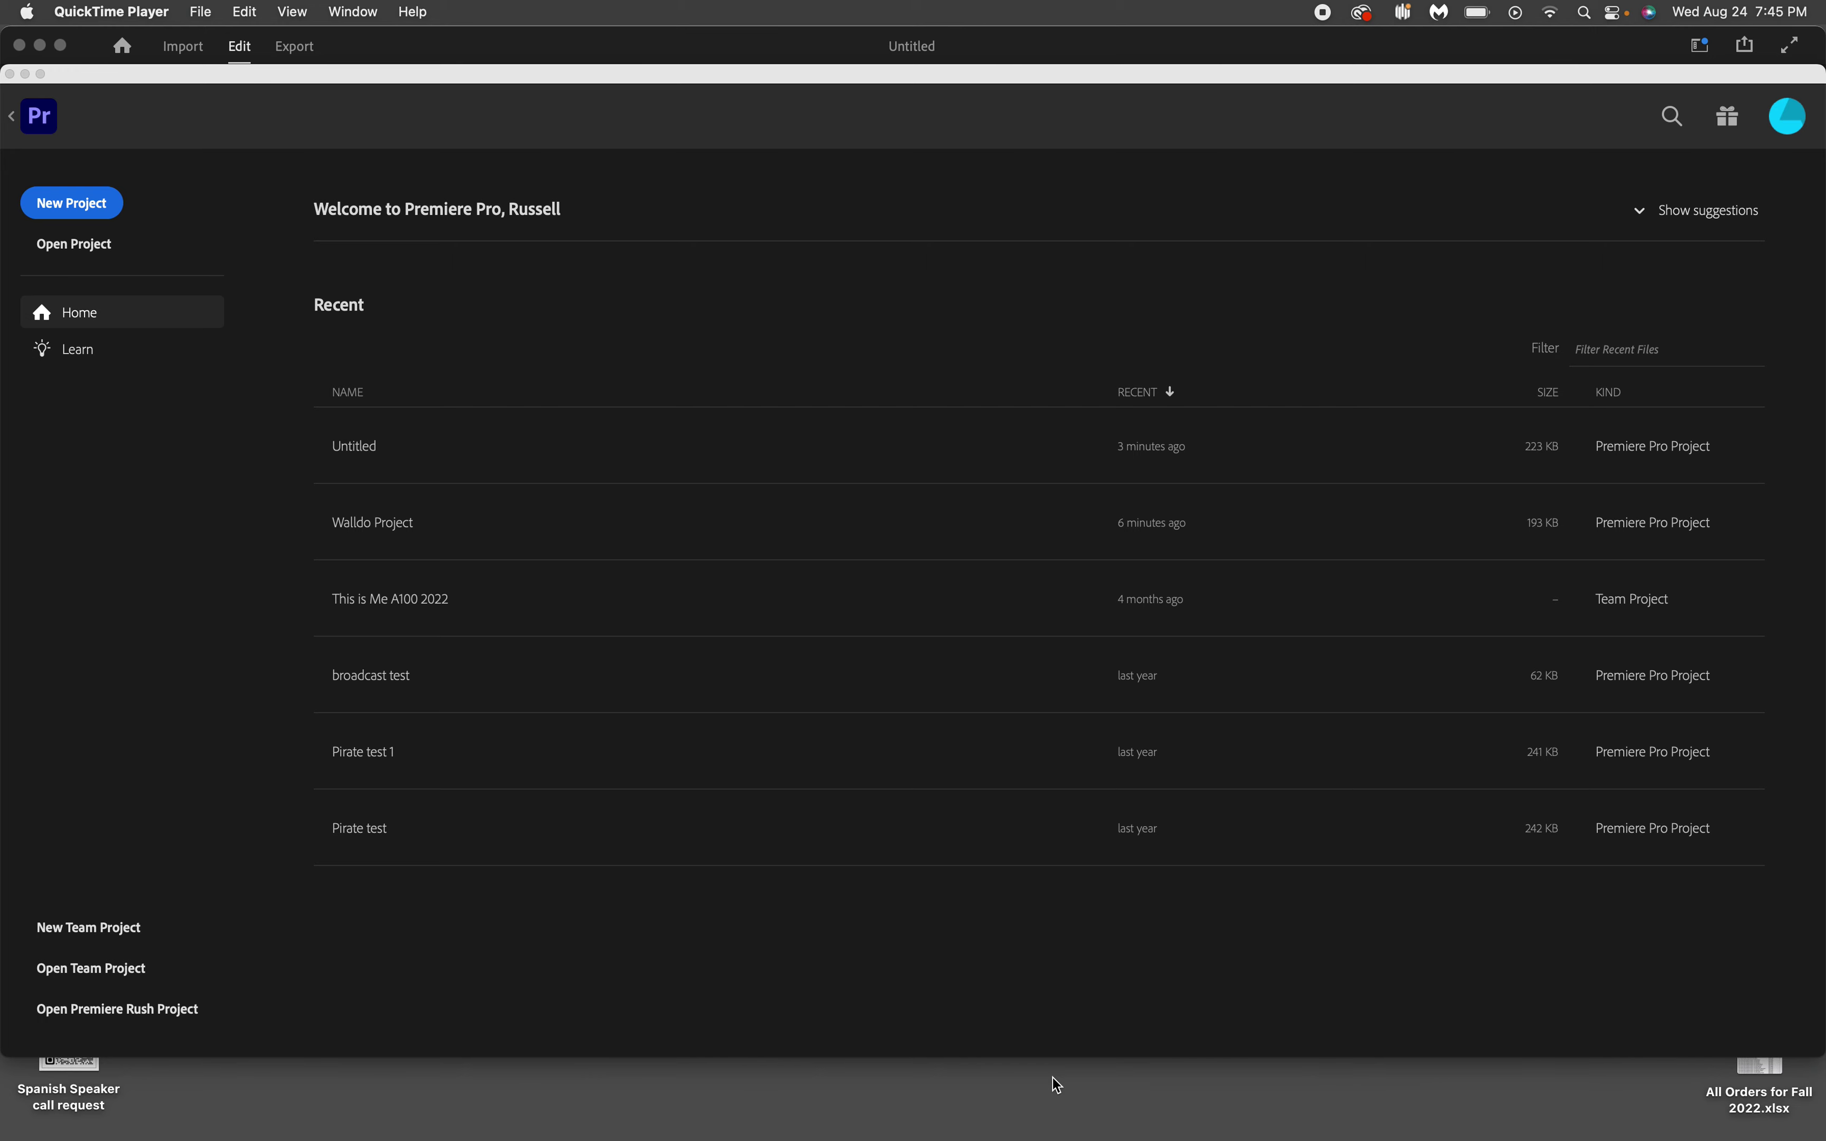
Step: Check the Walldo Project folder's files in Creative Cloud Files using Finder, then close Finder
{"action": "mouse_move", "coordinate": [1052, 1139]}
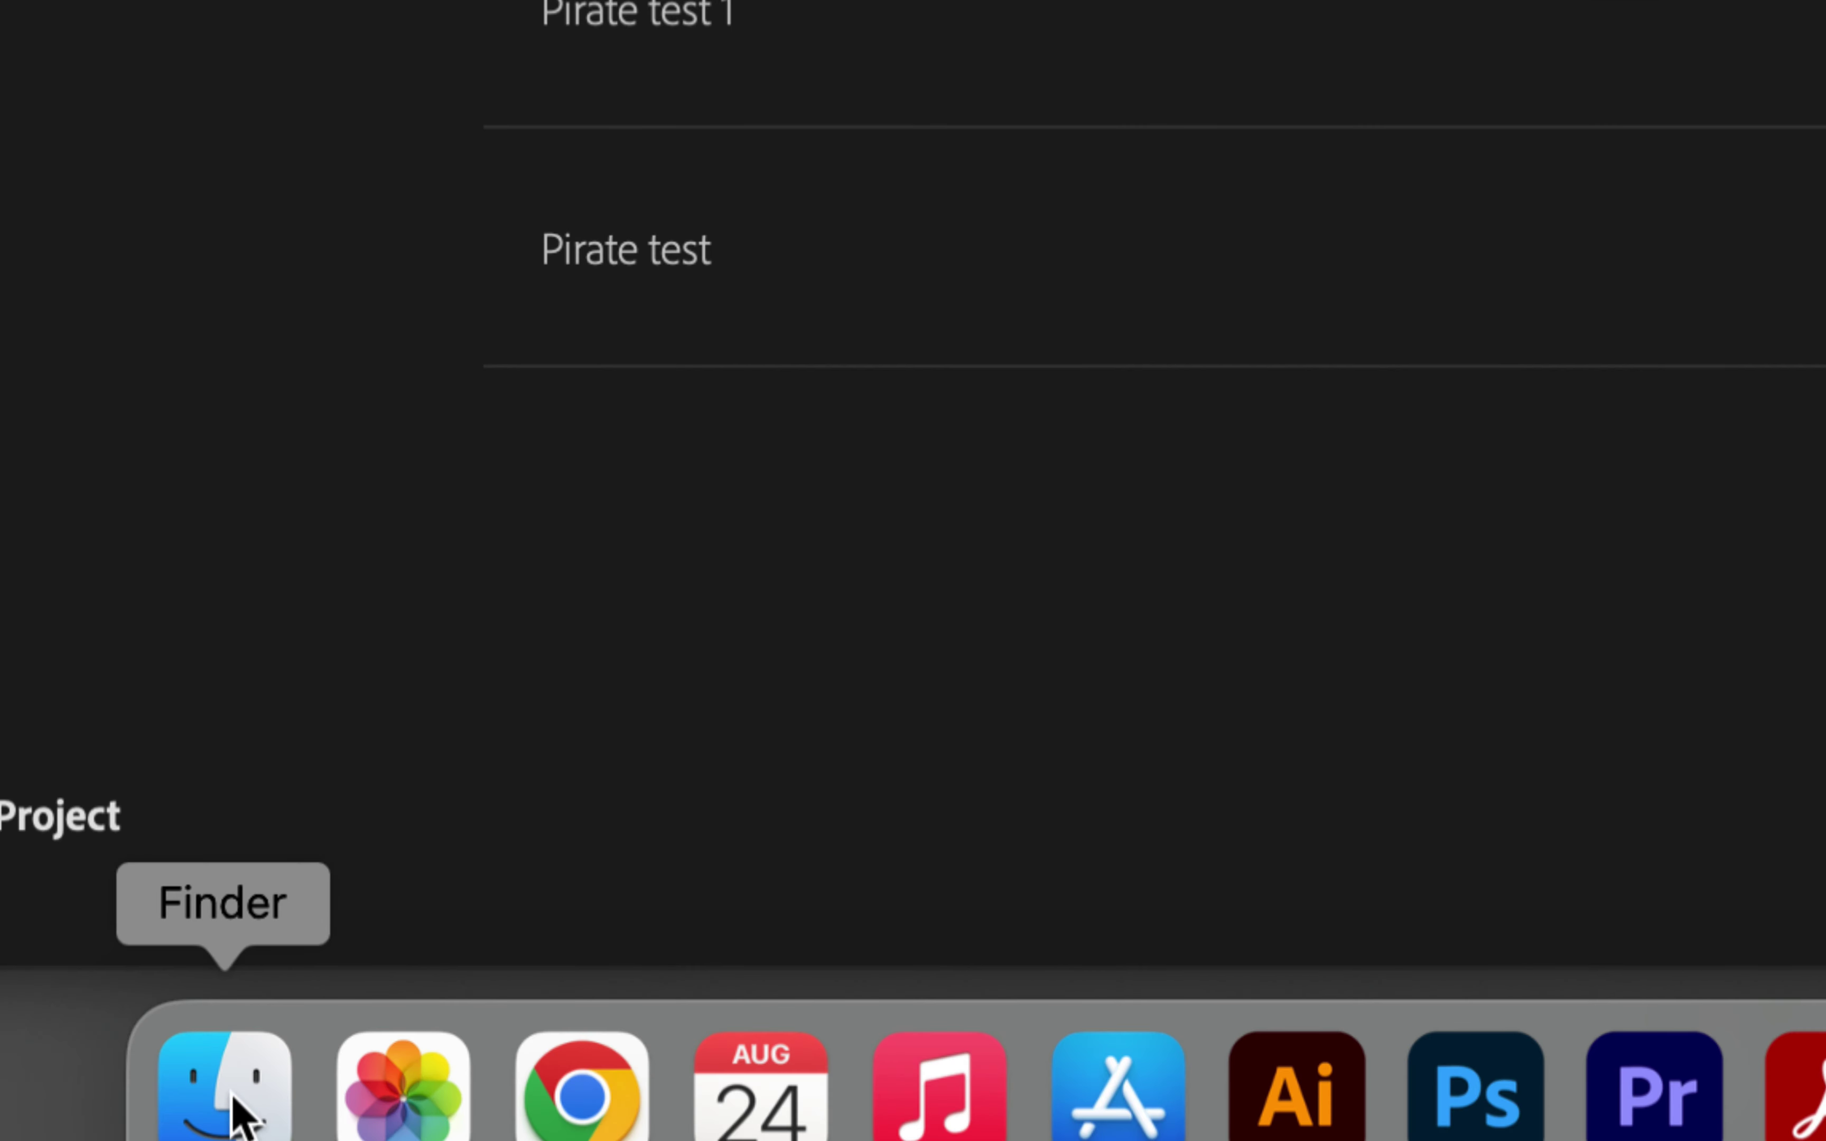
{"action": "left_click", "coordinate": [240, 1115]}
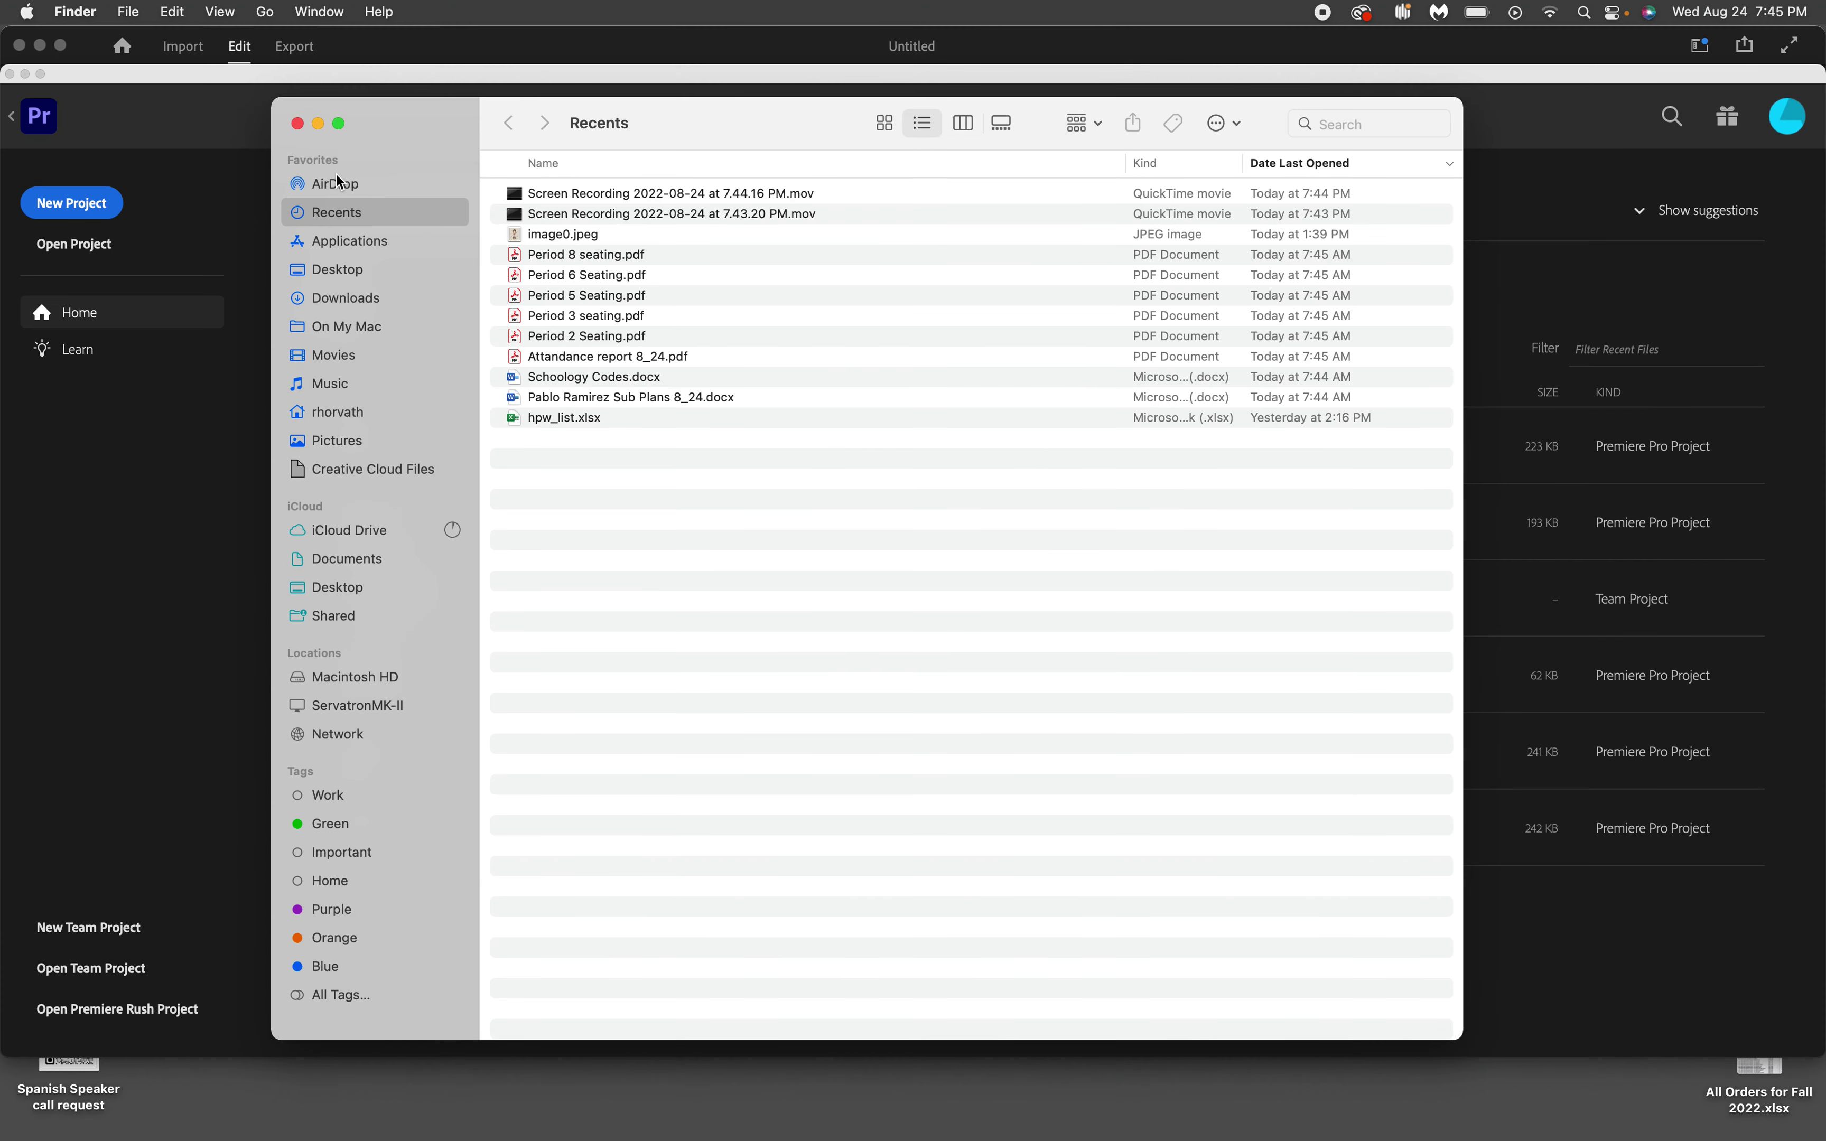
{"action": "left_click", "coordinate": [341, 474]}
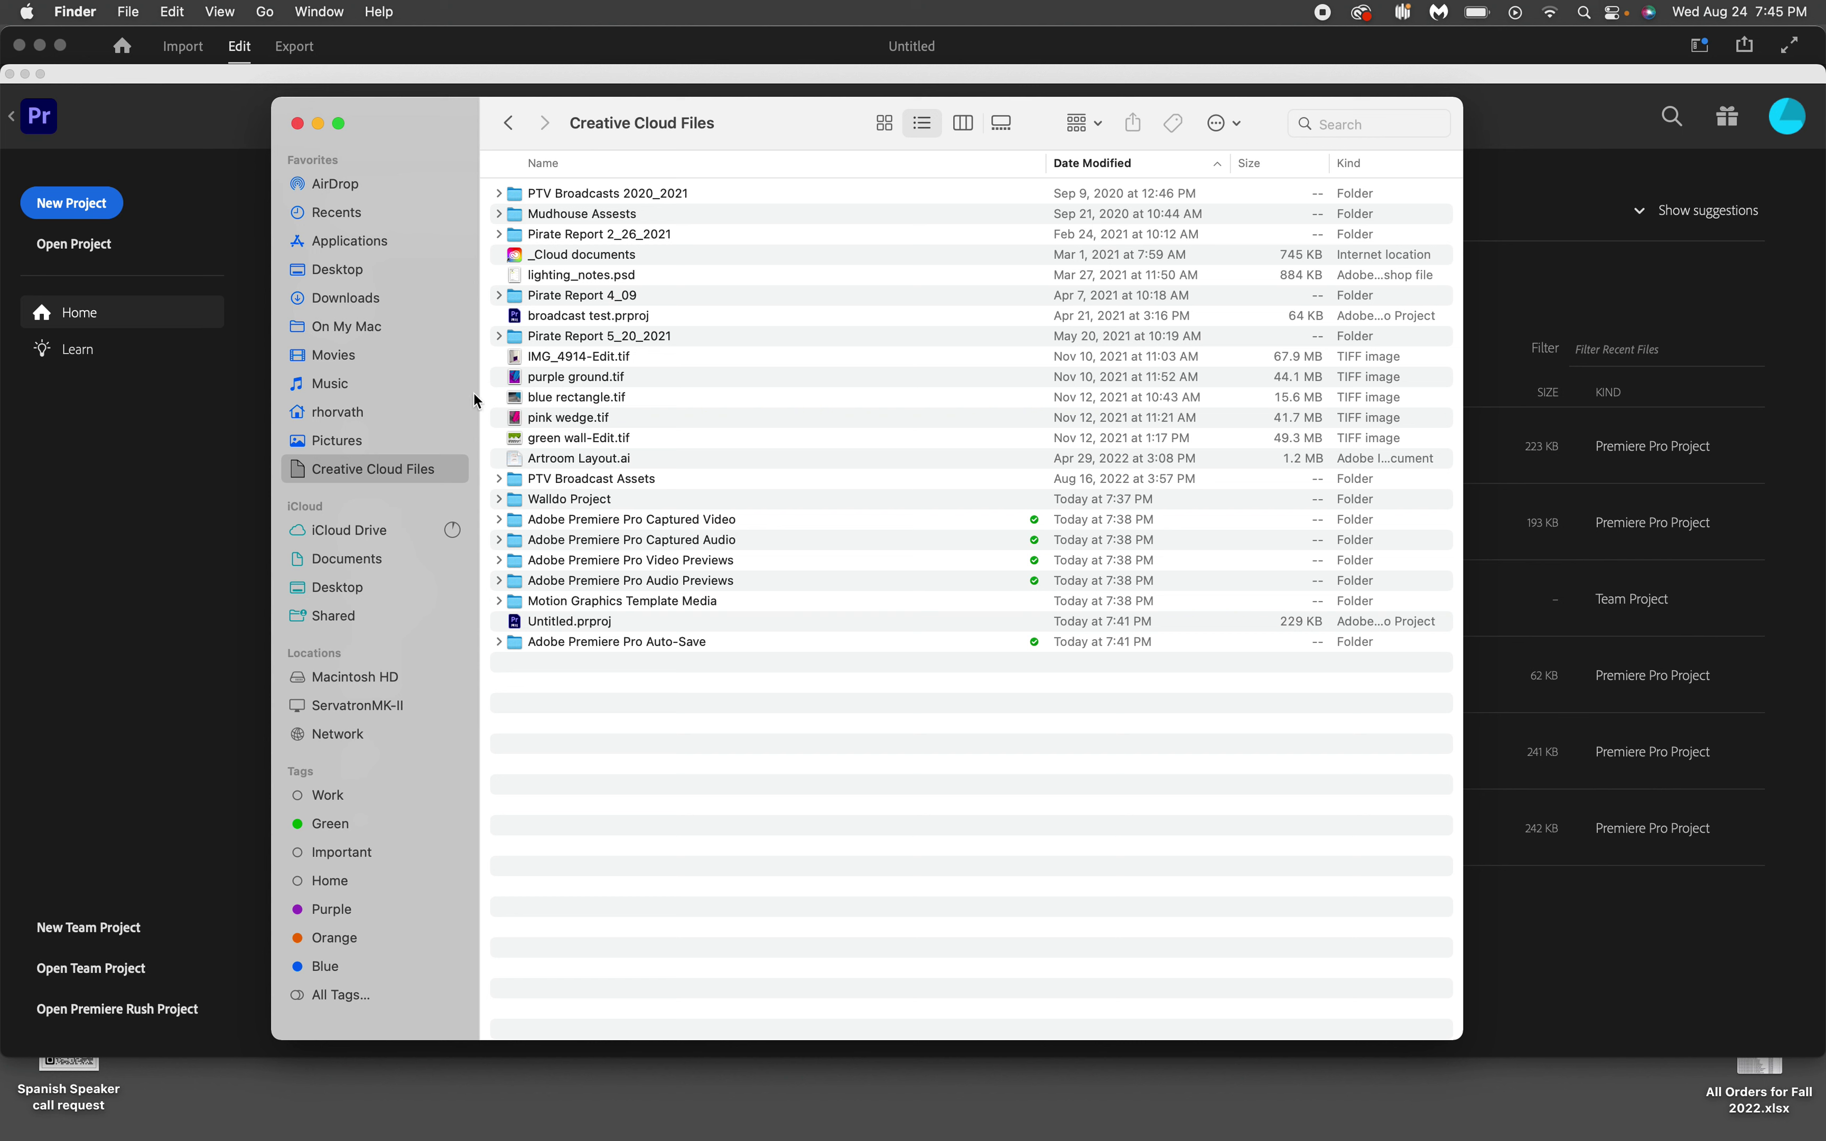
{"action": "left_click", "coordinate": [500, 501]}
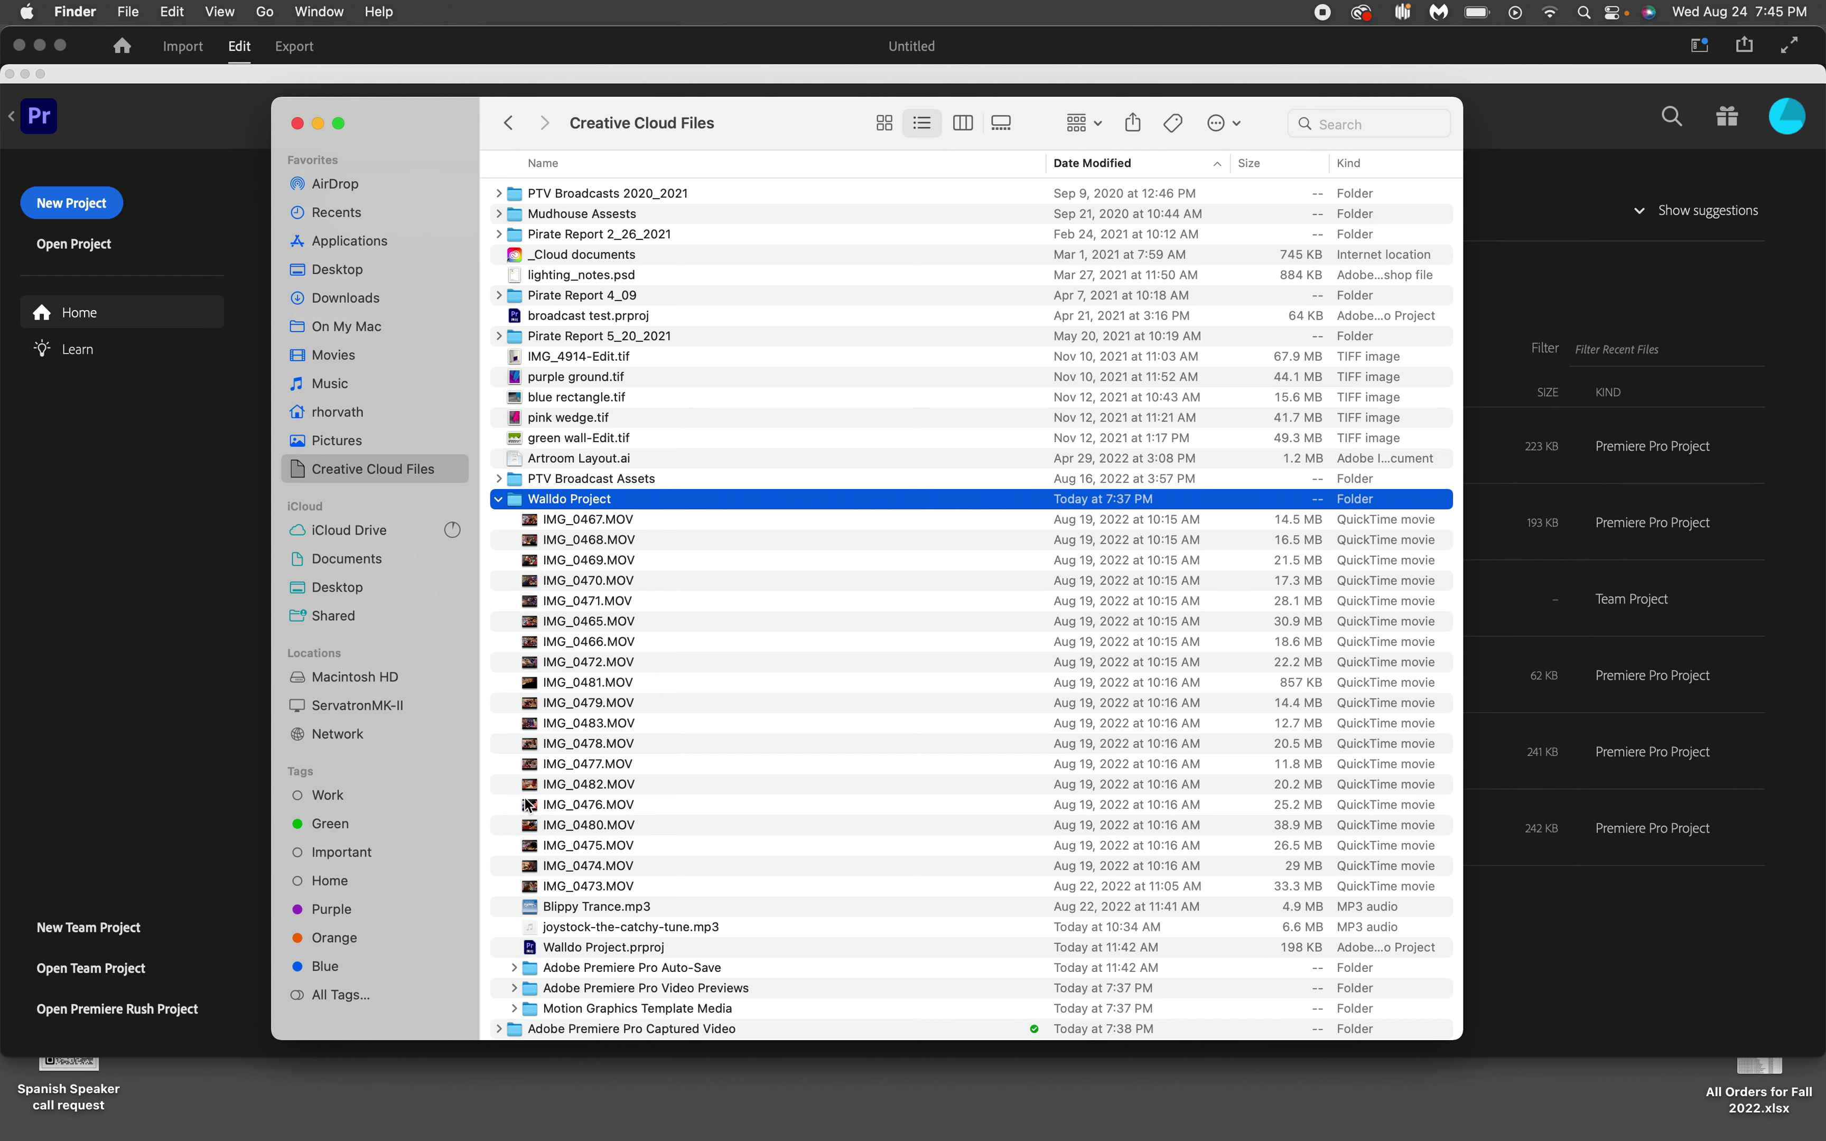
{"action": "scroll", "coordinate": [532, 866], "scroll_direction": "down", "scroll_amount": 3}
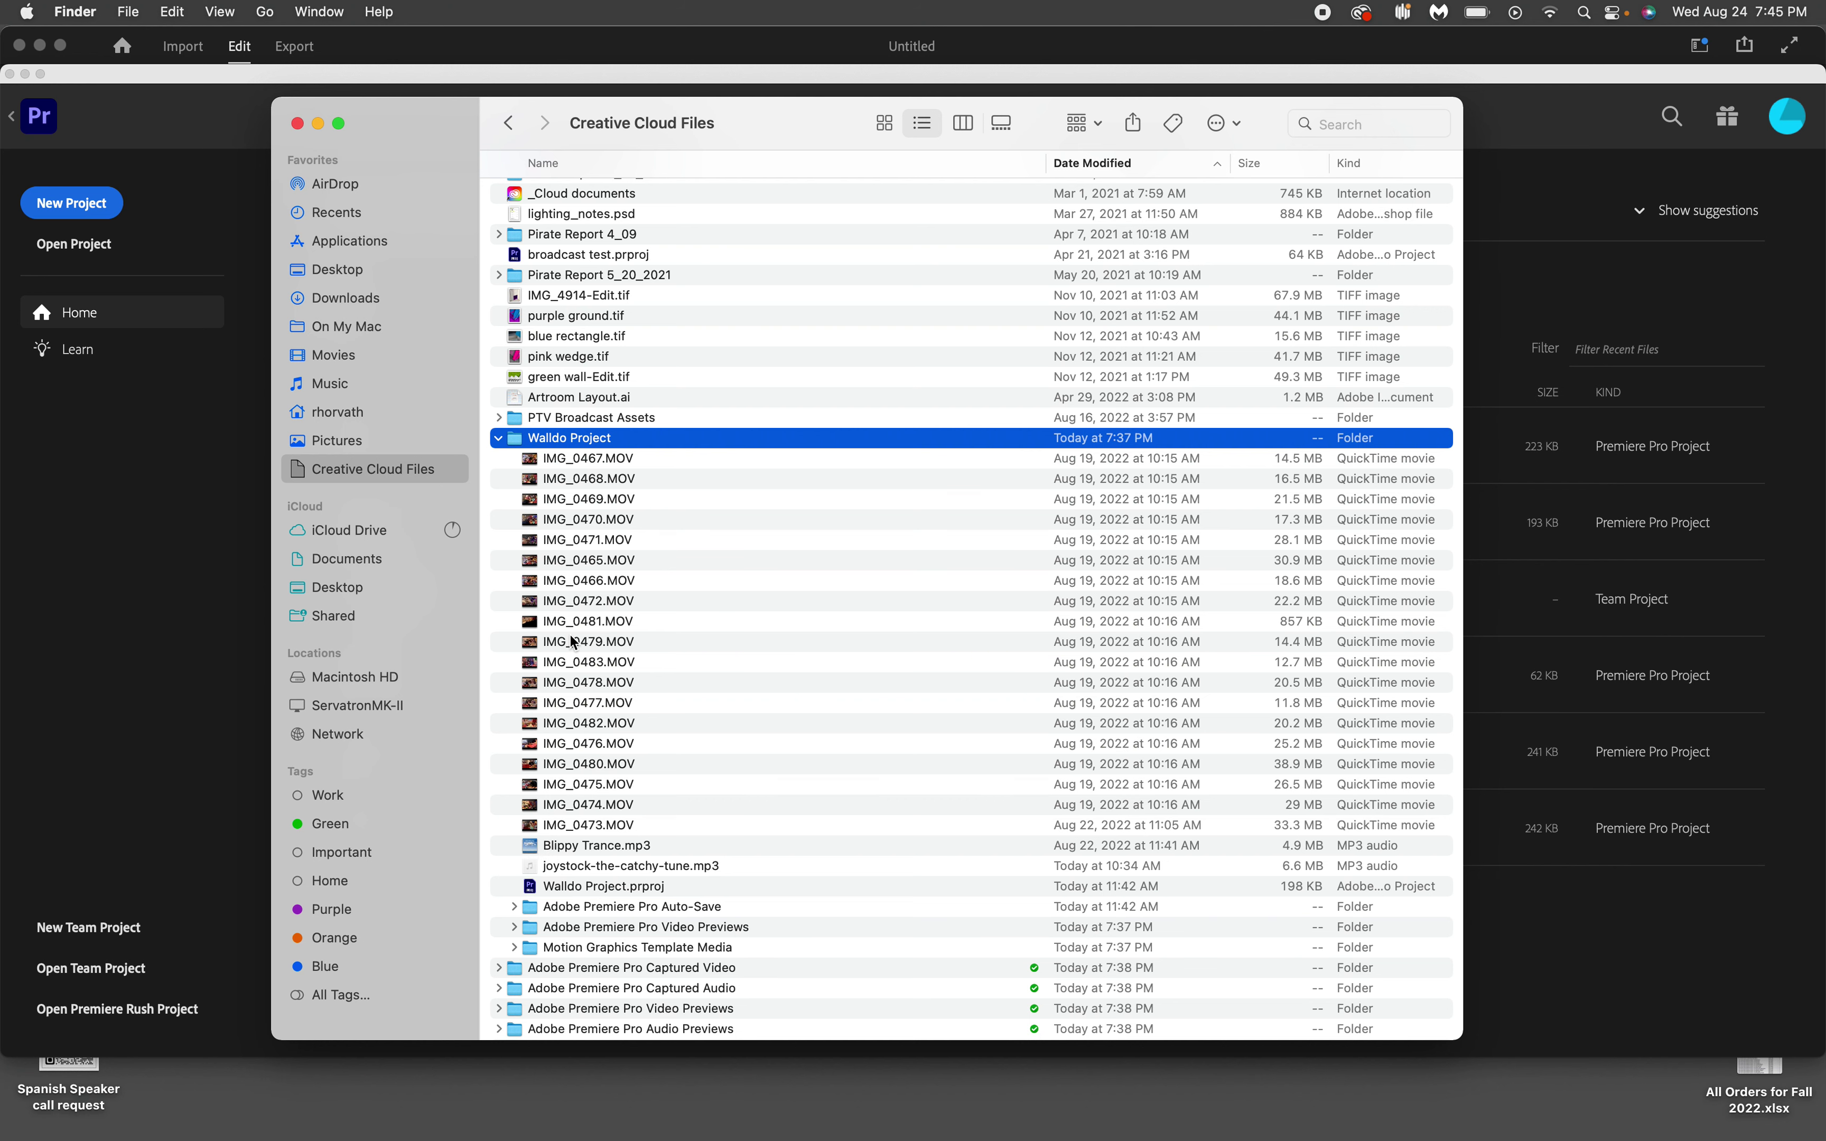
{"action": "left_click", "coordinate": [500, 440]}
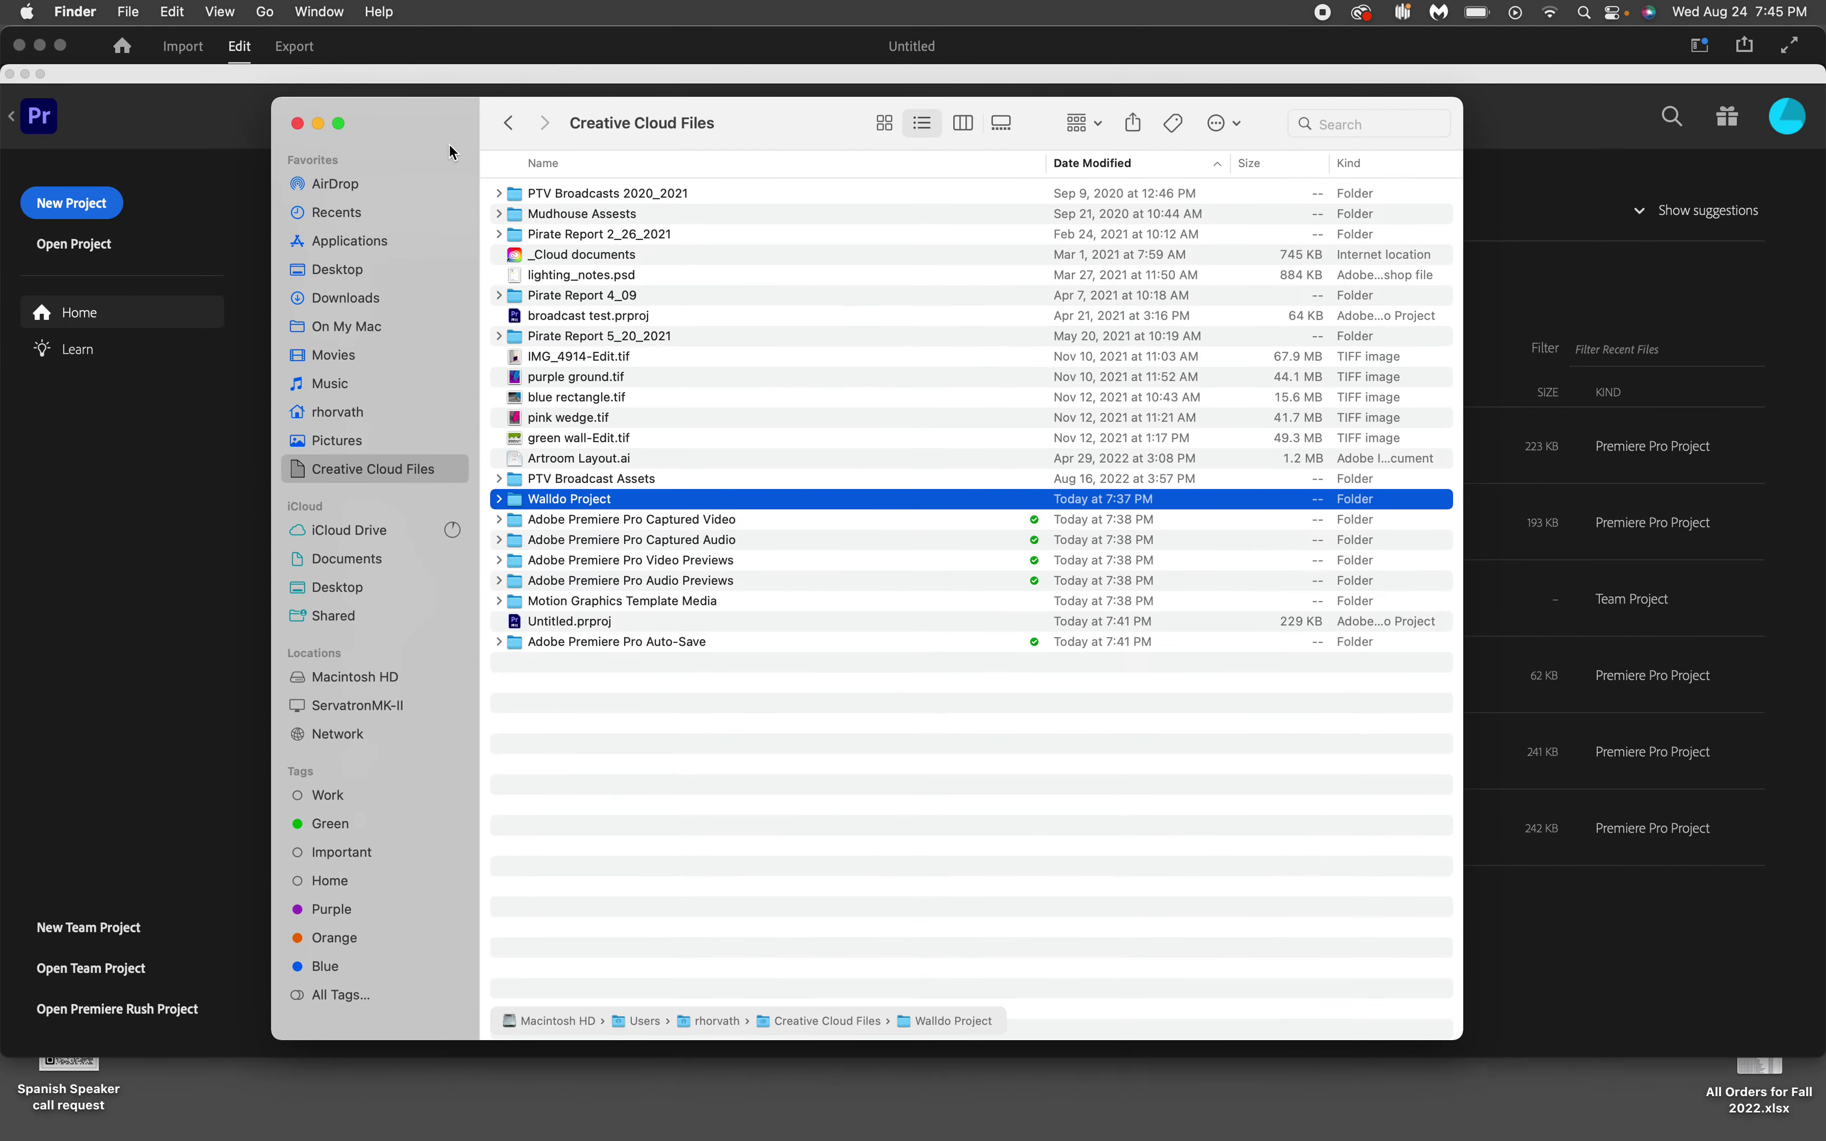
{"action": "left_click", "coordinate": [298, 124]}
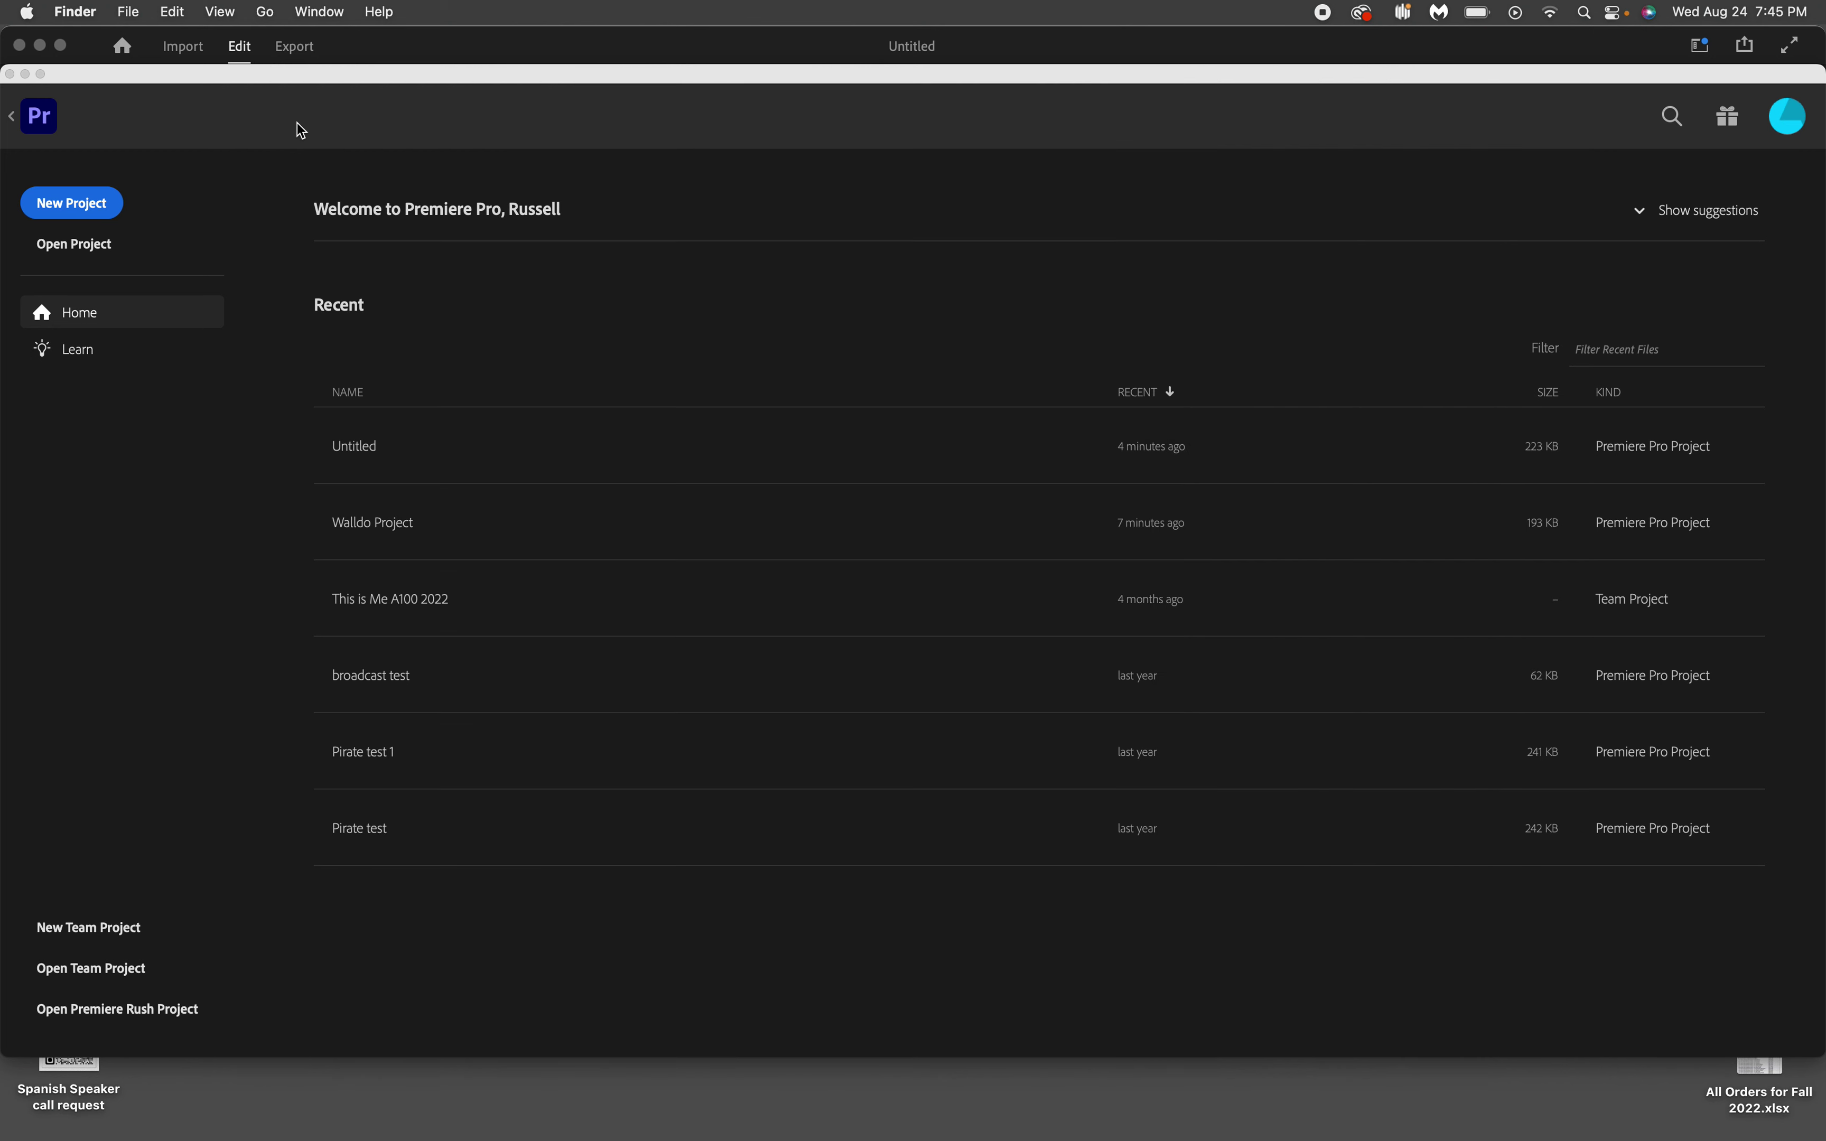
Step: Start a new Premiere Pro project named 'Walldo Demo' and browse the Macintosh HD drive
{"action": "mouse_move", "coordinate": [562, 1138]}
{"action": "left_click", "coordinate": [64, 210]}
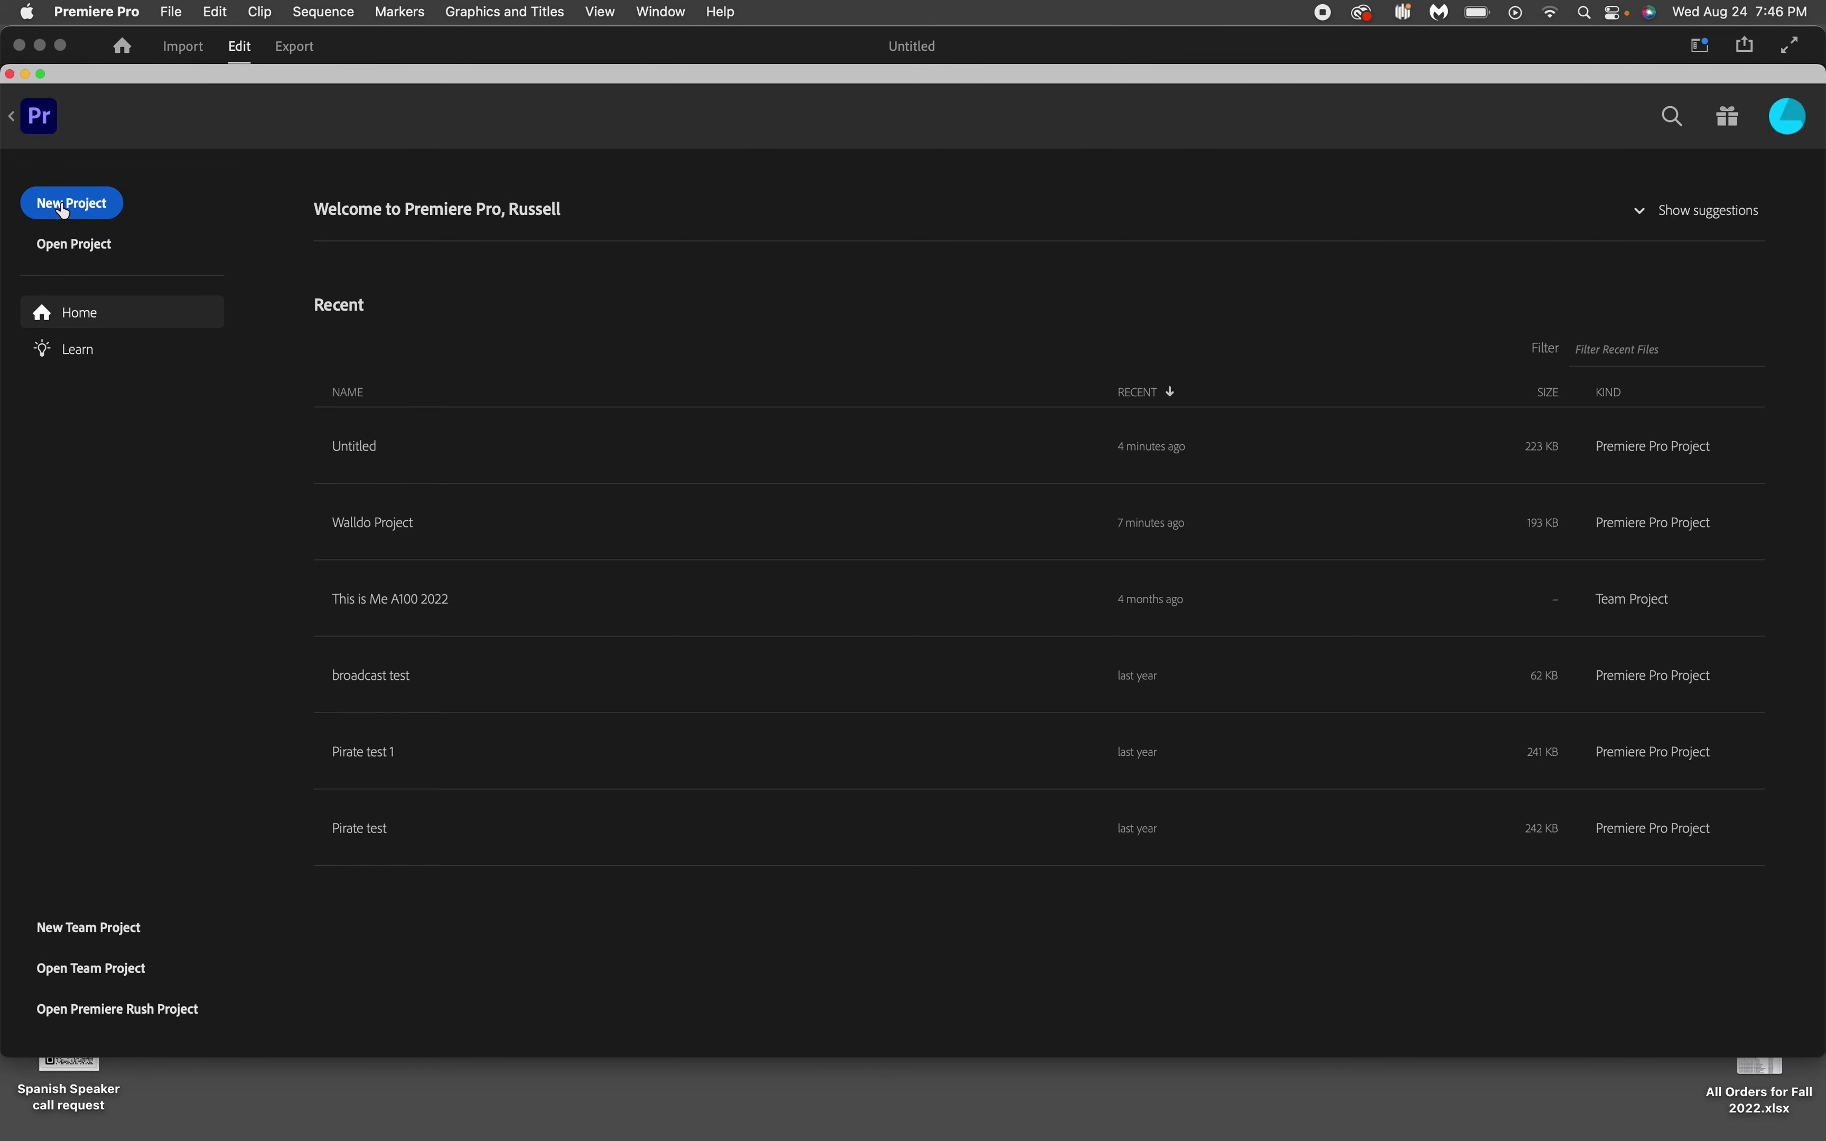
{"action": "left_click", "coordinate": [79, 210]}
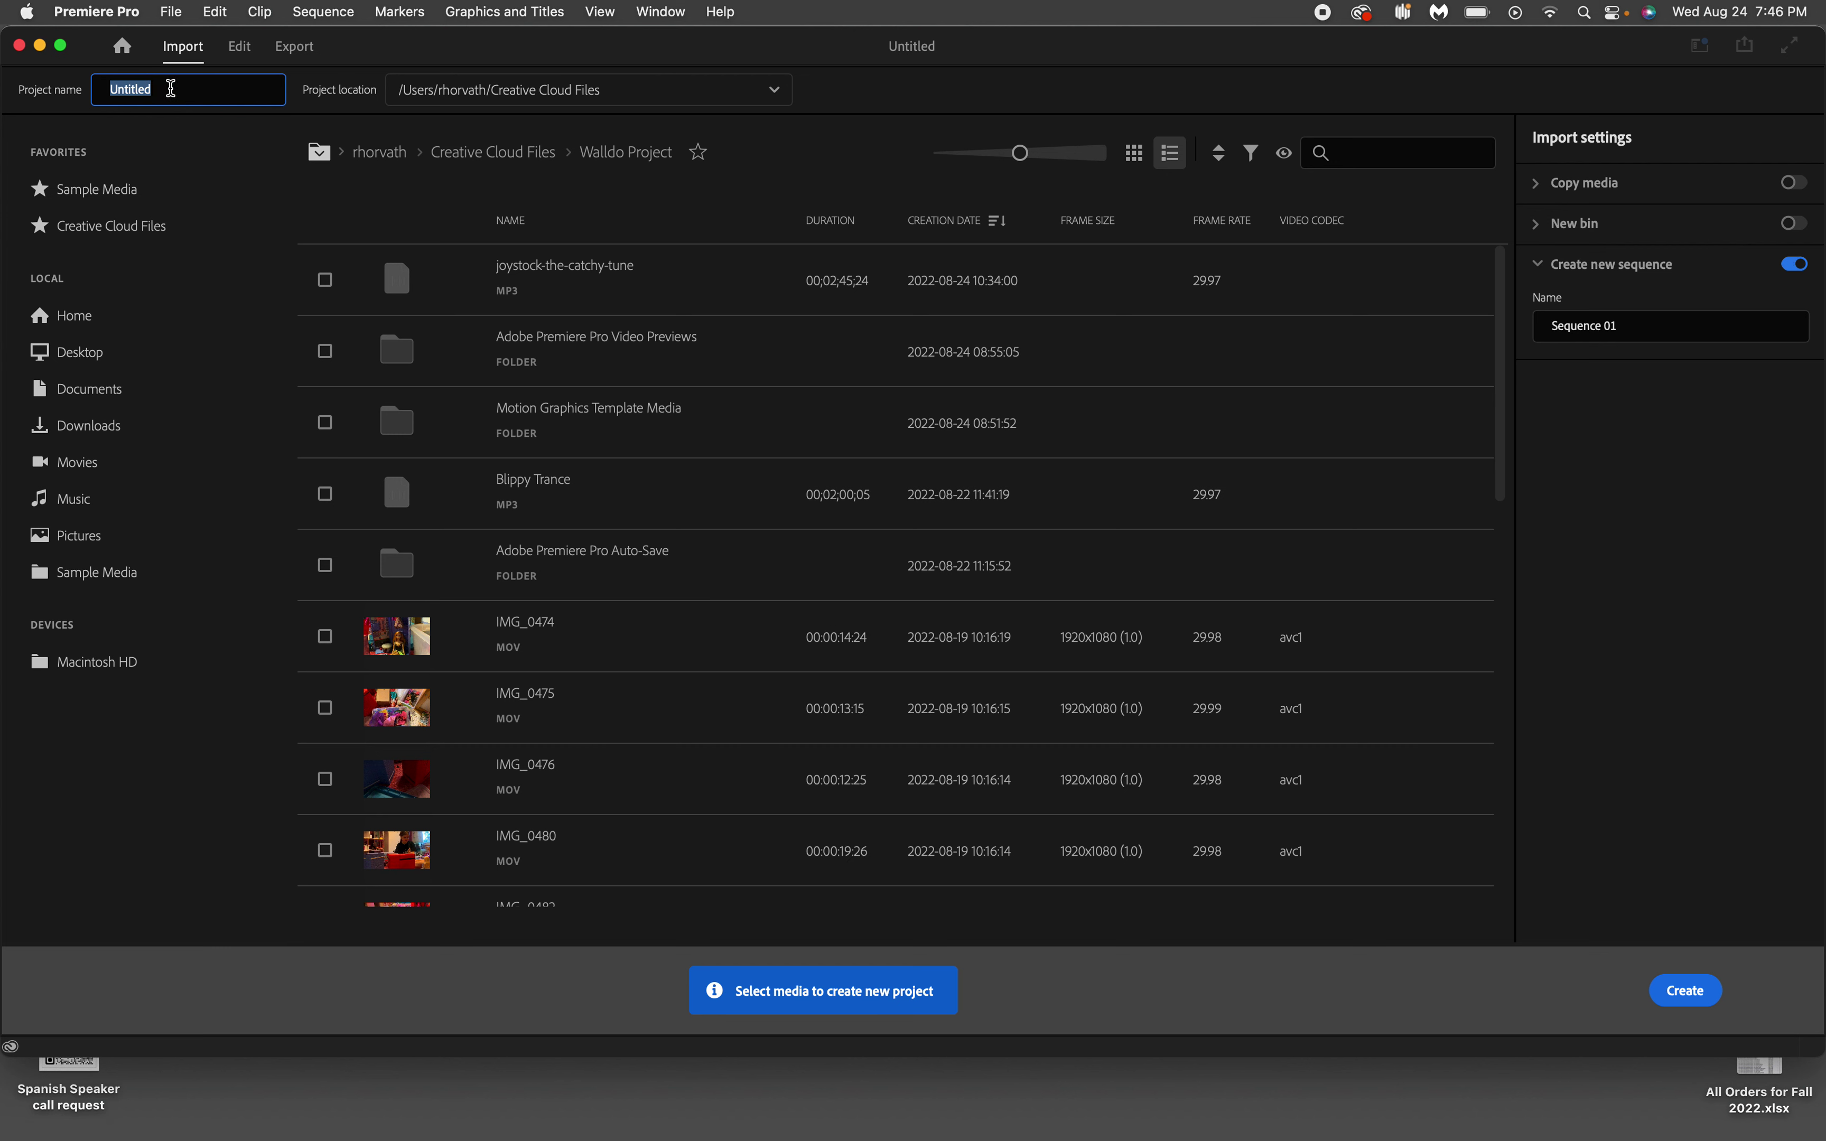
{"action": "type", "text": "W"}
{"action": "key", "text": "BackSpace"}
{"action": "key", "text": "BackSpace"}
{"action": "key", "text": "BackSpace"}
{"action": "key", "text": "BackSpace"}
{"action": "key", "text": "BackSpace"}
{"action": "key", "text": "BackSpace"}
{"action": "type", "text": "Walldo"}
{"action": "left_click", "coordinate": [106, 669]}
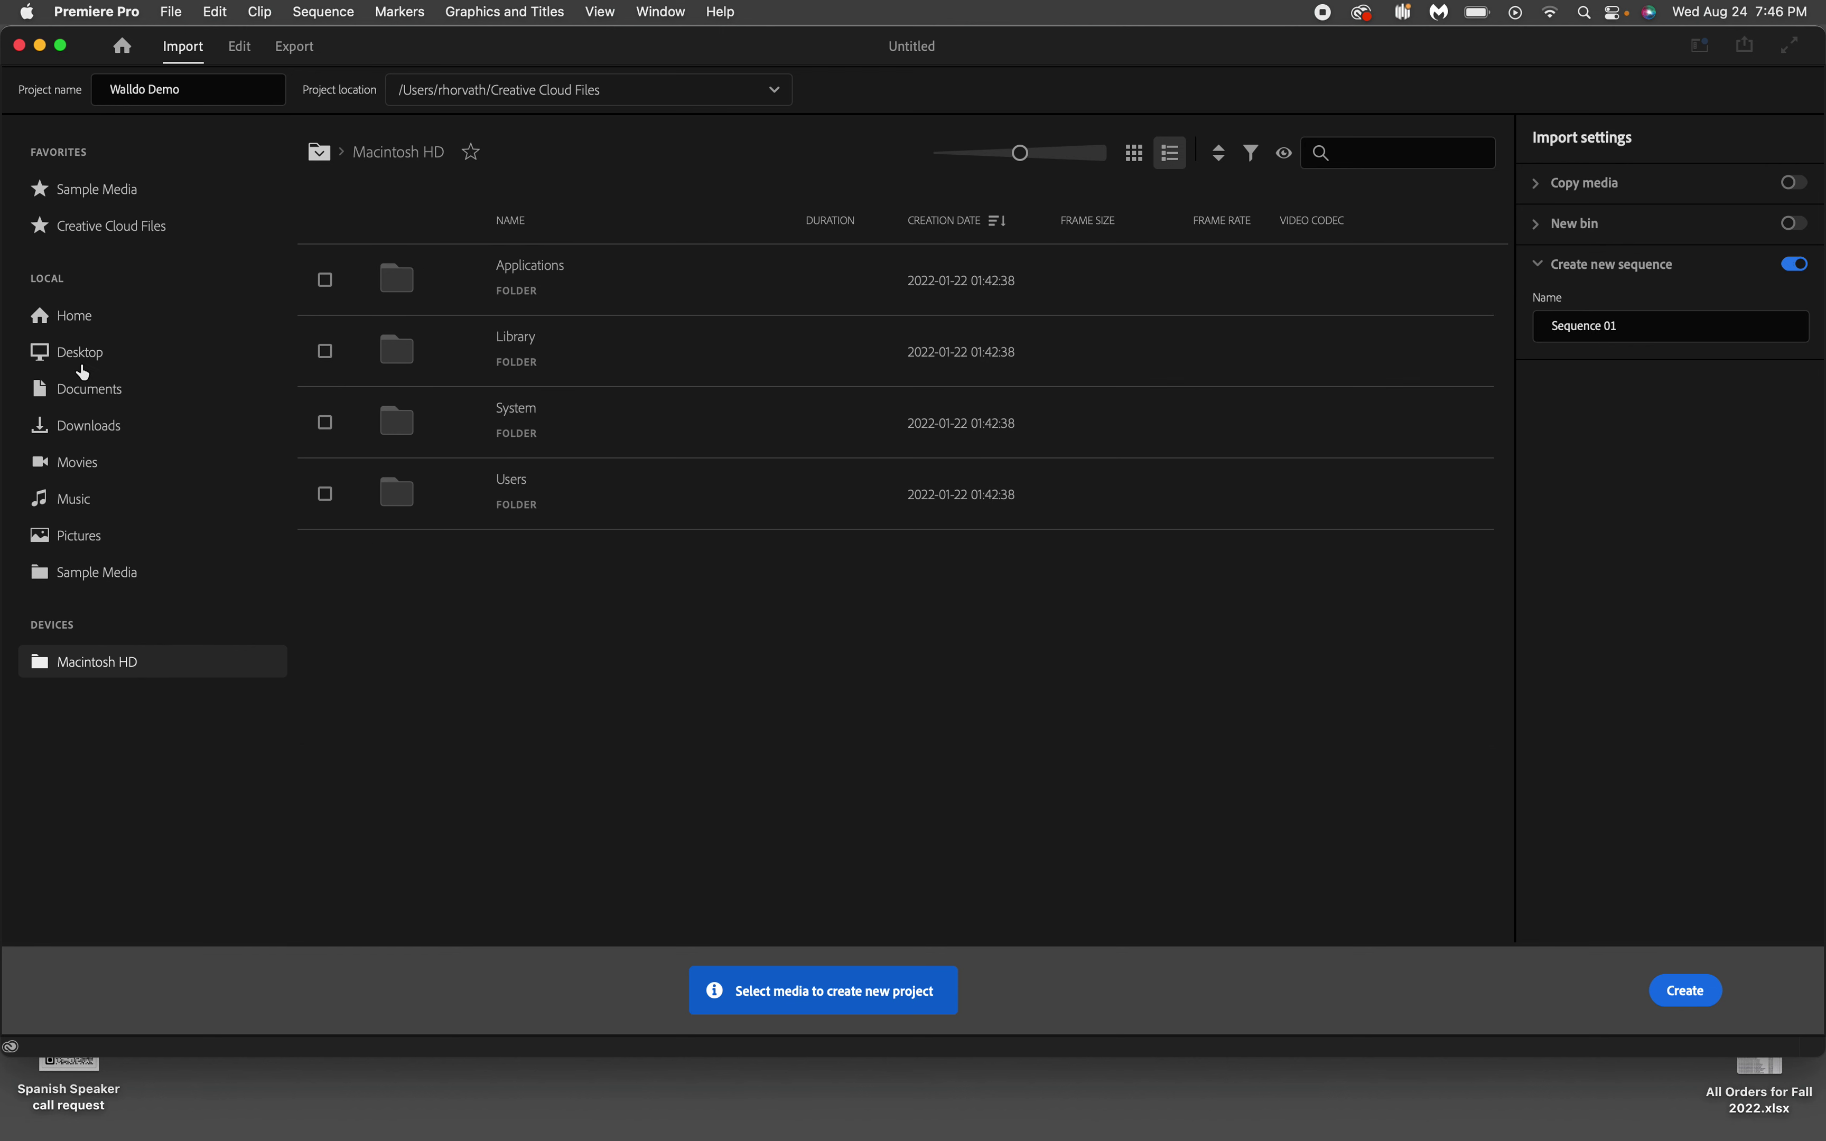
Step: Navigate the import browser from Home through Creative Cloud Files into the Walldo Project folder
{"action": "left_click", "coordinate": [66, 324]}
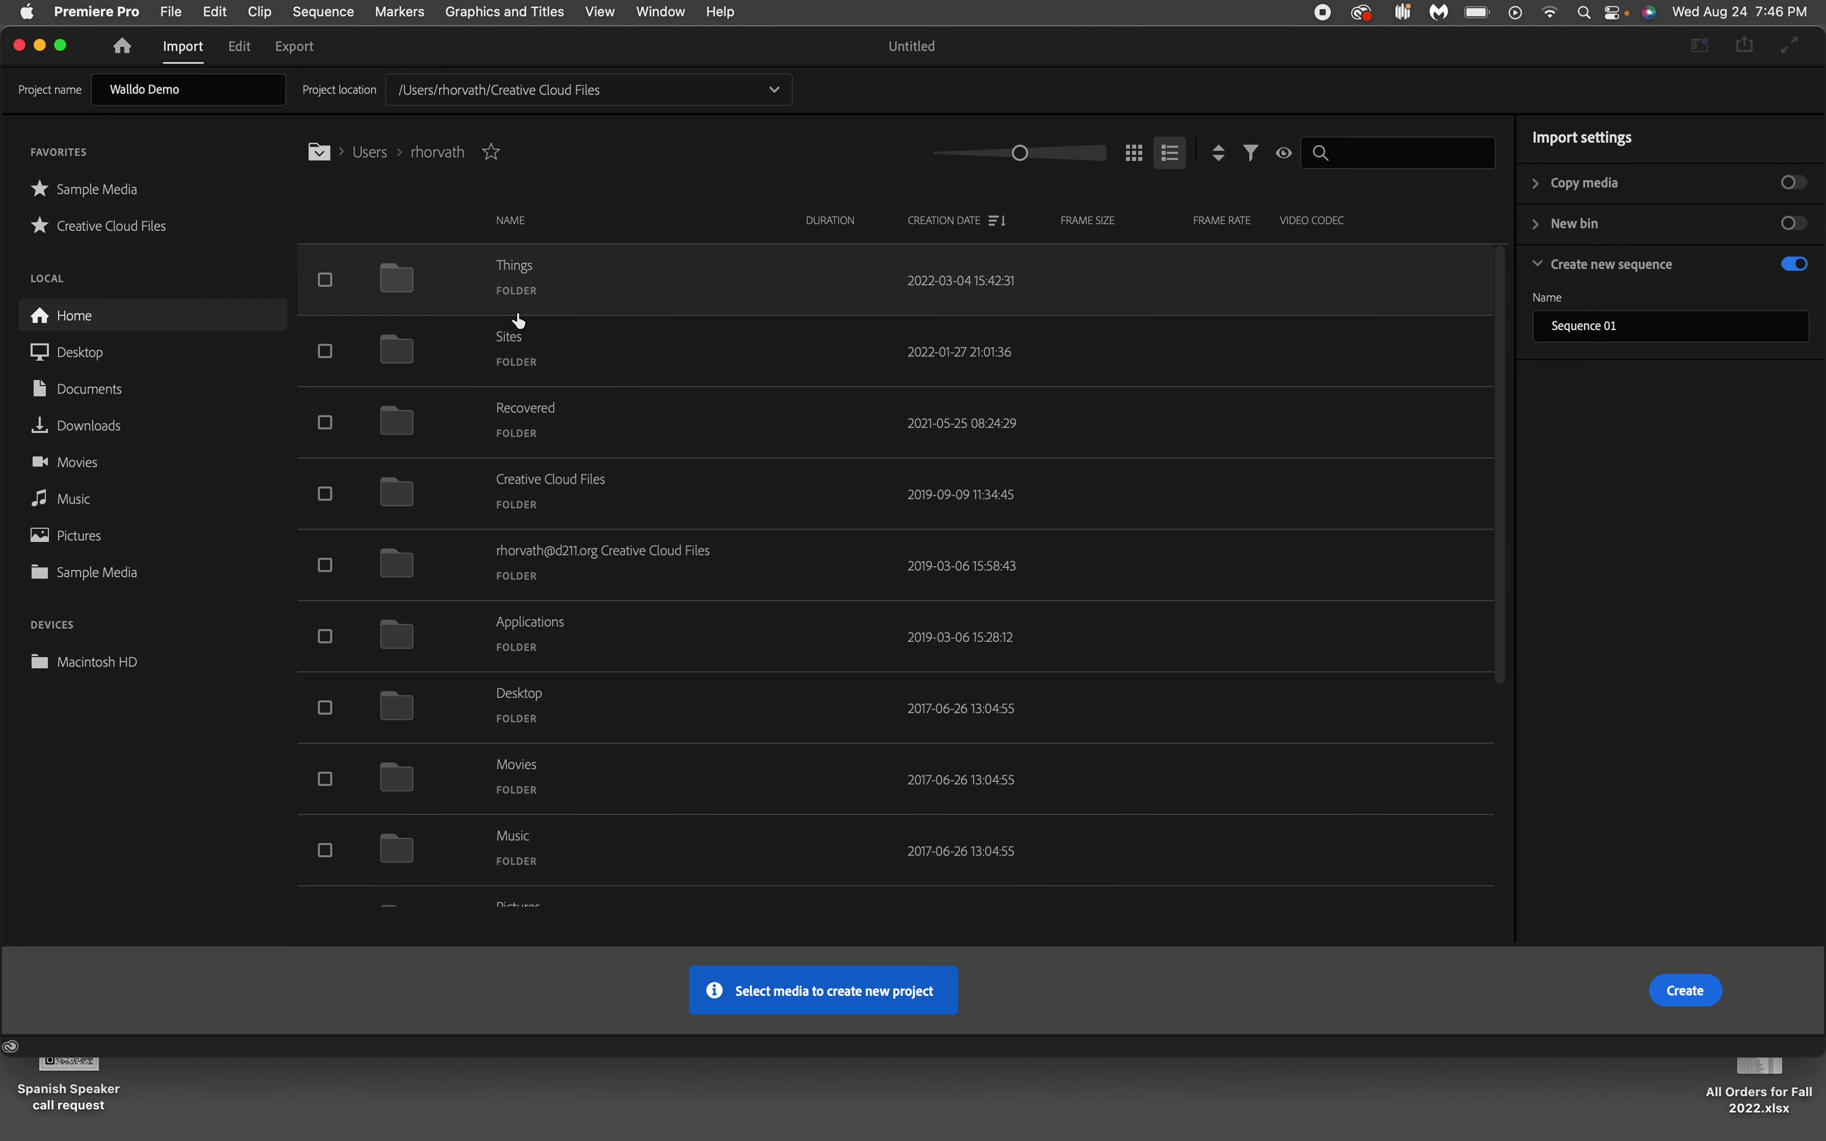
{"action": "scroll", "coordinate": [484, 443], "scroll_direction": "down", "scroll_amount": 5}
{"action": "scroll", "coordinate": [485, 443], "scroll_direction": "up", "scroll_amount": 5}
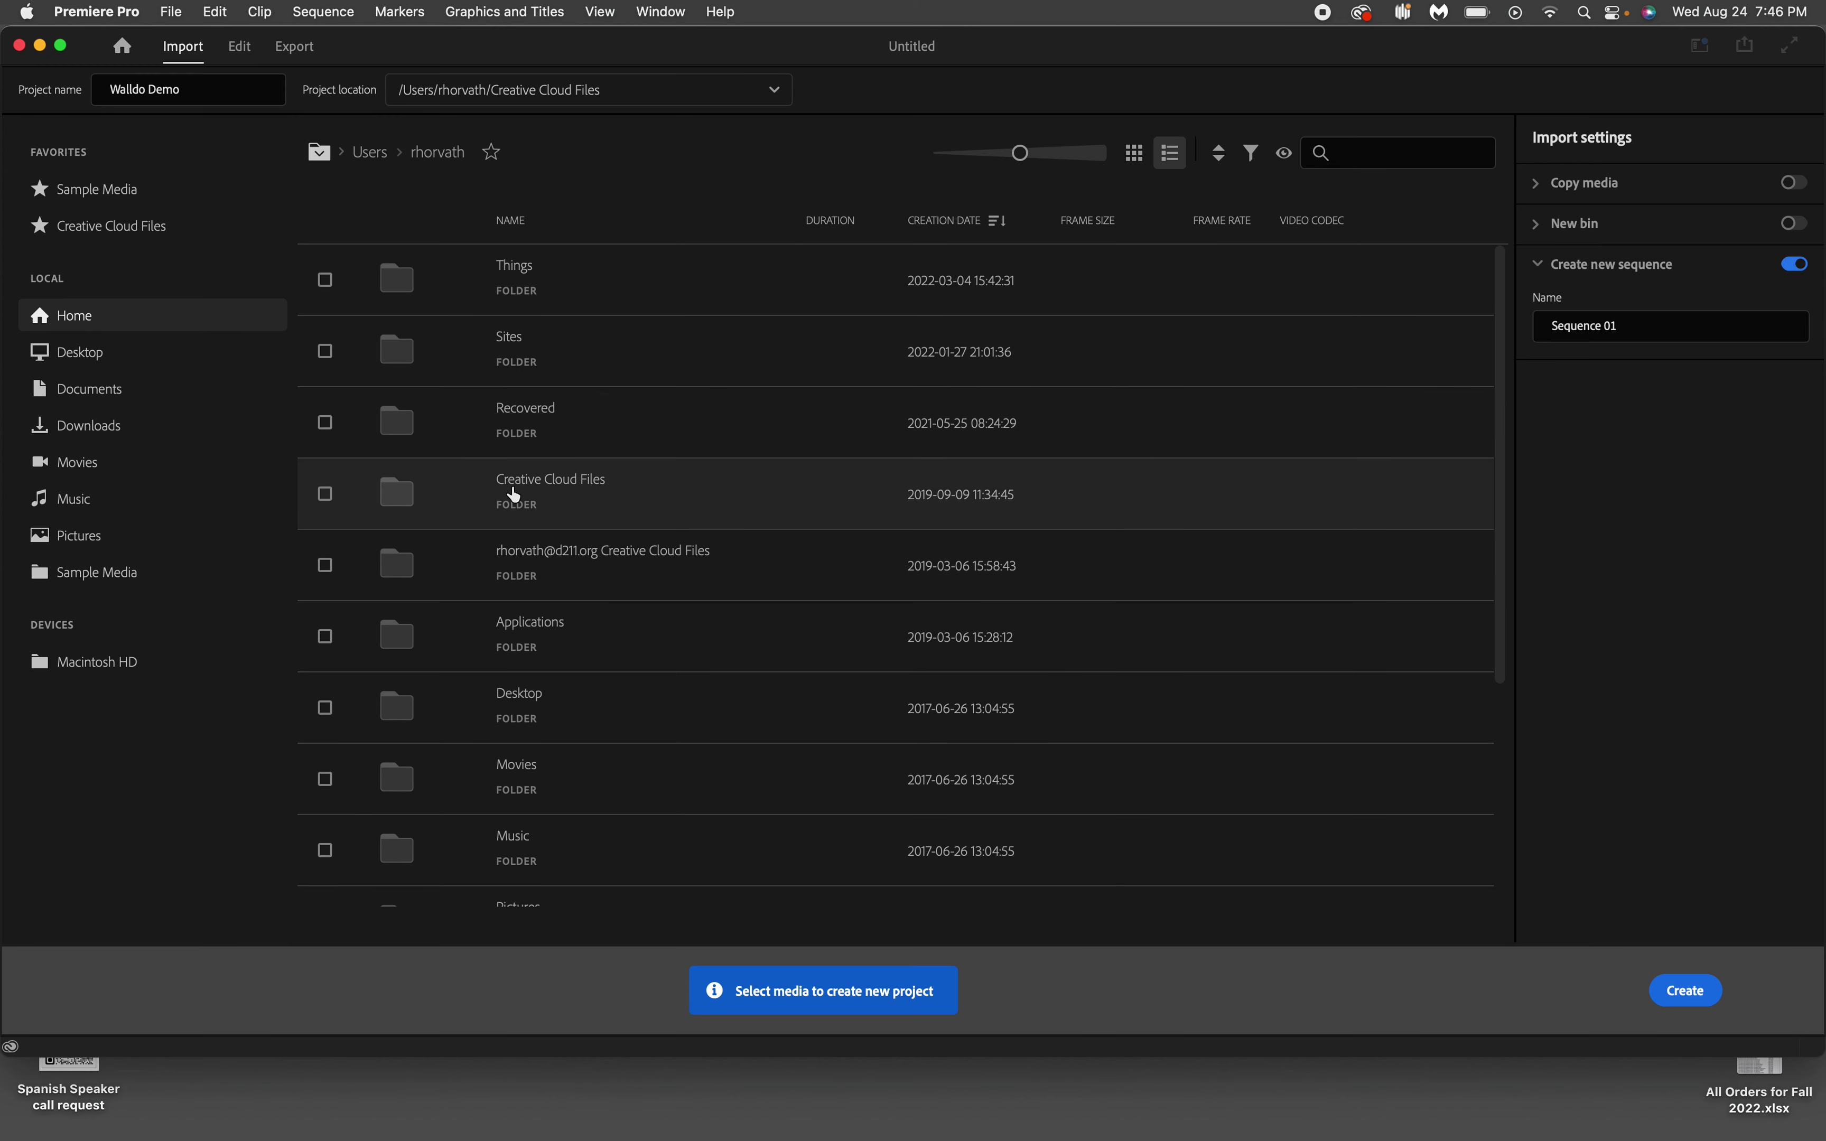
{"action": "double_click", "coordinate": [400, 493]}
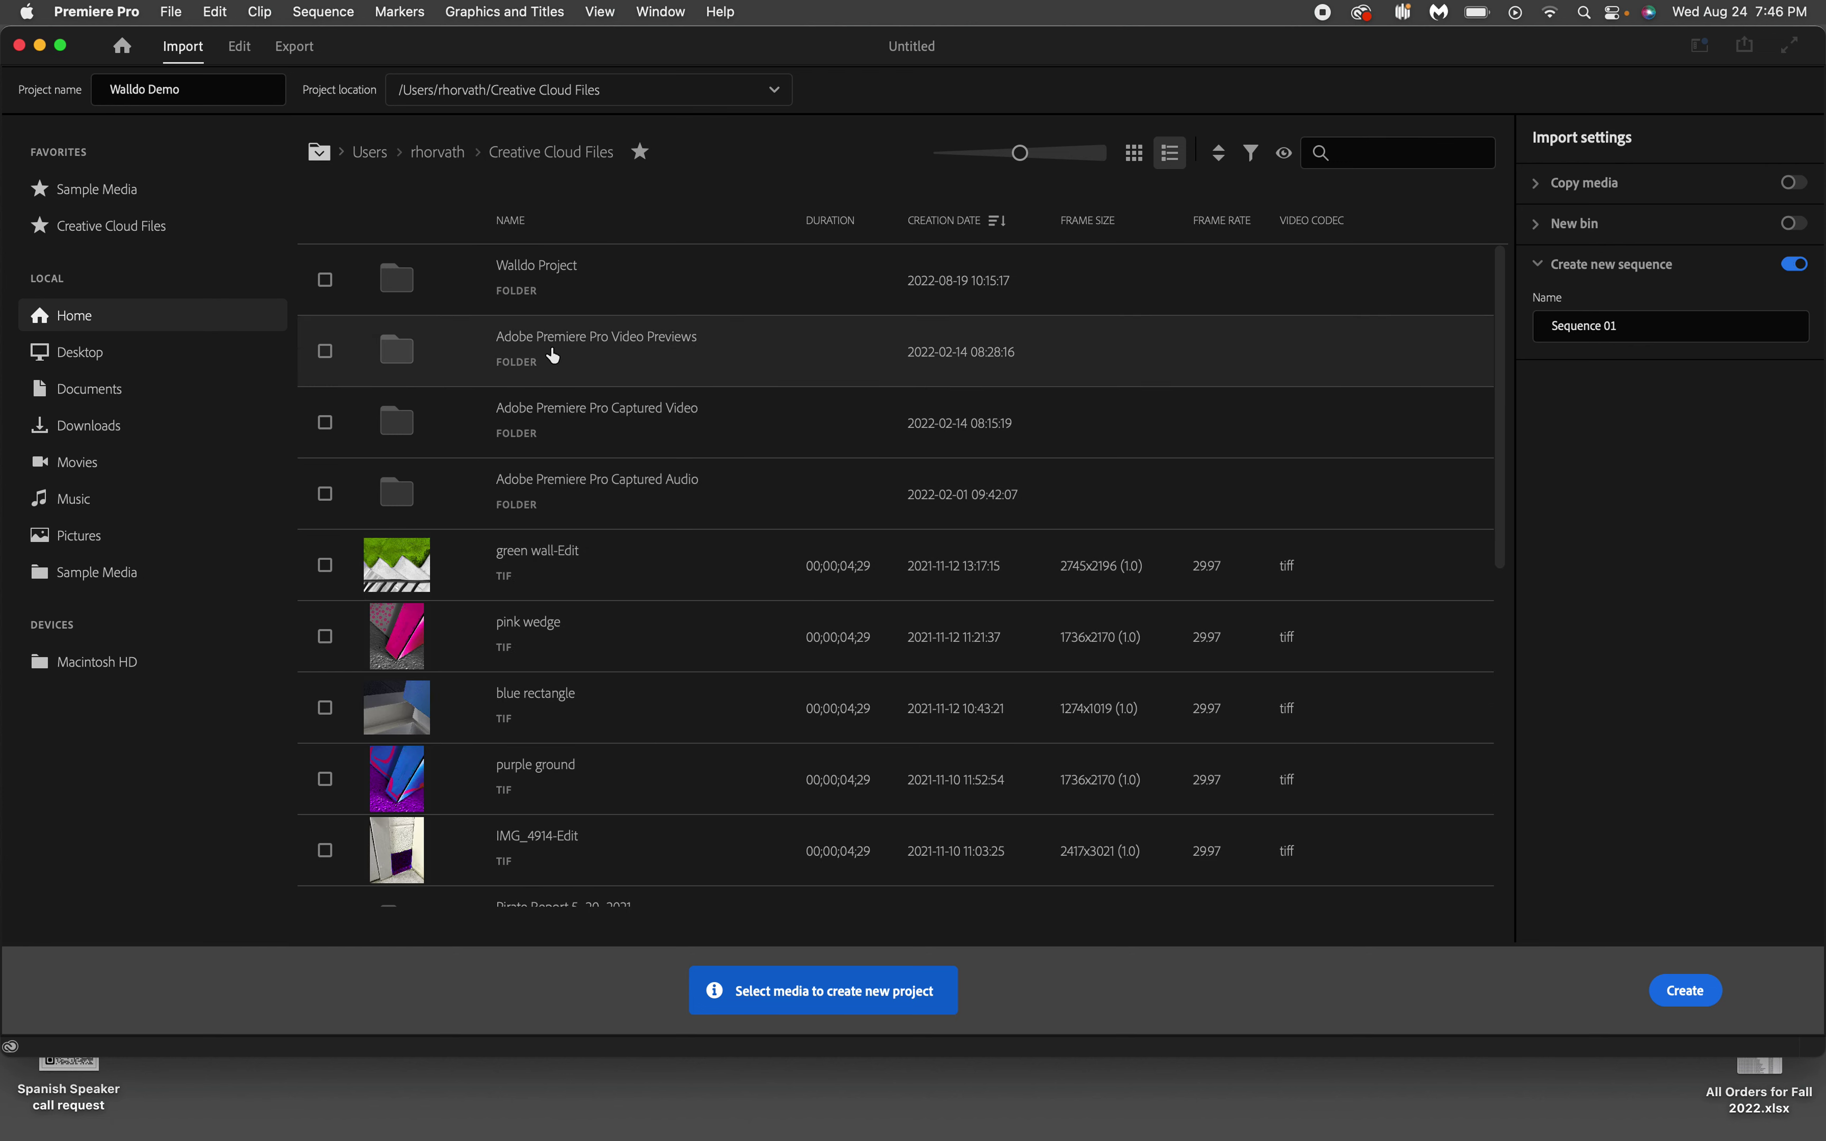
{"action": "double_click", "coordinate": [398, 286]}
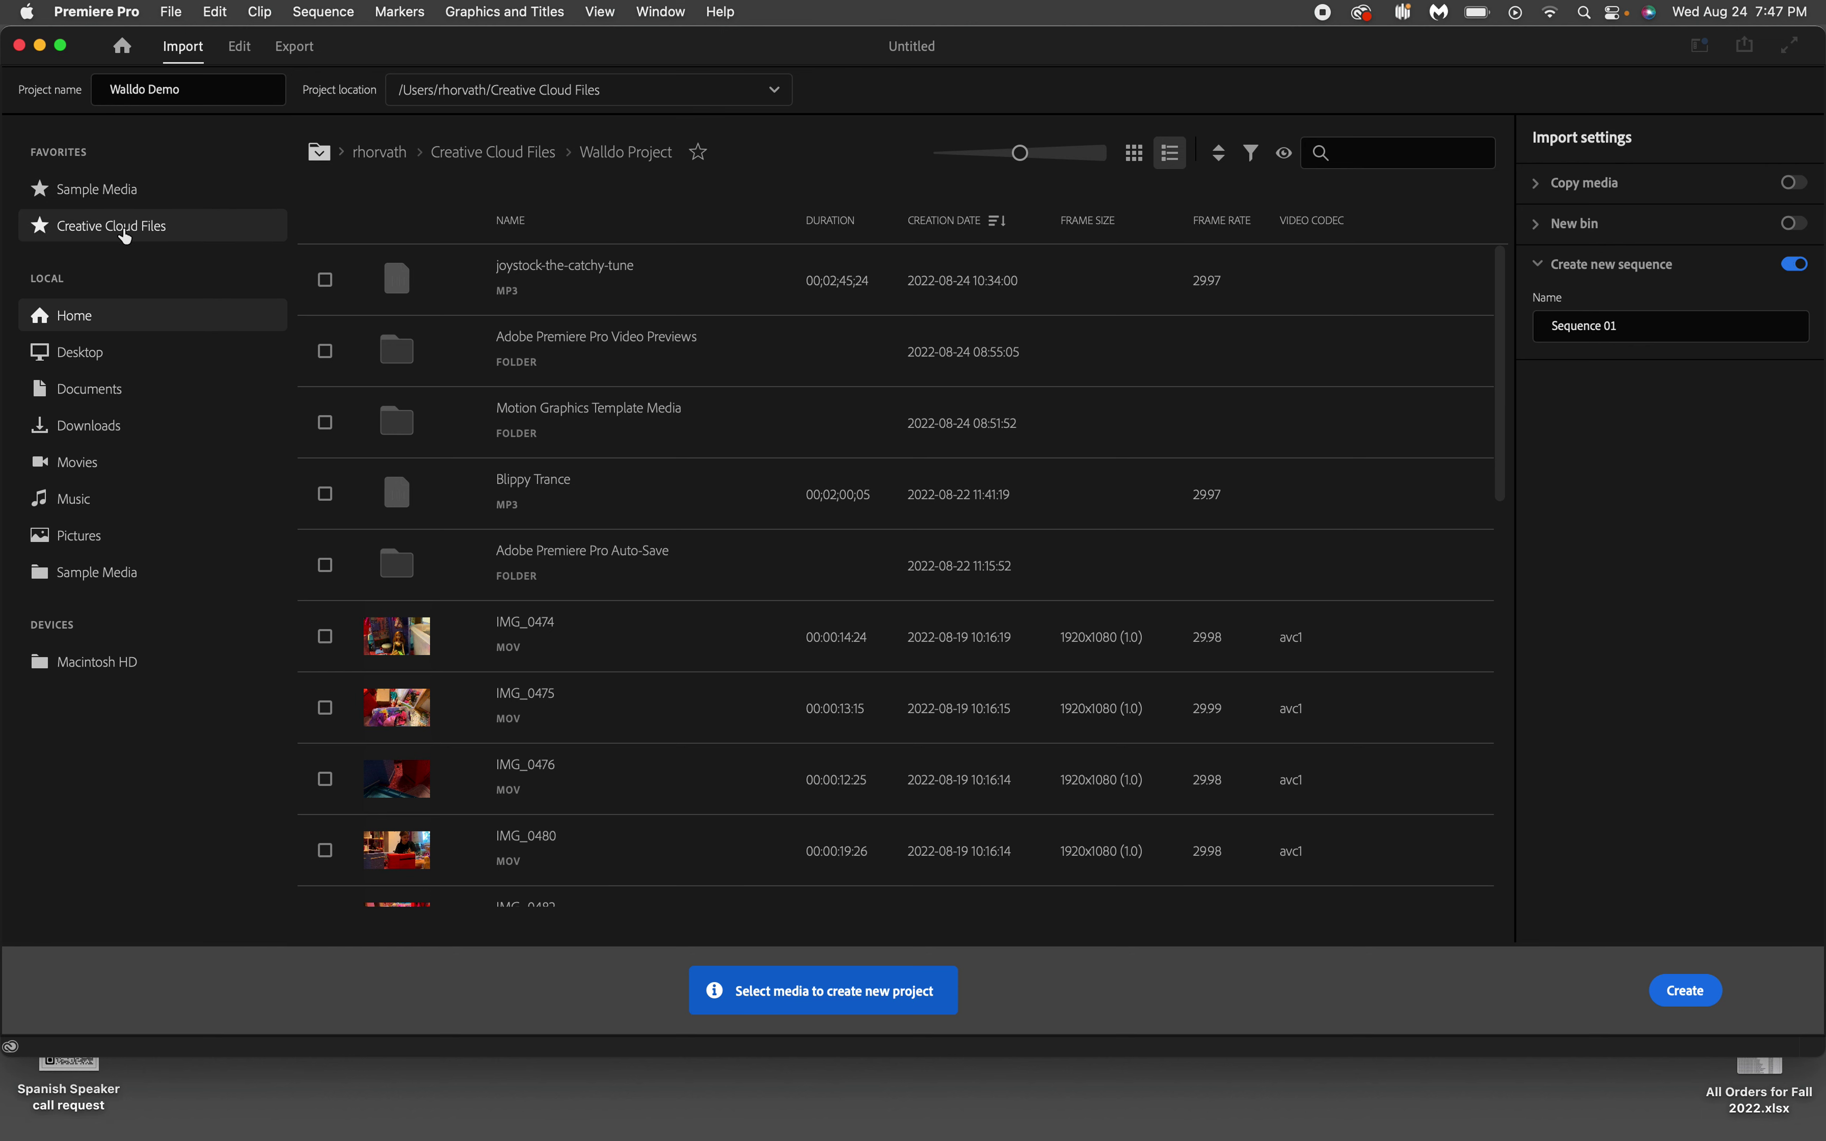
{"action": "left_click", "coordinate": [492, 159]}
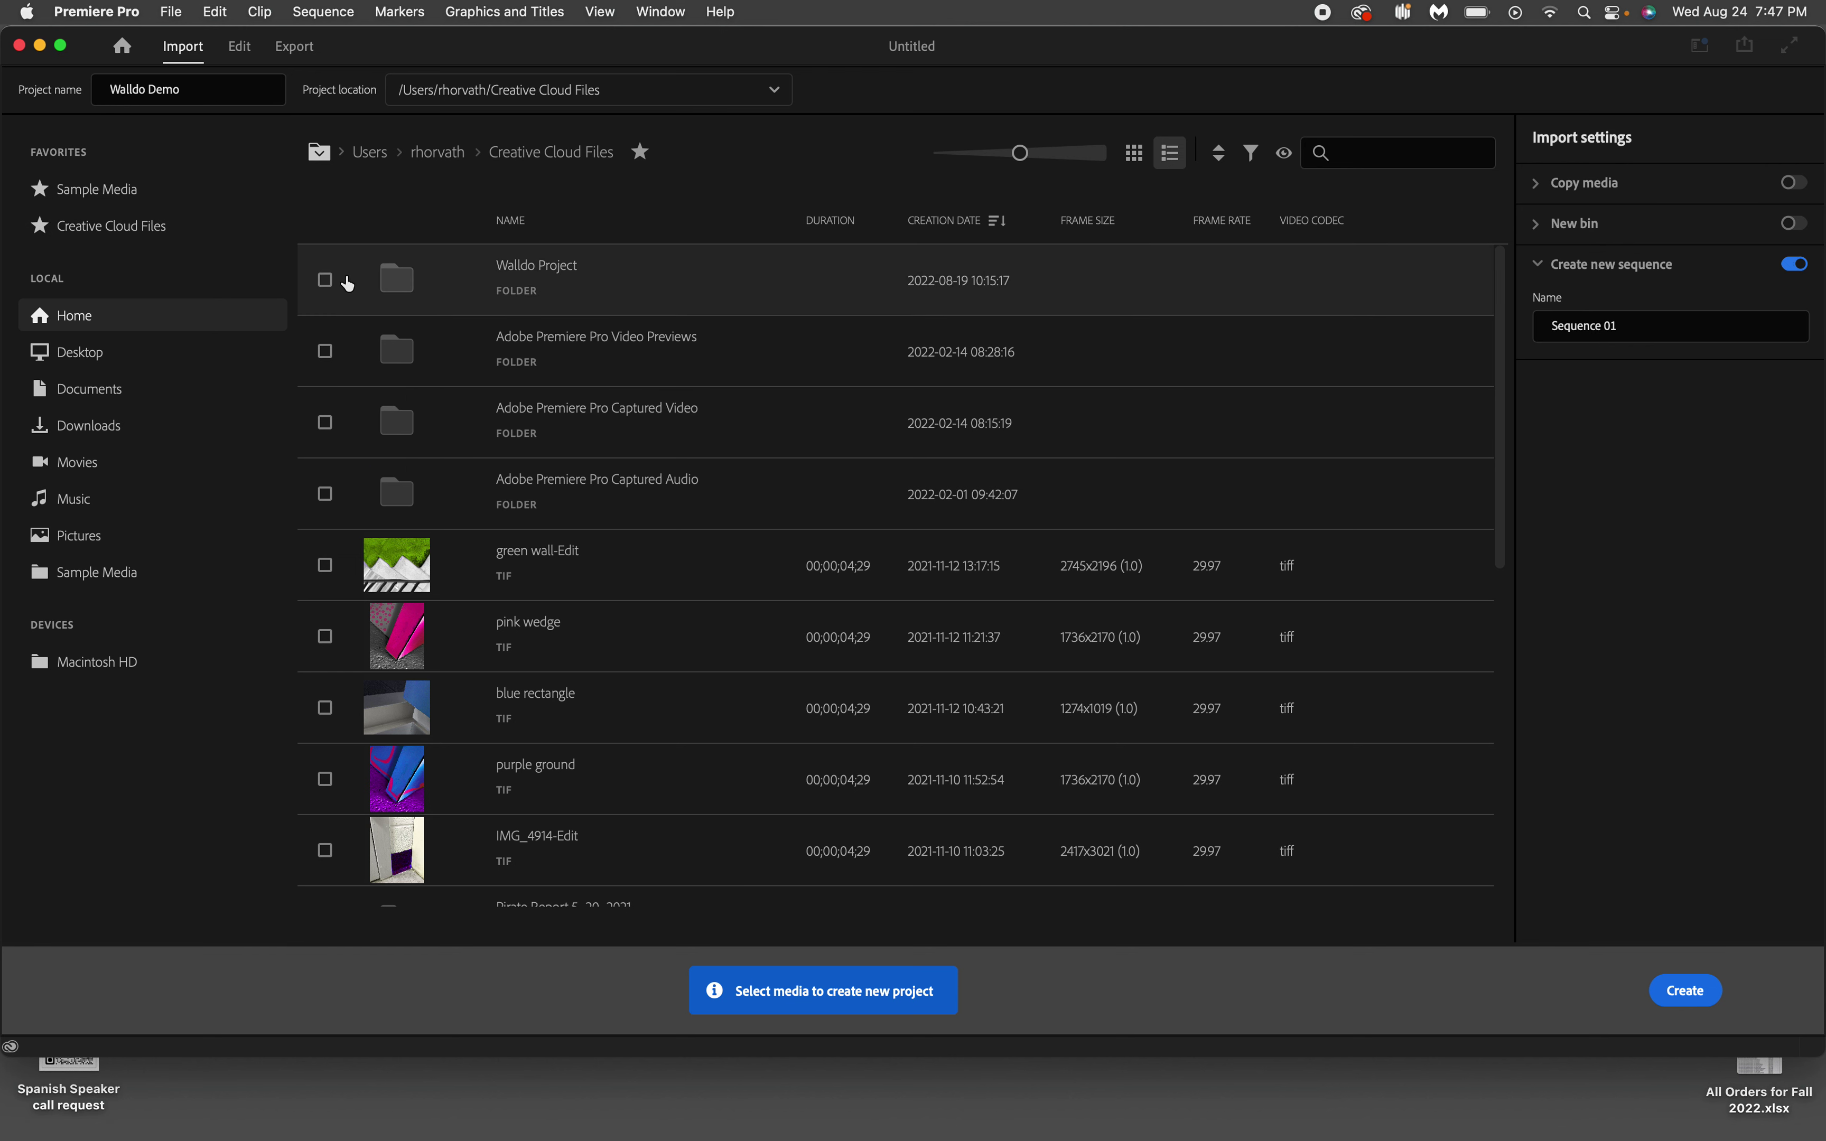
{"action": "double_click", "coordinate": [396, 278]}
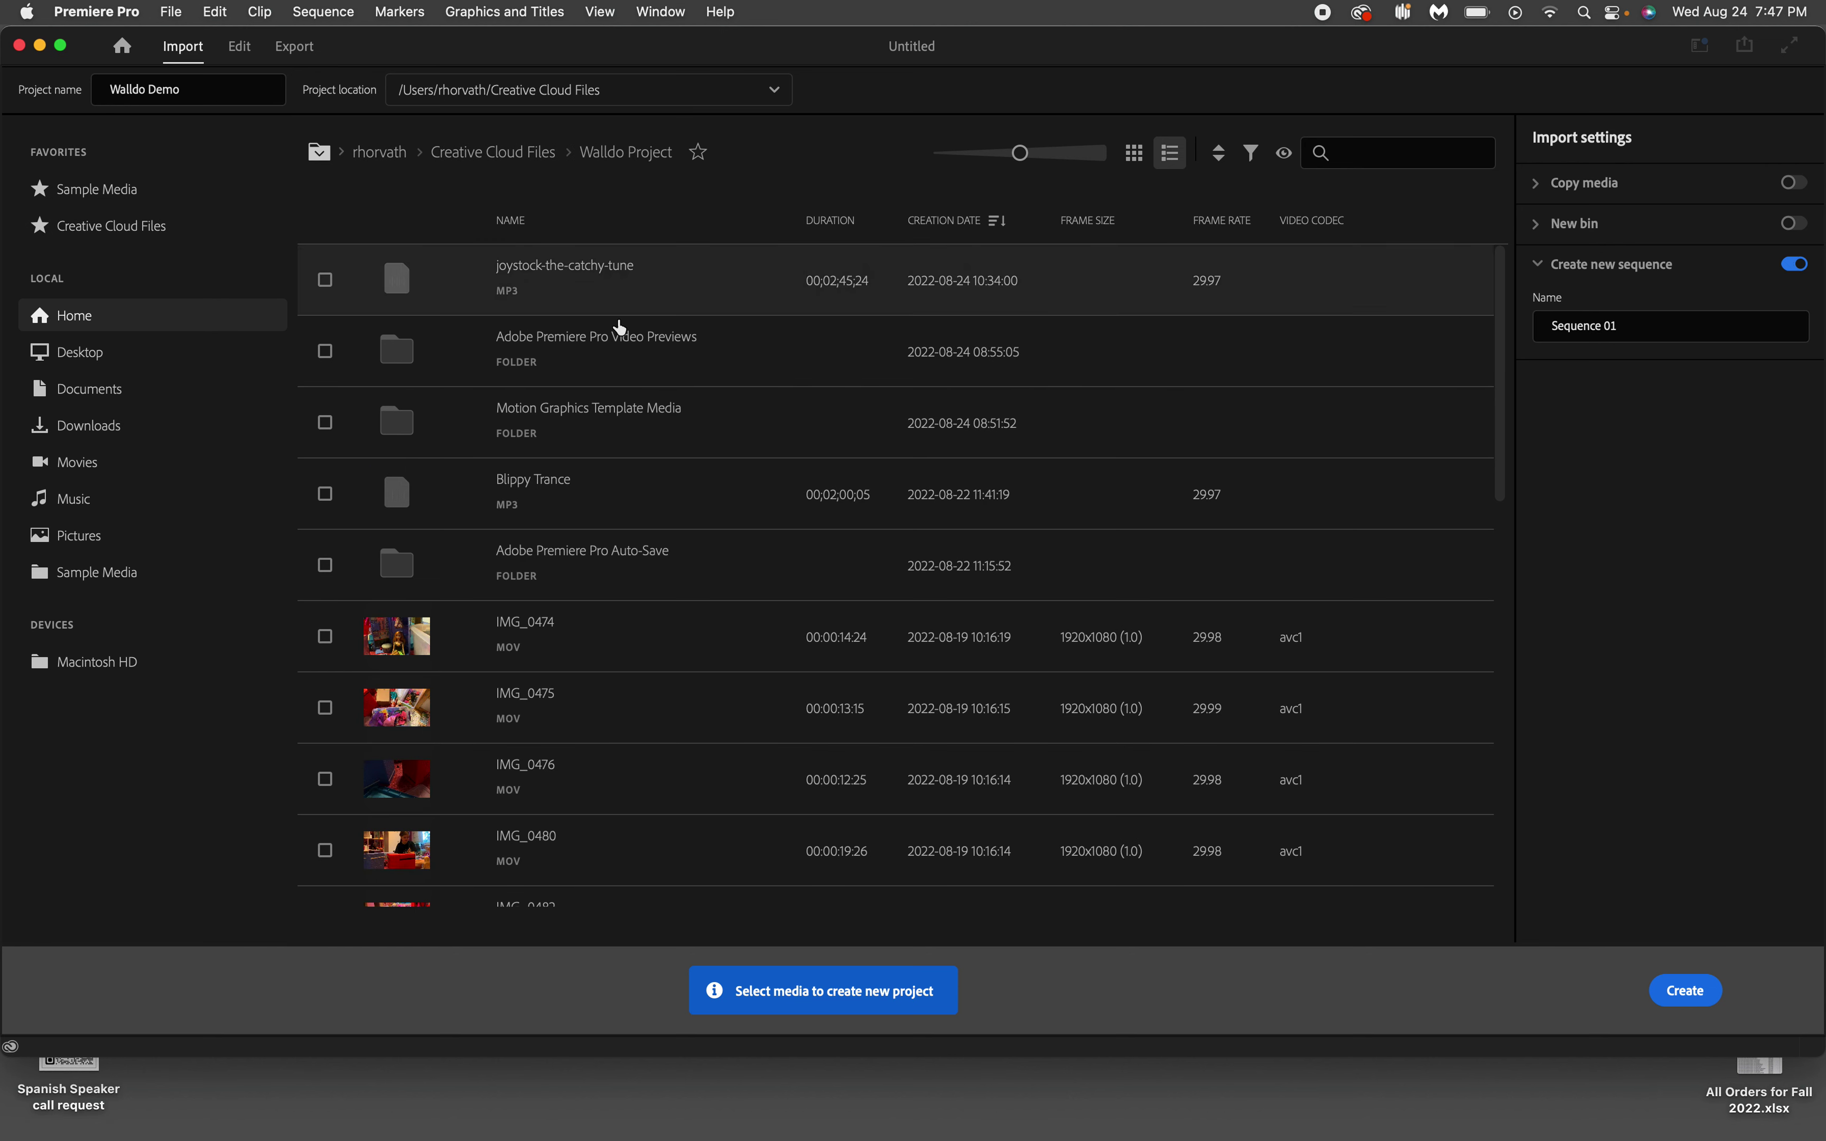
Step: Select joystock-the-catchy-tune and clips IMG_0474, 0475, 0476, 0477, 0480, 0482, then create the project
{"action": "left_click", "coordinate": [536, 279]}
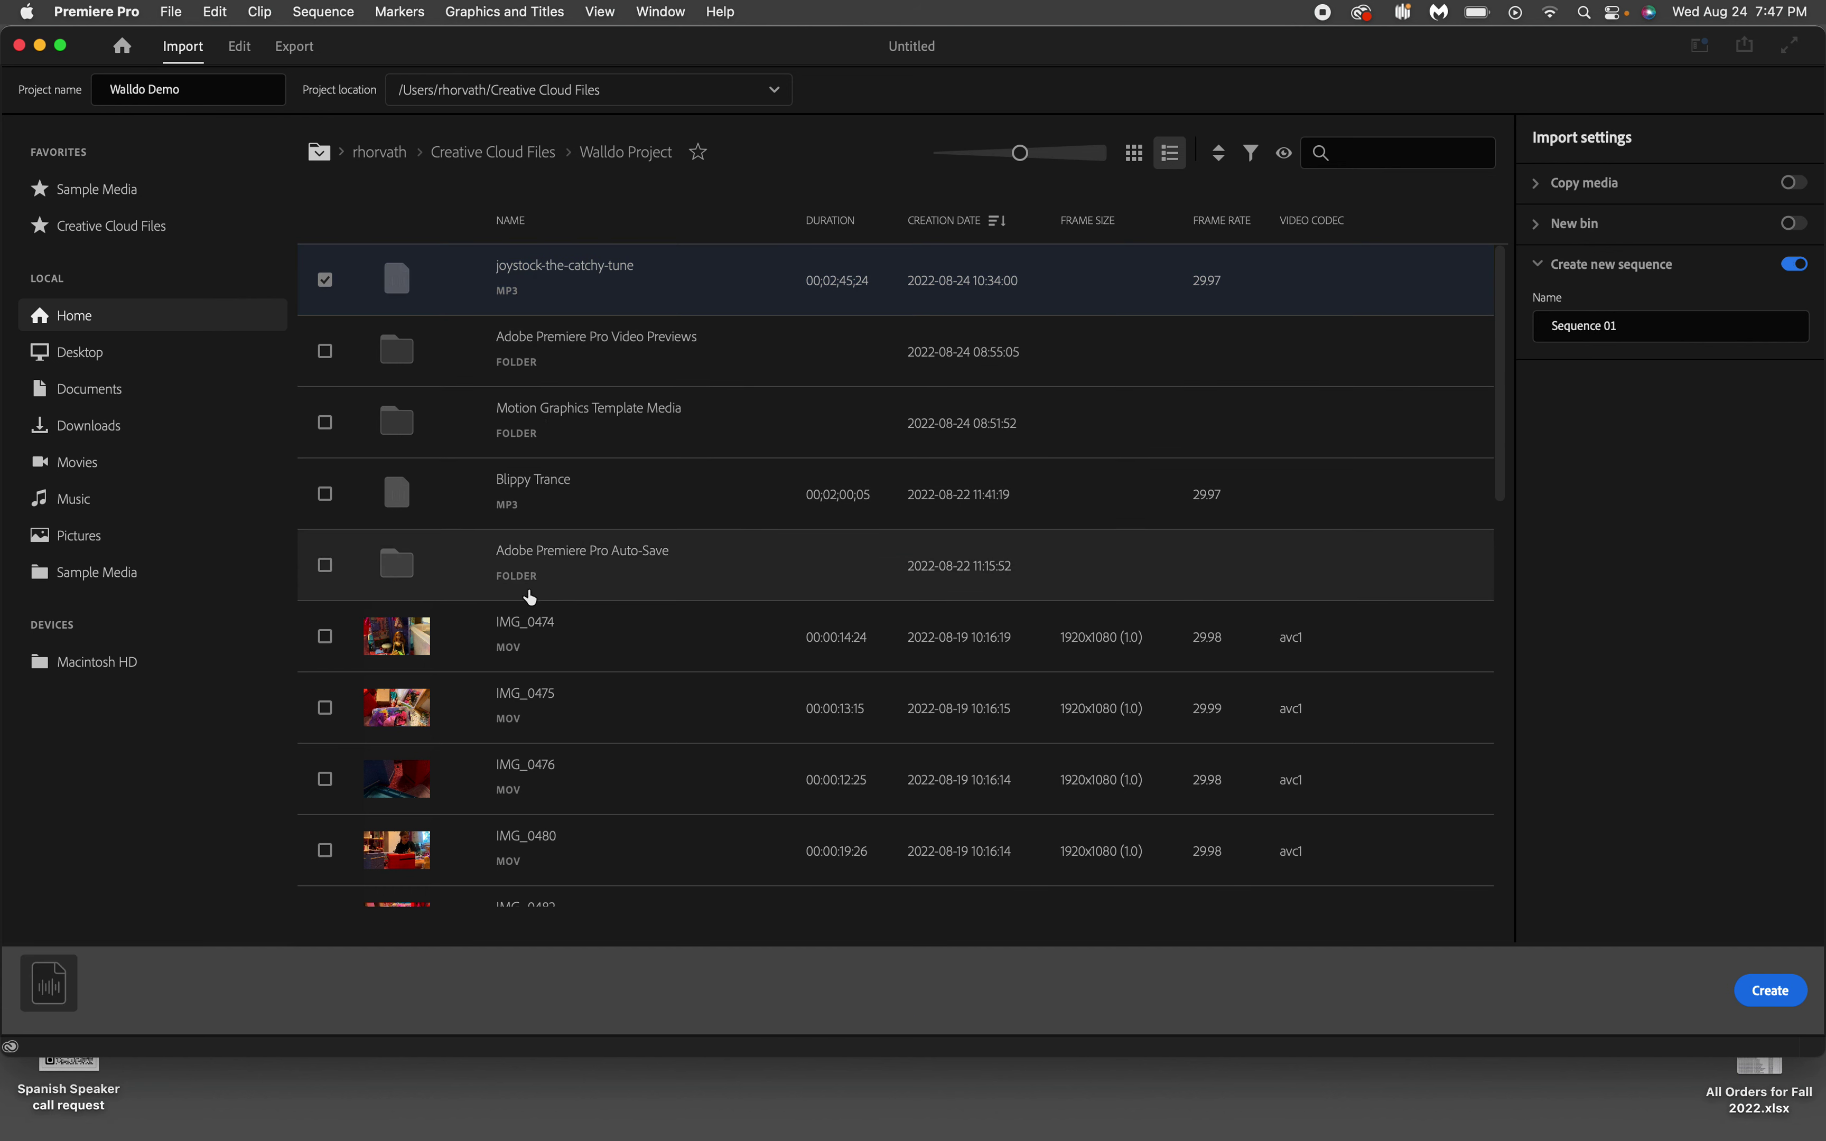
{"action": "scroll", "coordinate": [343, 686], "scroll_direction": "down", "scroll_amount": 5}
{"action": "left_click", "coordinate": [509, 316]}
{"action": "left_click", "coordinate": [510, 388]}
{"action": "left_click", "coordinate": [510, 459]}
{"action": "left_click", "coordinate": [509, 530]}
{"action": "left_click", "coordinate": [509, 602]}
{"action": "left_click", "coordinate": [509, 672]}
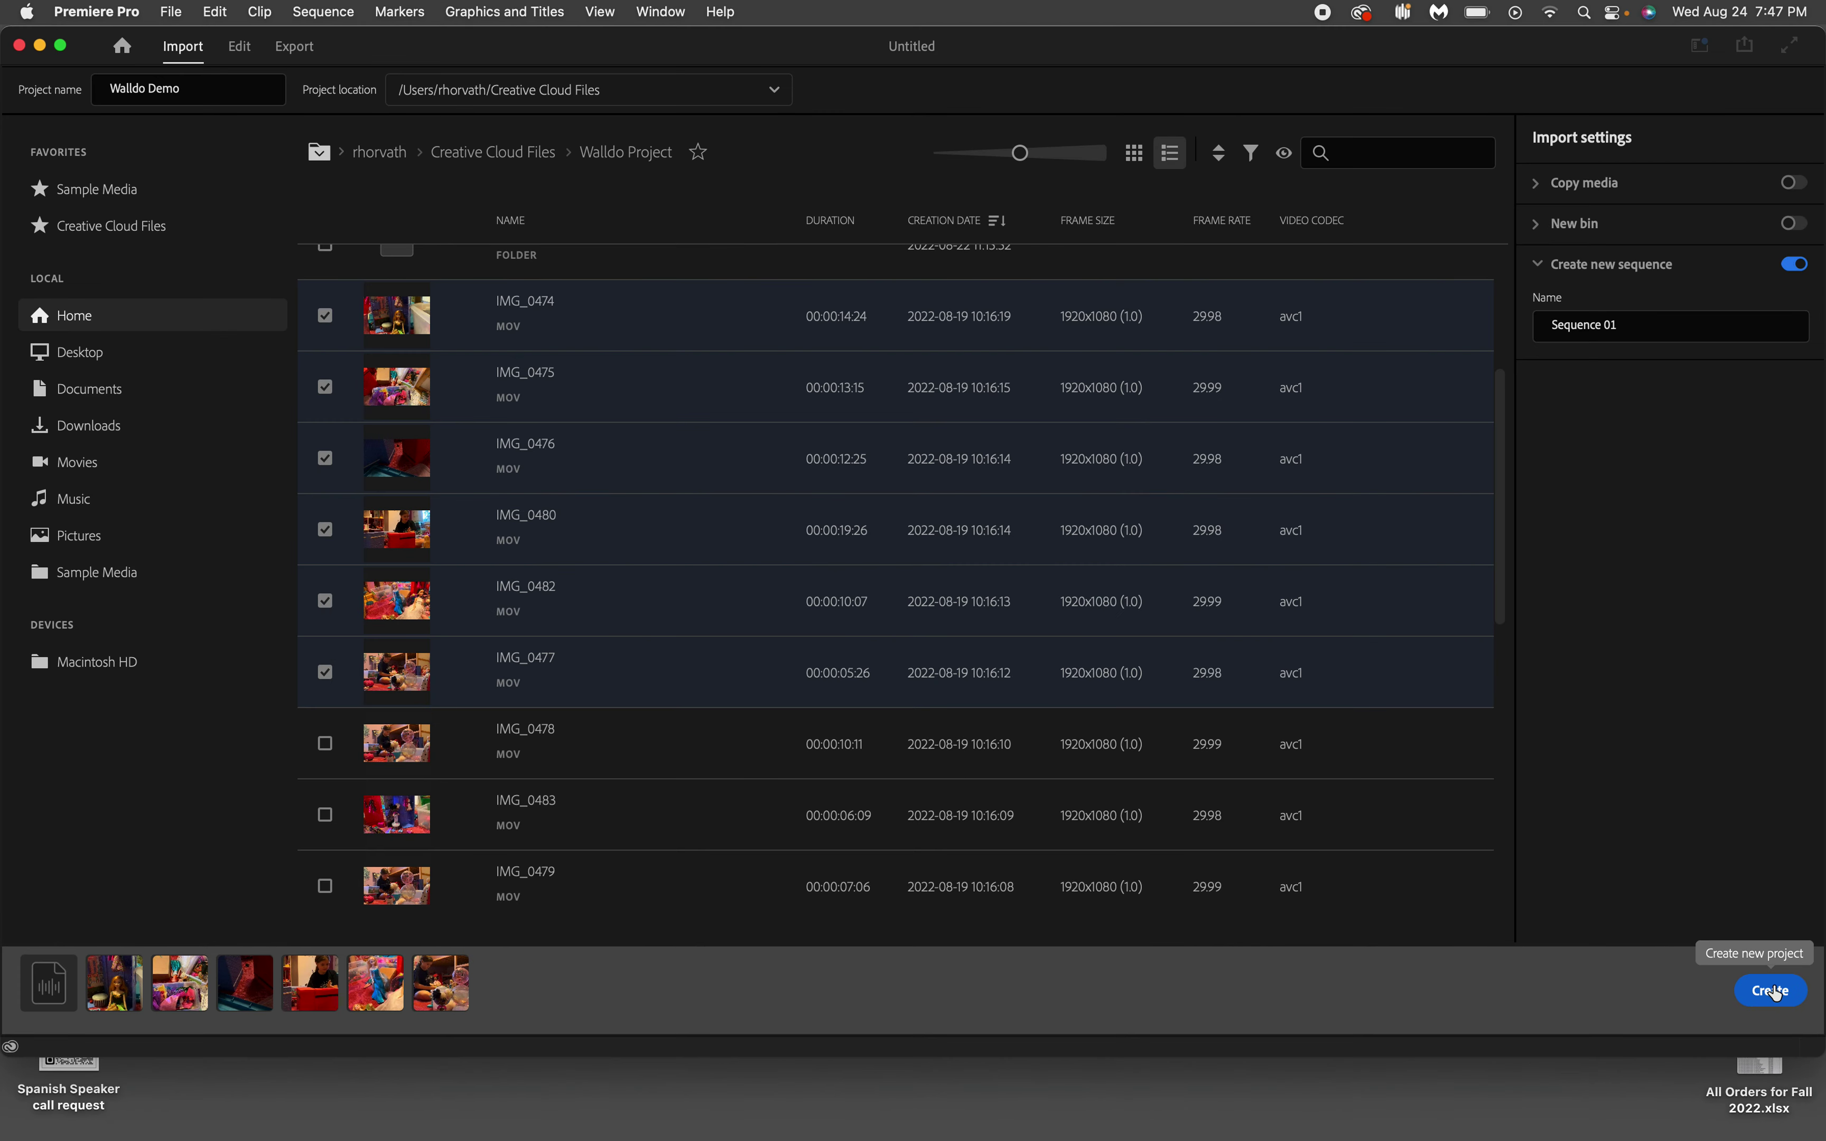
{"action": "left_click", "coordinate": [1777, 1004]}
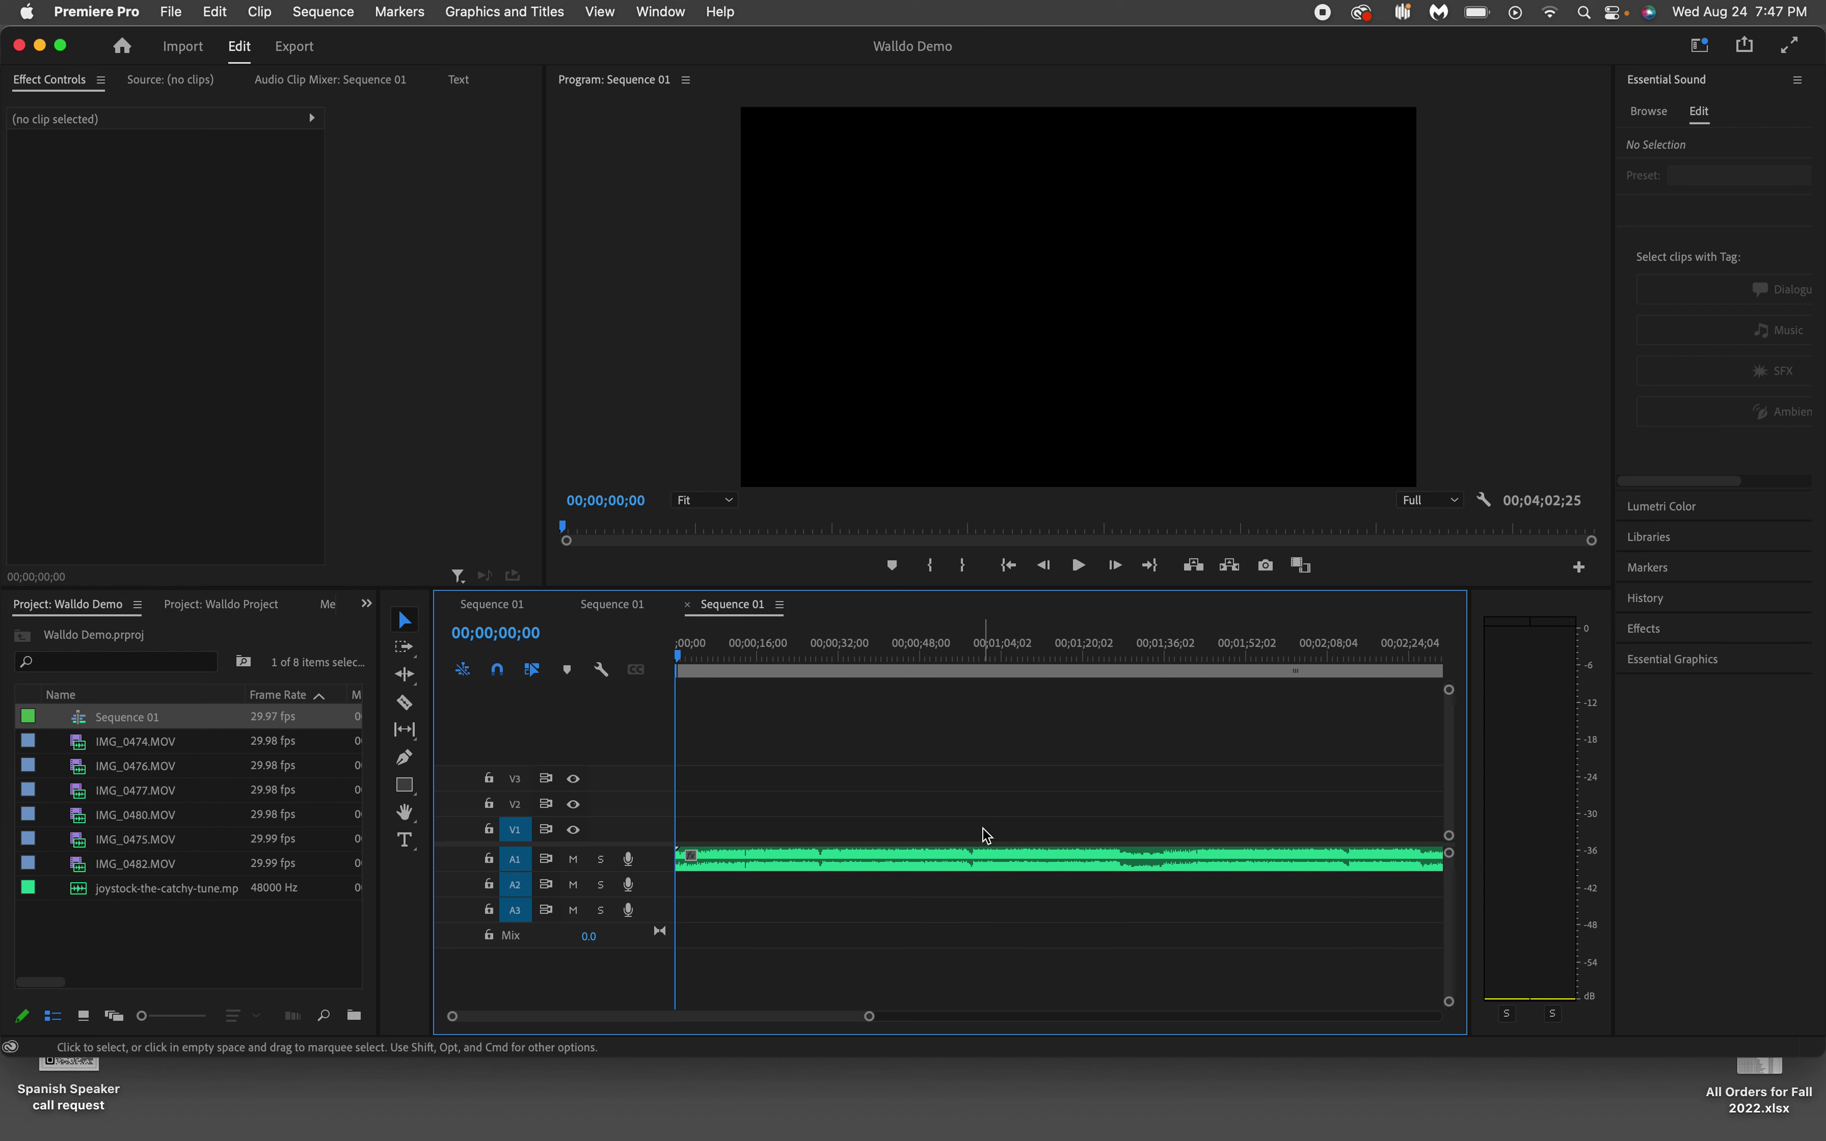
Step: Select every video and audio clip in Sequence 01 with Cmd+A and delete them
{"action": "scroll", "coordinate": [987, 835], "scroll_direction": "right", "scroll_amount": 10}
{"action": "scroll", "coordinate": [986, 835], "scroll_direction": "left", "scroll_amount": 7}
{"action": "left_click_drag", "start_coordinate": [949, 656], "coordinate": [906, 668]}
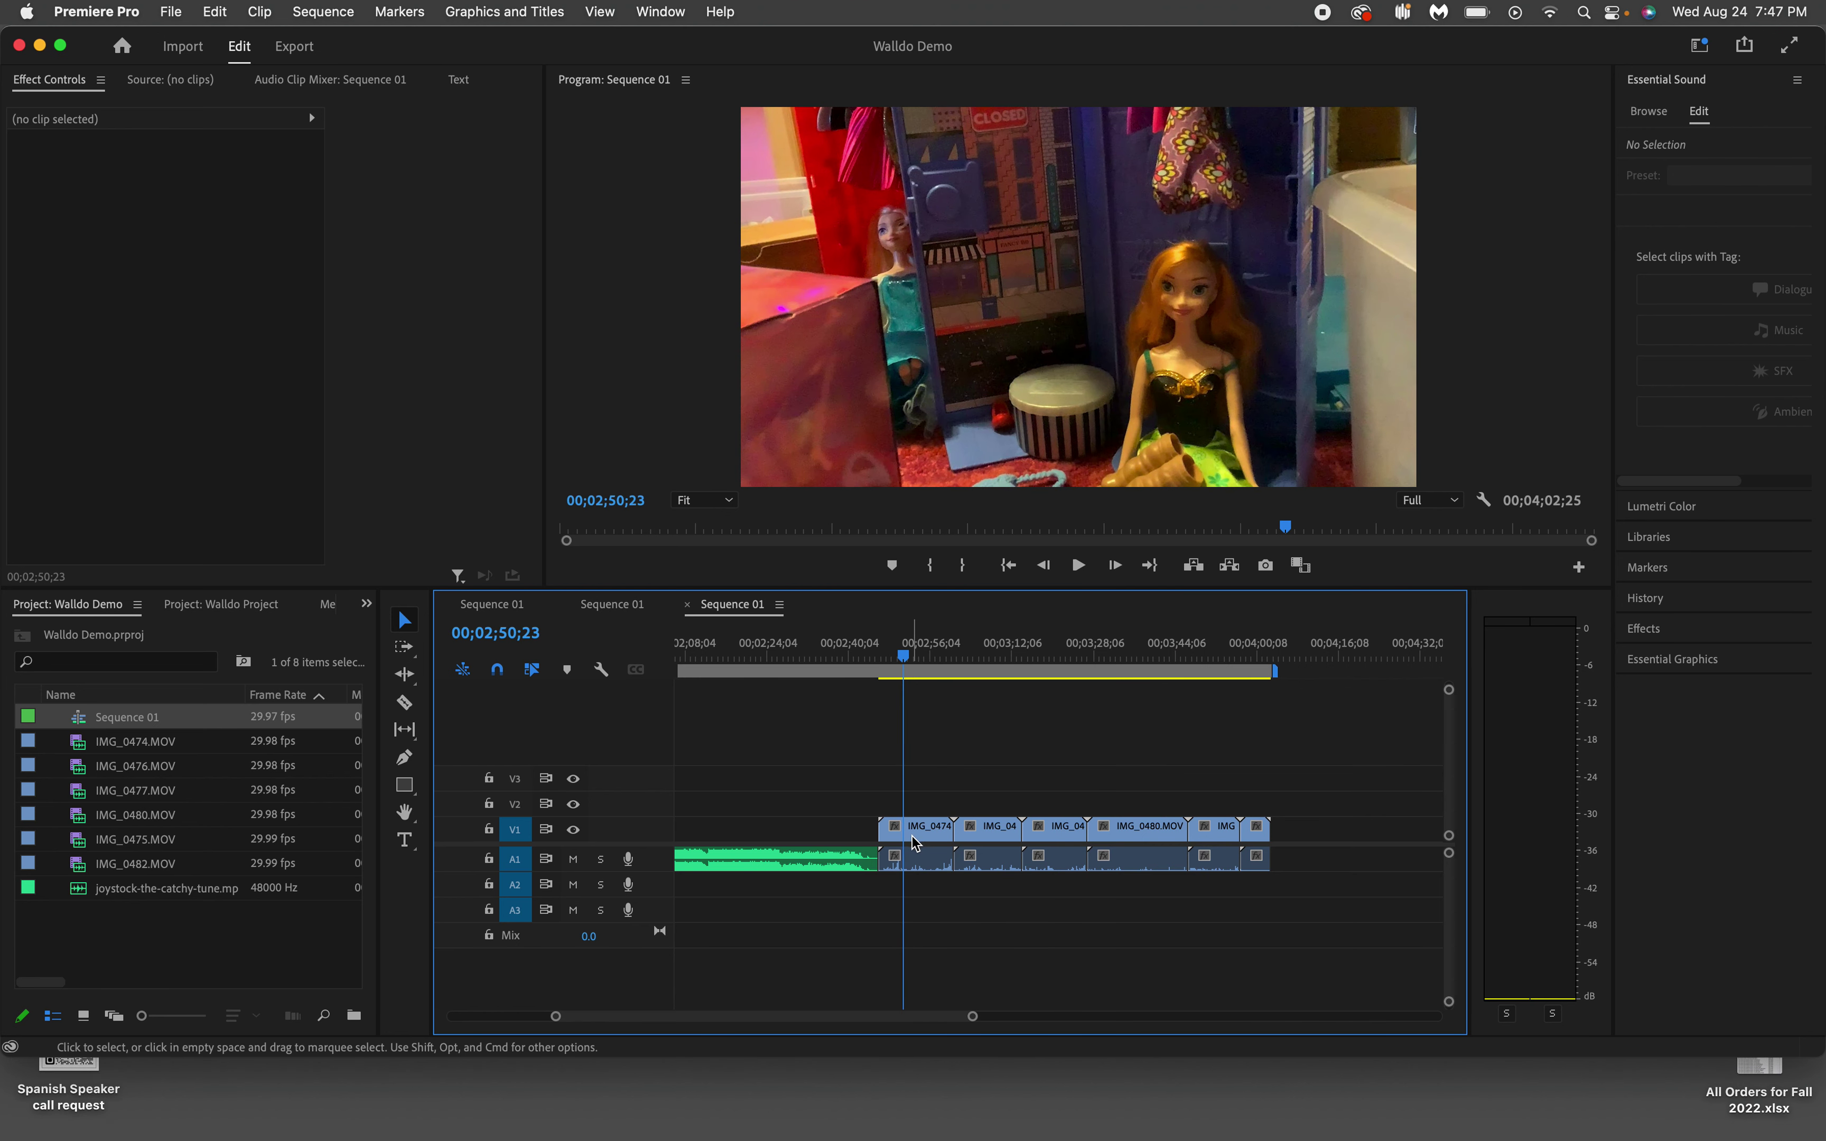
{"action": "left_click", "coordinate": [975, 756]}
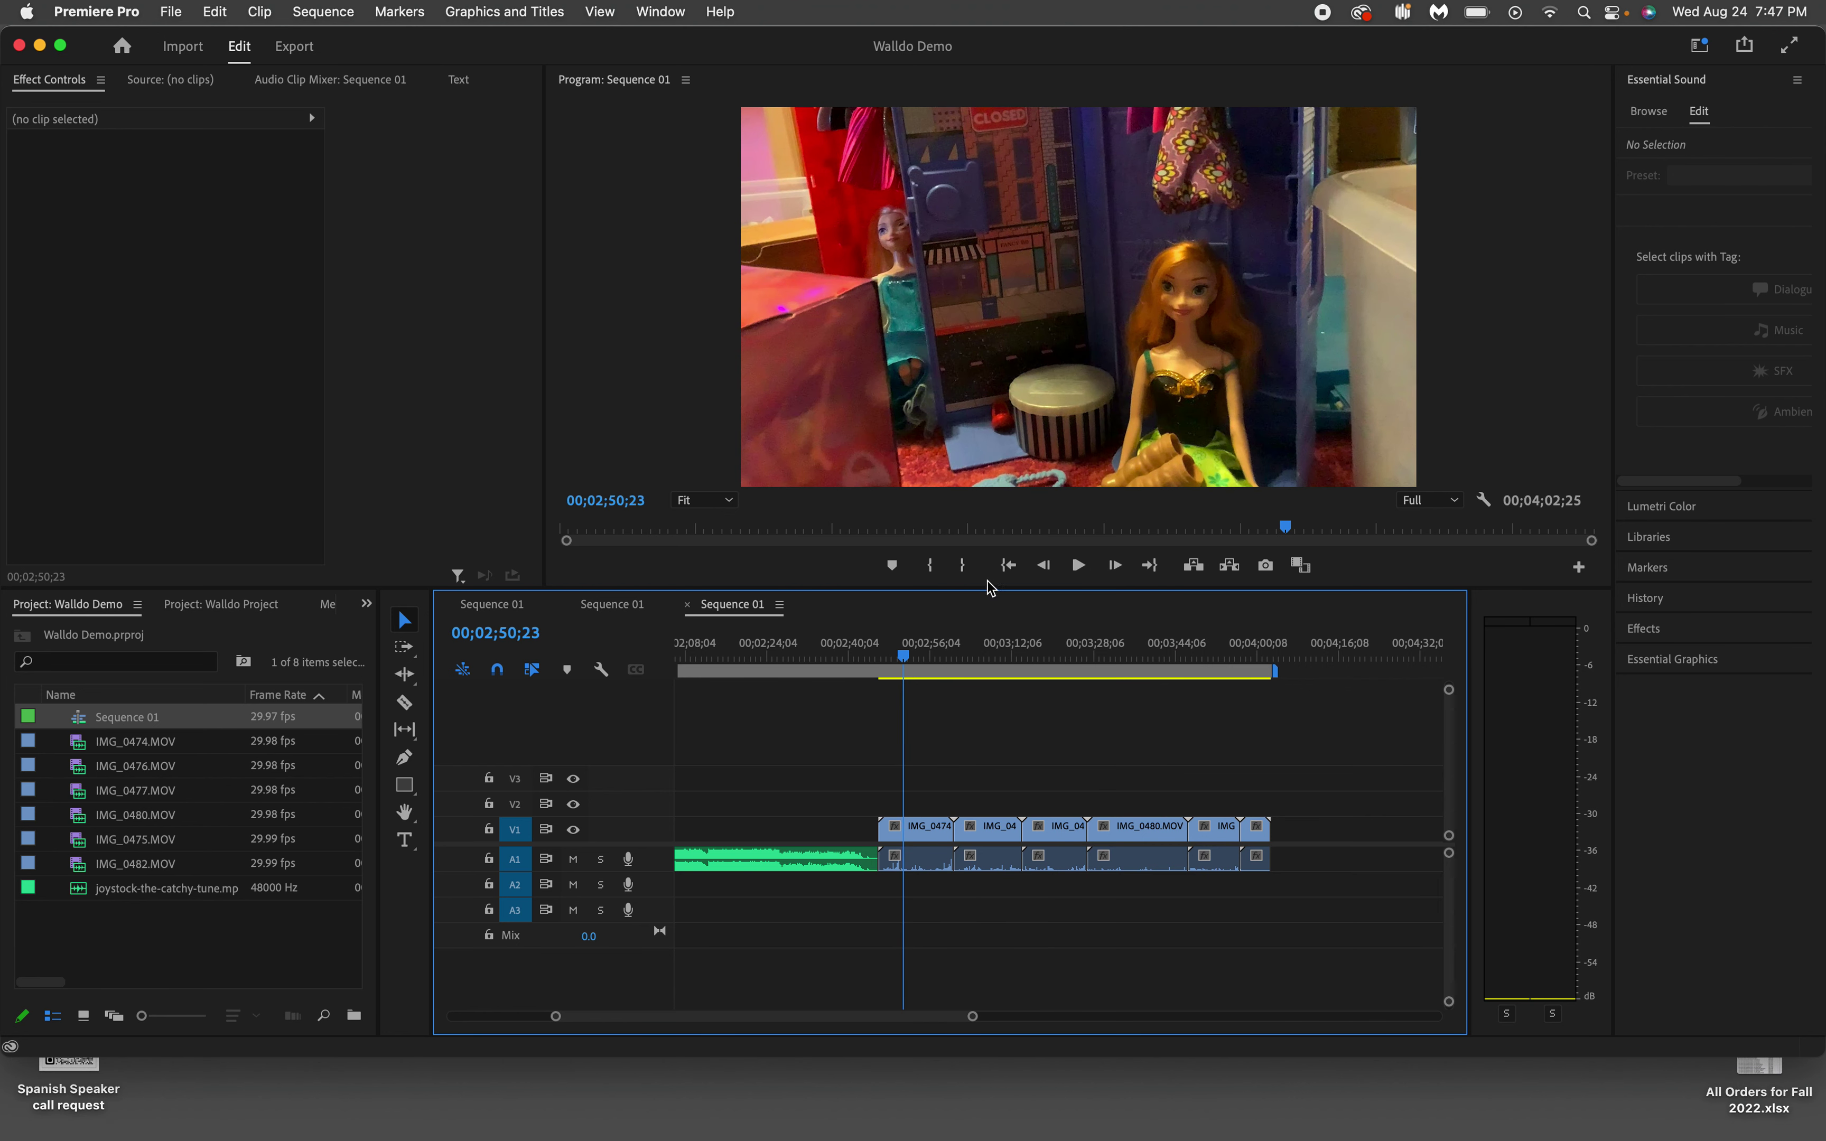
{"action": "key", "text": "super+a"}
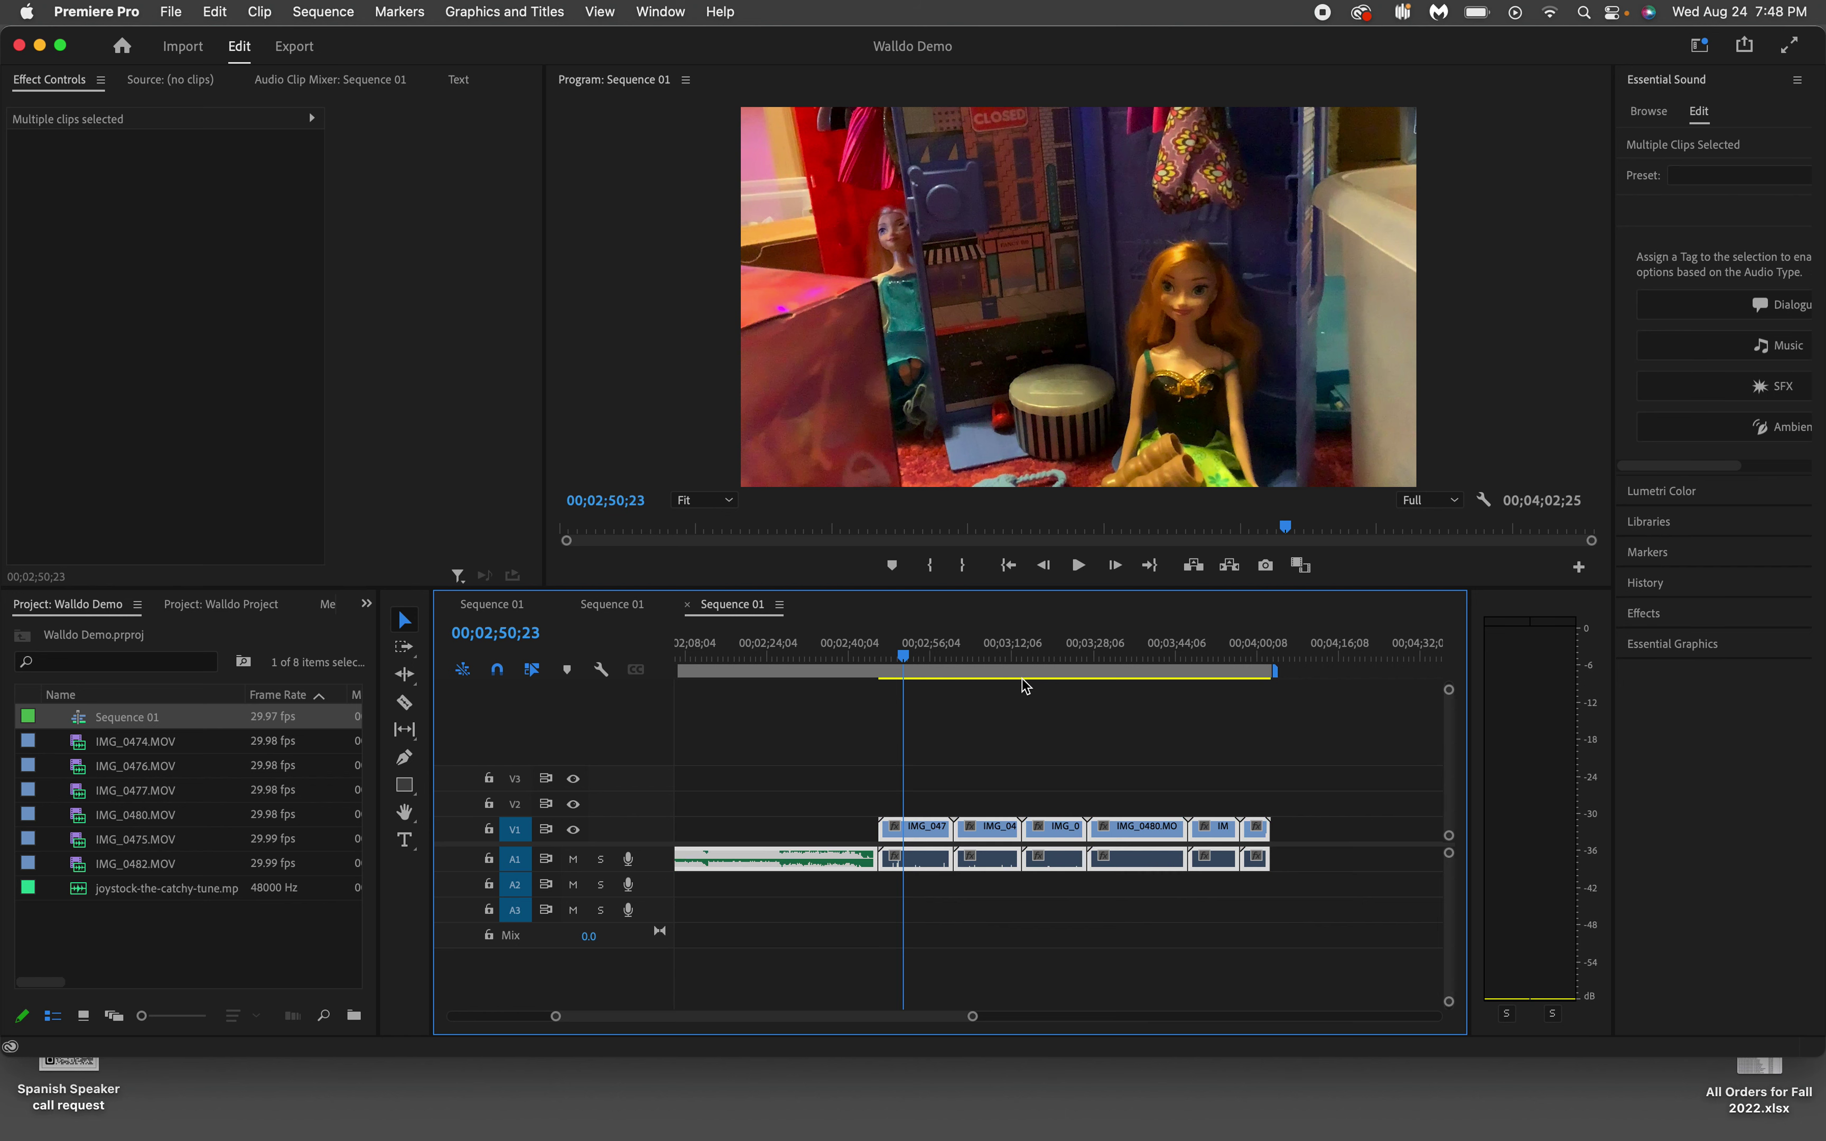
{"action": "key", "text": "Delete"}
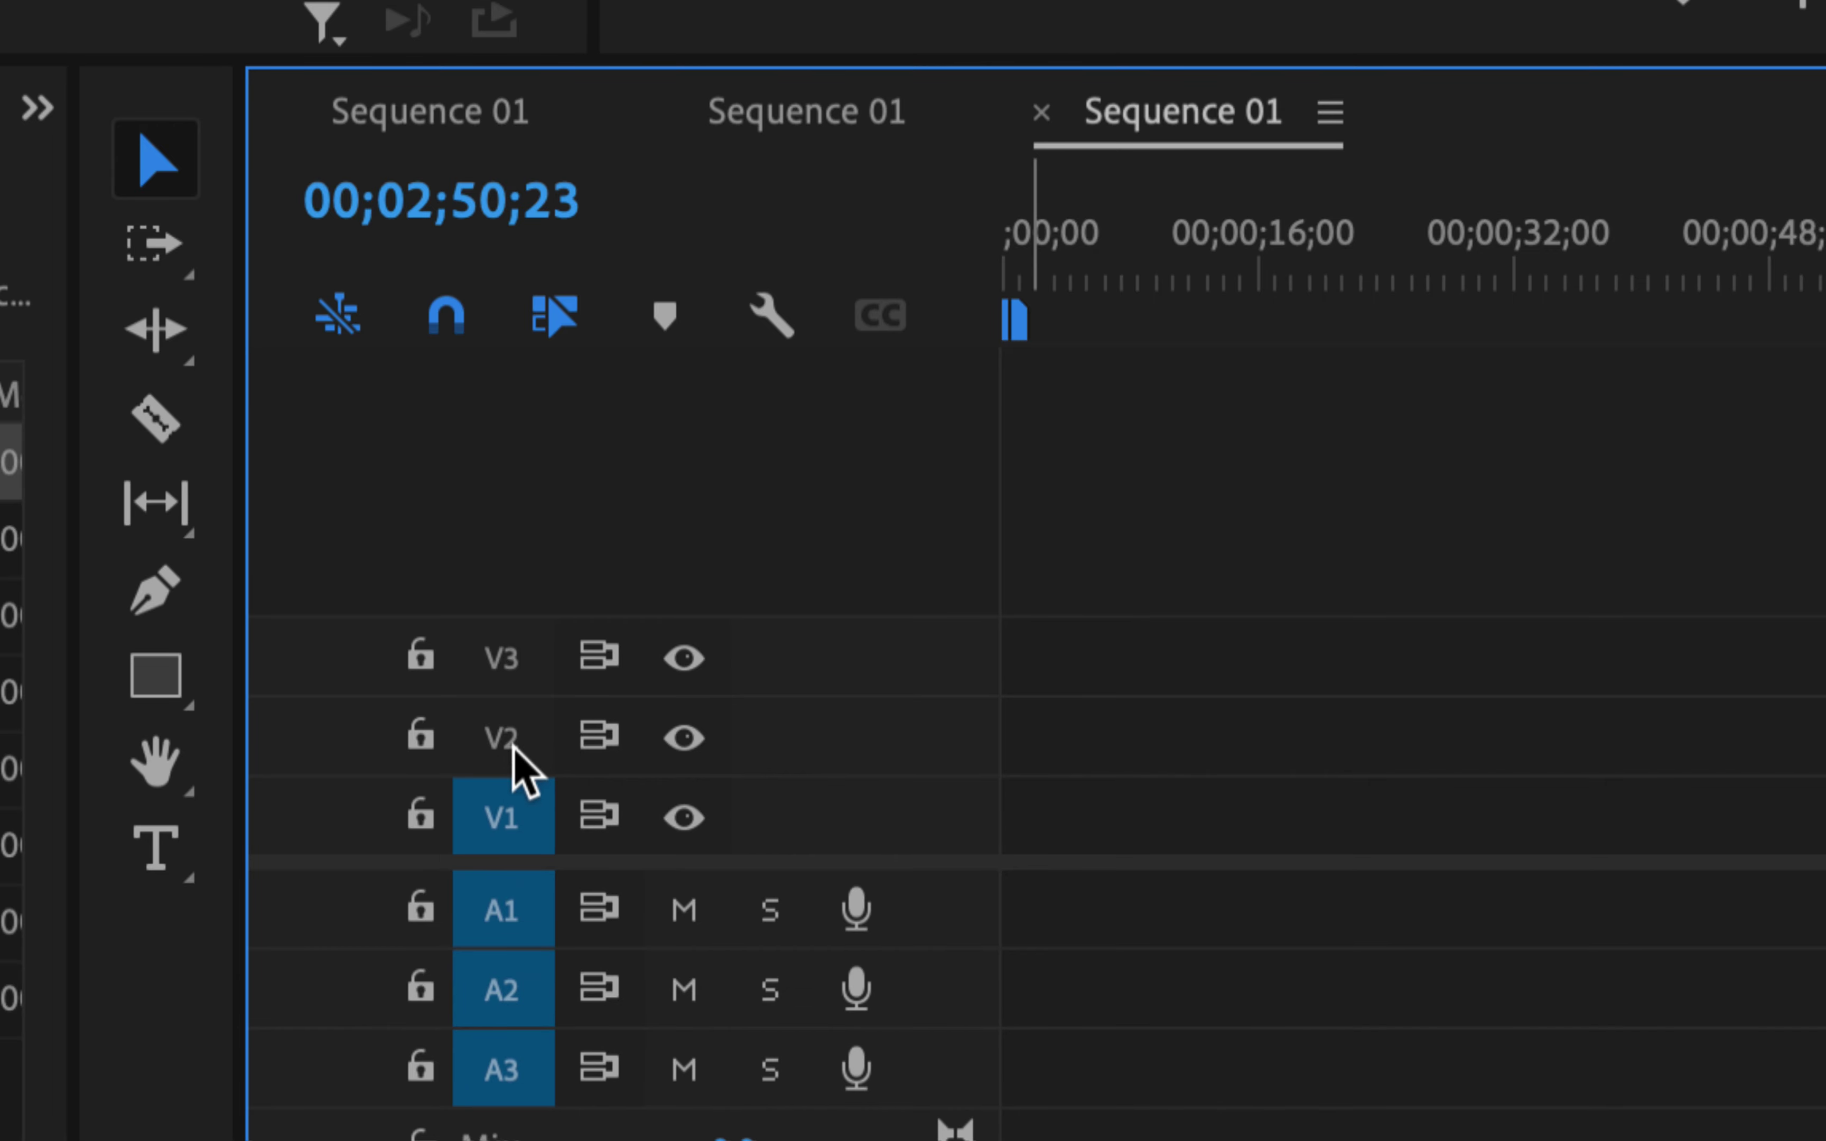
{"action": "left_click", "coordinate": [528, 812]}
{"action": "left_click", "coordinate": [530, 766]}
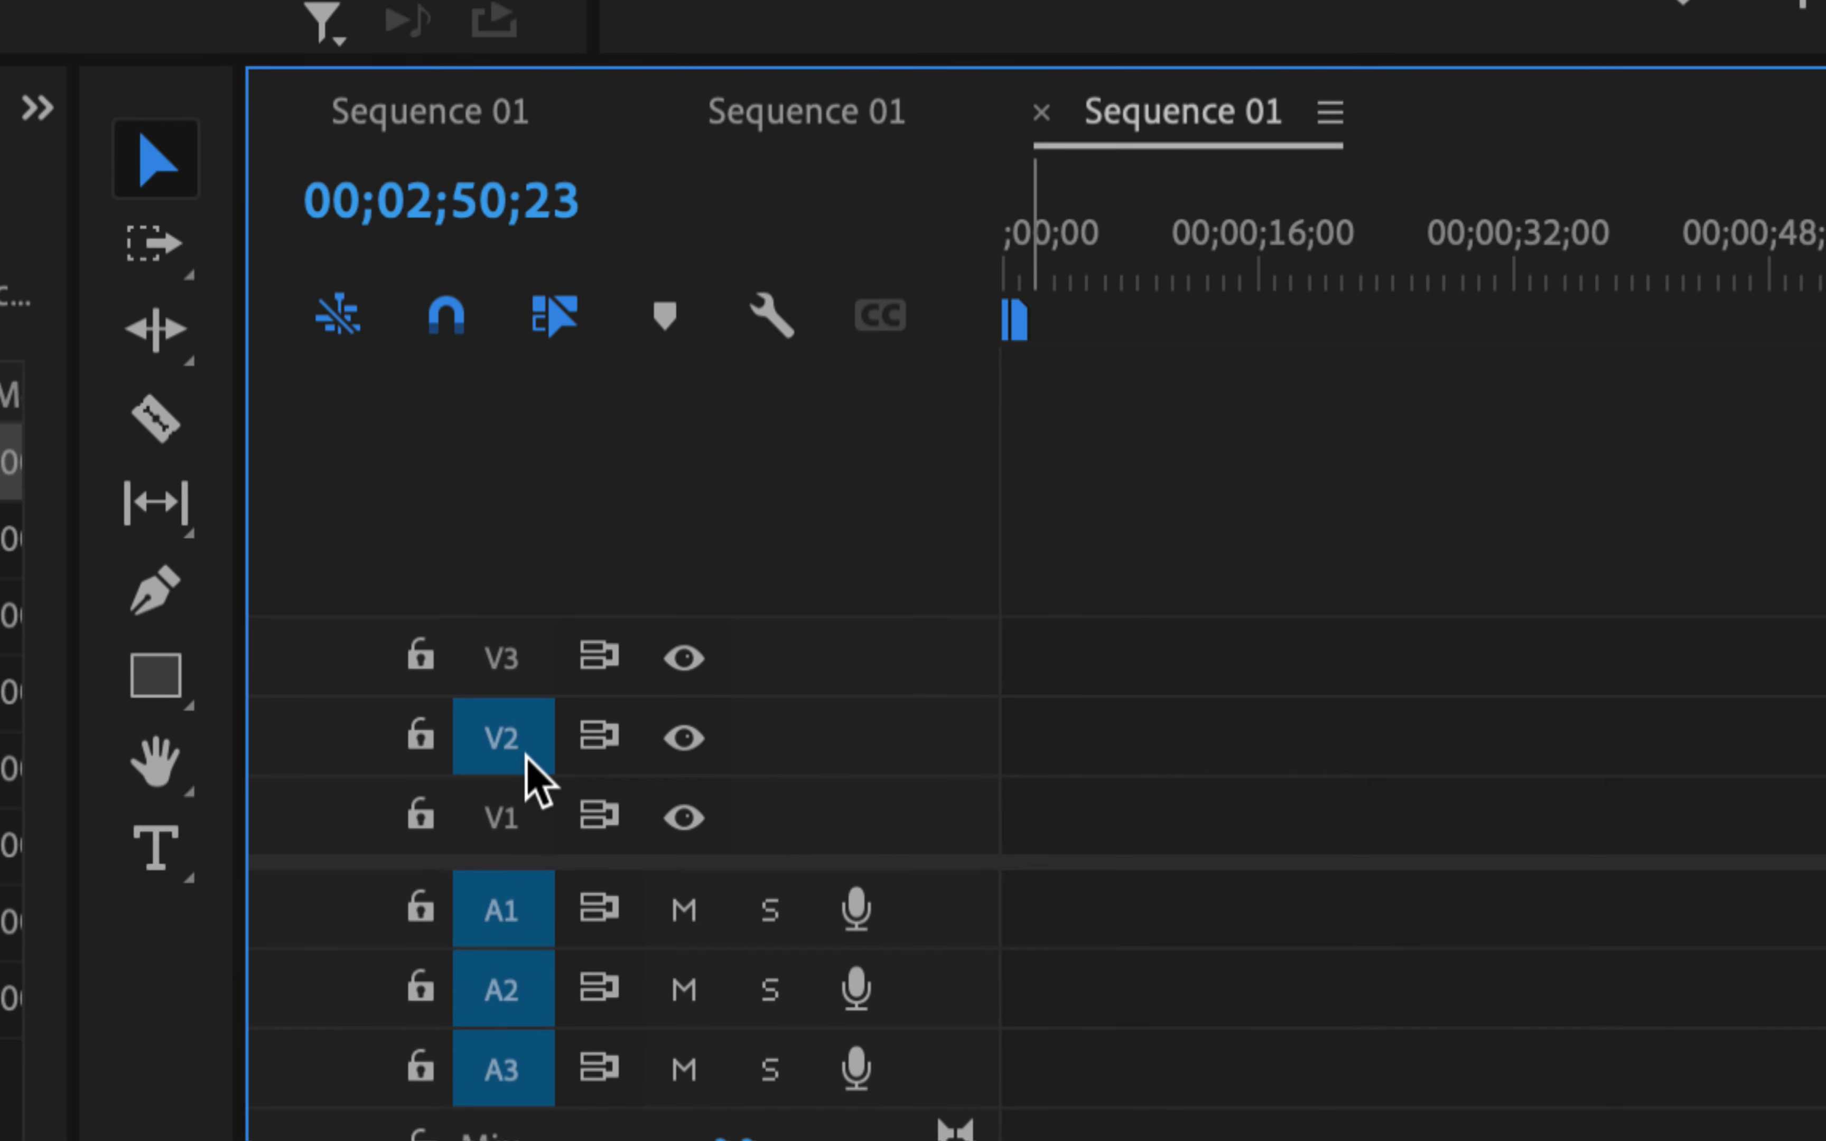
{"action": "left_click", "coordinate": [530, 766]}
{"action": "left_click", "coordinate": [534, 818]}
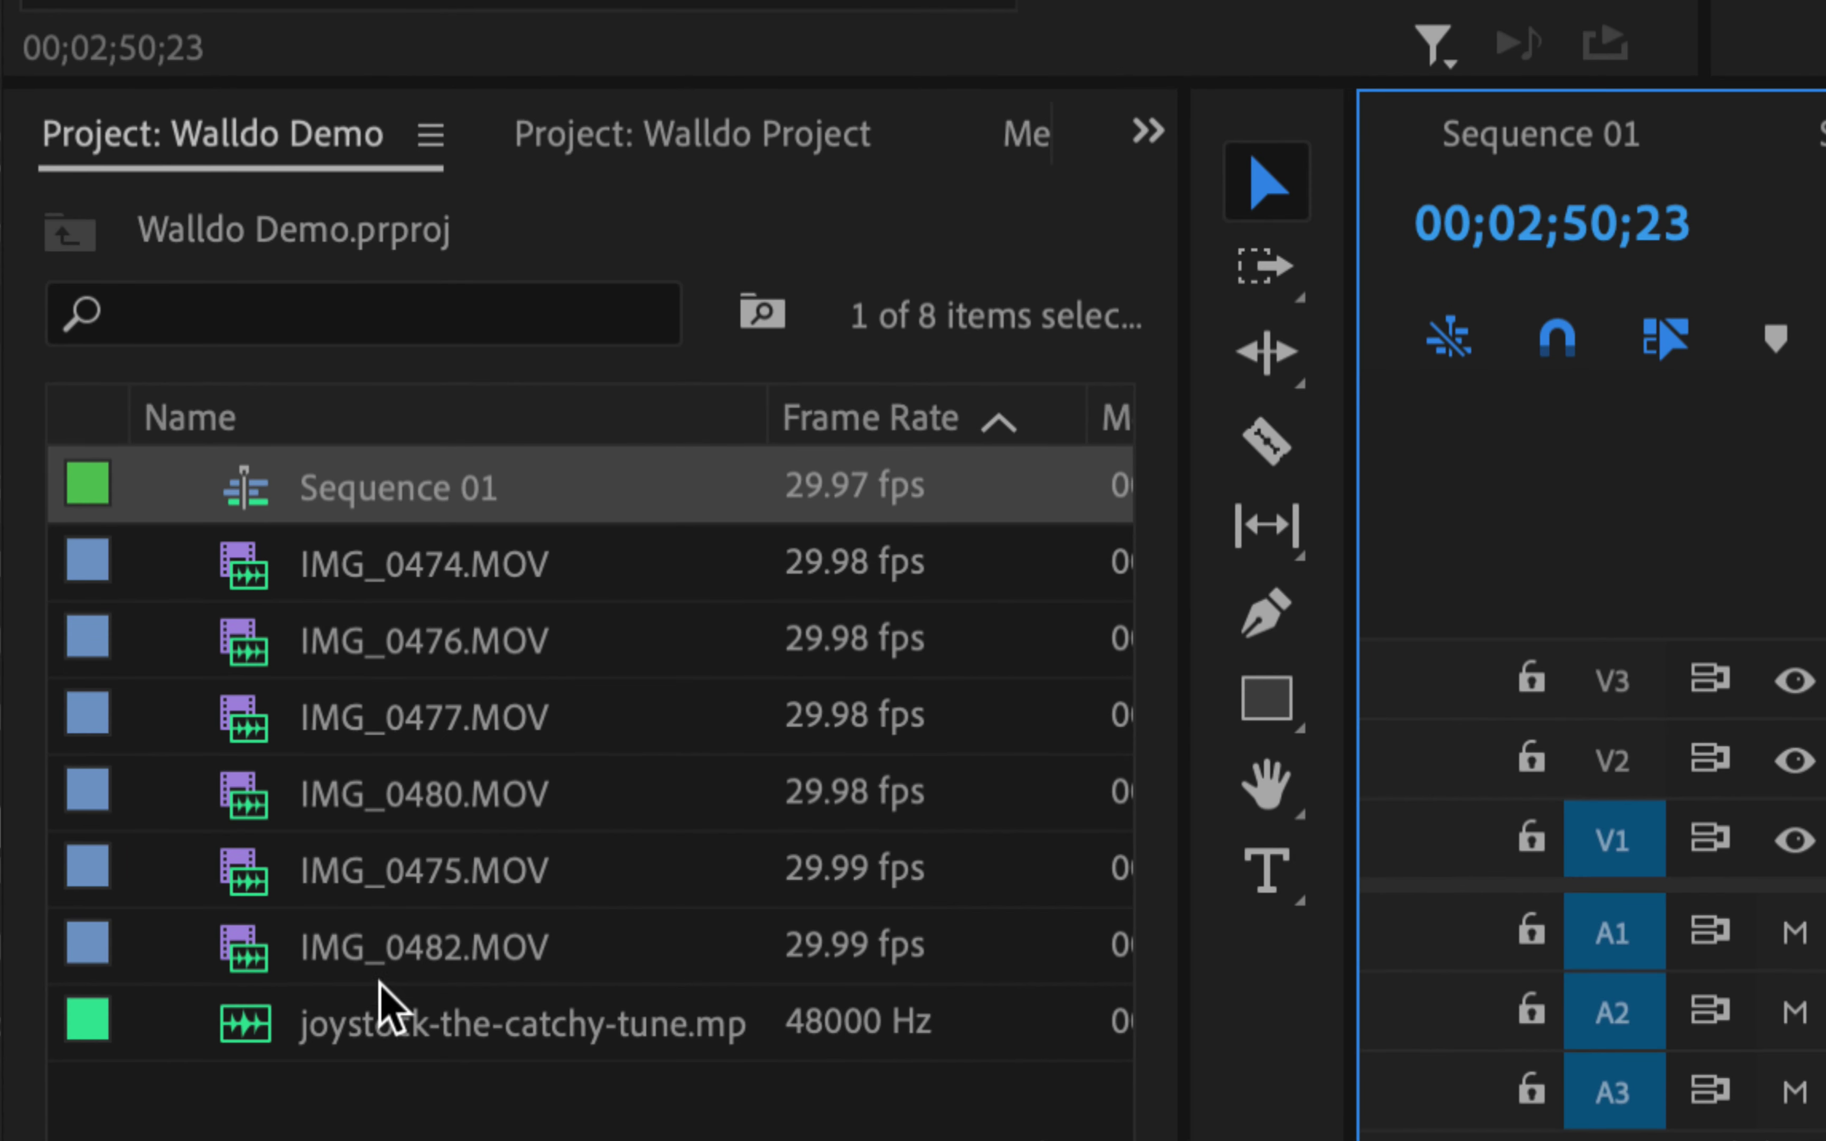
Step: Load IMG_0474.MOV in the Source Monitor, play it, and scrub to about 2 seconds and back
{"action": "left_click", "coordinate": [256, 562]}
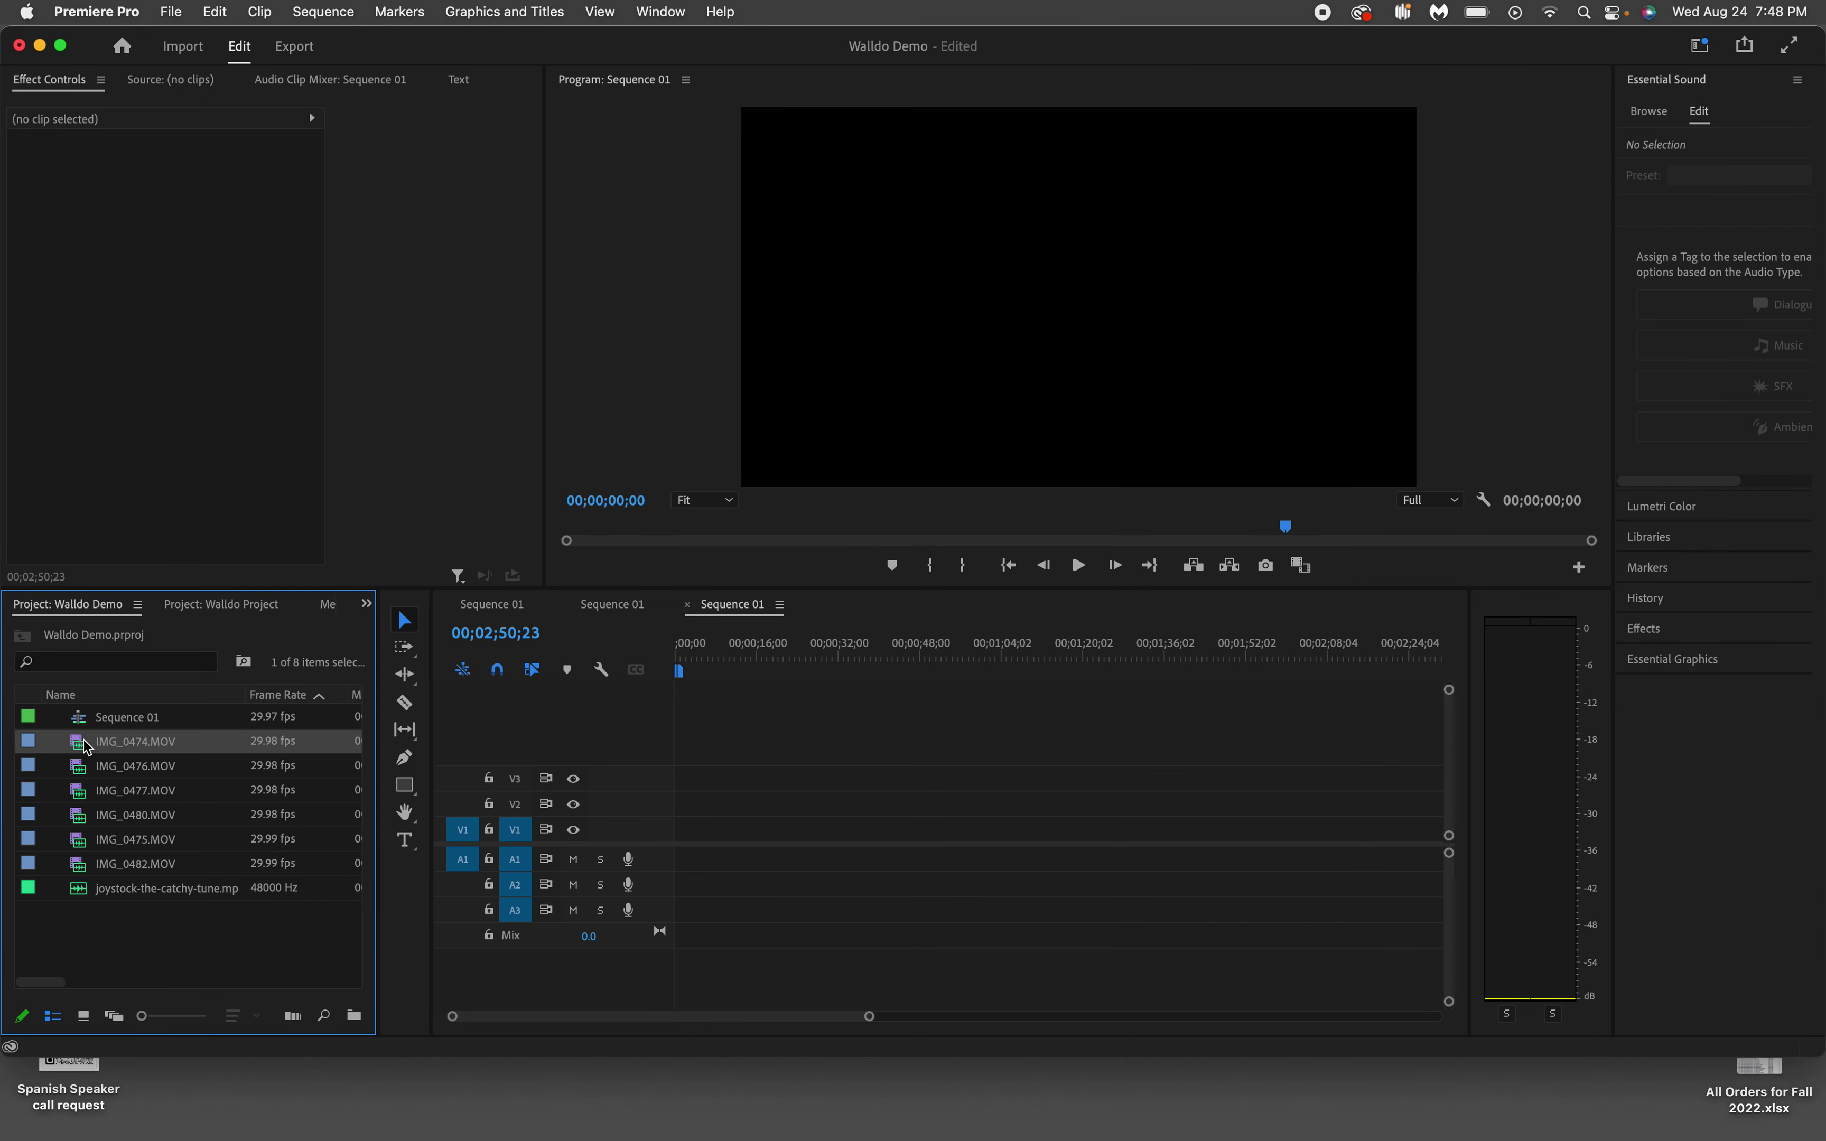
{"action": "double_click", "coordinate": [86, 746]}
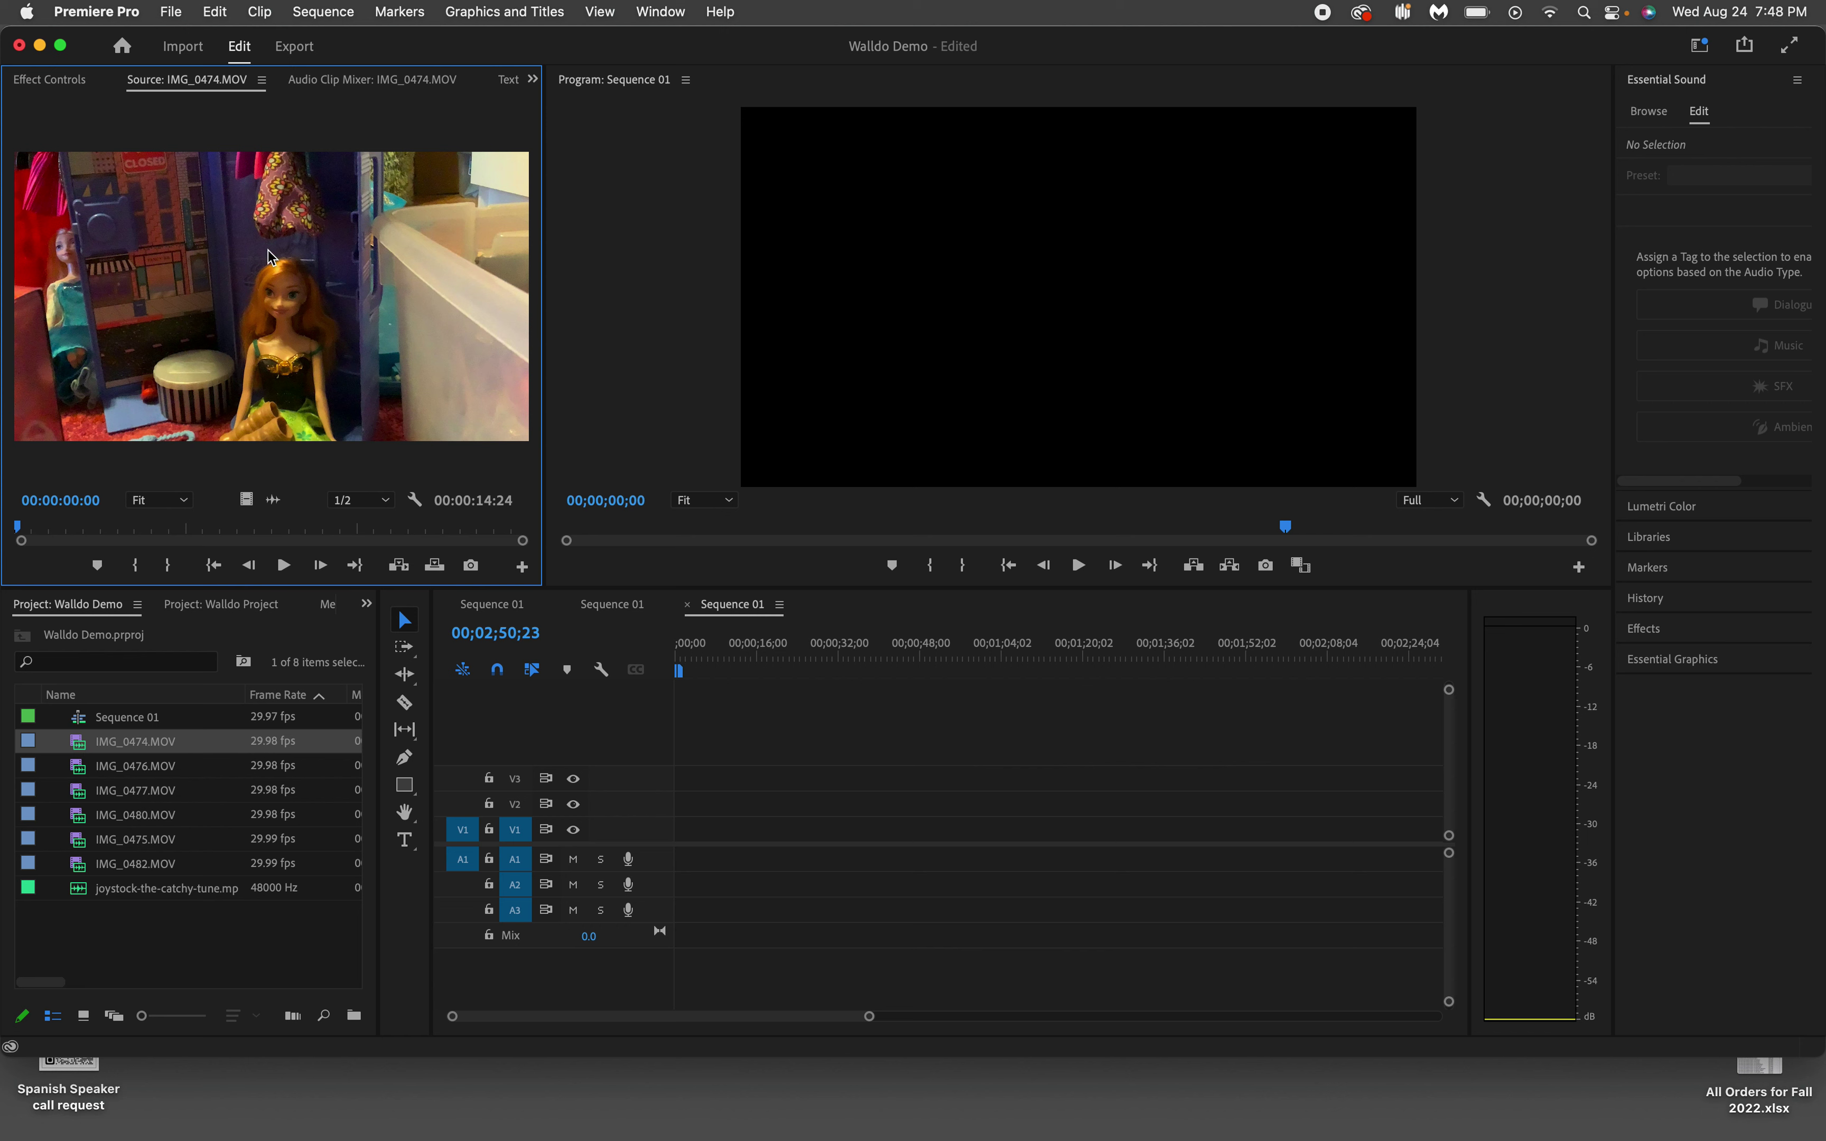
{"action": "left_click", "coordinate": [285, 567]}
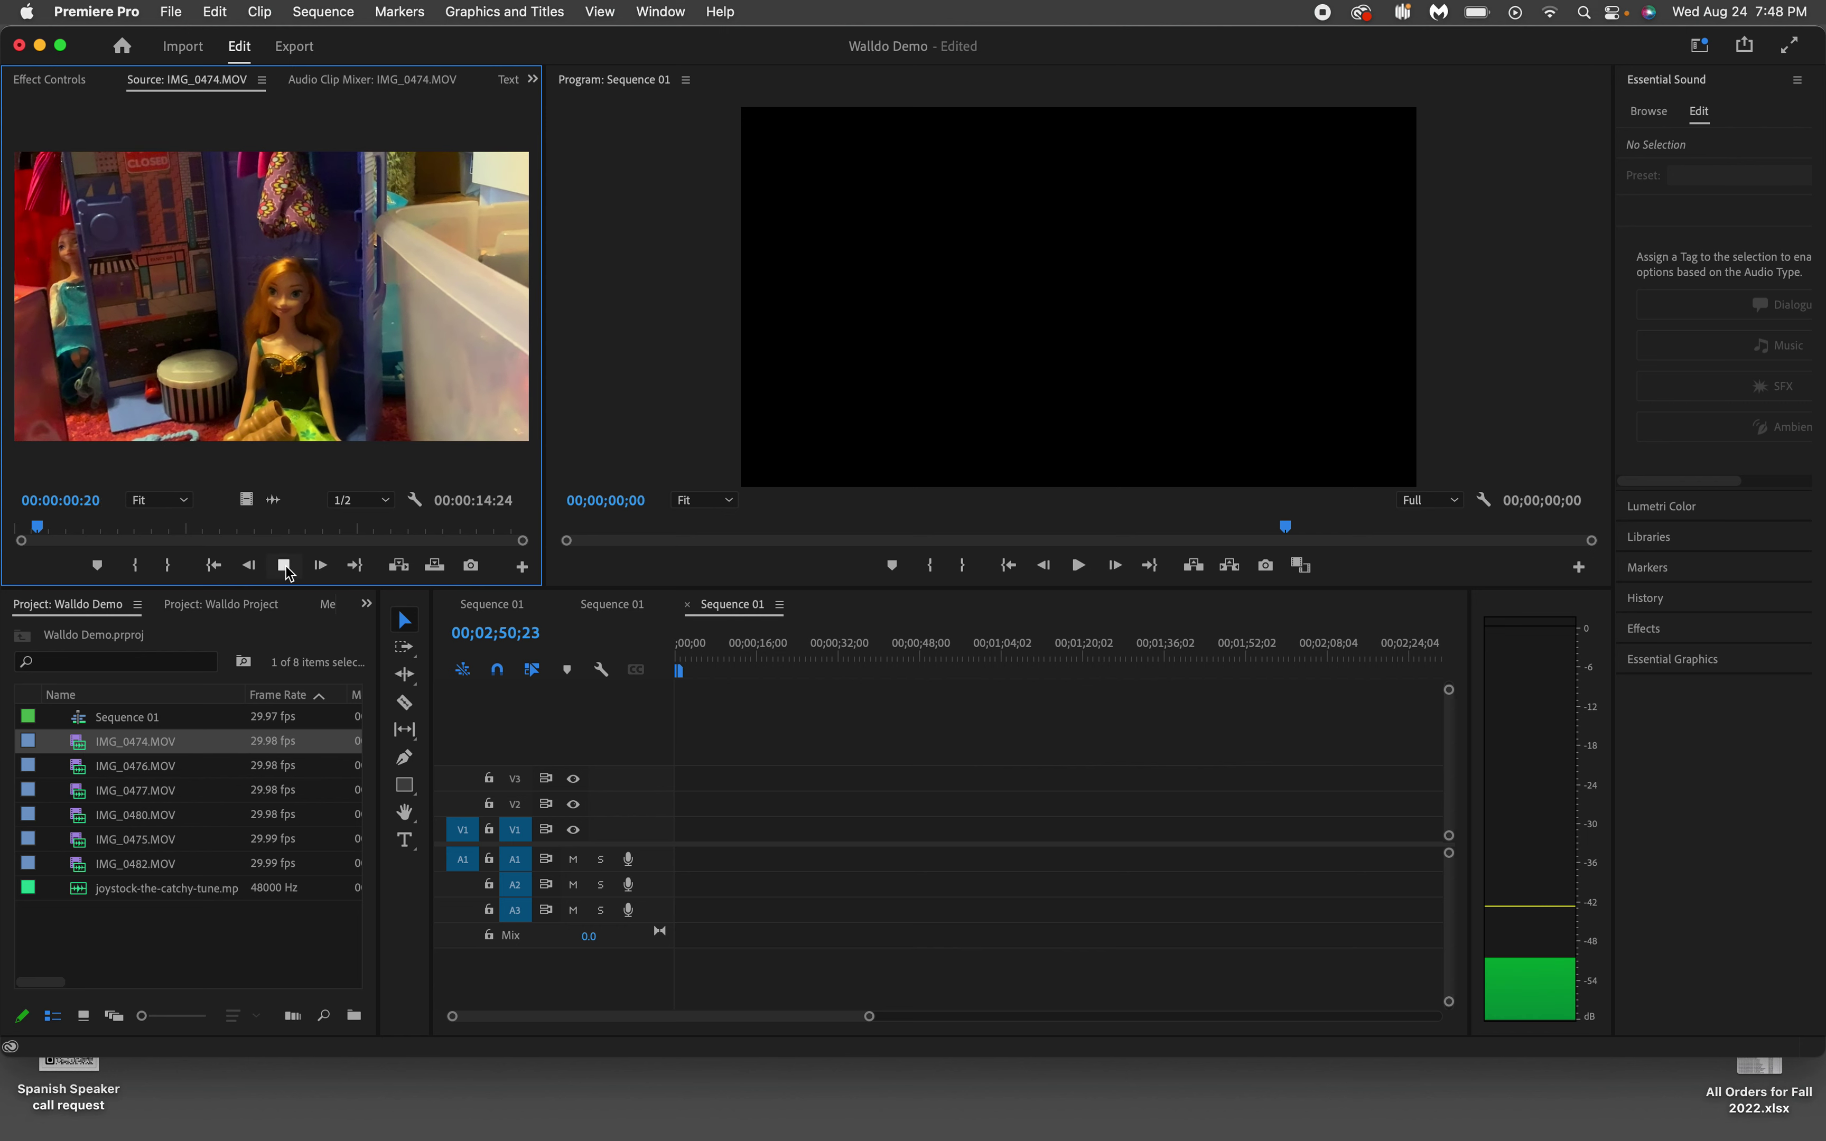
{"action": "left_click", "coordinate": [285, 567]}
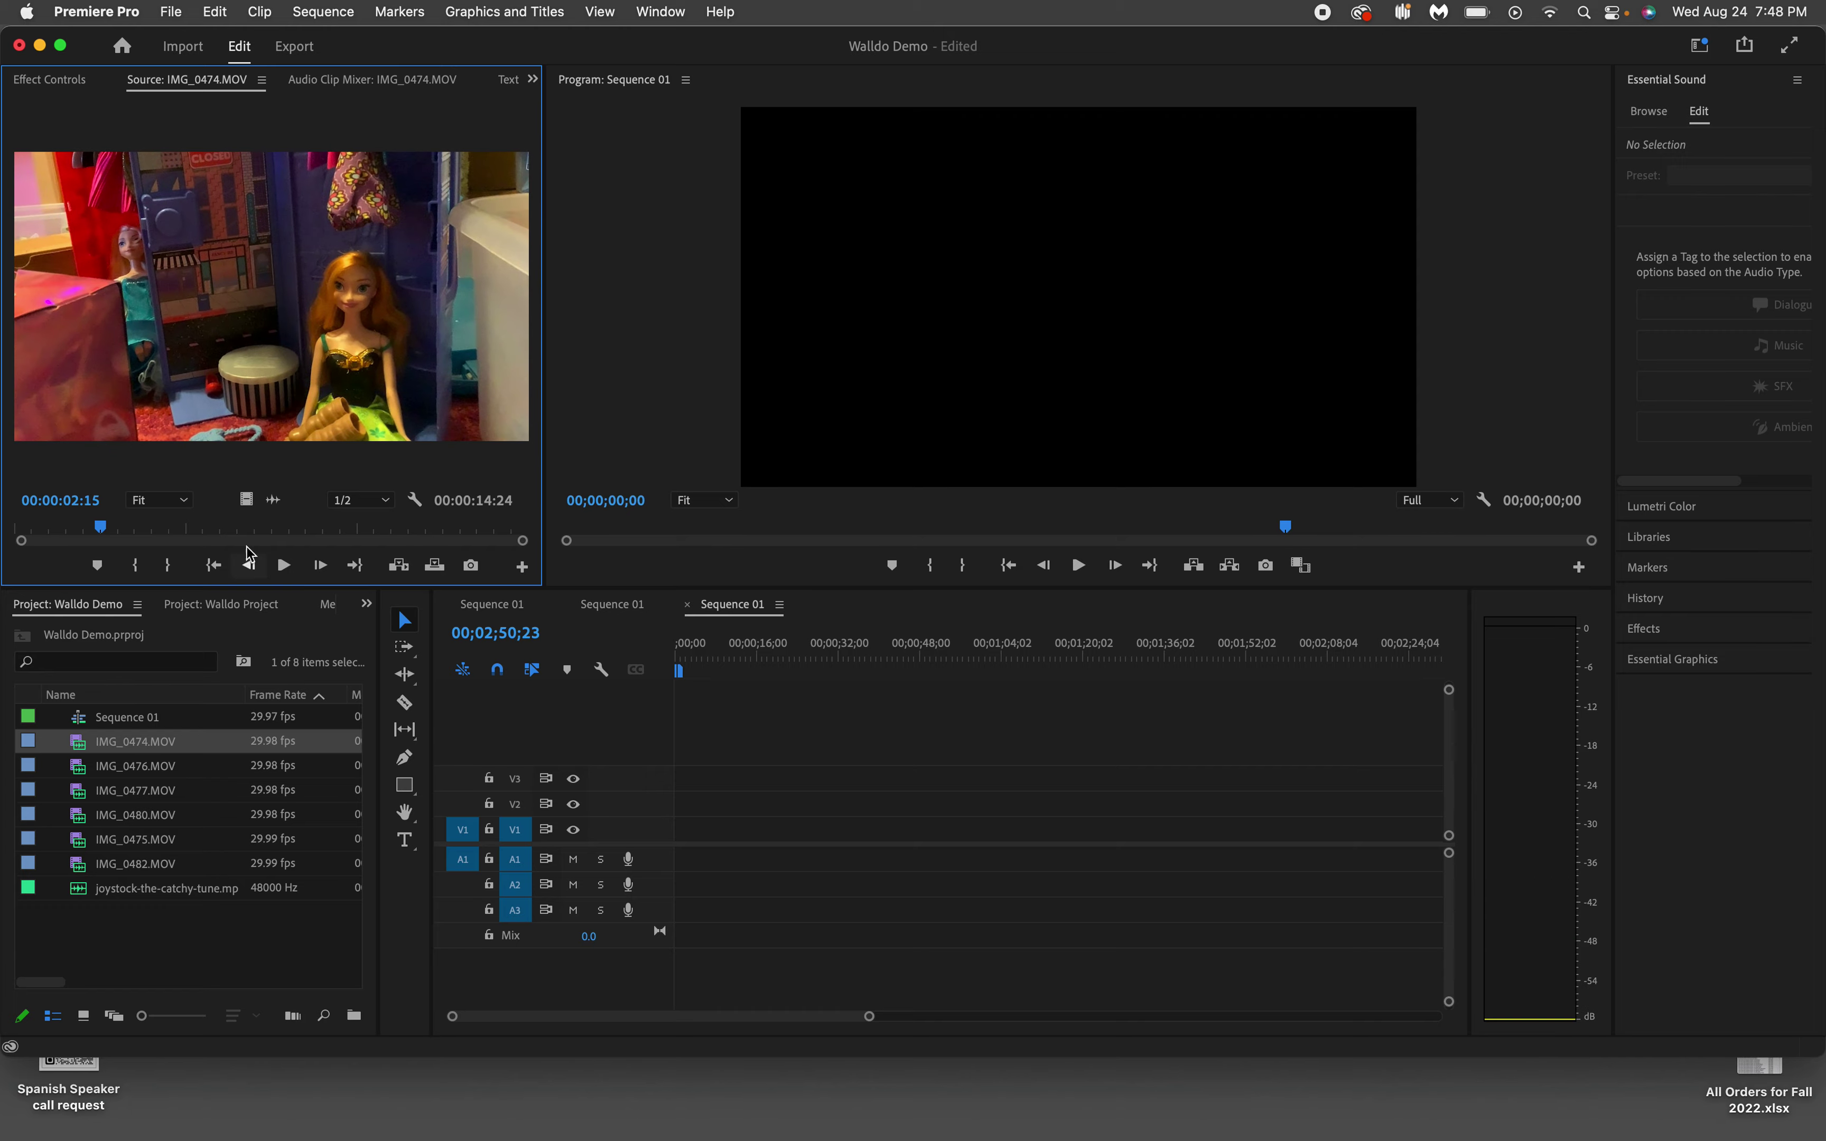
{"action": "mouse_move", "coordinate": [106, 532]}
{"action": "left_mouse_down"}
{"action": "mouse_move", "coordinate": [387, 530]}
{"action": "mouse_move", "coordinate": [359, 510]}
{"action": "mouse_move", "coordinate": [109, 492]}
{"action": "mouse_move", "coordinate": [180, 502]}
{"action": "mouse_move", "coordinate": [114, 516]}
{"action": "left_mouse_up"}
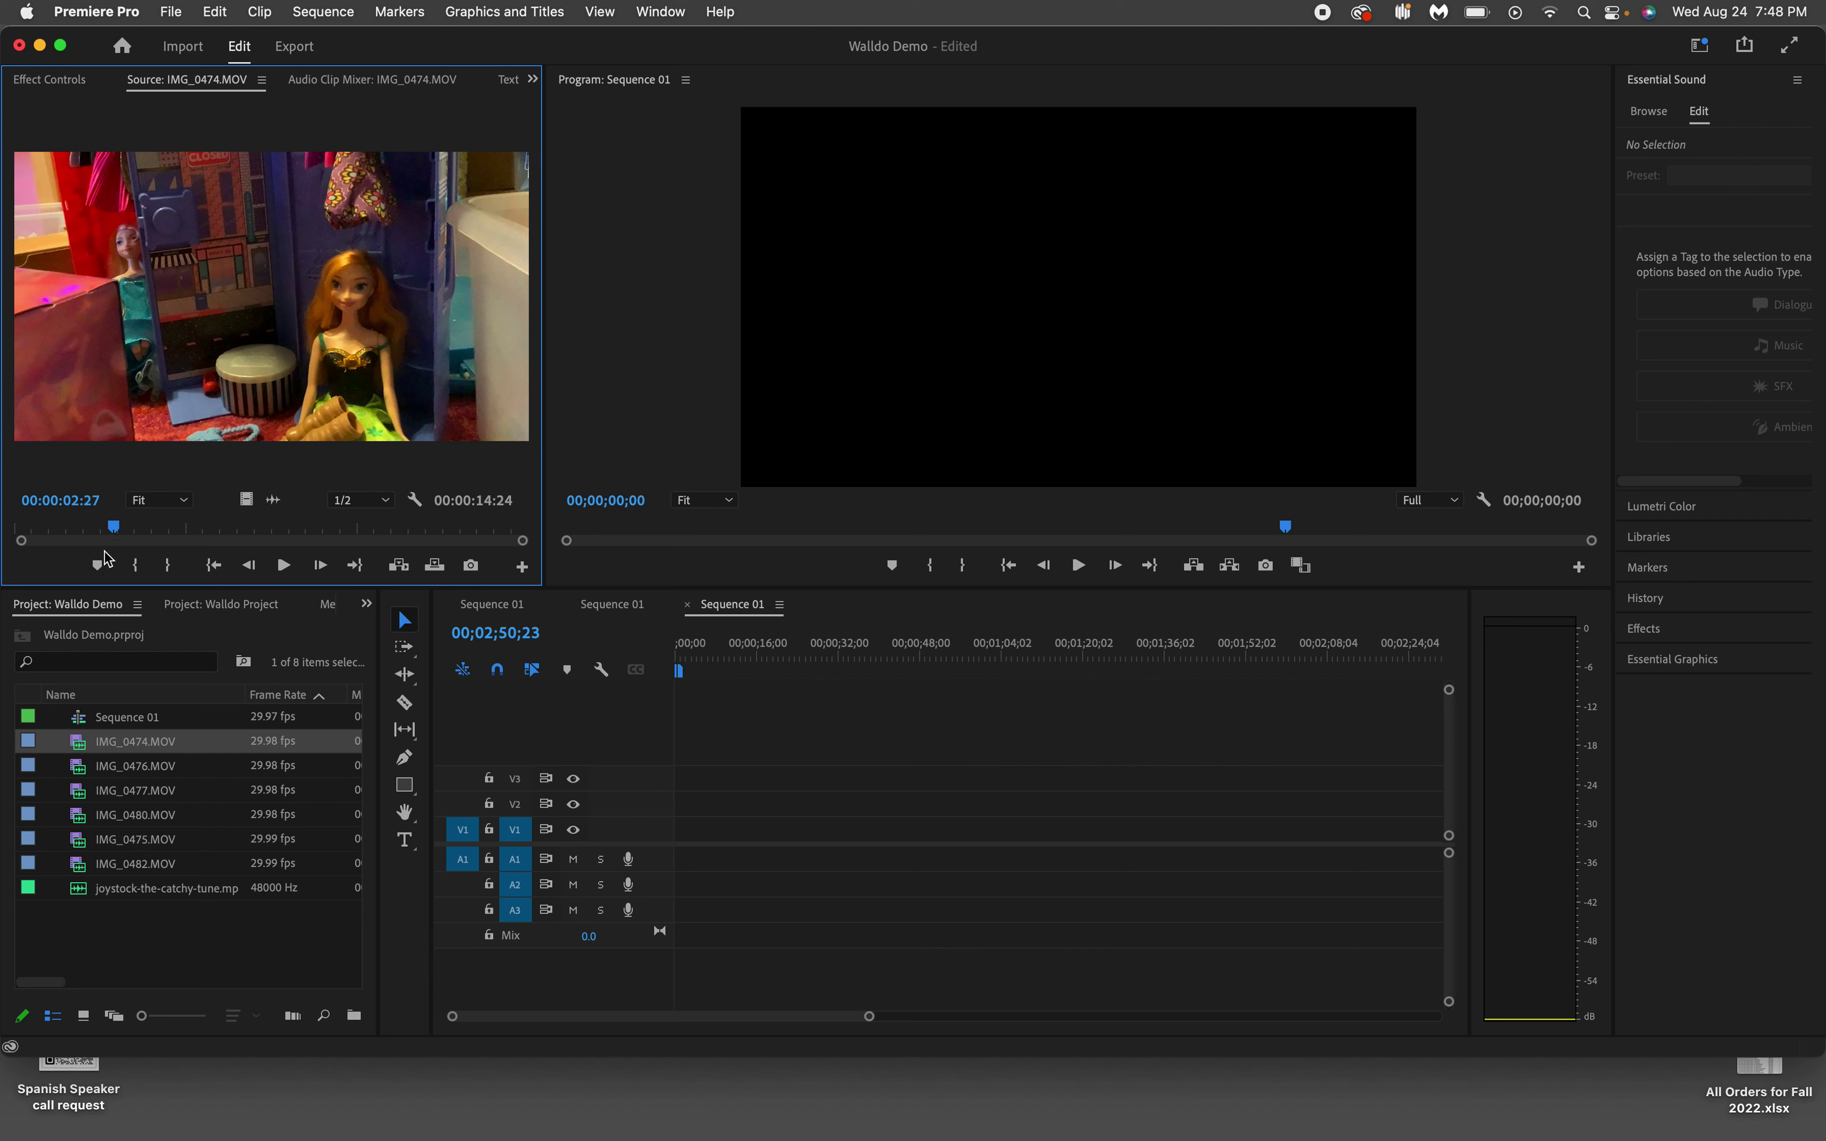
{"action": "left_click_drag", "start_coordinate": [115, 534], "coordinate": [174, 582]}
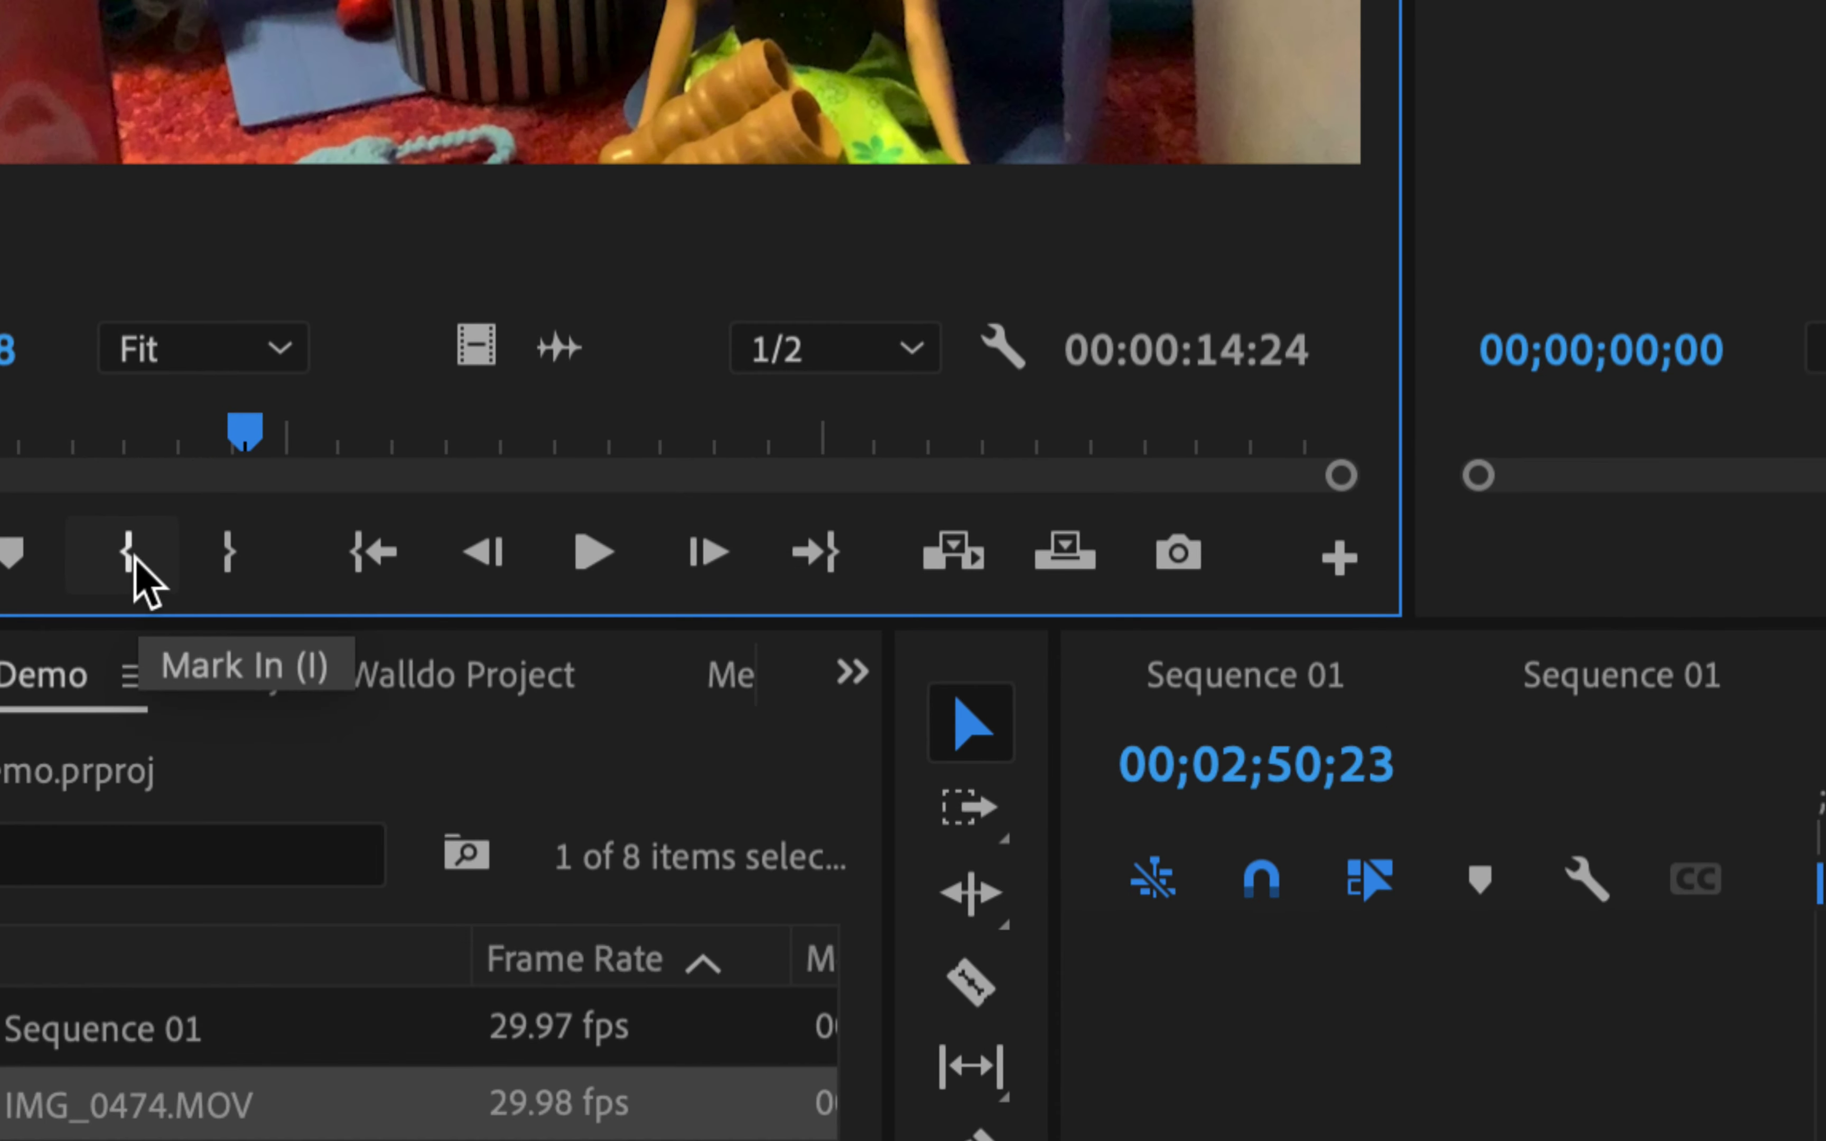
Step: Mark IMG_0474.MOV In at 04:18 and Out at 12:04, a 00:00:07:17 section
{"action": "left_click", "coordinate": [130, 554]}
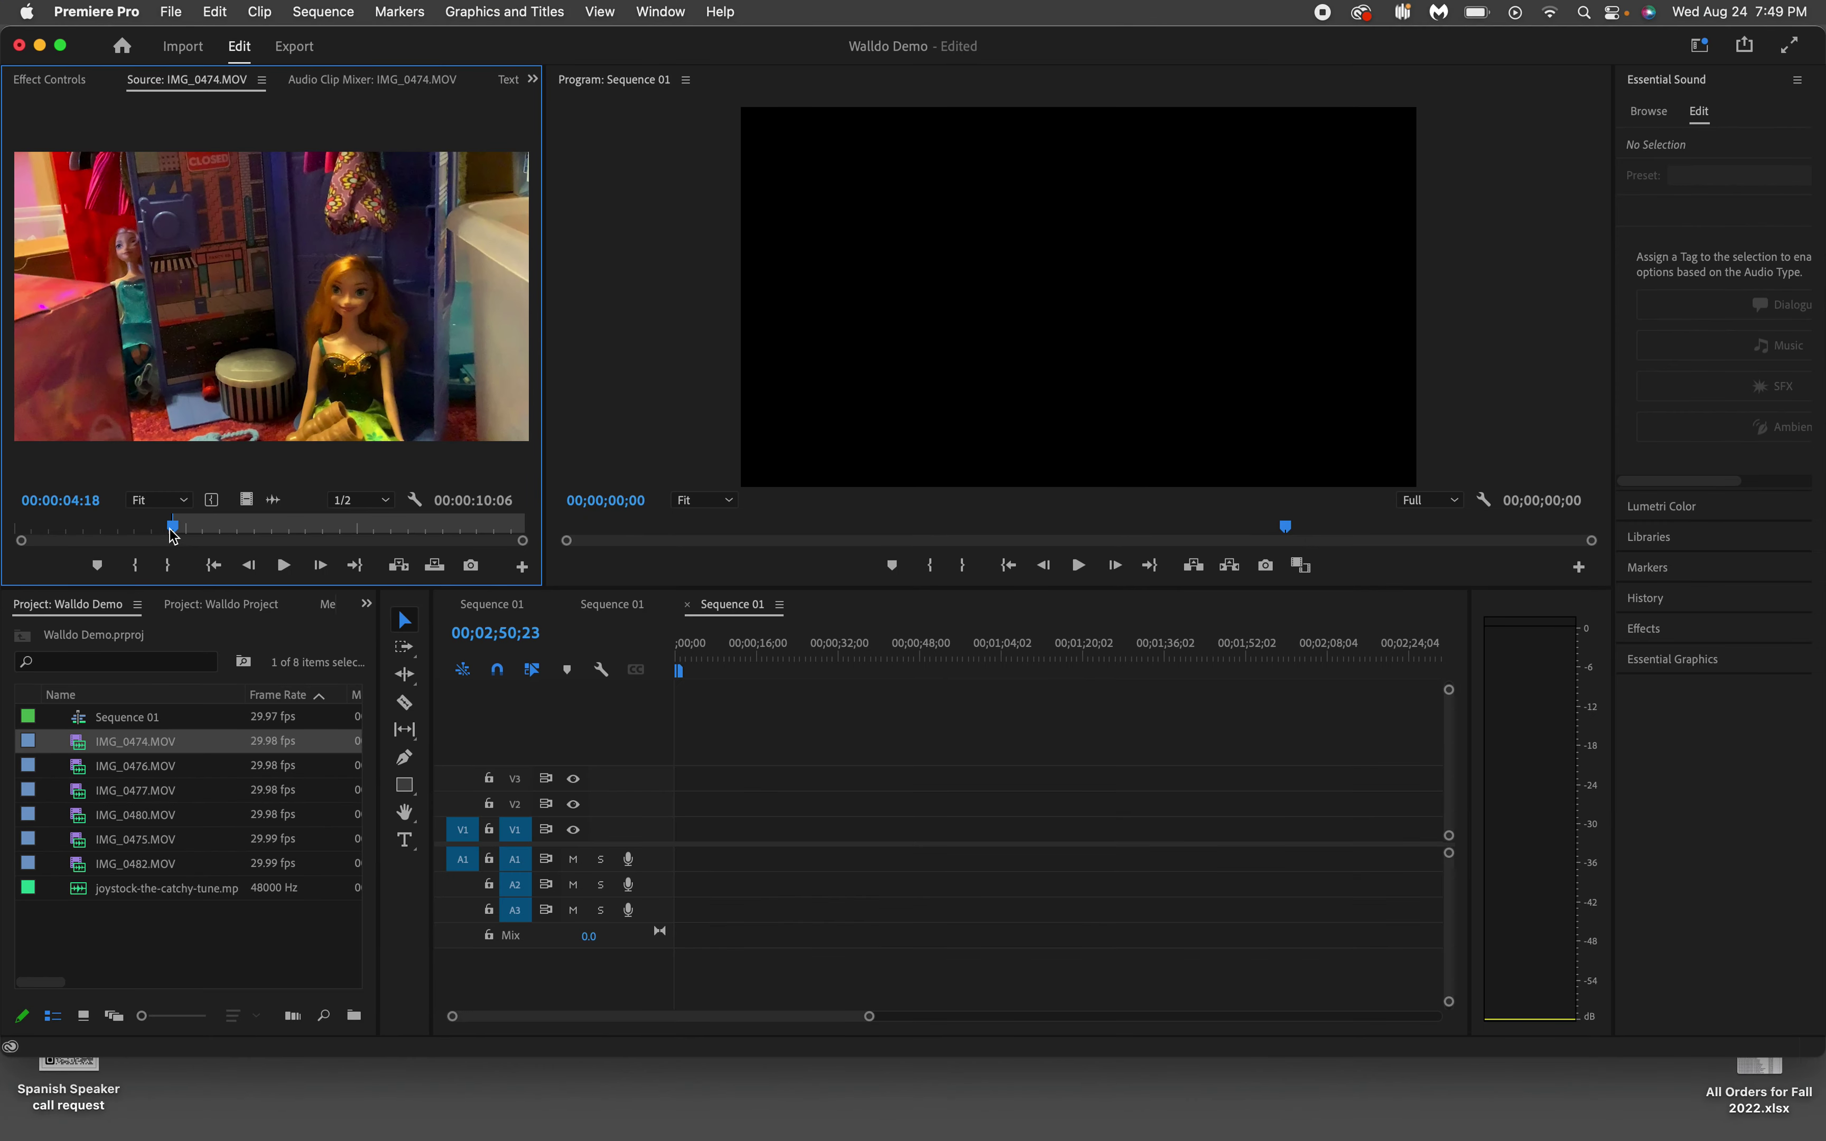
{"action": "left_click_drag", "start_coordinate": [176, 534], "coordinate": [435, 570]}
{"action": "left_click", "coordinate": [168, 566]}
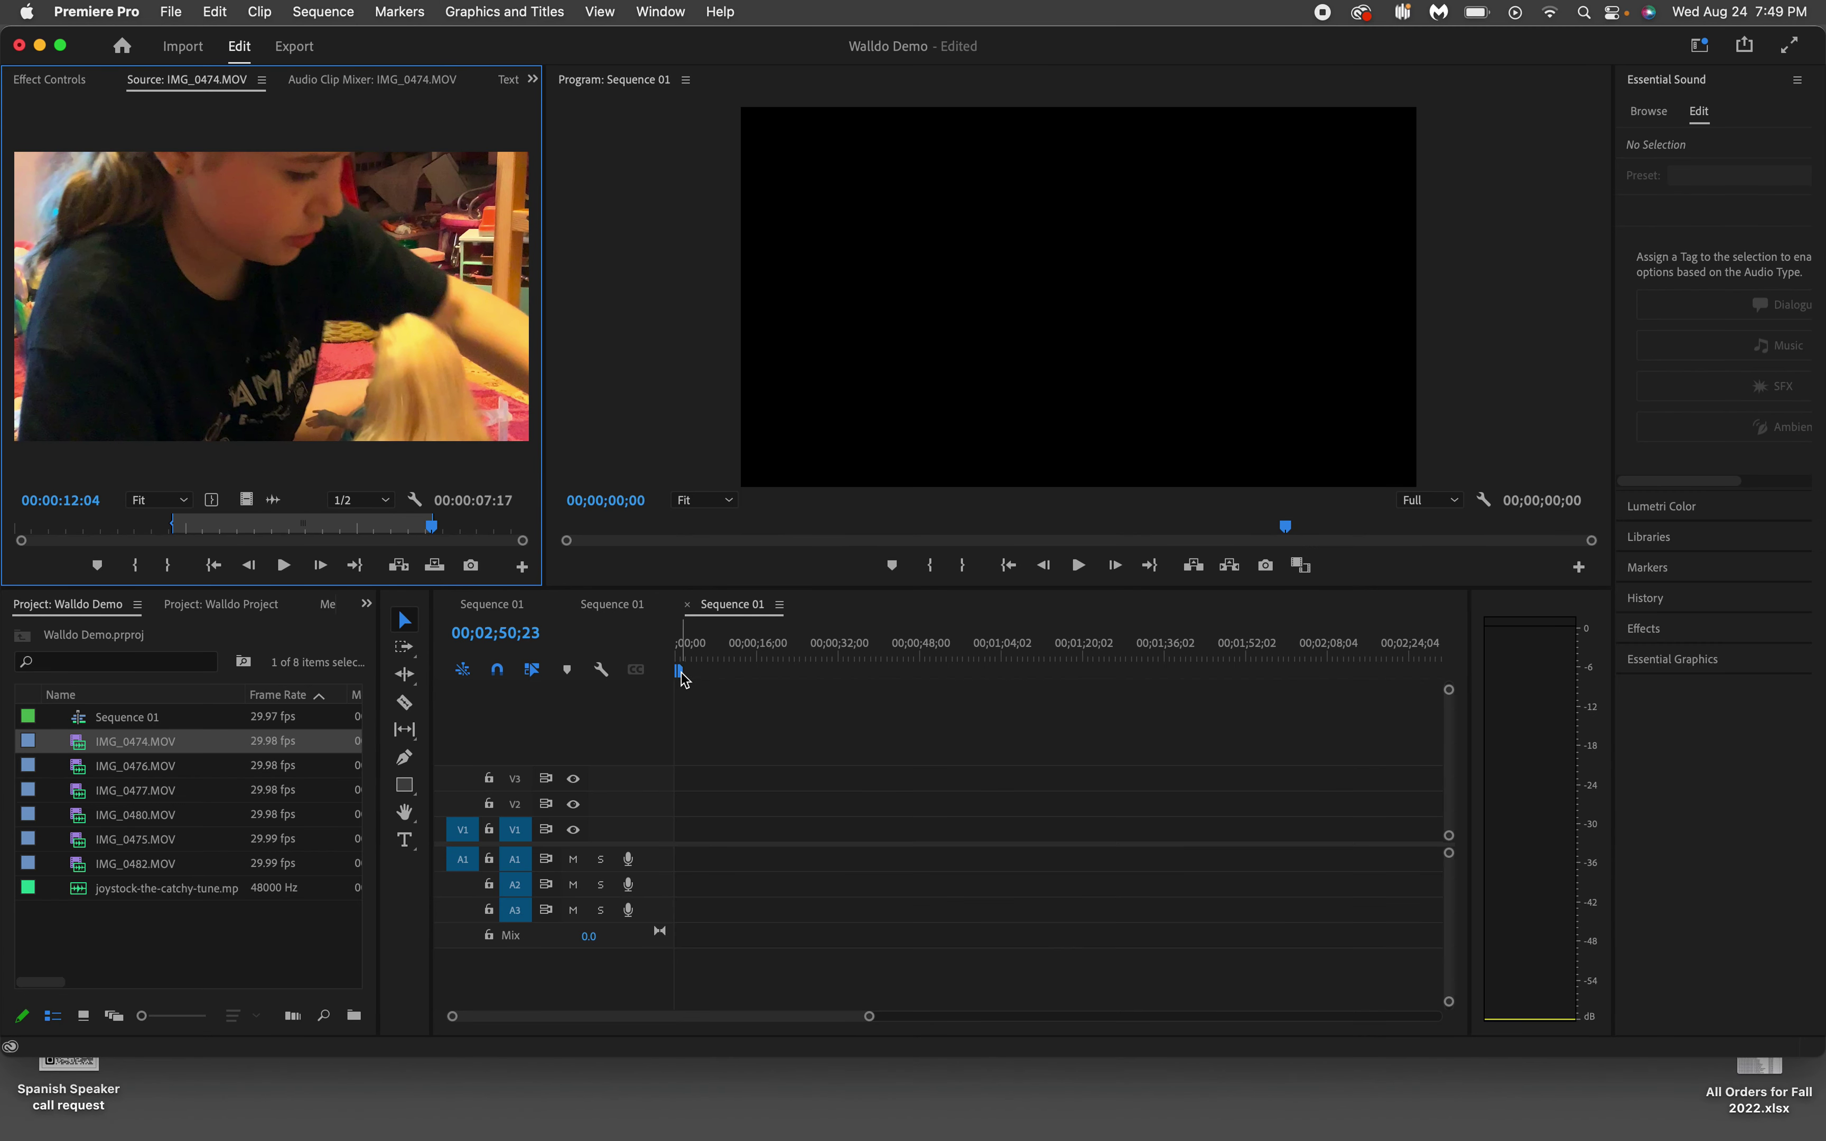
{"action": "mouse_move", "coordinate": [679, 671]}
{"action": "left_mouse_down"}
{"action": "mouse_move", "coordinate": [828, 676]}
{"action": "mouse_move", "coordinate": [672, 668]}
{"action": "left_mouse_up"}
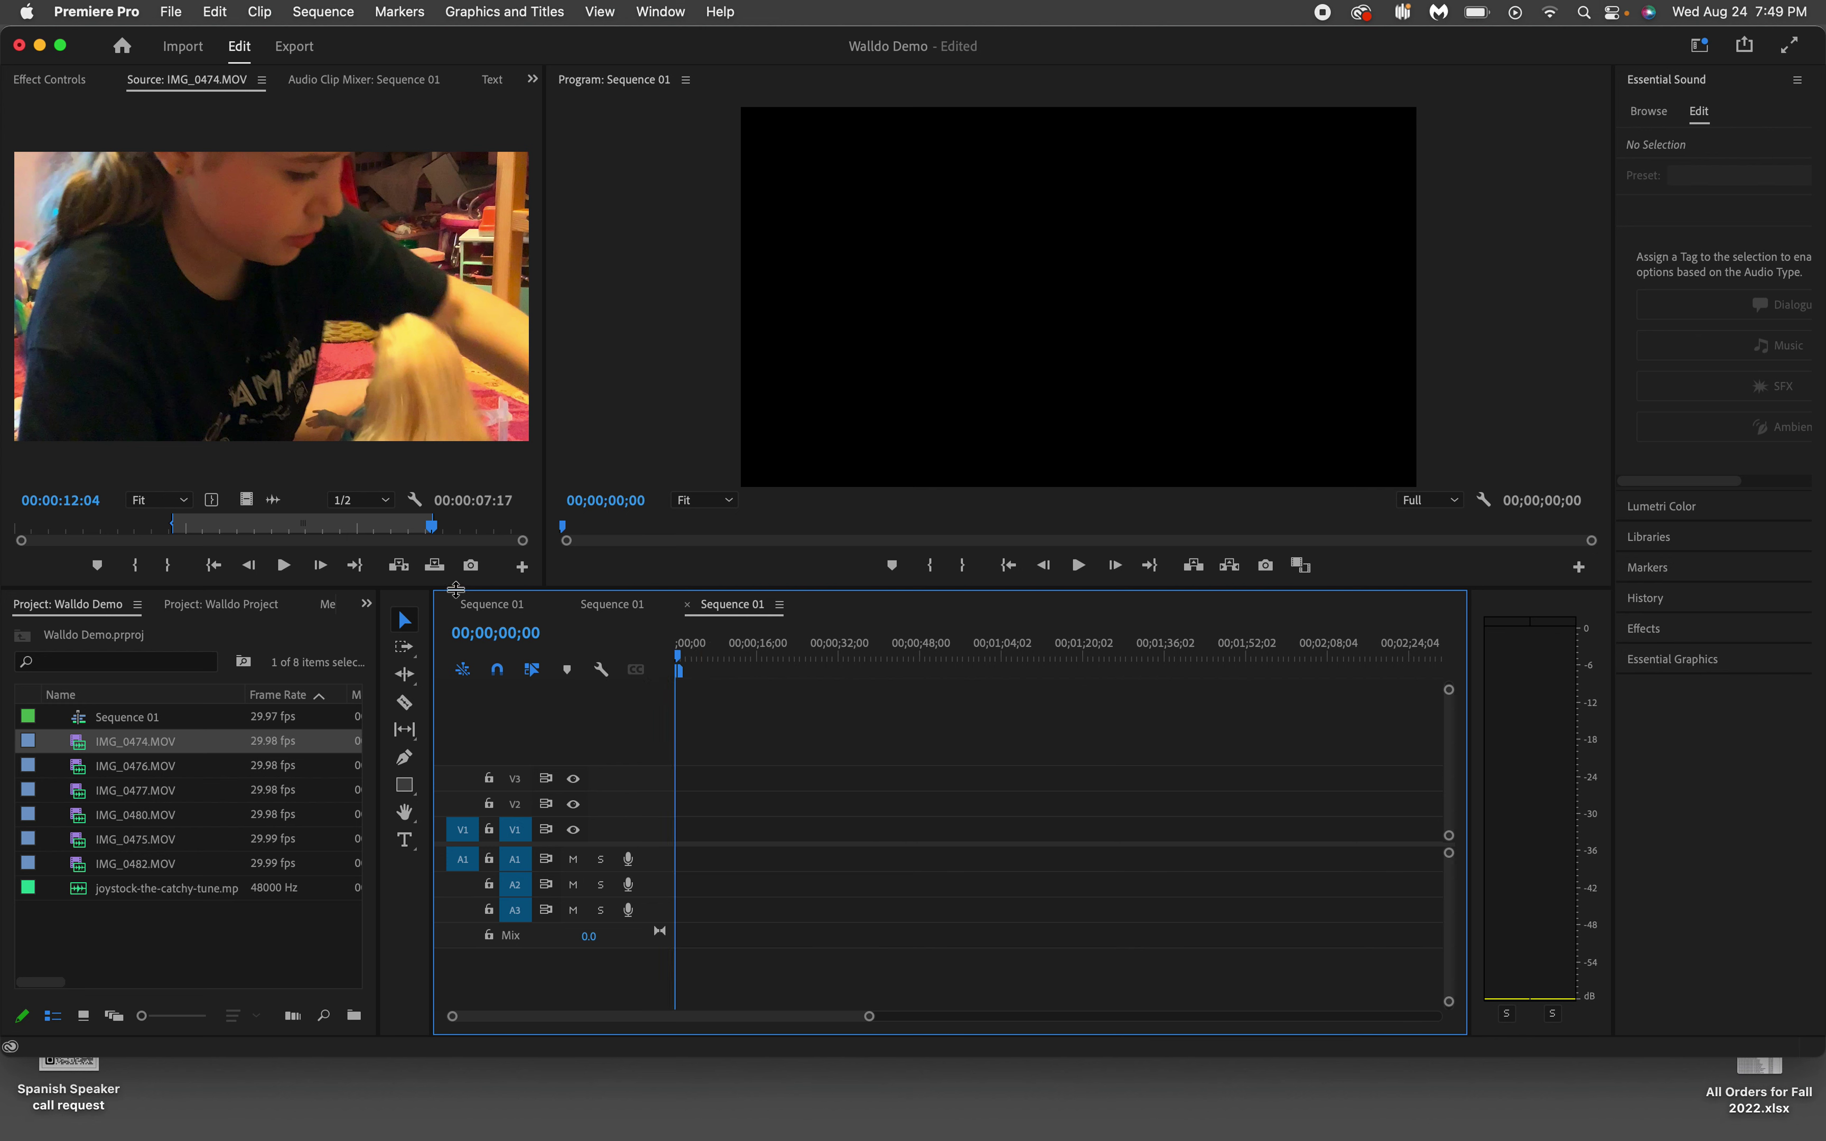
Step: Insert the marked IMG_0474 section at 00;00 on V1/A1 and zoom in to review it
{"action": "left_click", "coordinate": [398, 568]}
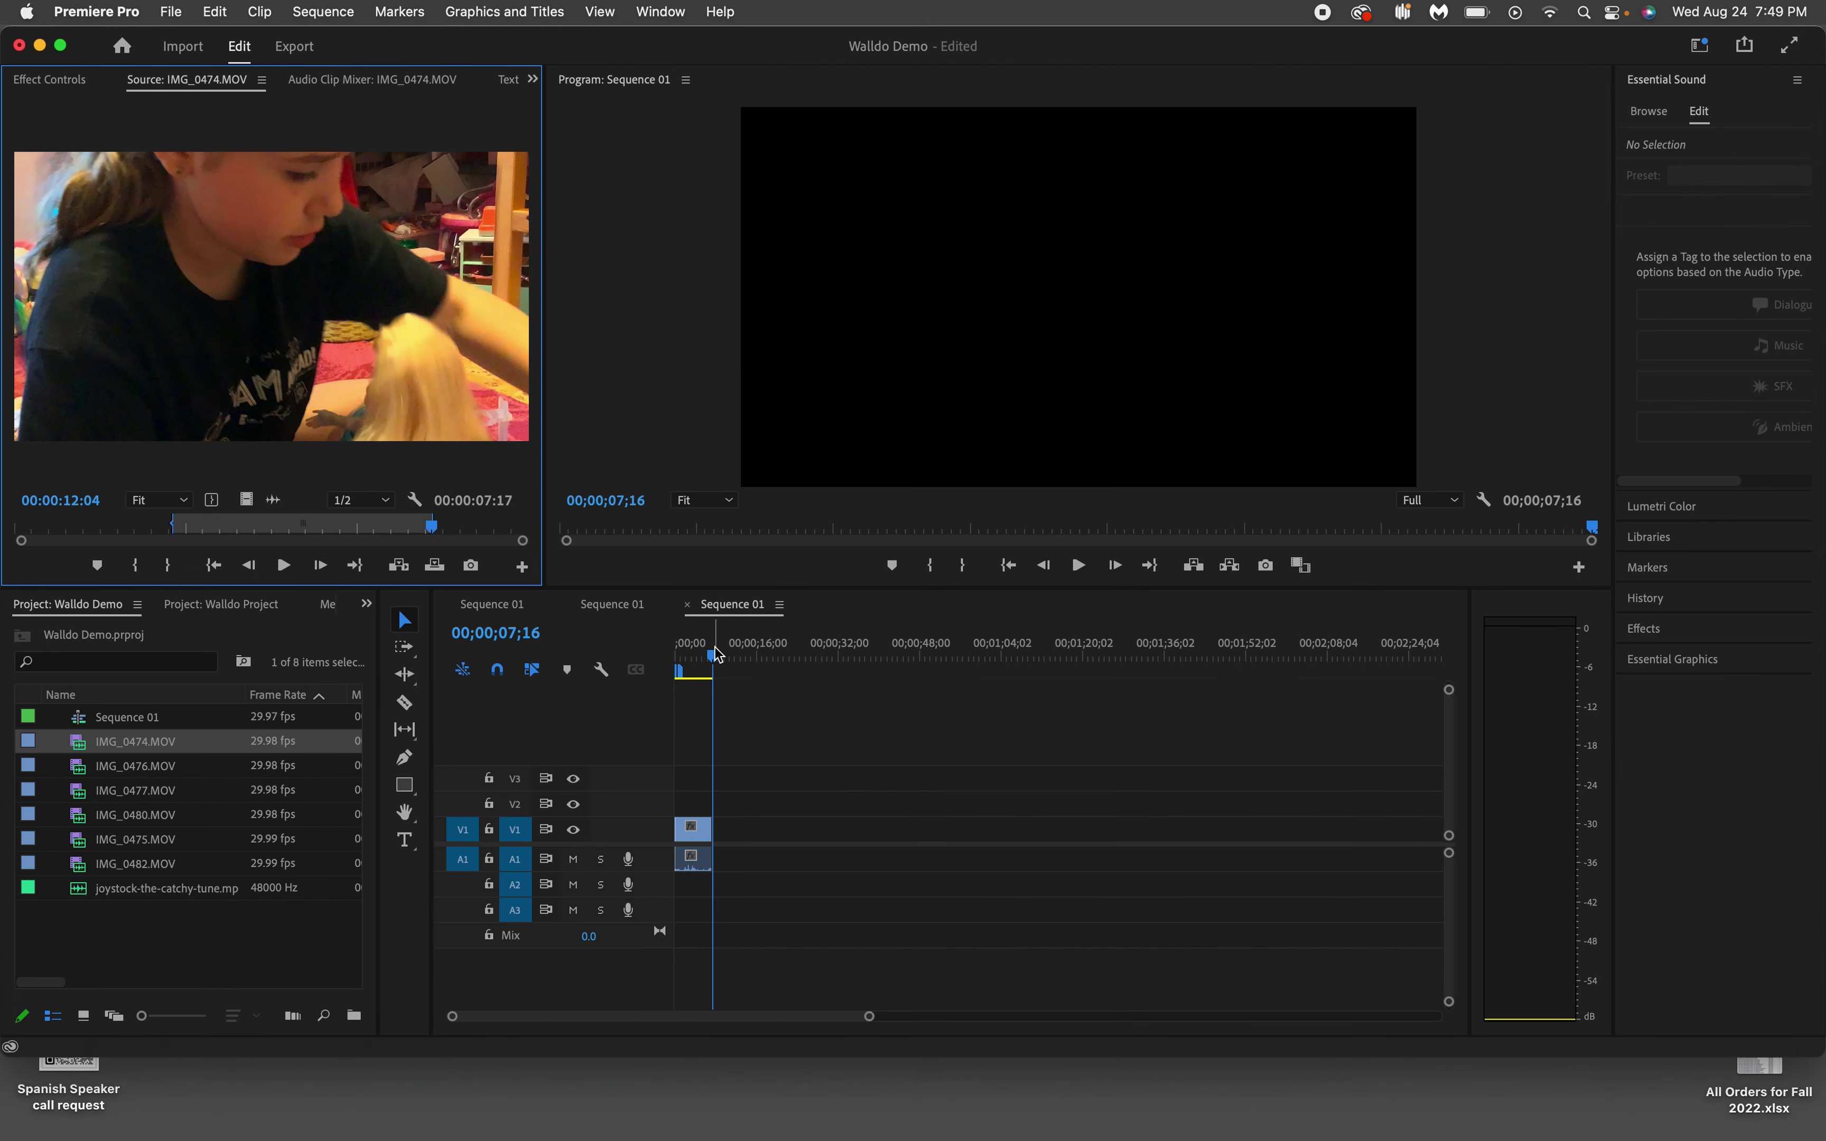
{"action": "left_click", "coordinate": [692, 437]}
{"action": "left_click_drag", "start_coordinate": [697, 661], "coordinate": [753, 658]}
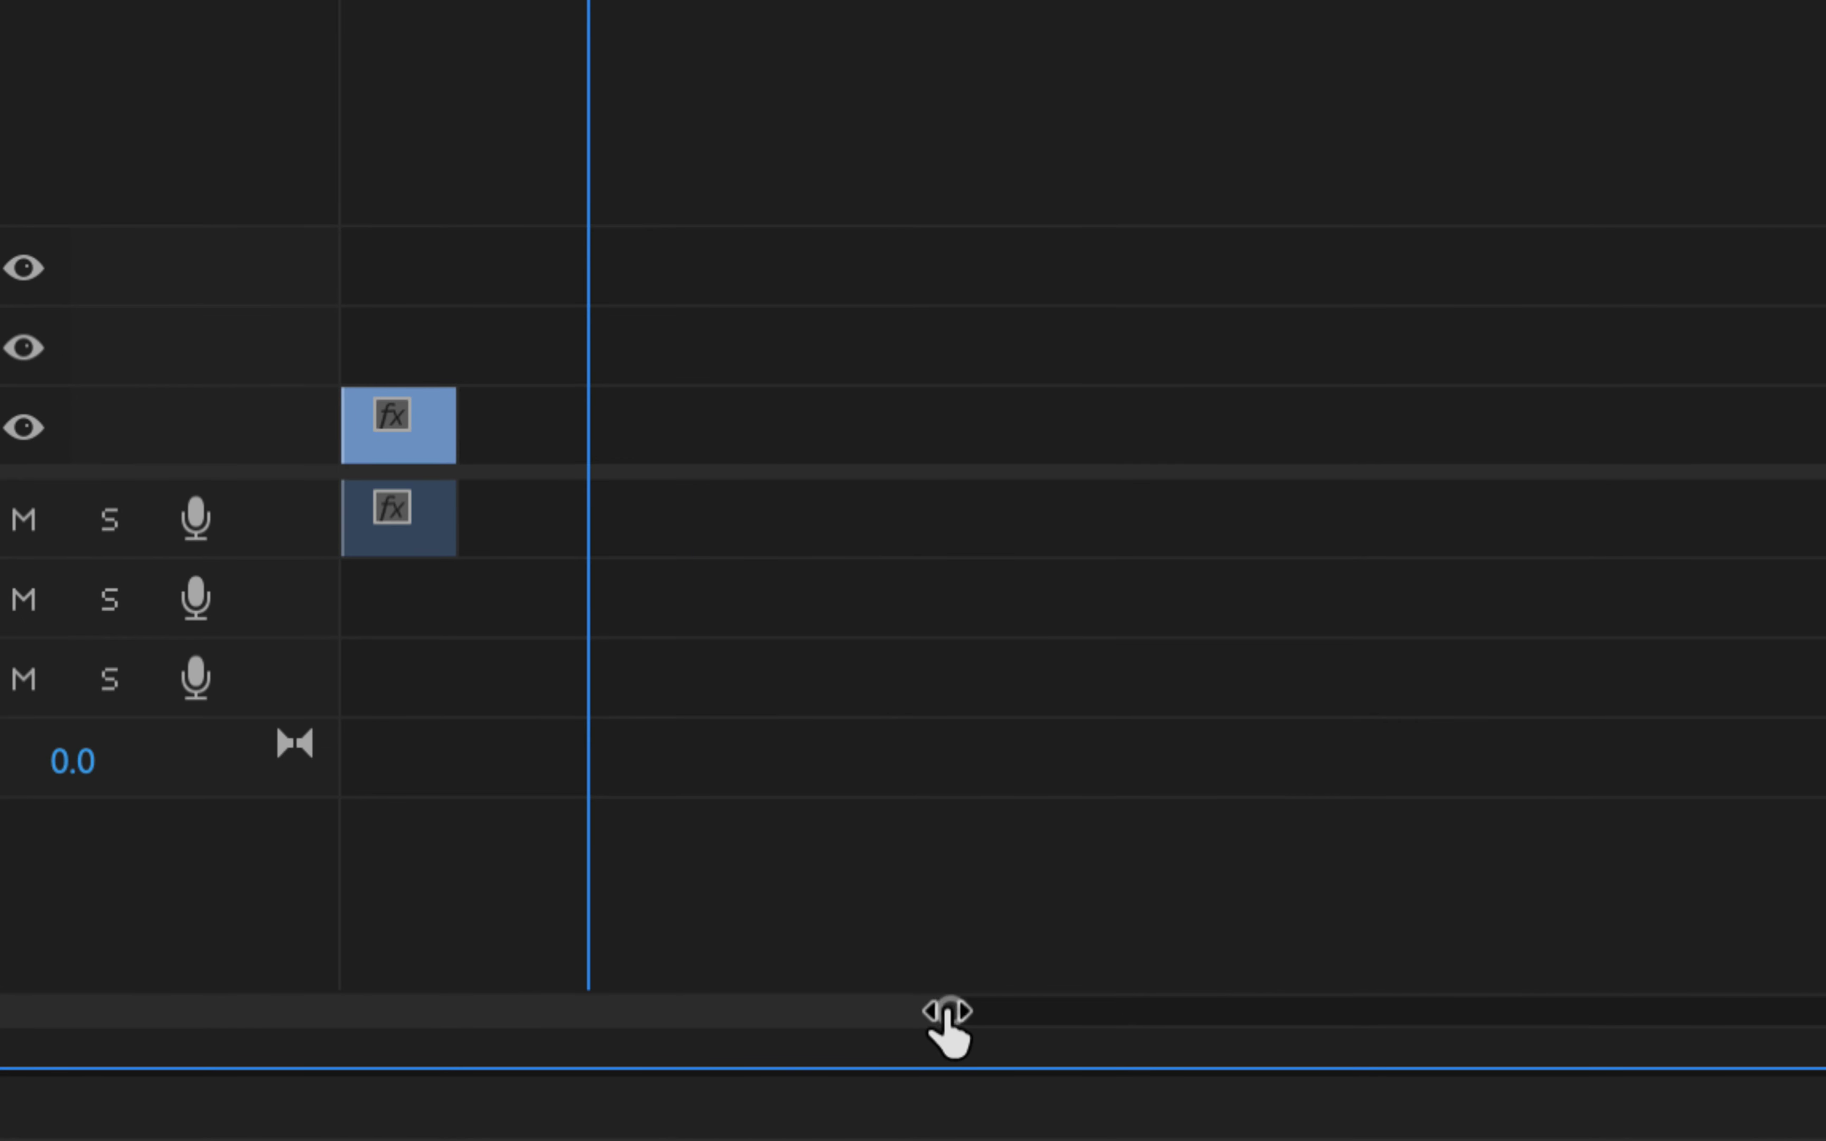
{"action": "left_click_drag", "start_coordinate": [951, 1015], "coordinate": [739, 1009]}
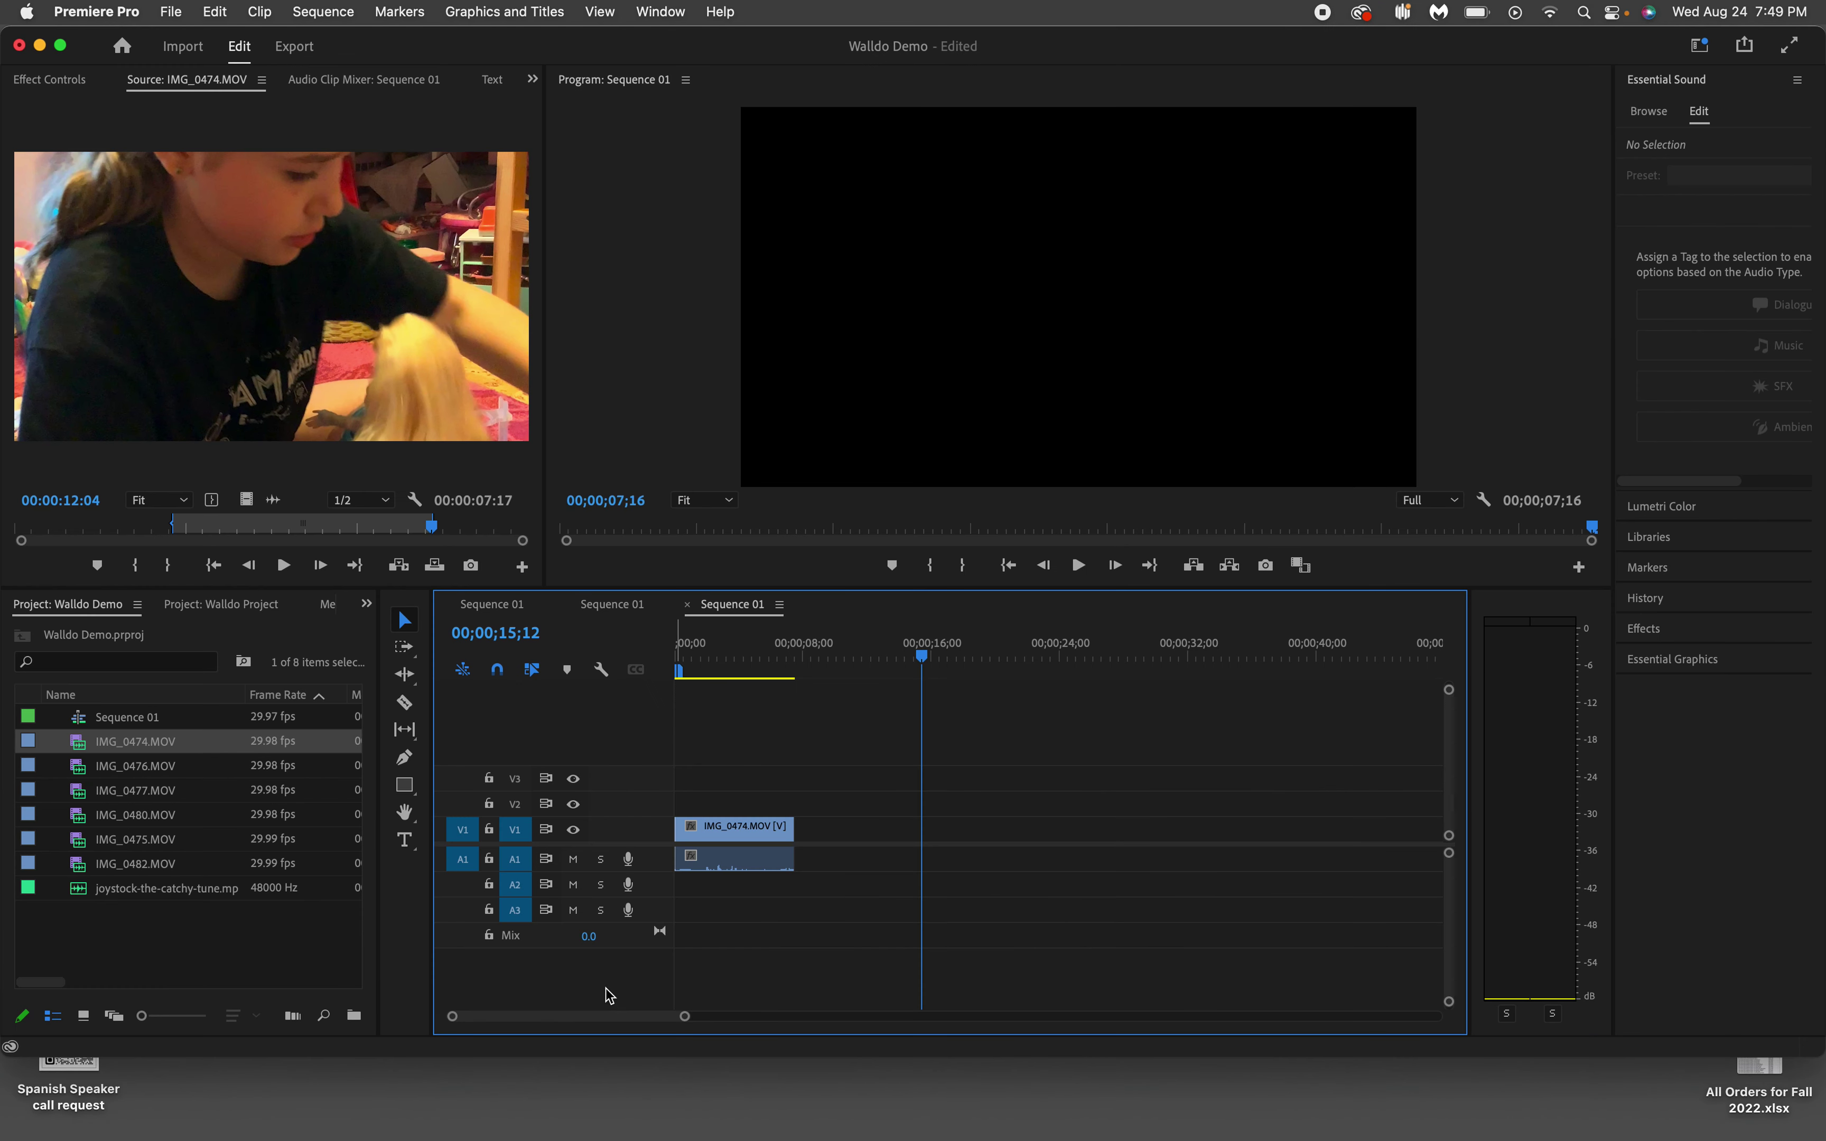
{"action": "left_click_drag", "start_coordinate": [607, 1025], "coordinate": [568, 1041]}
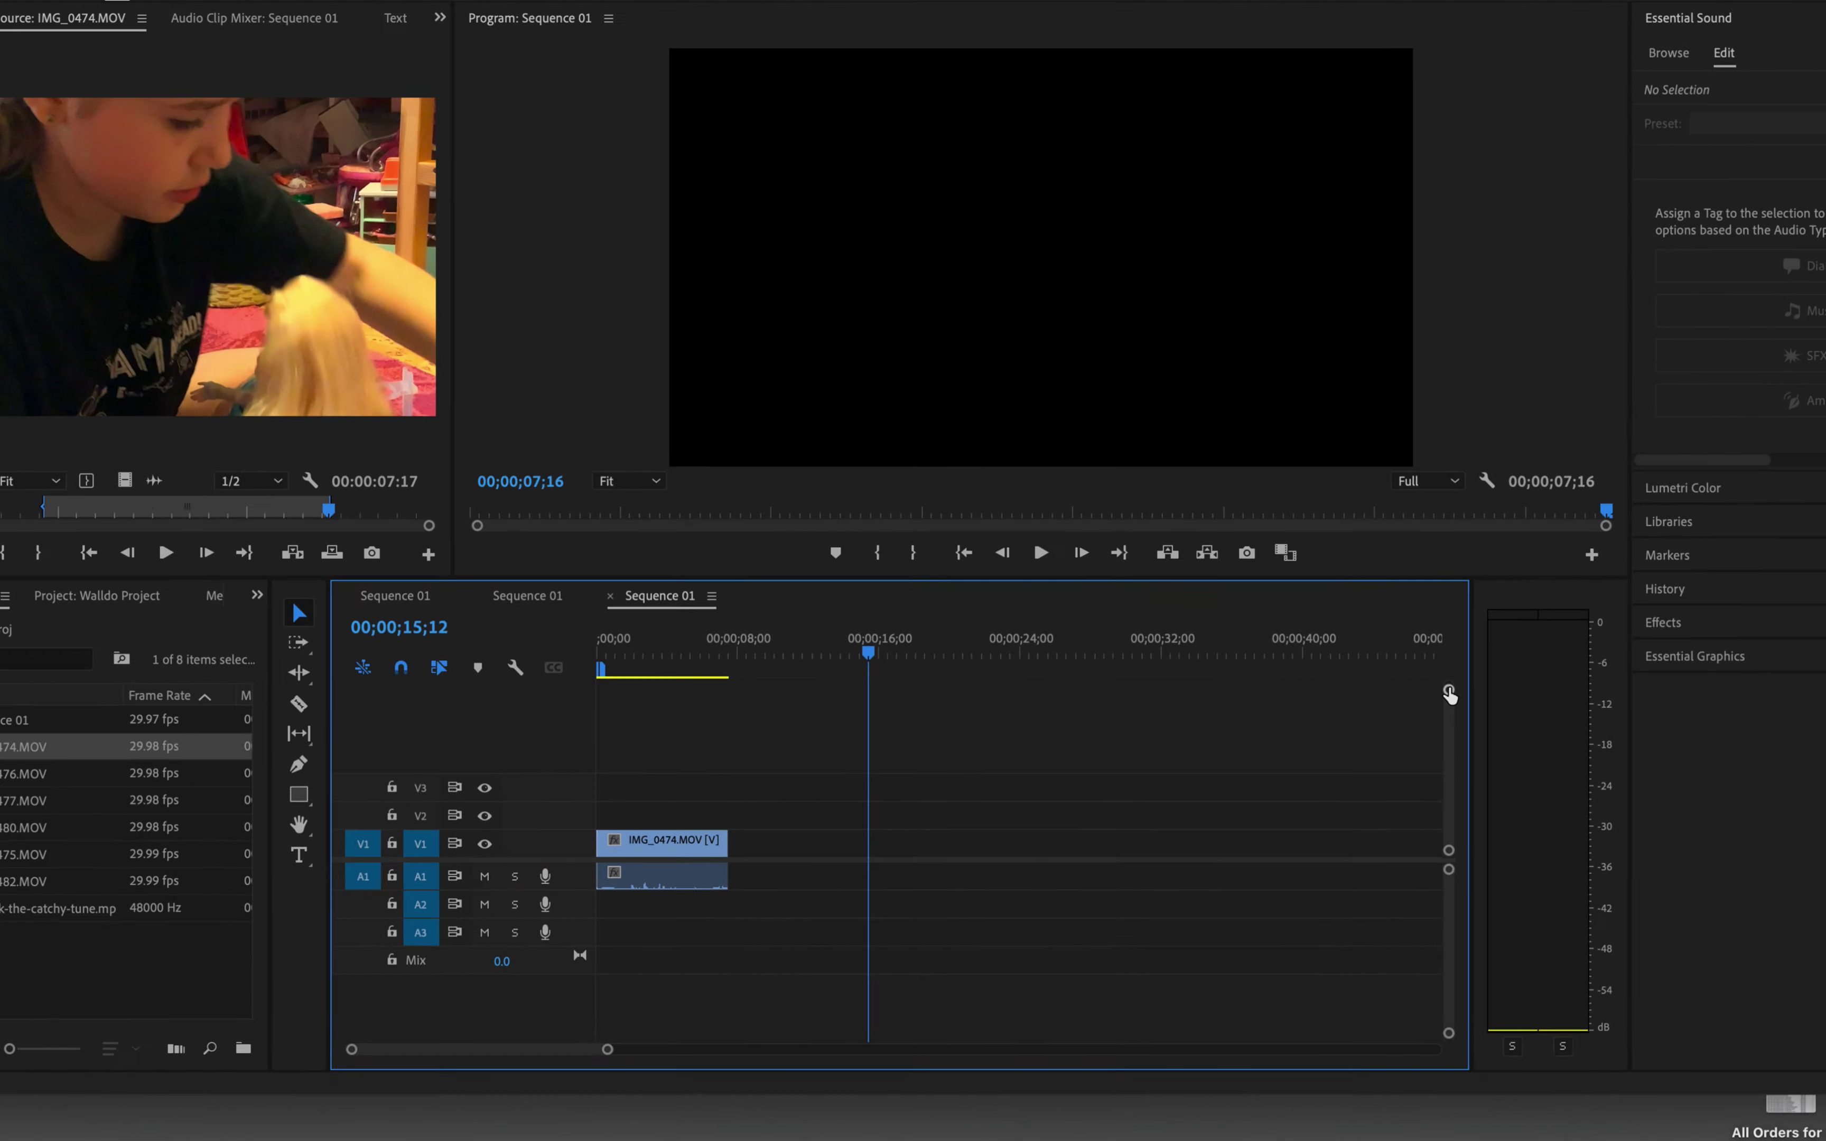
Step: Enlarge the V1 and A1 track heights, then load IMG_0476.MOV and scrub for a start point
{"action": "mouse_move", "coordinate": [1447, 703]}
{"action": "left_mouse_down"}
{"action": "mouse_move", "coordinate": [1459, 738]}
{"action": "mouse_move", "coordinate": [1451, 703]}
{"action": "left_mouse_up"}
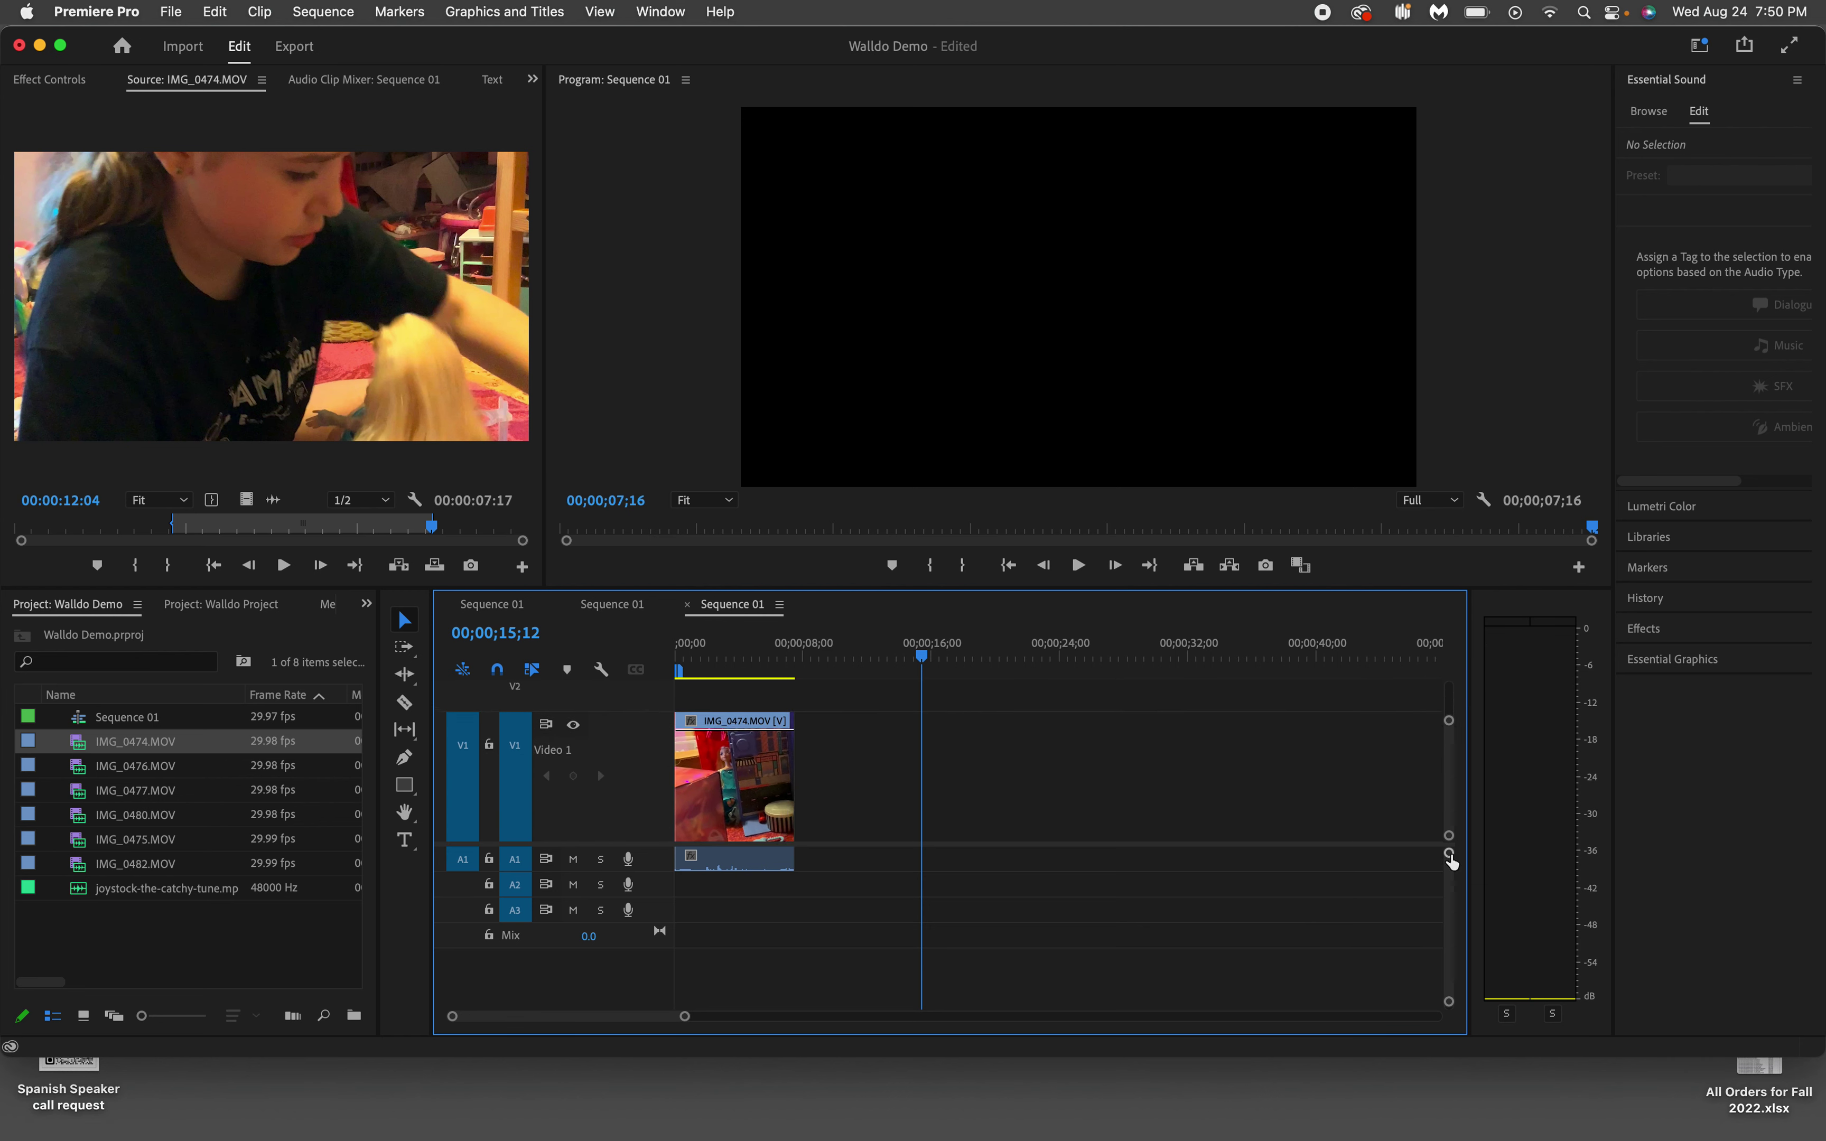
{"action": "left_click_drag", "start_coordinate": [1451, 861], "coordinate": [1458, 847]}
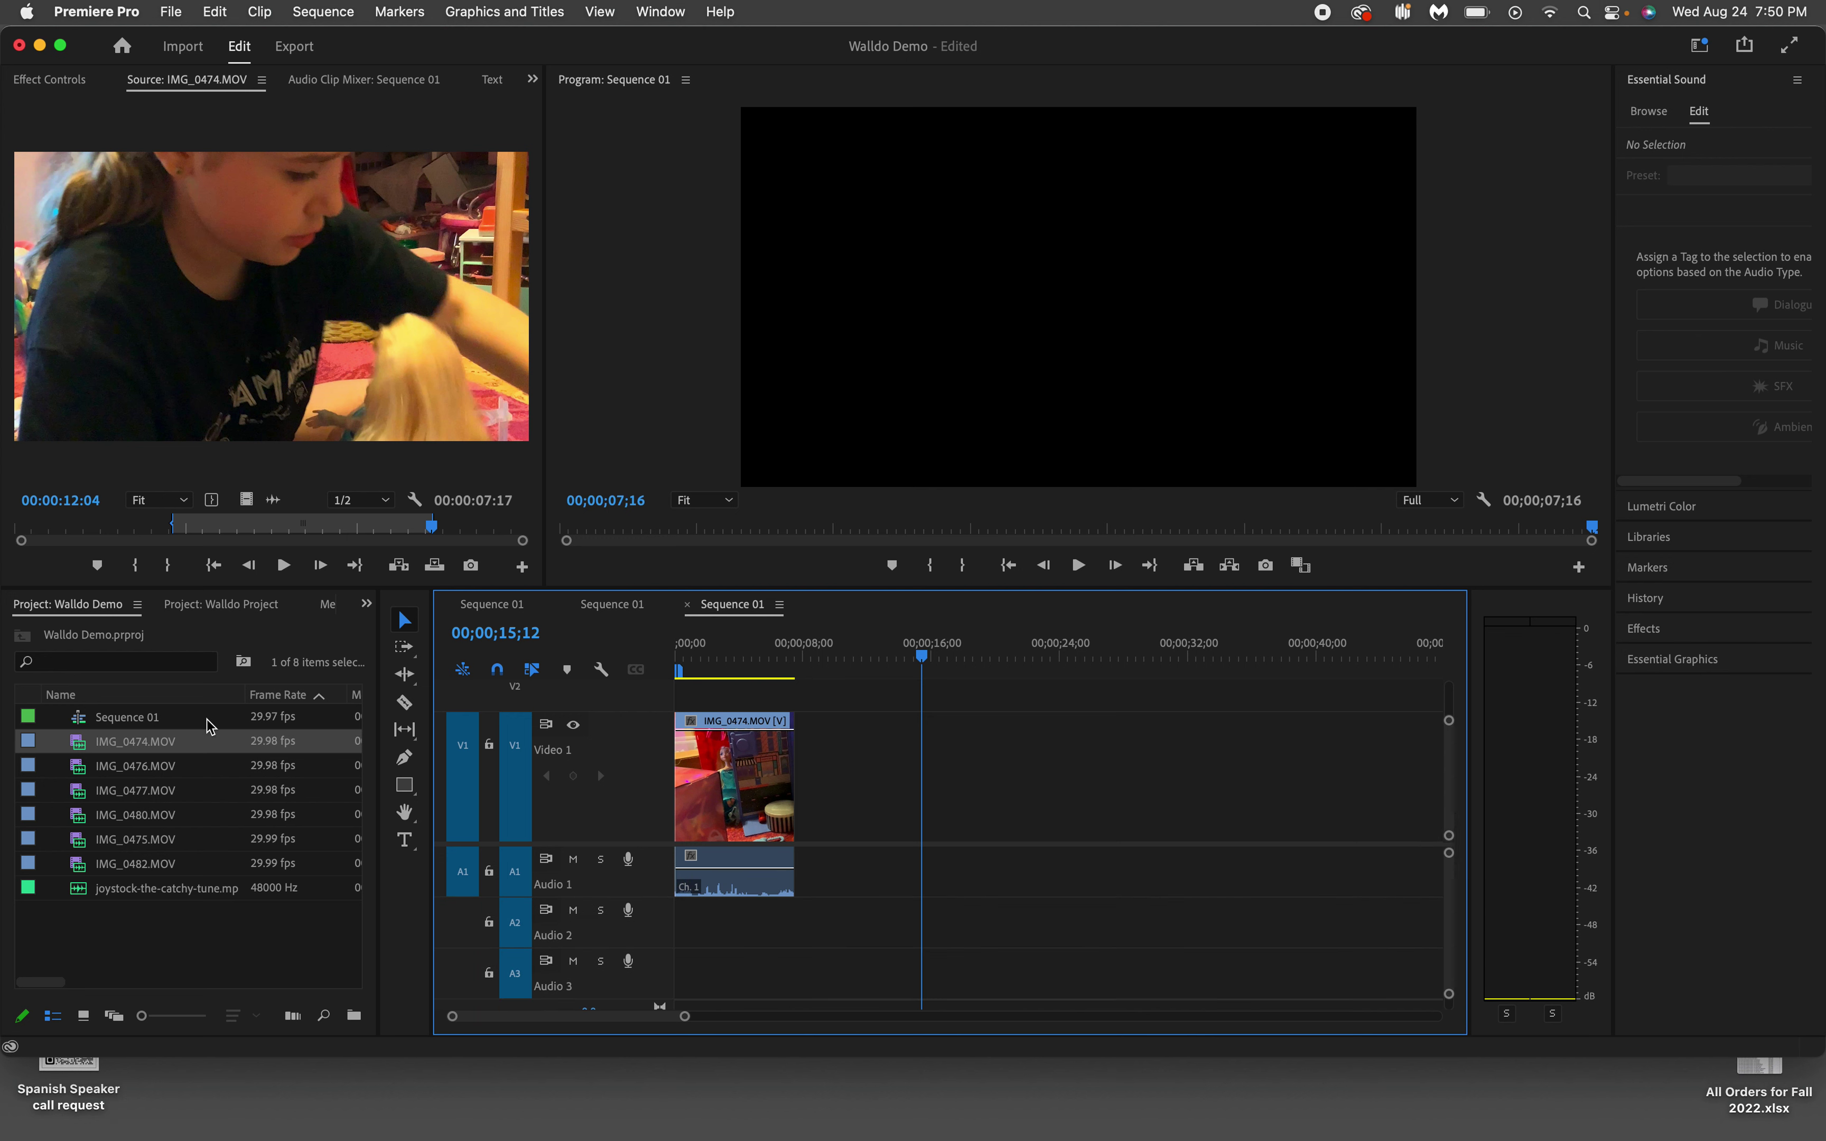
{"action": "double_click", "coordinate": [68, 775]}
{"action": "left_click_drag", "start_coordinate": [172, 530], "coordinate": [379, 543]}
Step: Mark In and Out points on IMG_0476.MOV for a 00:00:04:24 section
{"action": "left_click", "coordinate": [141, 565]}
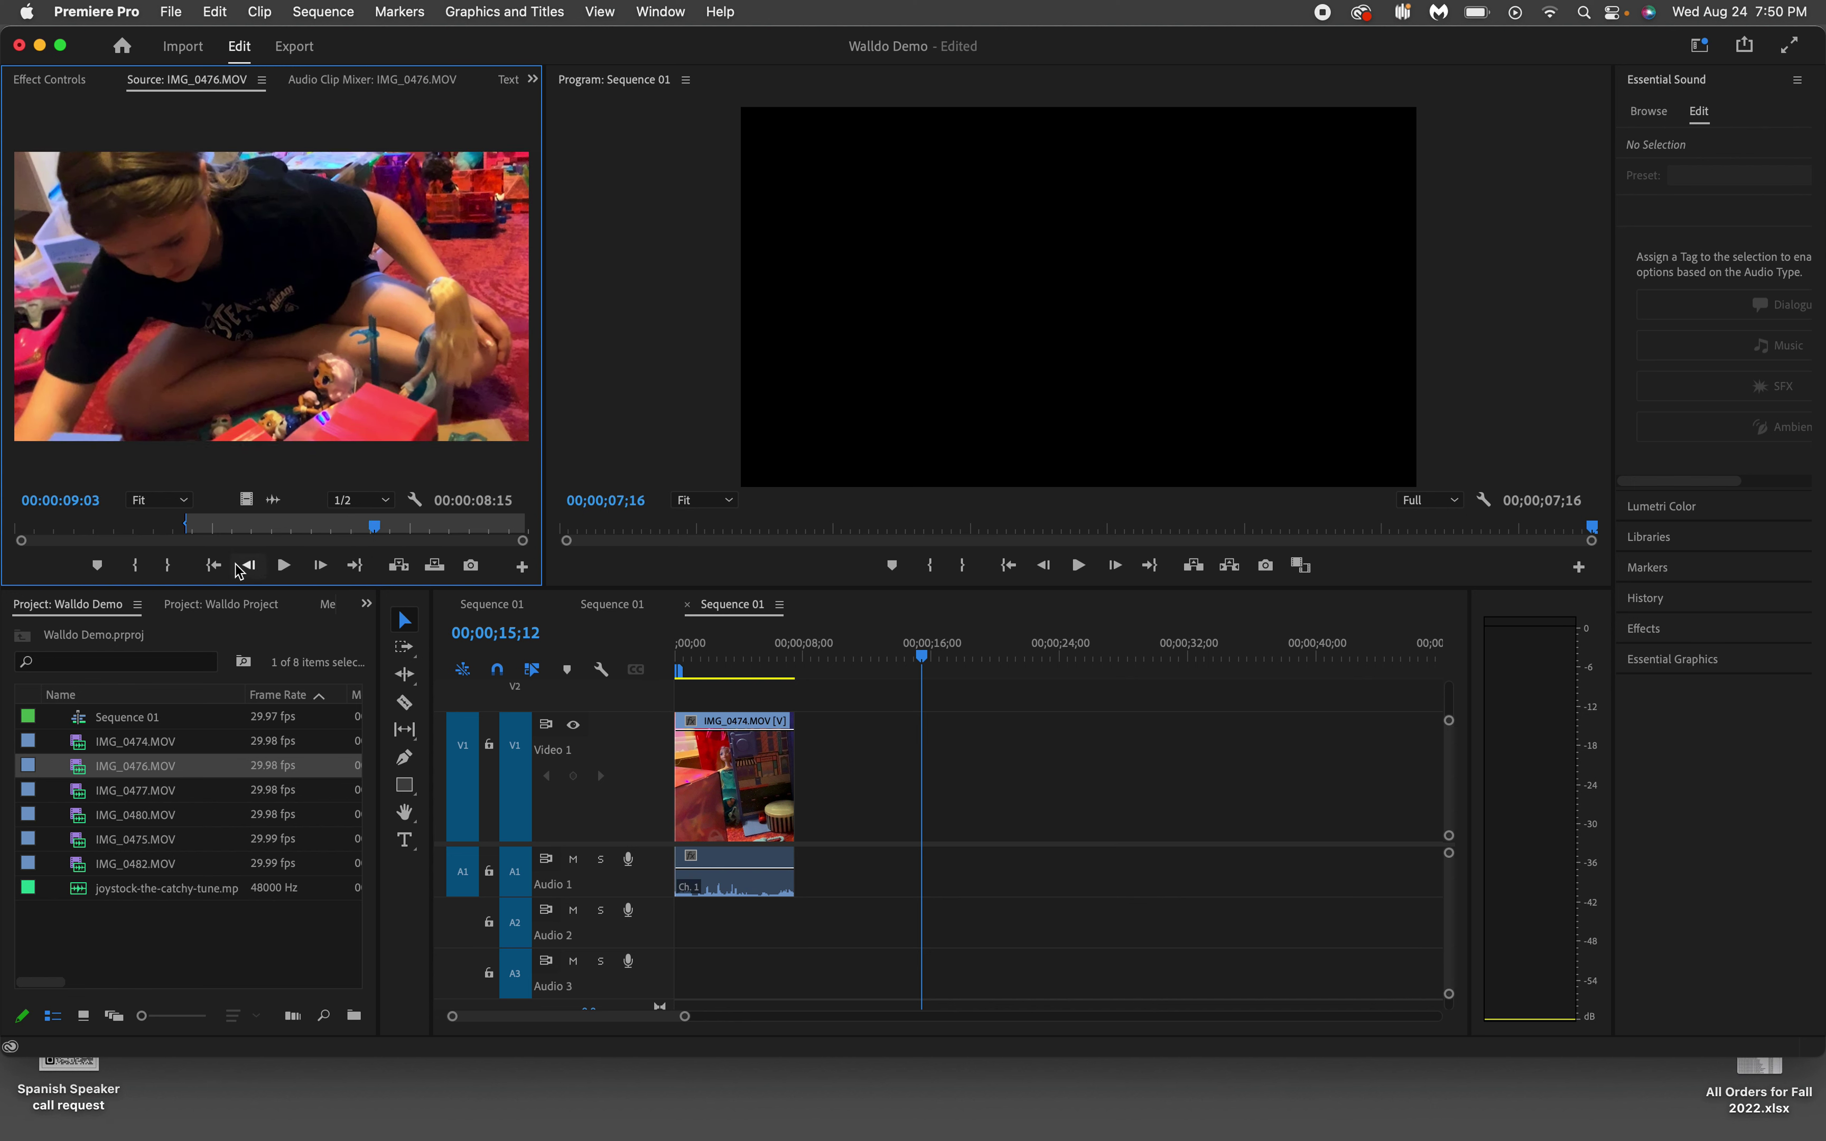
{"action": "left_click", "coordinate": [171, 566]}
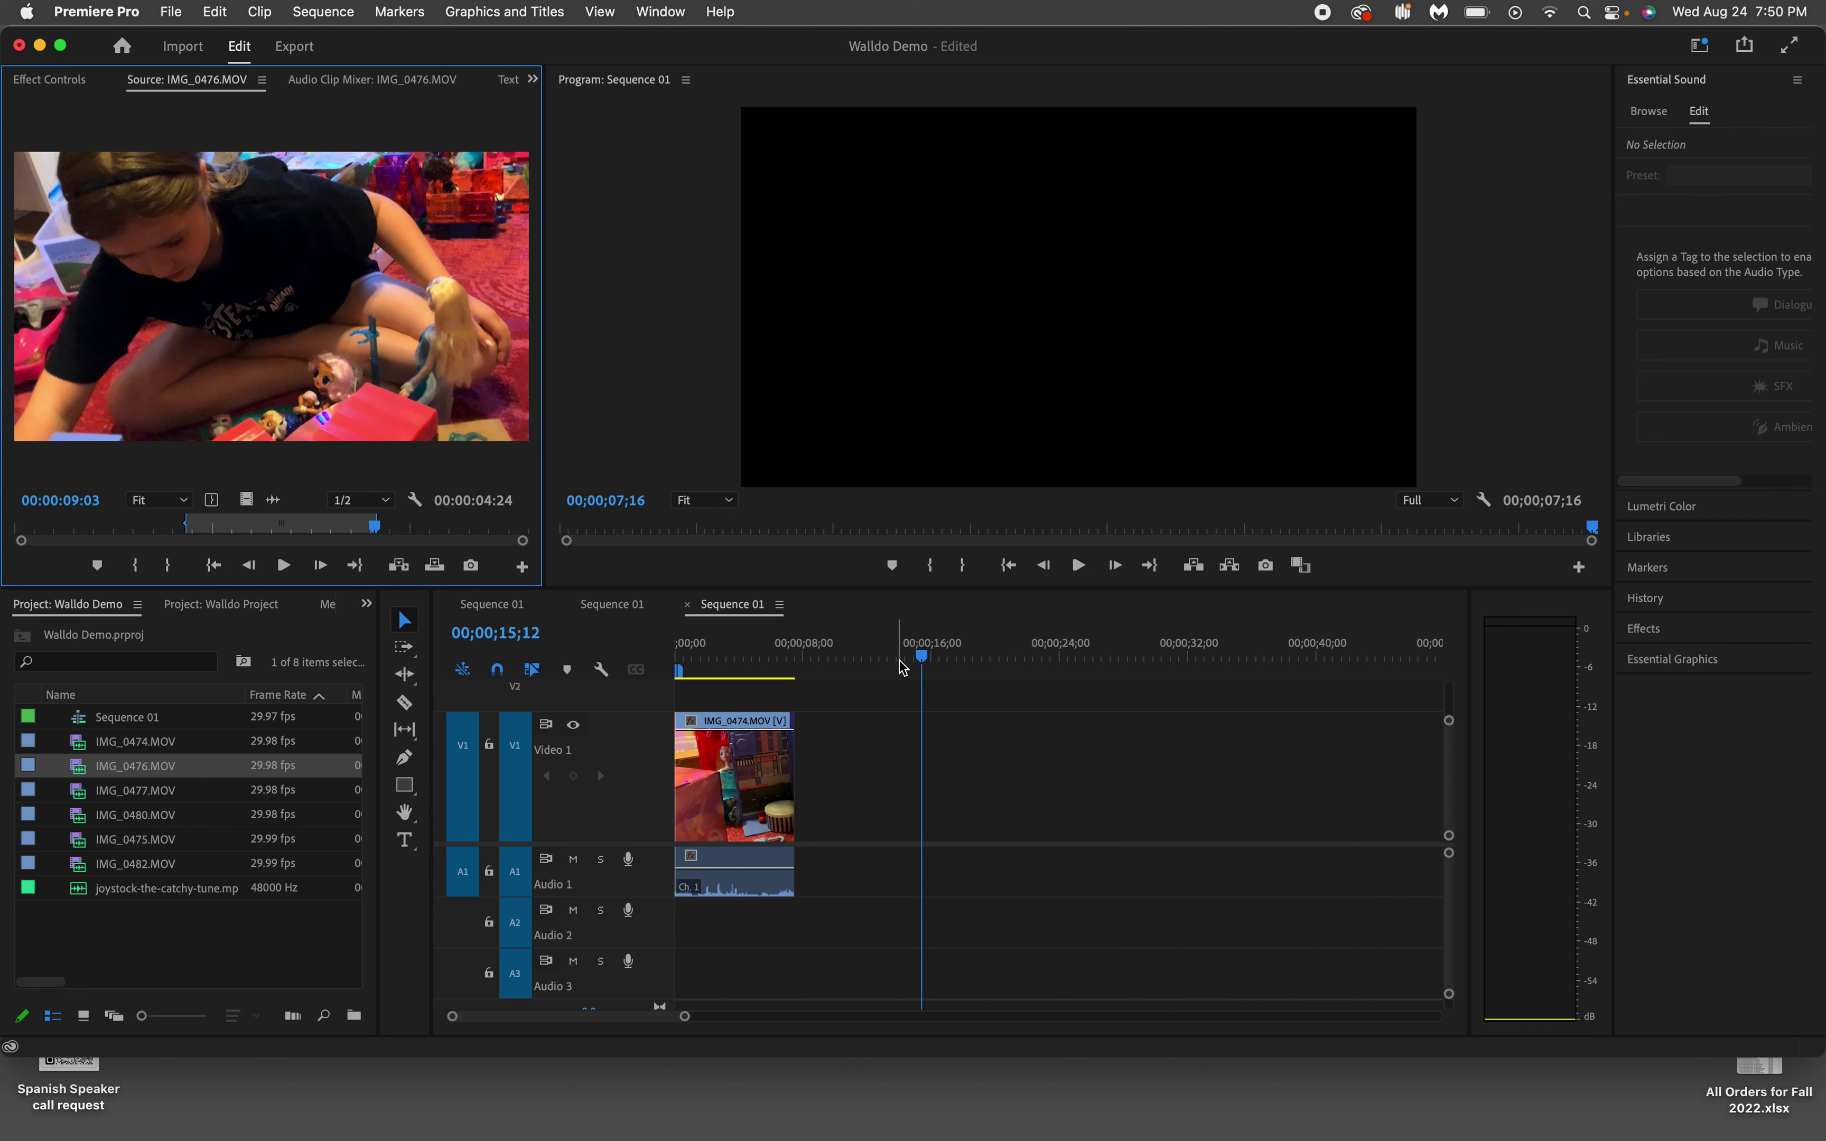
{"action": "left_click", "coordinate": [926, 659]}
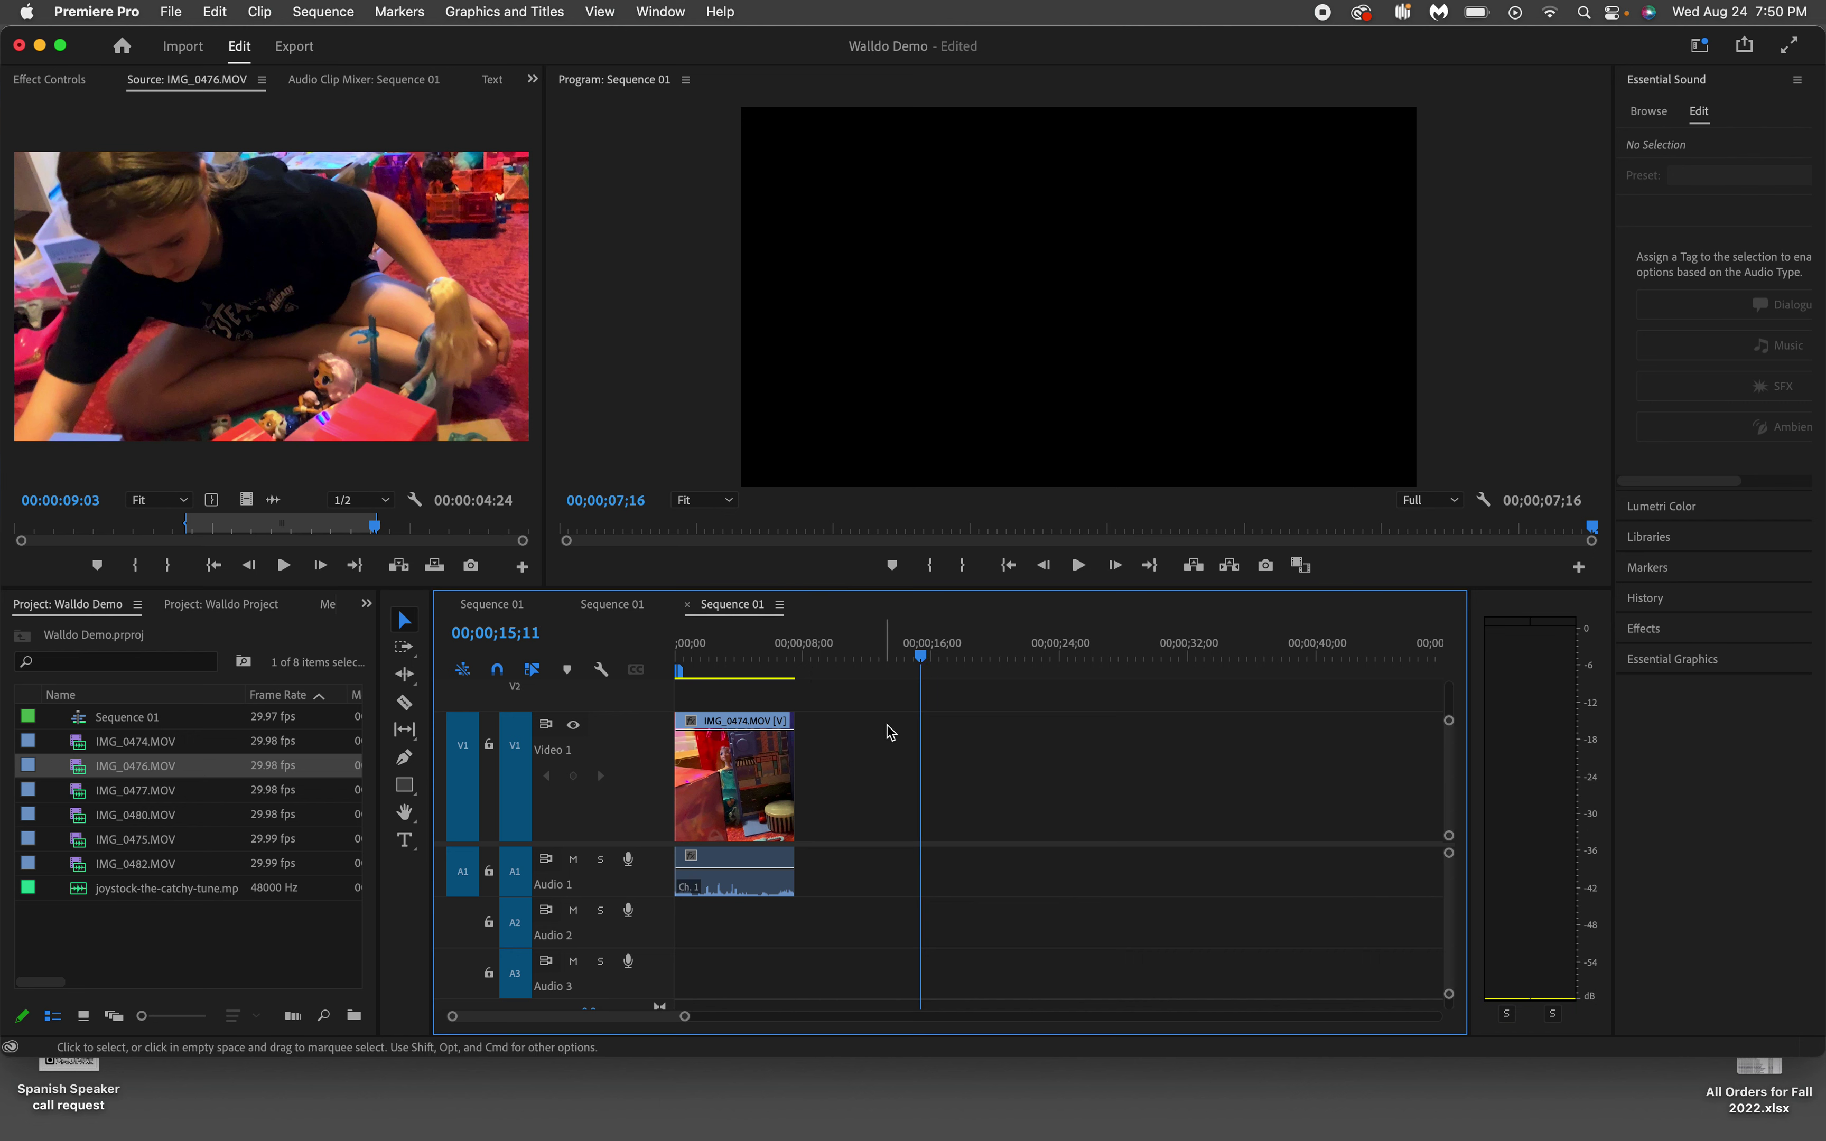
{"action": "left_click", "coordinate": [489, 481]}
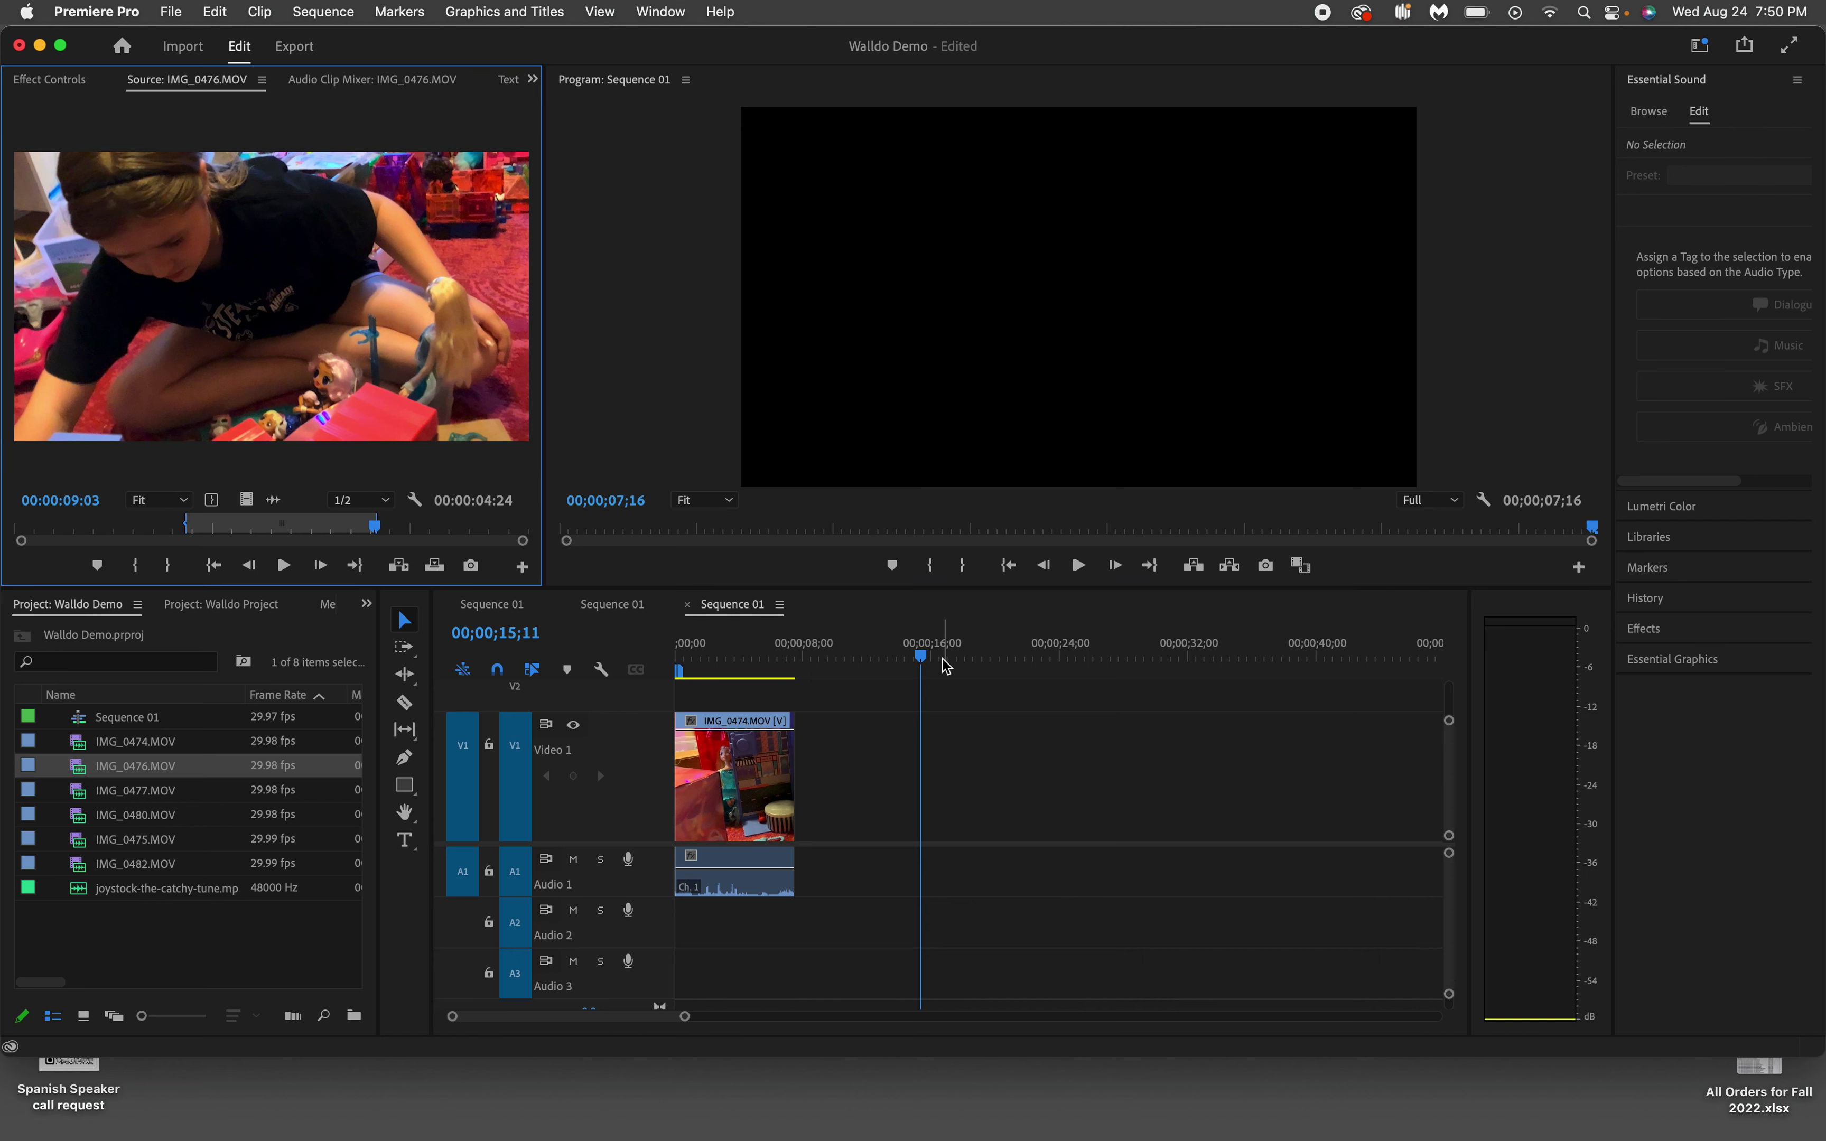
{"action": "left_click", "coordinate": [876, 650]}
{"action": "left_click", "coordinate": [523, 478]}
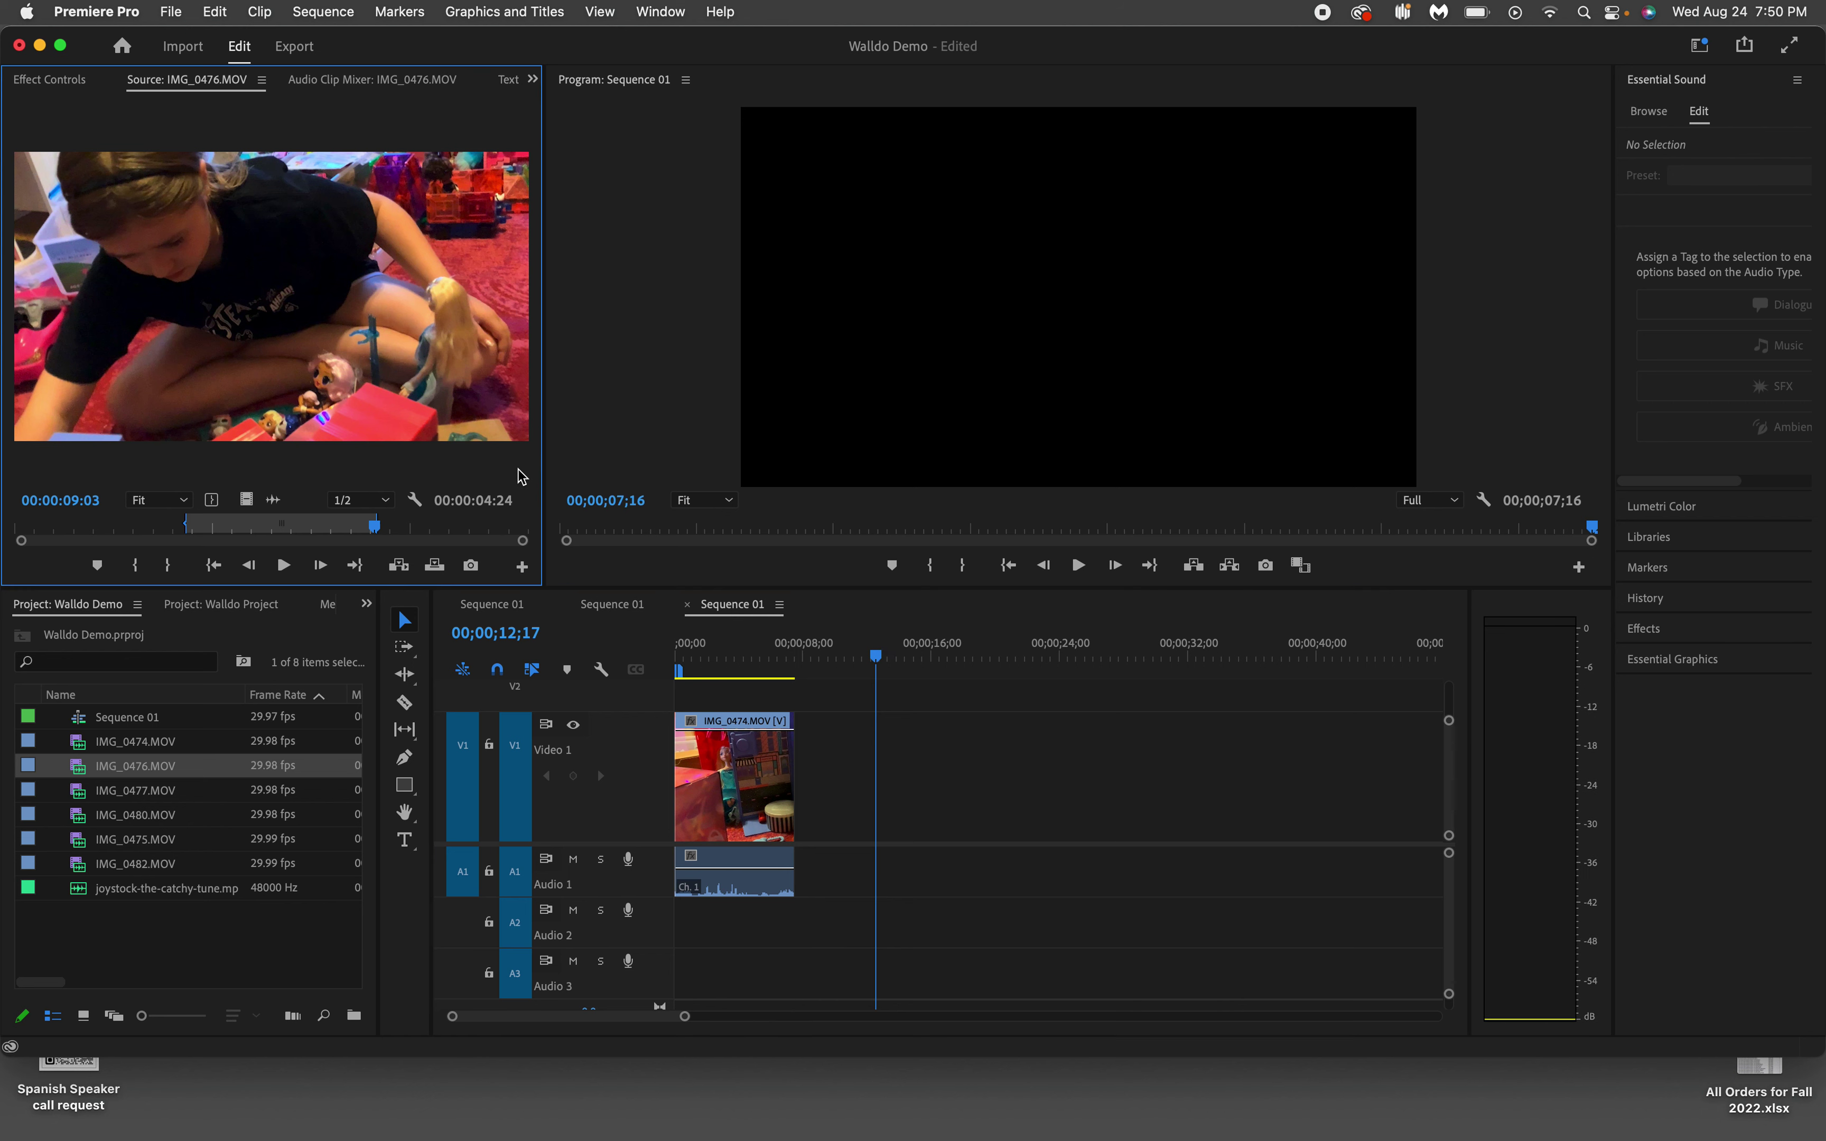
{"action": "left_click", "coordinate": [887, 616]}
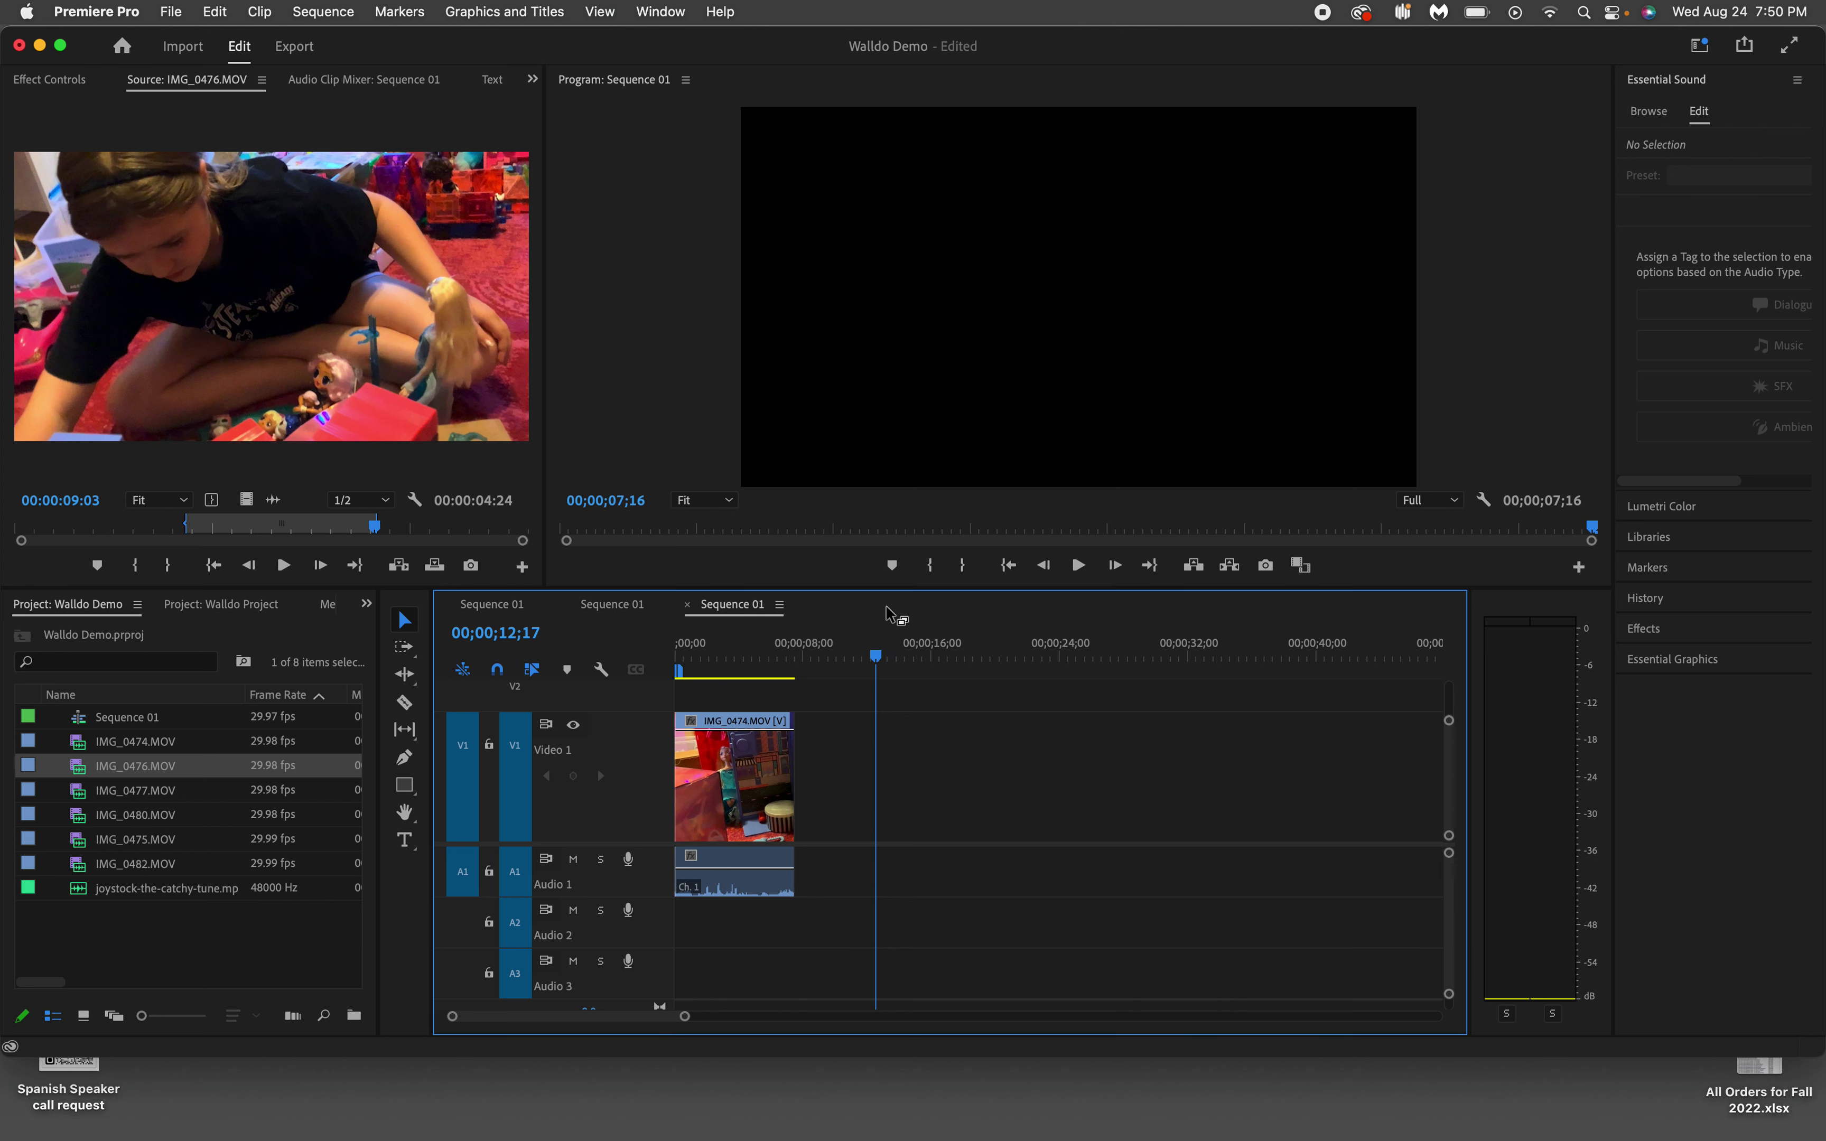
Step: Put the sequence playhead at IMG_0474's end (07;16) and insert the IMG_0476 section there
{"action": "key", "text": "Up"}
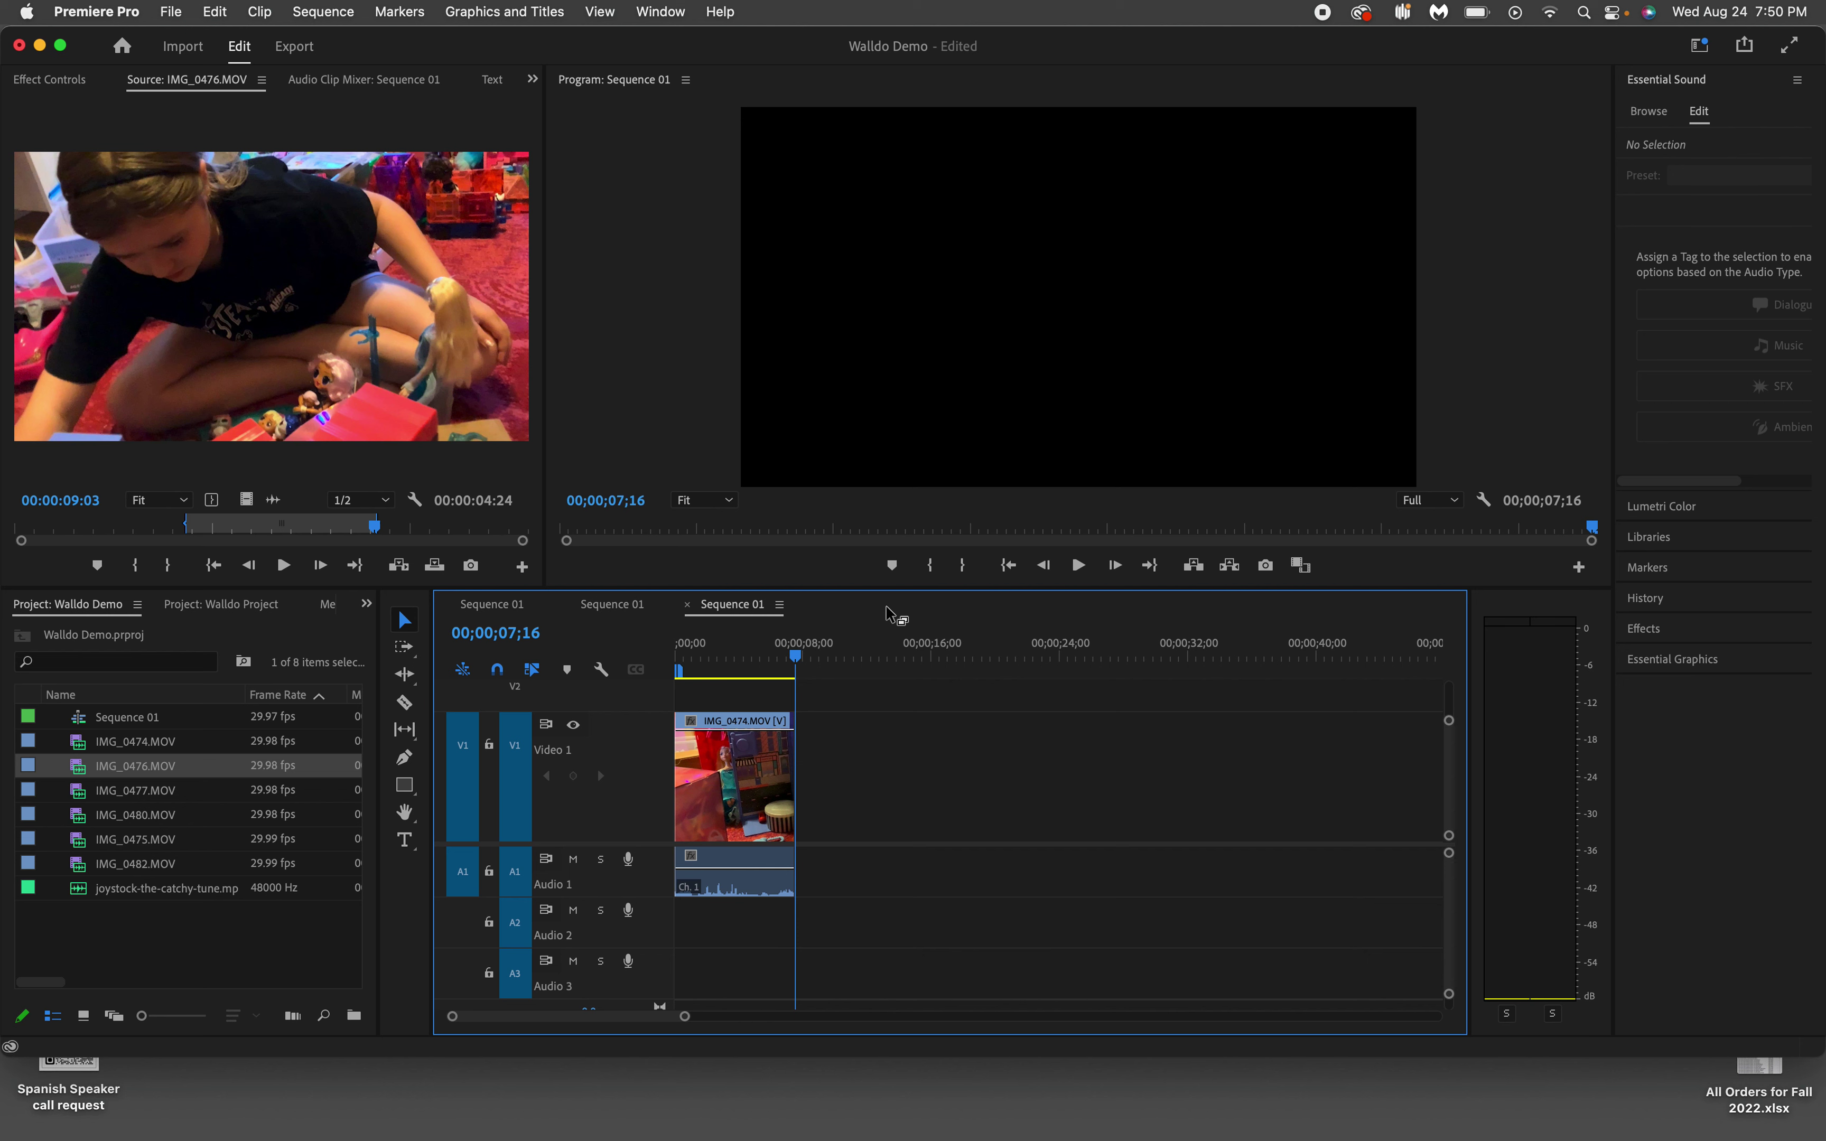
{"action": "key", "text": "Up"}
{"action": "key", "text": "Down"}
{"action": "key", "text": "Up"}
{"action": "key", "text": "Down"}
{"action": "key", "text": "Up"}
{"action": "key", "text": "Down"}
{"action": "key", "text": "Up"}
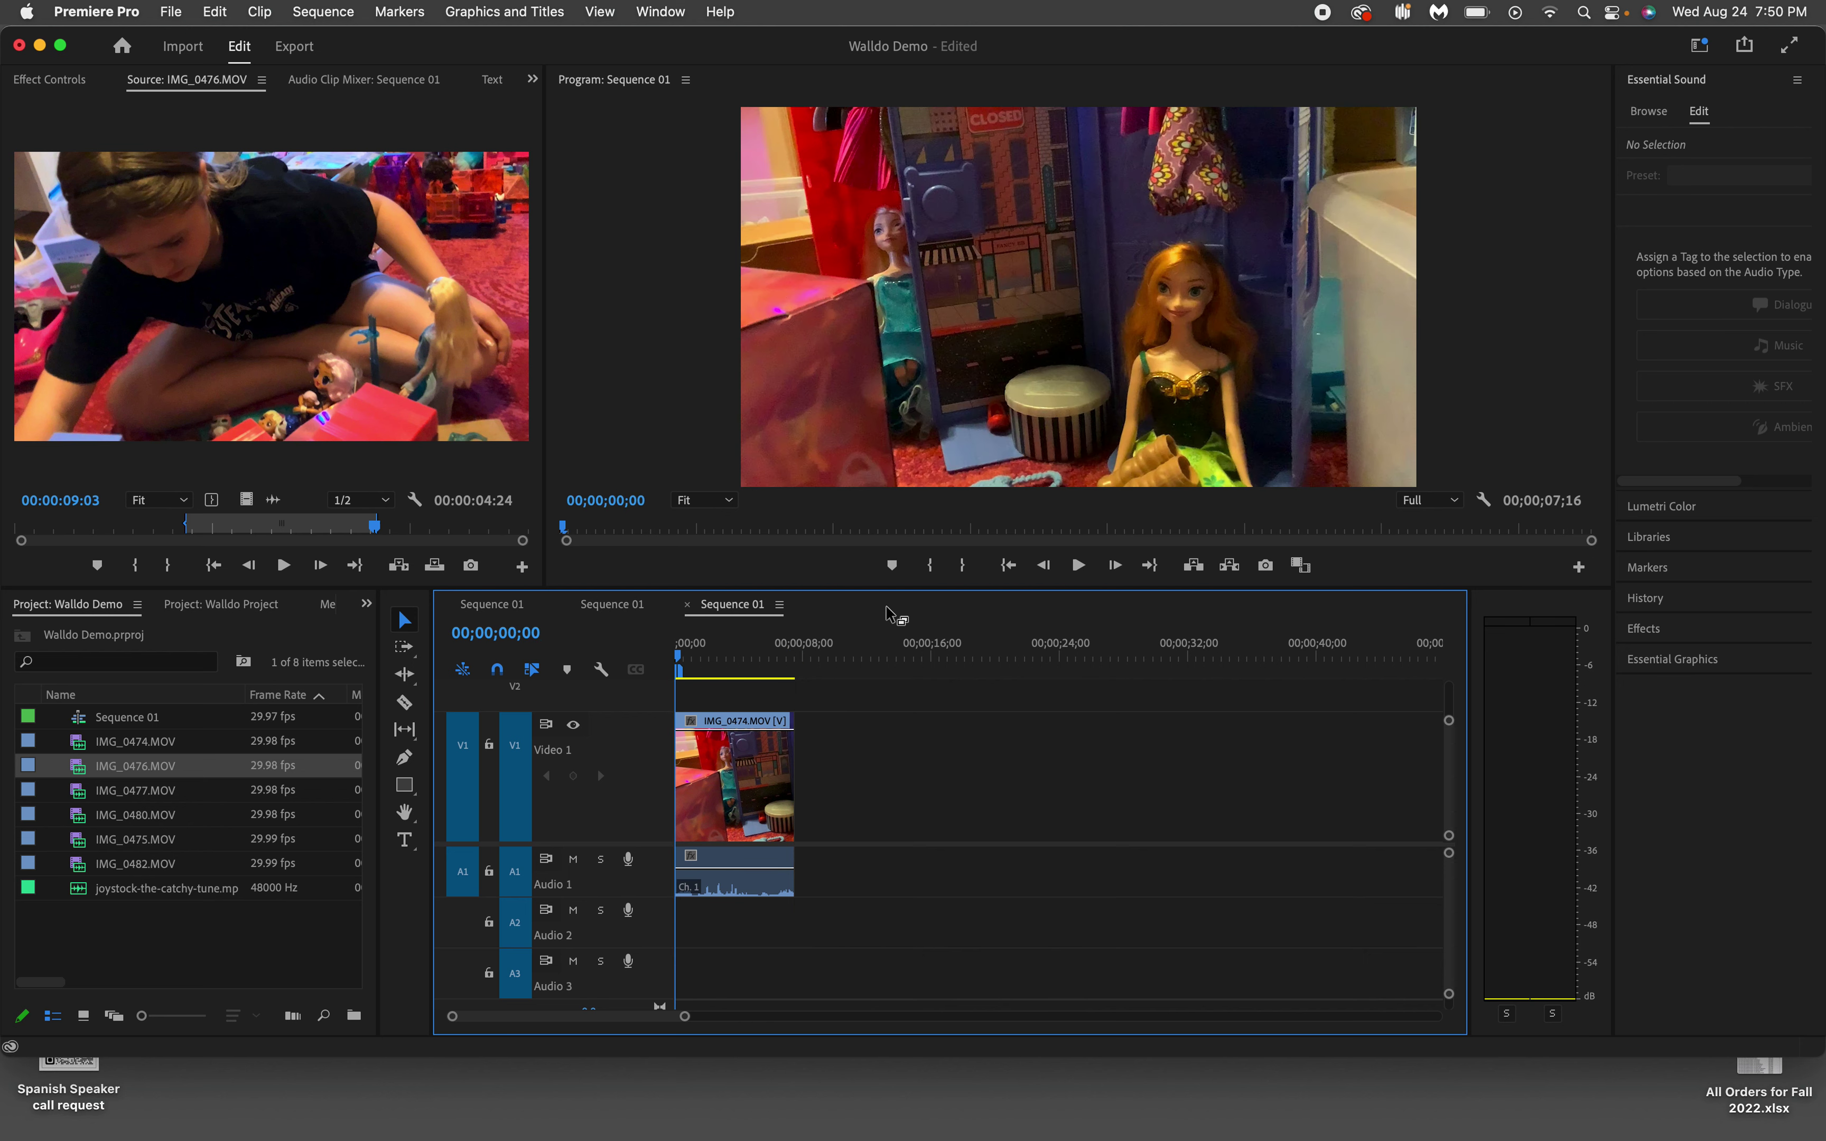
{"action": "key", "text": "Down"}
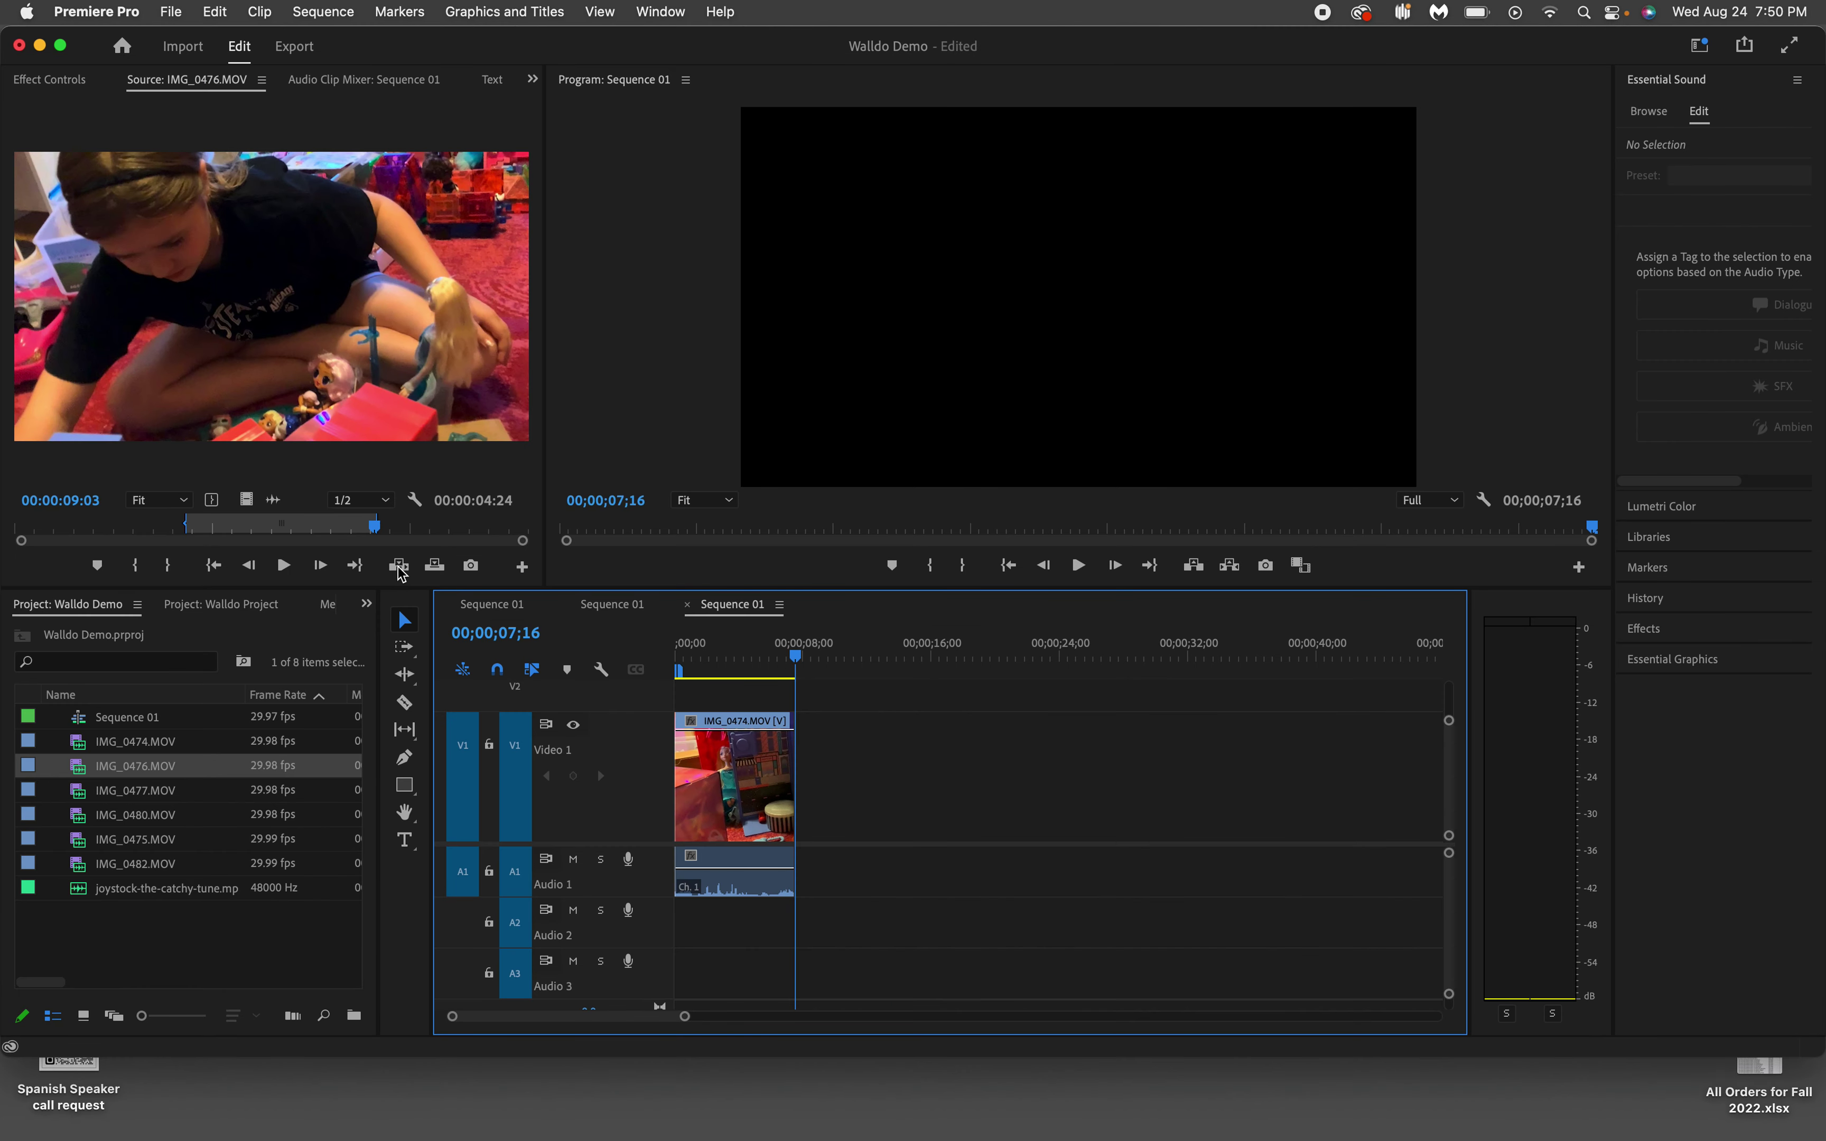
{"action": "left_click", "coordinate": [400, 565]}
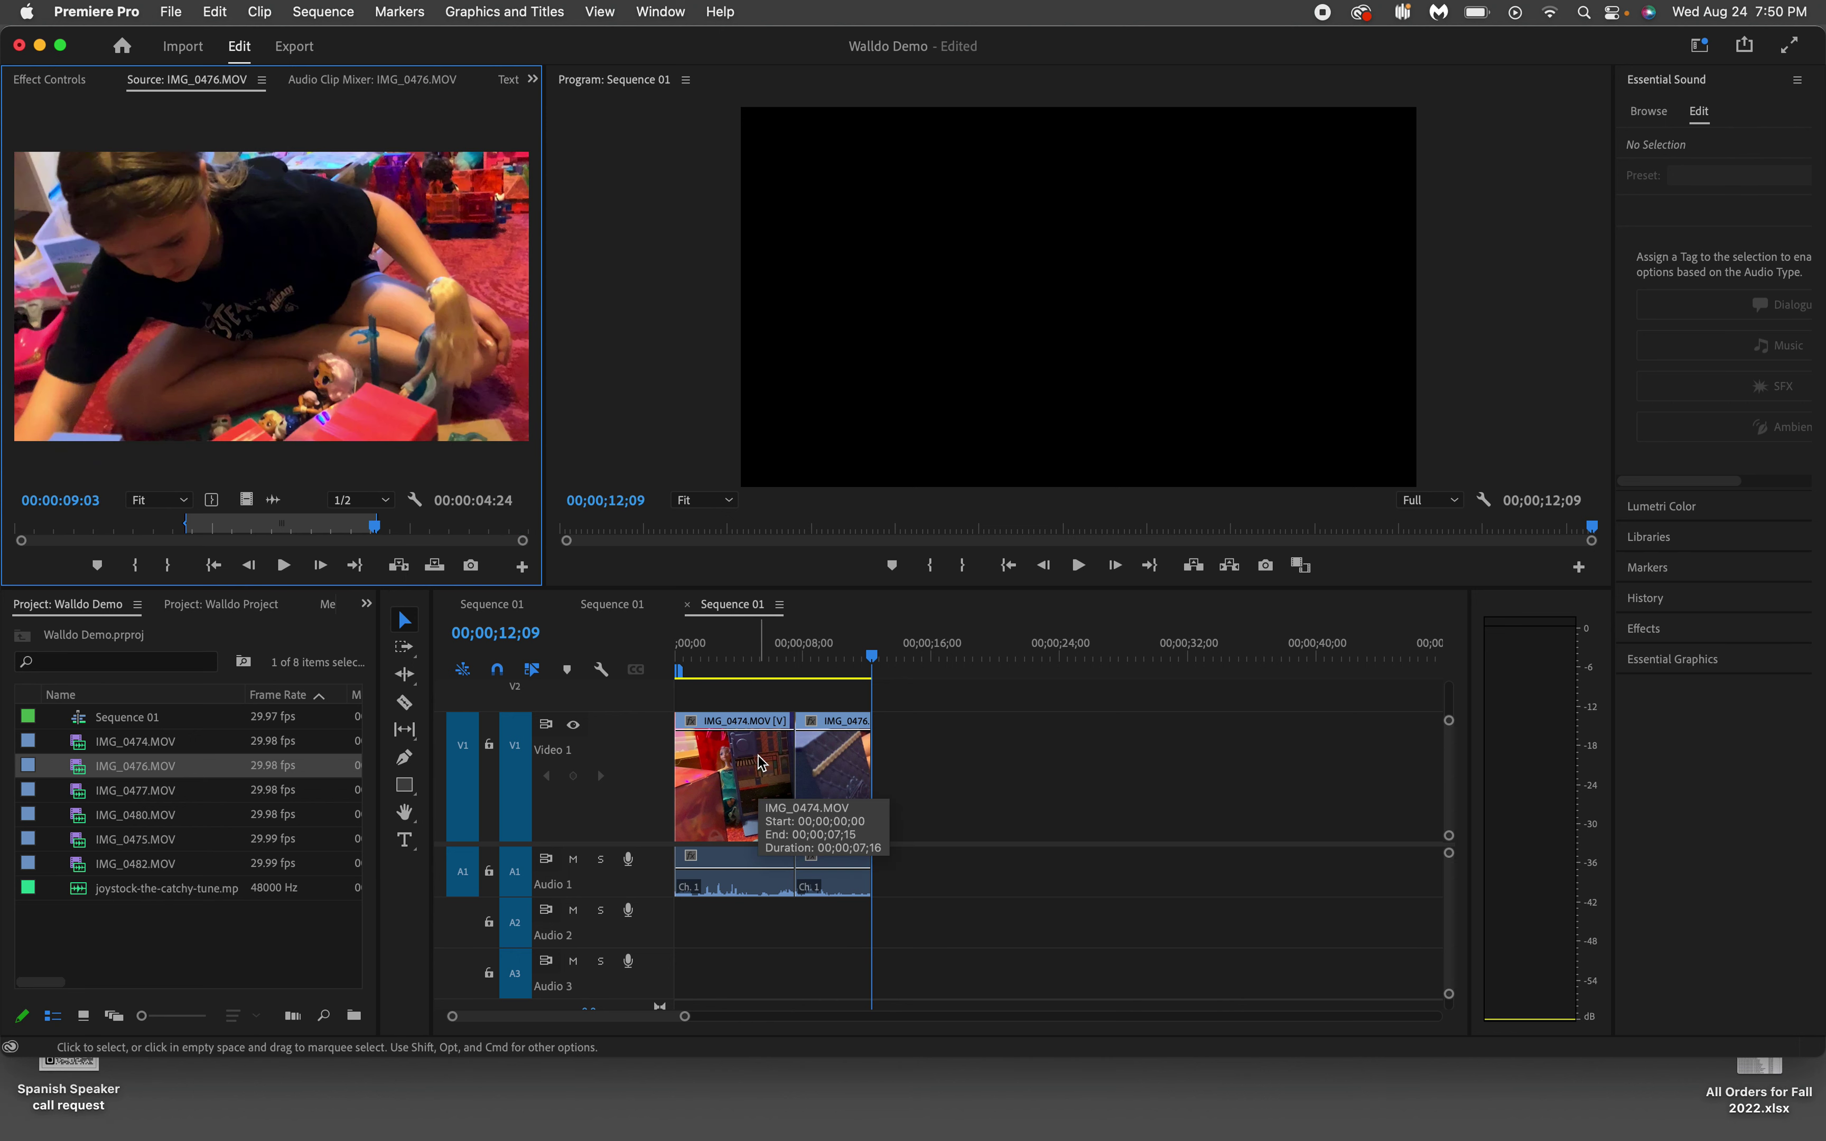
{"action": "left_click", "coordinate": [796, 656]}
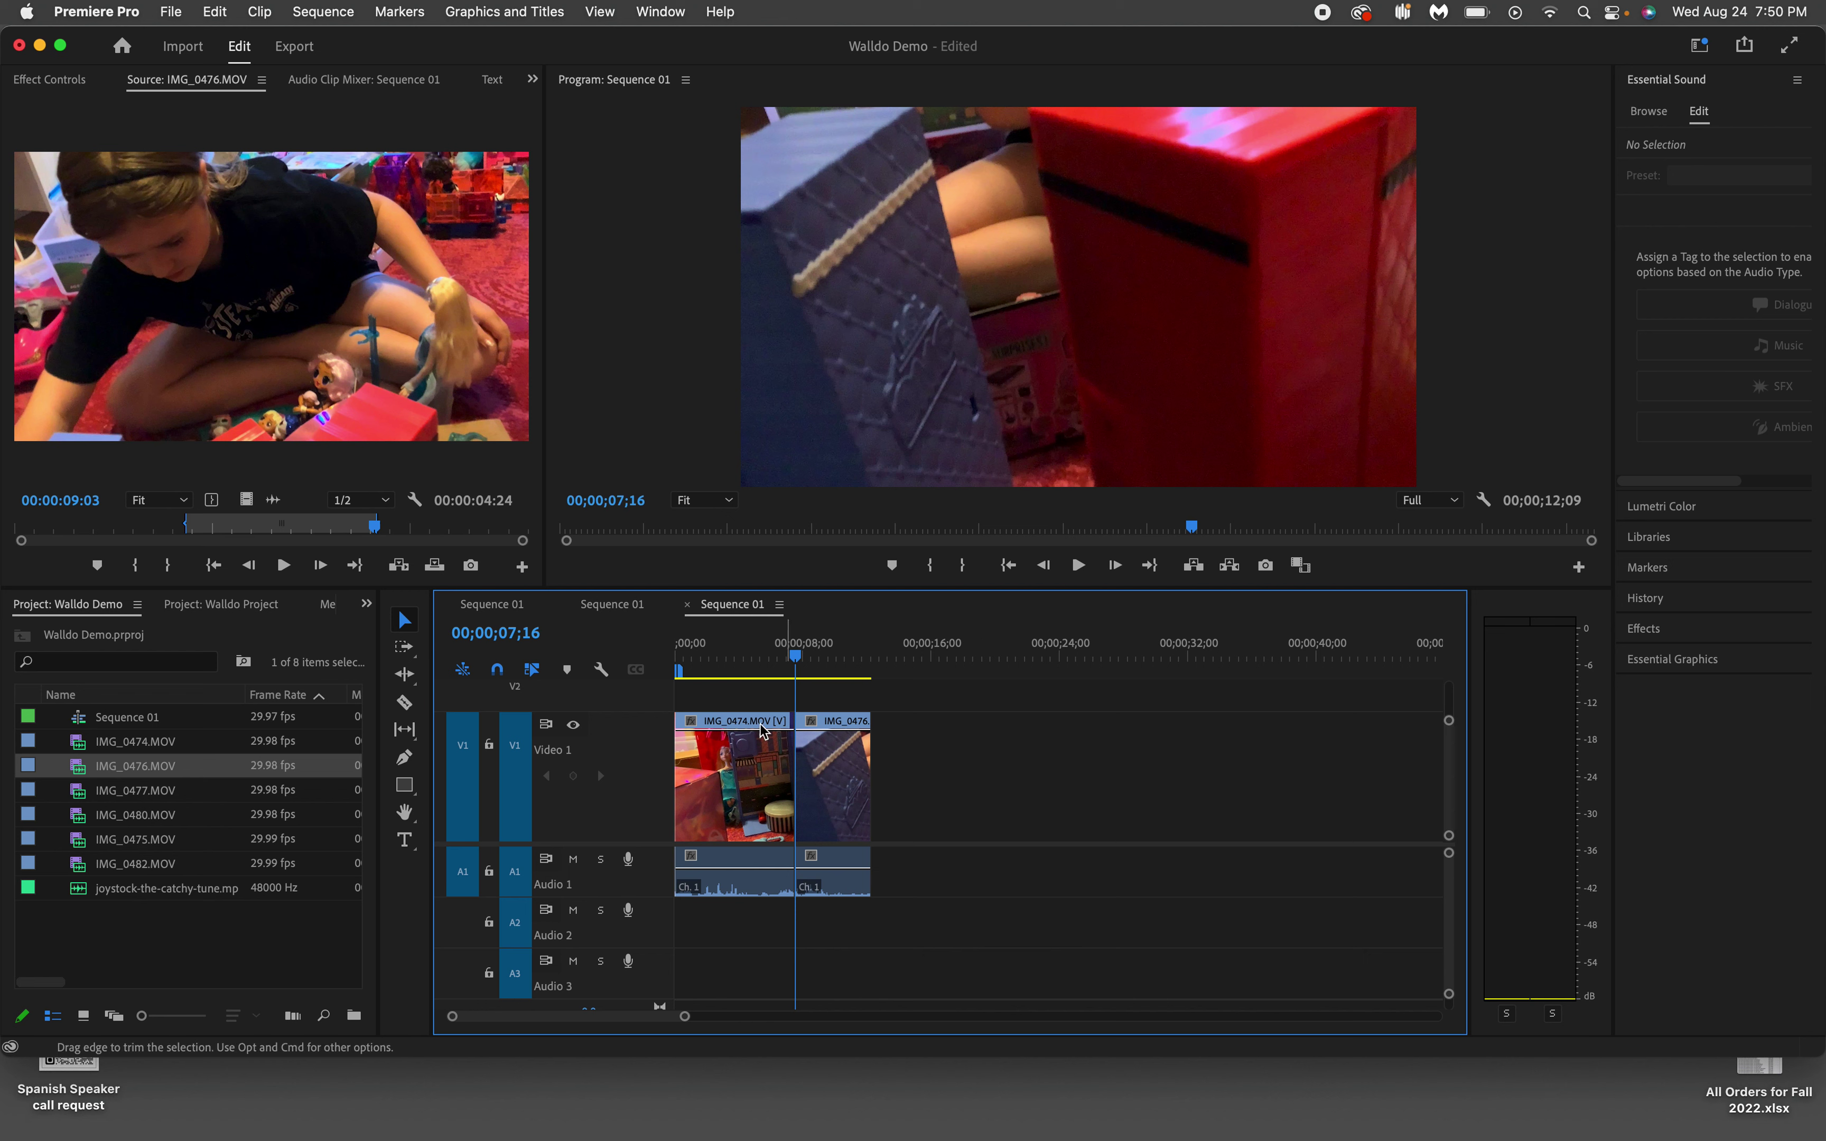
Step: Mark a short section of IMG_0477.MOV and insert it at 07;16 between the two clips
{"action": "double_click", "coordinate": [78, 792]}
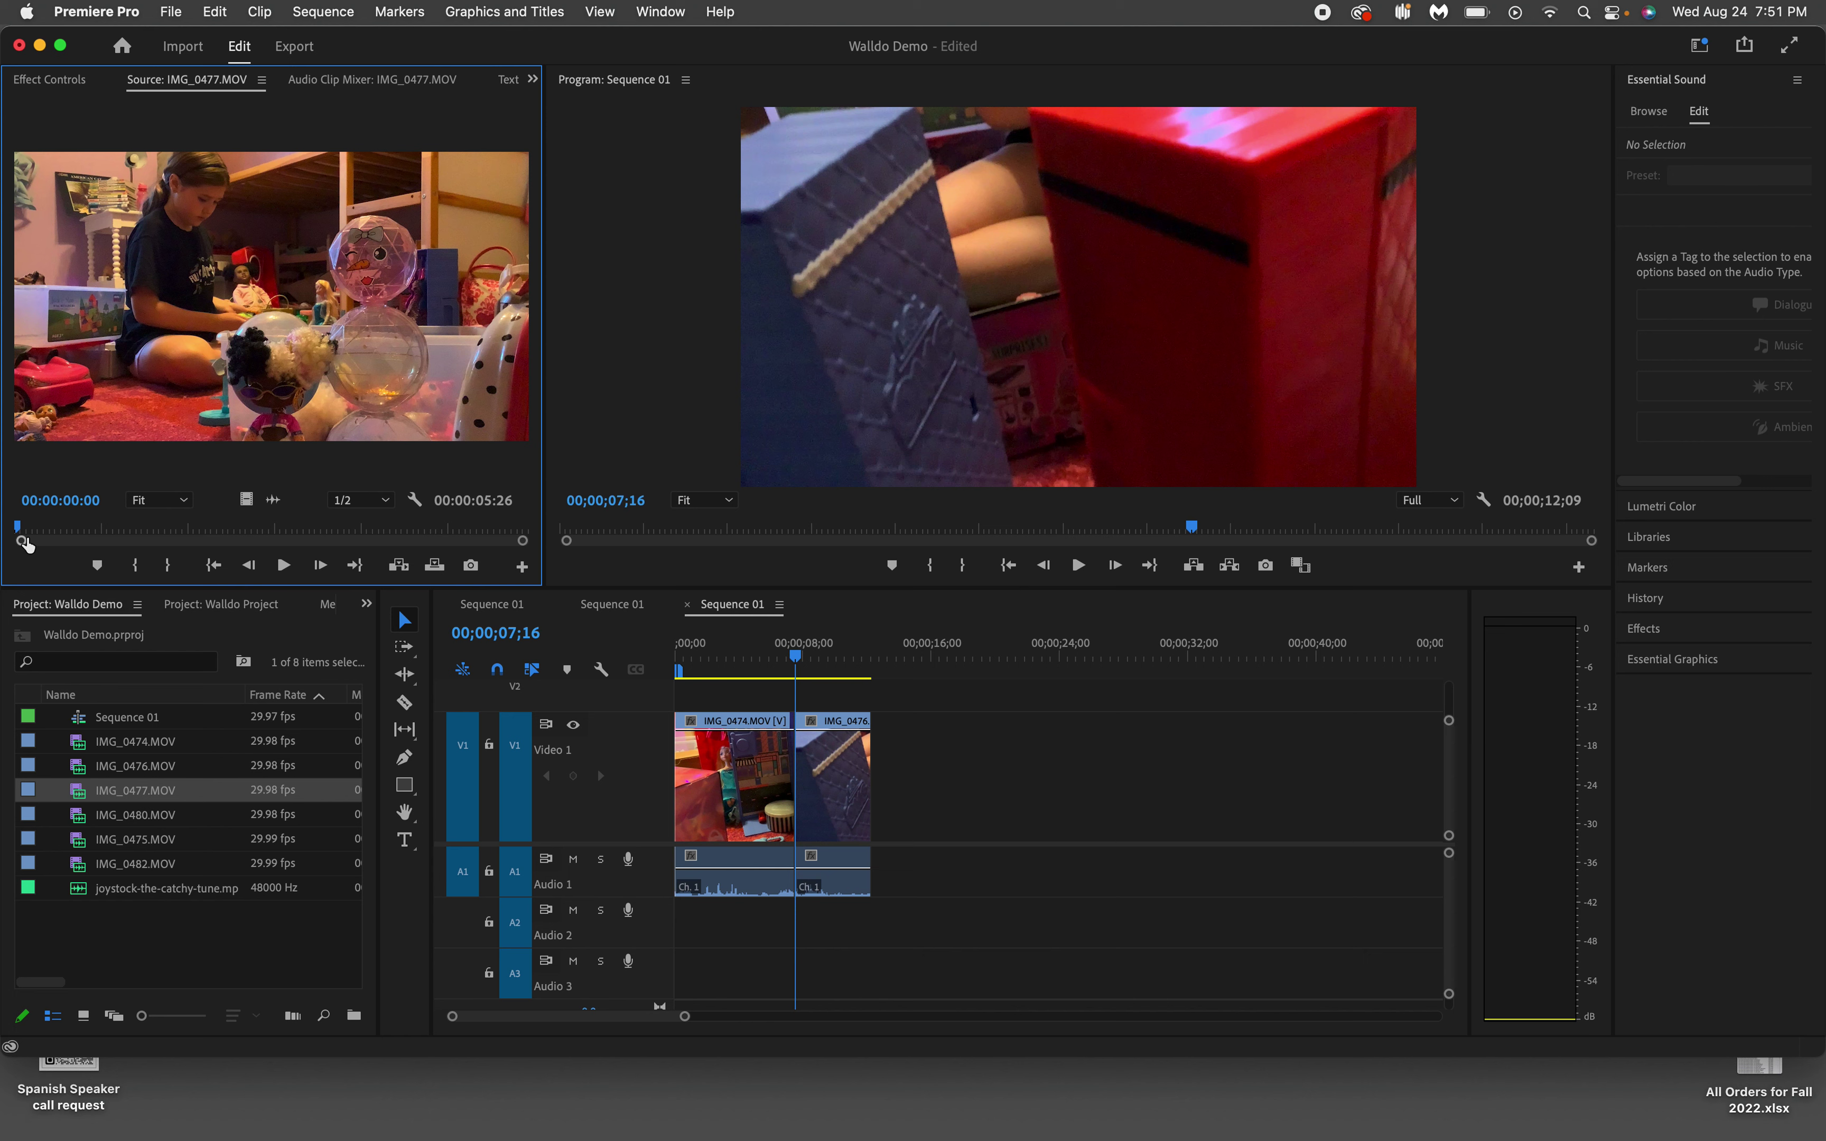
{"action": "mouse_move", "coordinate": [22, 533]}
{"action": "left_mouse_down"}
{"action": "mouse_move", "coordinate": [163, 522]}
{"action": "mouse_move", "coordinate": [375, 546]}
{"action": "left_mouse_up"}
{"action": "left_click", "coordinate": [136, 566]}
{"action": "left_click", "coordinate": [163, 569]}
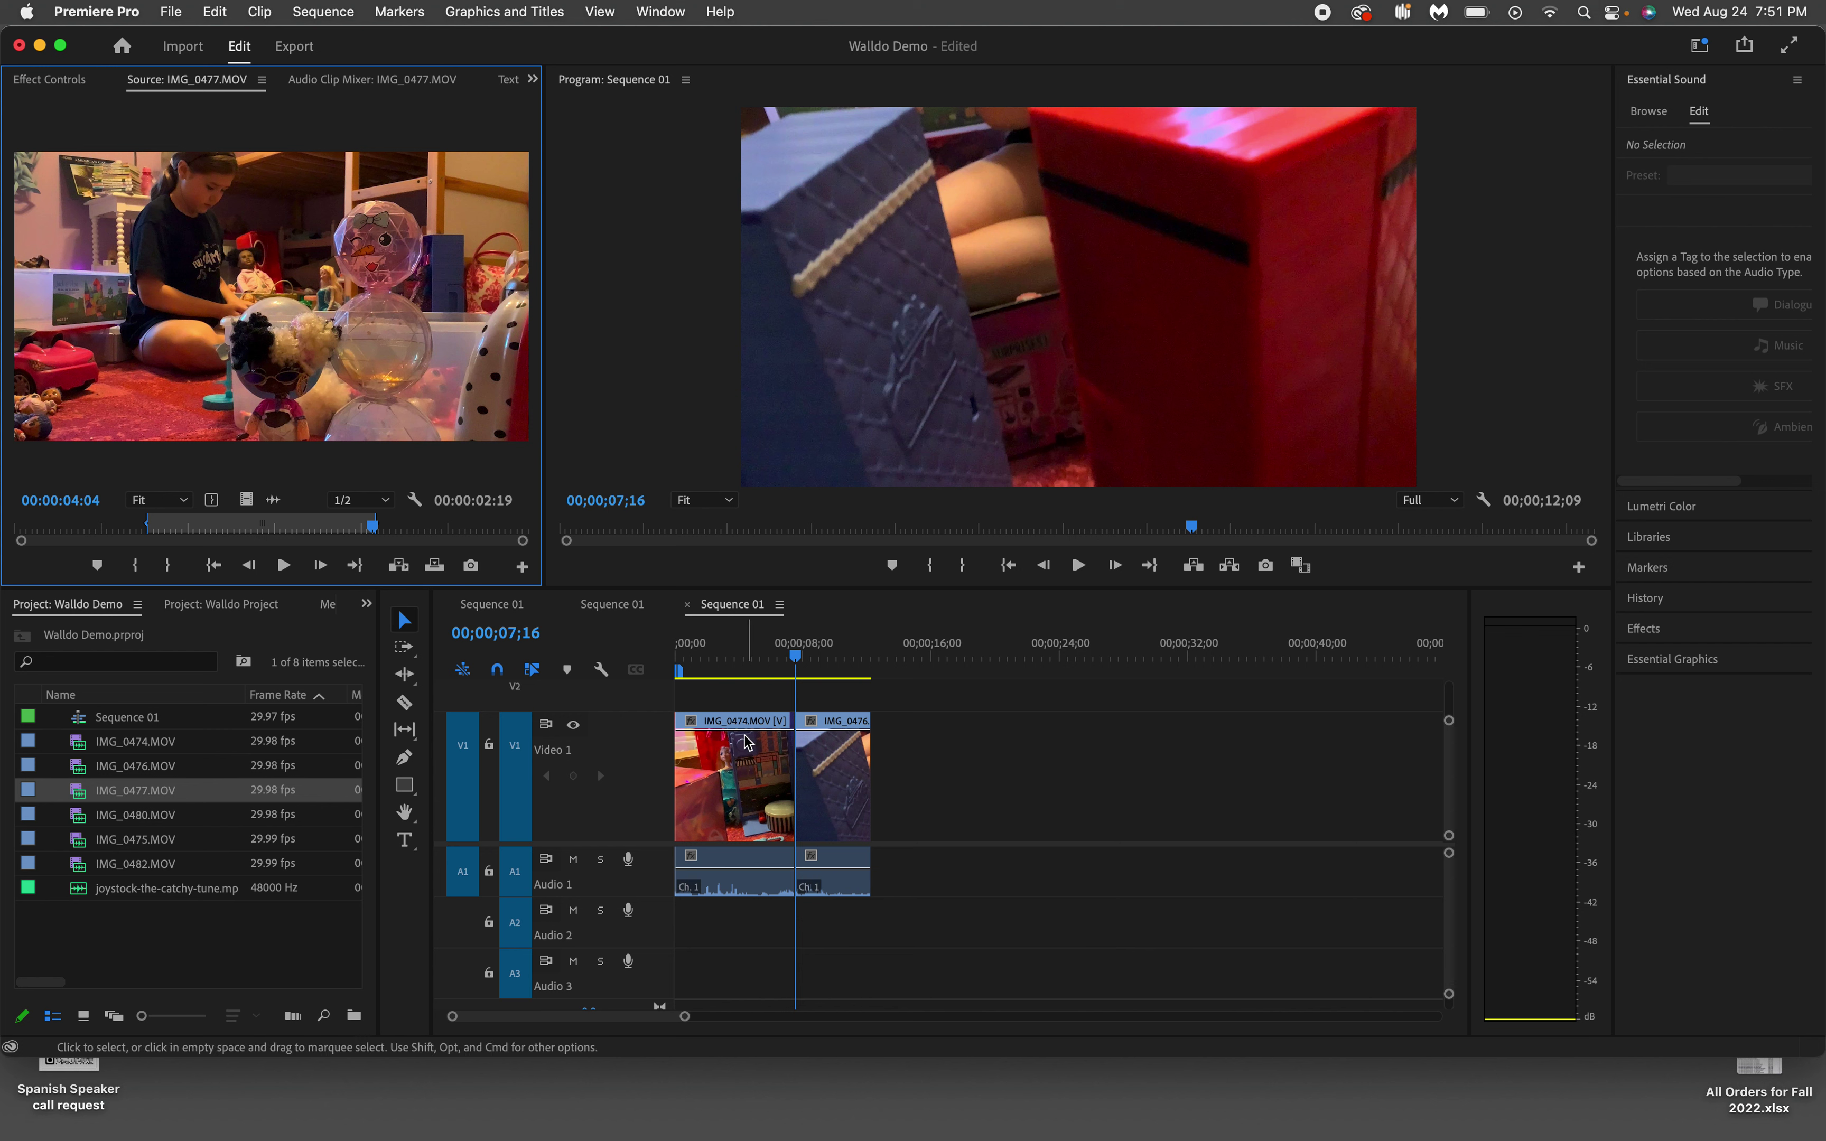
{"action": "left_click", "coordinate": [398, 566]}
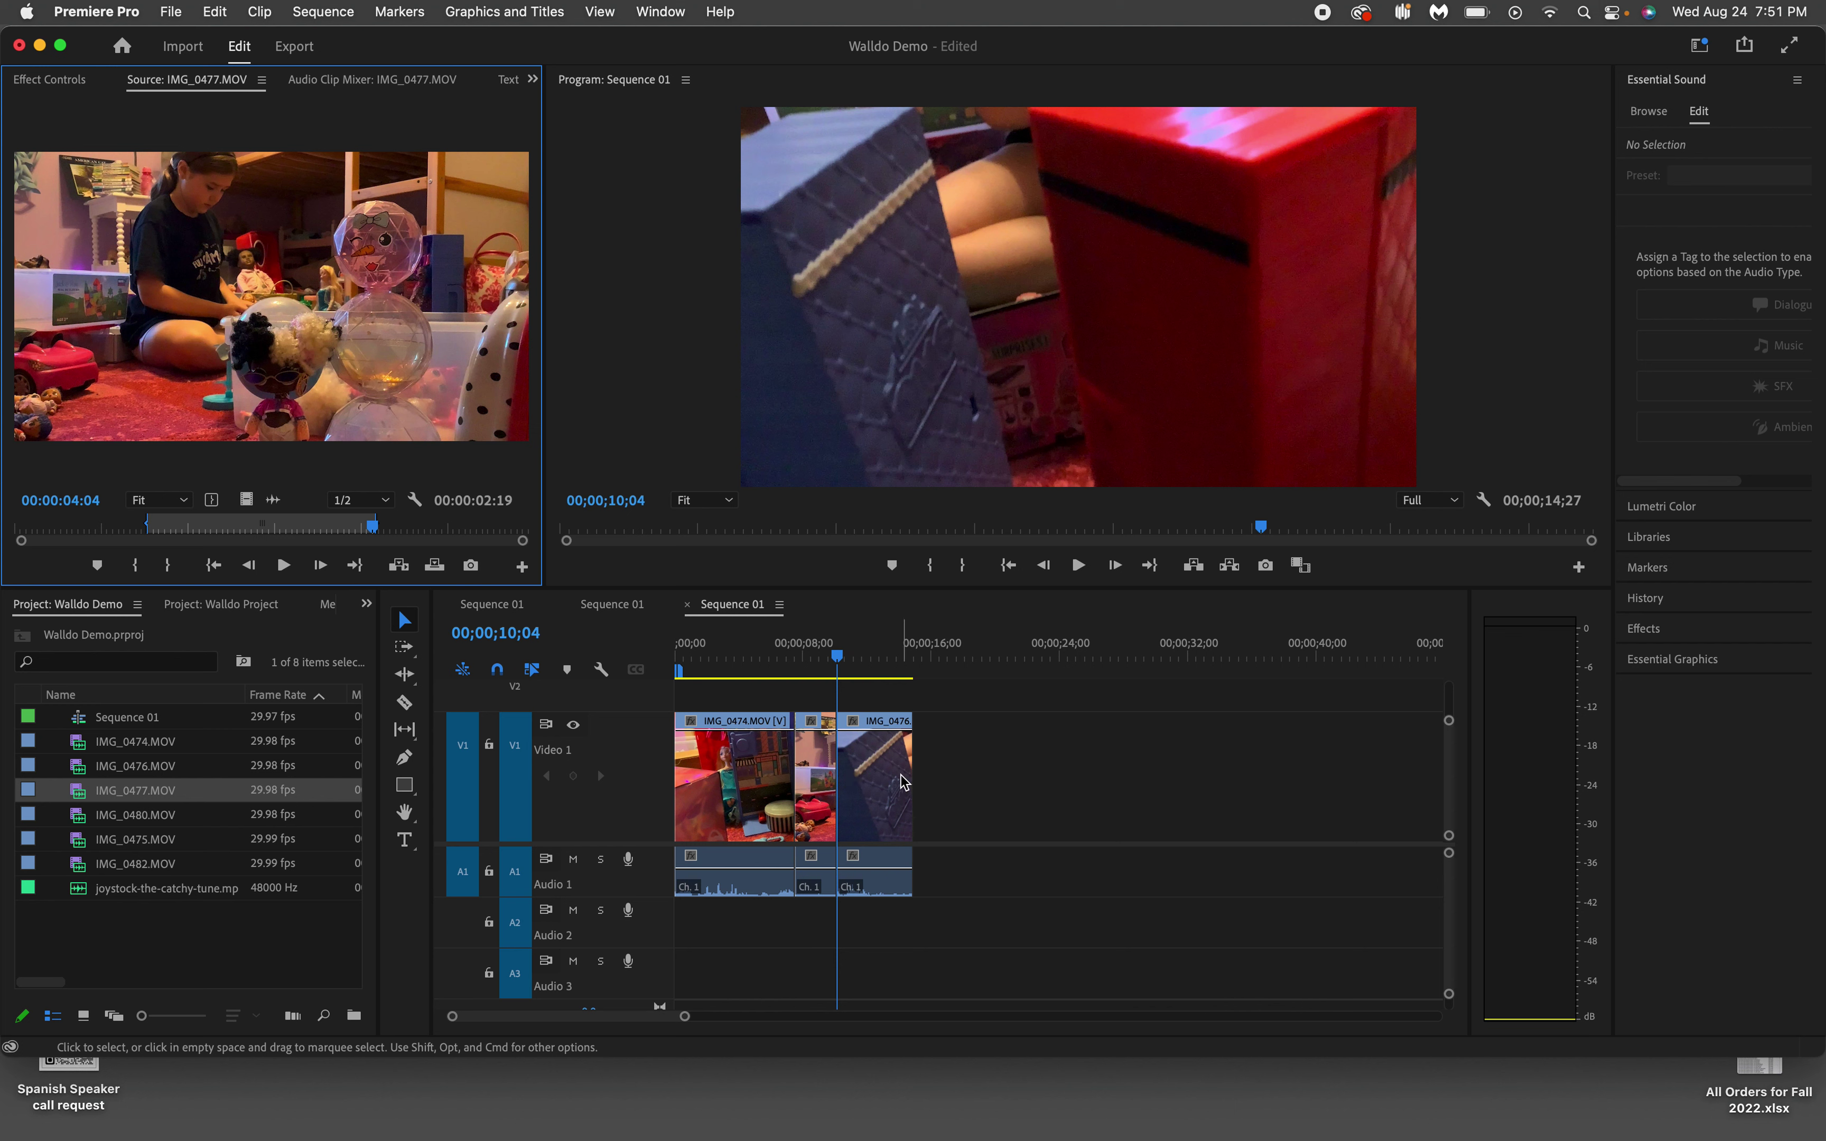
Step: Shift all three clips right with the Track Select Forward Tool so they start at 00;00;03;20
{"action": "left_click", "coordinate": [821, 782]}
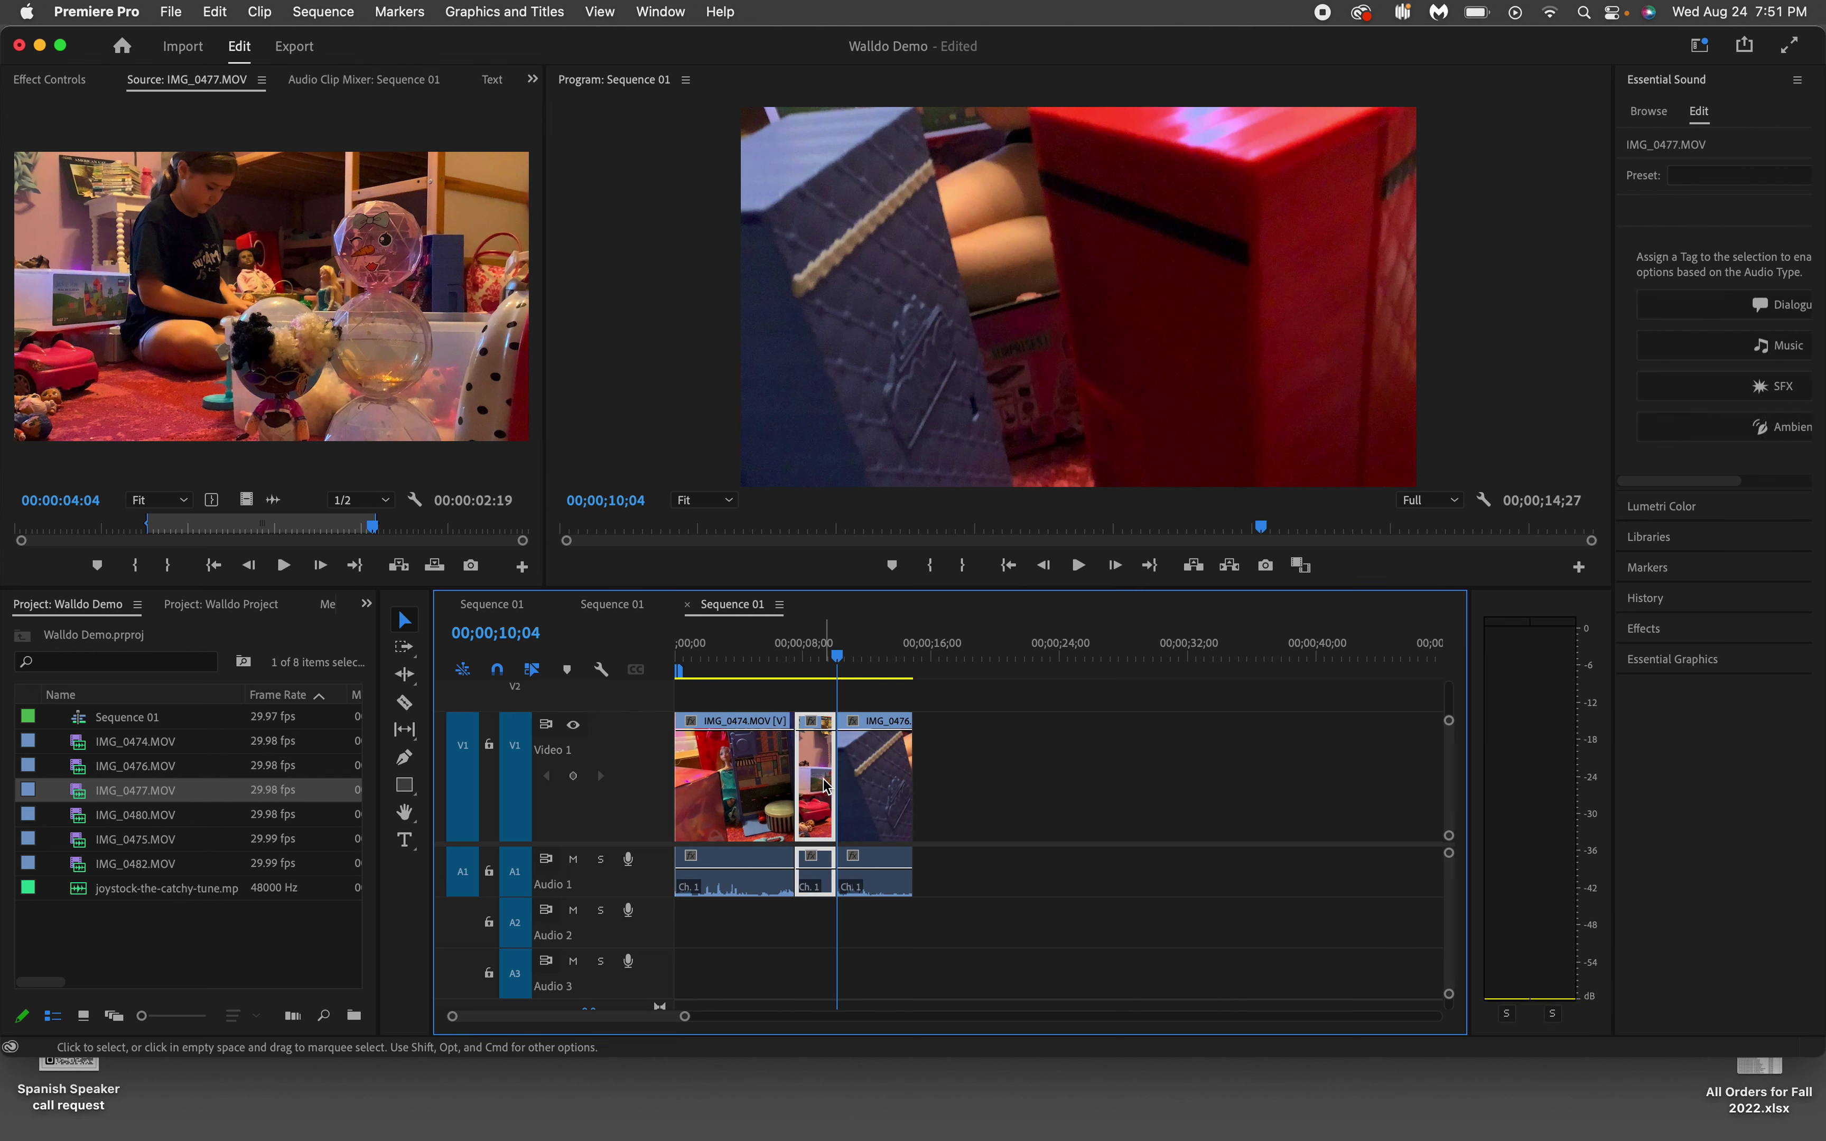
{"action": "left_click_drag", "start_coordinate": [821, 785], "coordinate": [905, 794]}
{"action": "left_click_drag", "start_coordinate": [823, 780], "coordinate": [825, 780]}
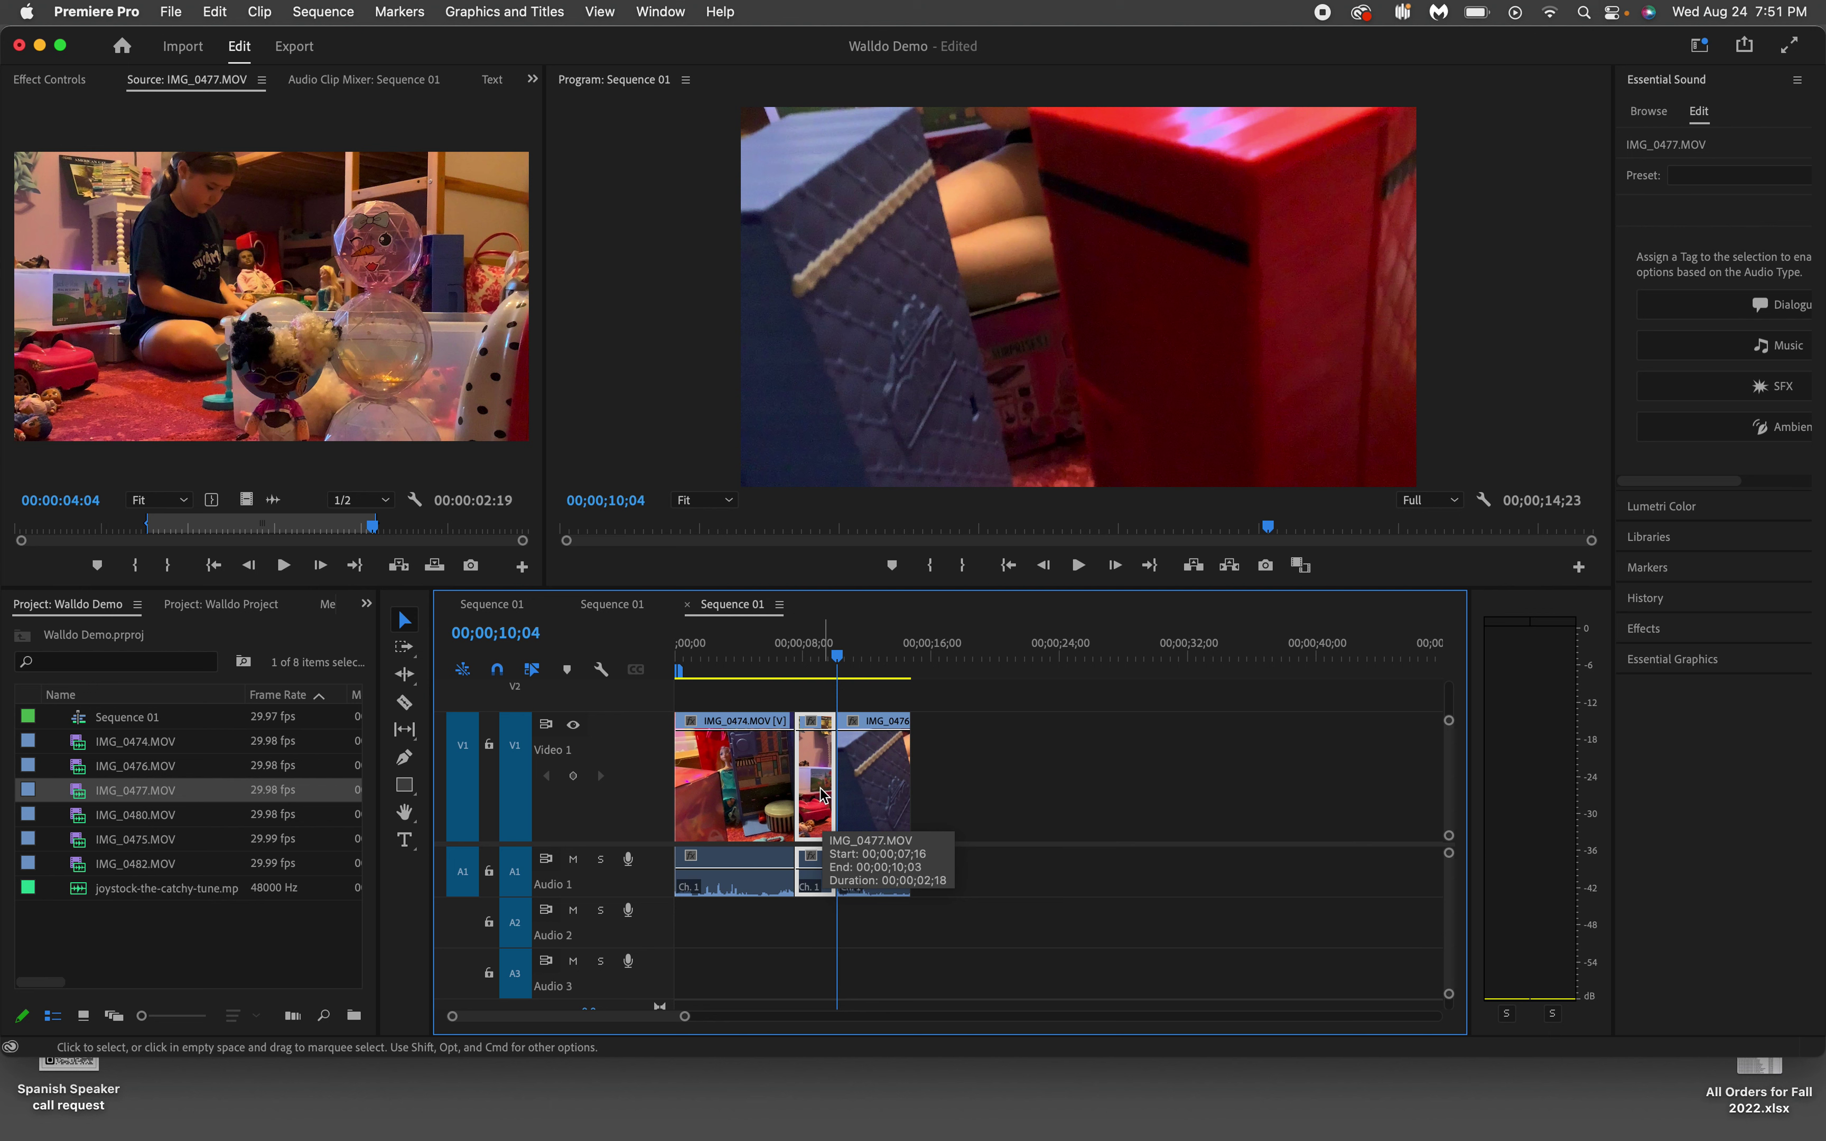
{"action": "left_click", "coordinate": [405, 648]}
{"action": "left_click_drag", "start_coordinate": [717, 796], "coordinate": [801, 798]}
{"action": "left_click", "coordinate": [839, 657]}
{"action": "left_click_drag", "start_coordinate": [841, 659], "coordinate": [785, 690]}
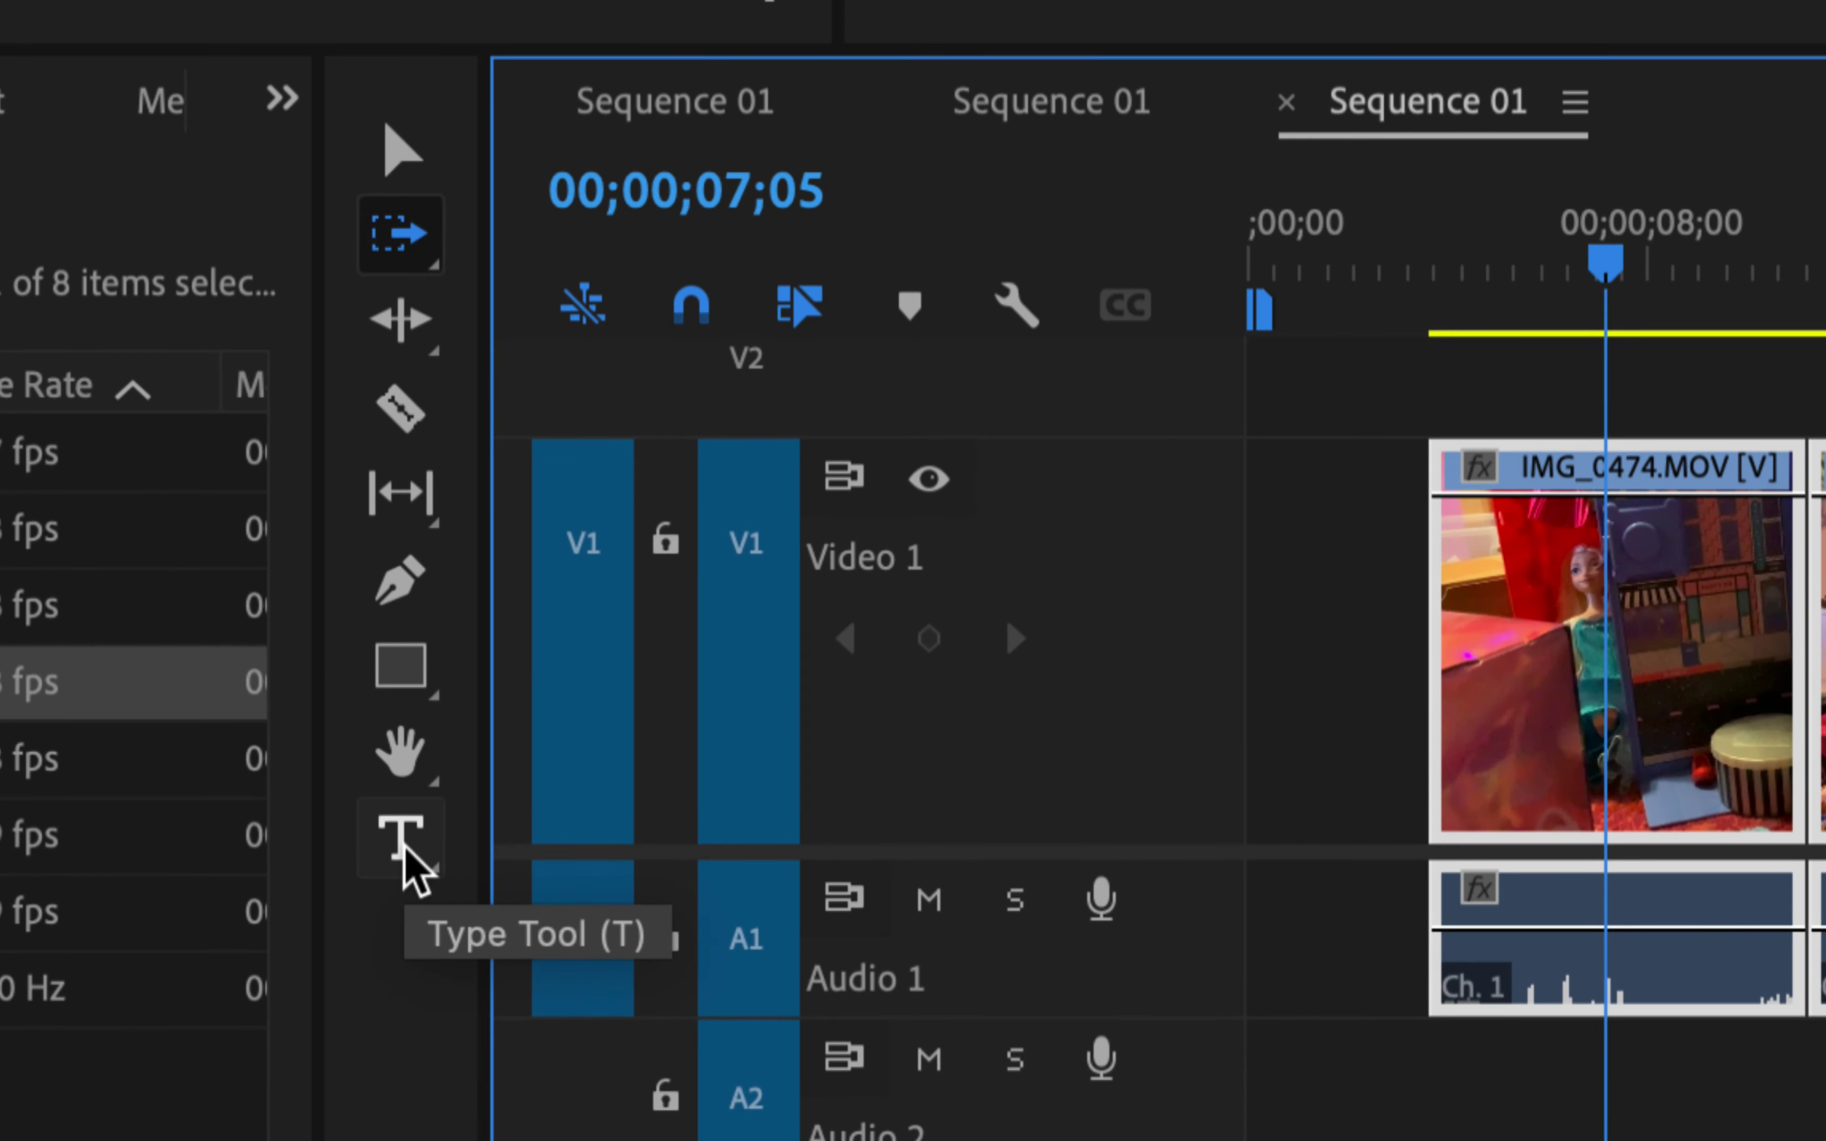
Step: Draw a text box at the top of the opening frame and type the 'linking Shot' title
{"action": "left_click", "coordinate": [402, 838]}
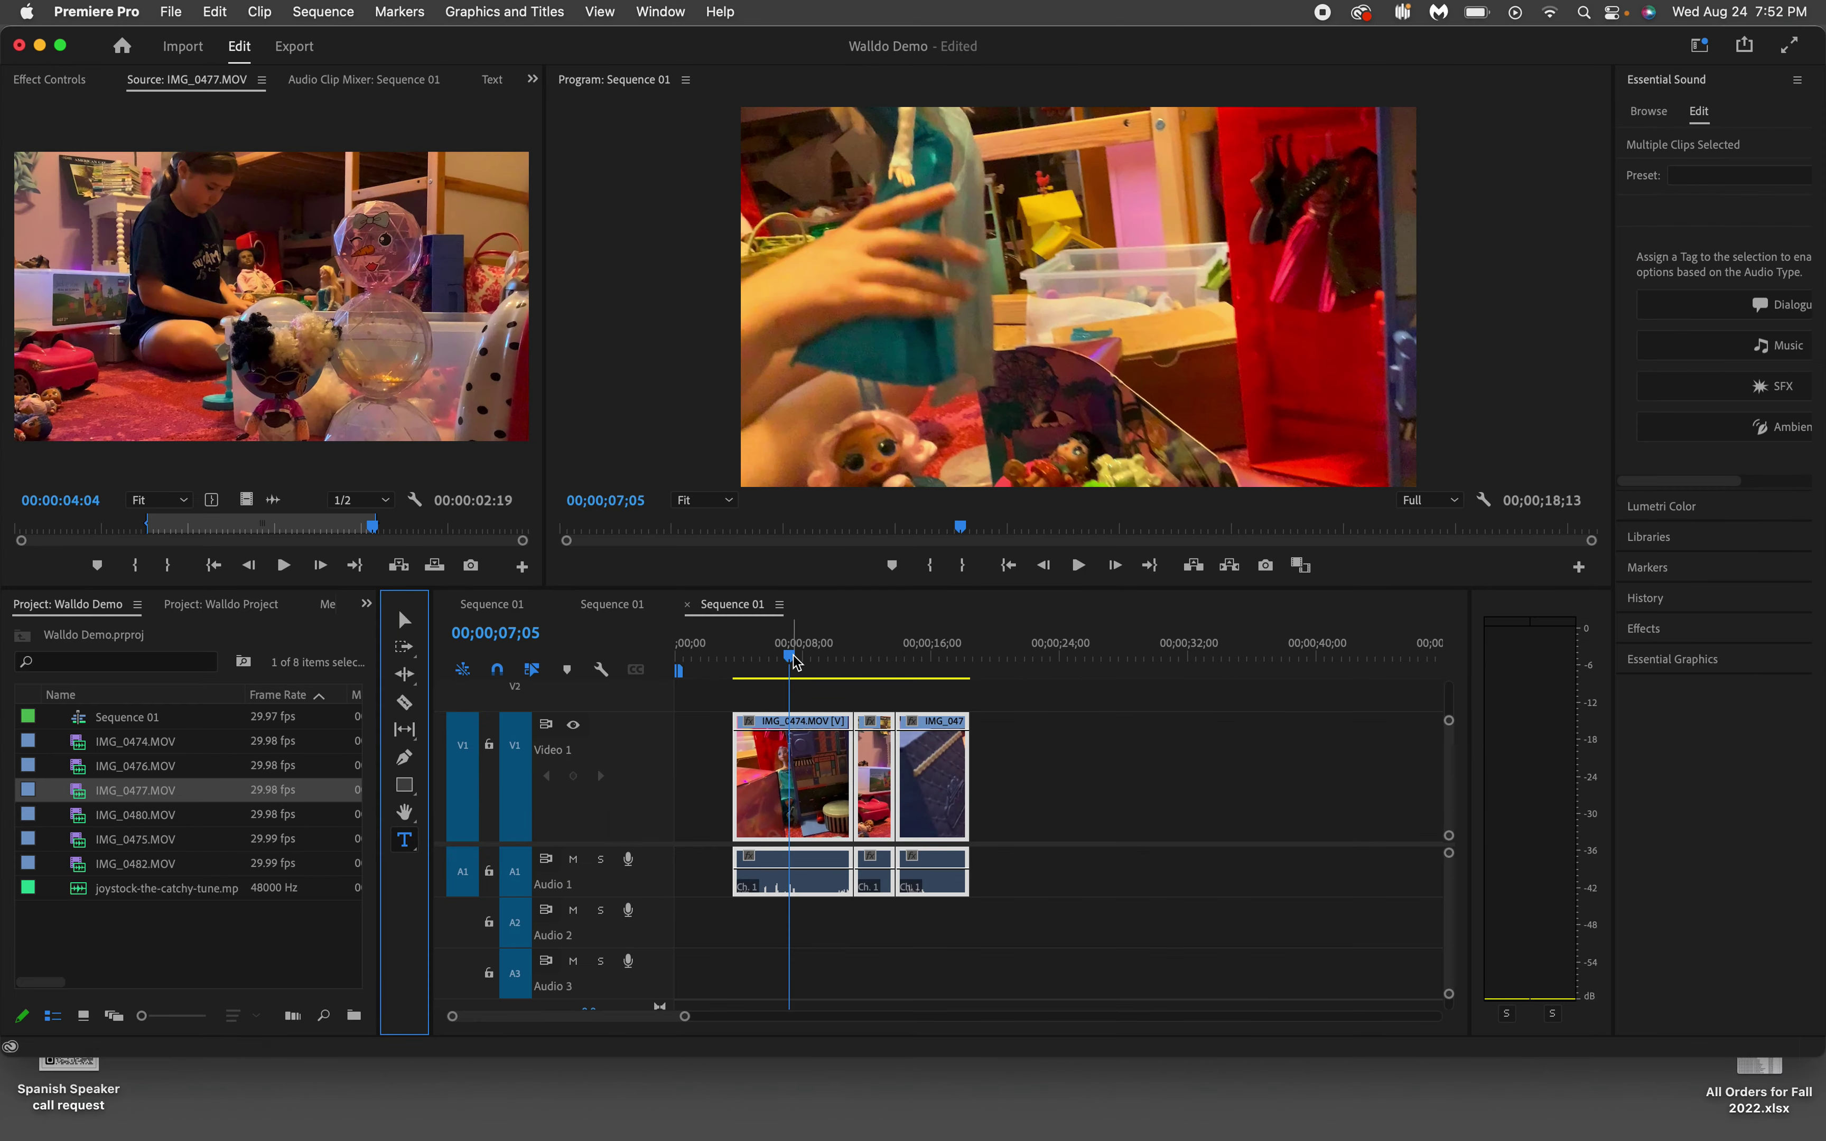
{"action": "left_click_drag", "start_coordinate": [794, 661], "coordinate": [774, 664]}
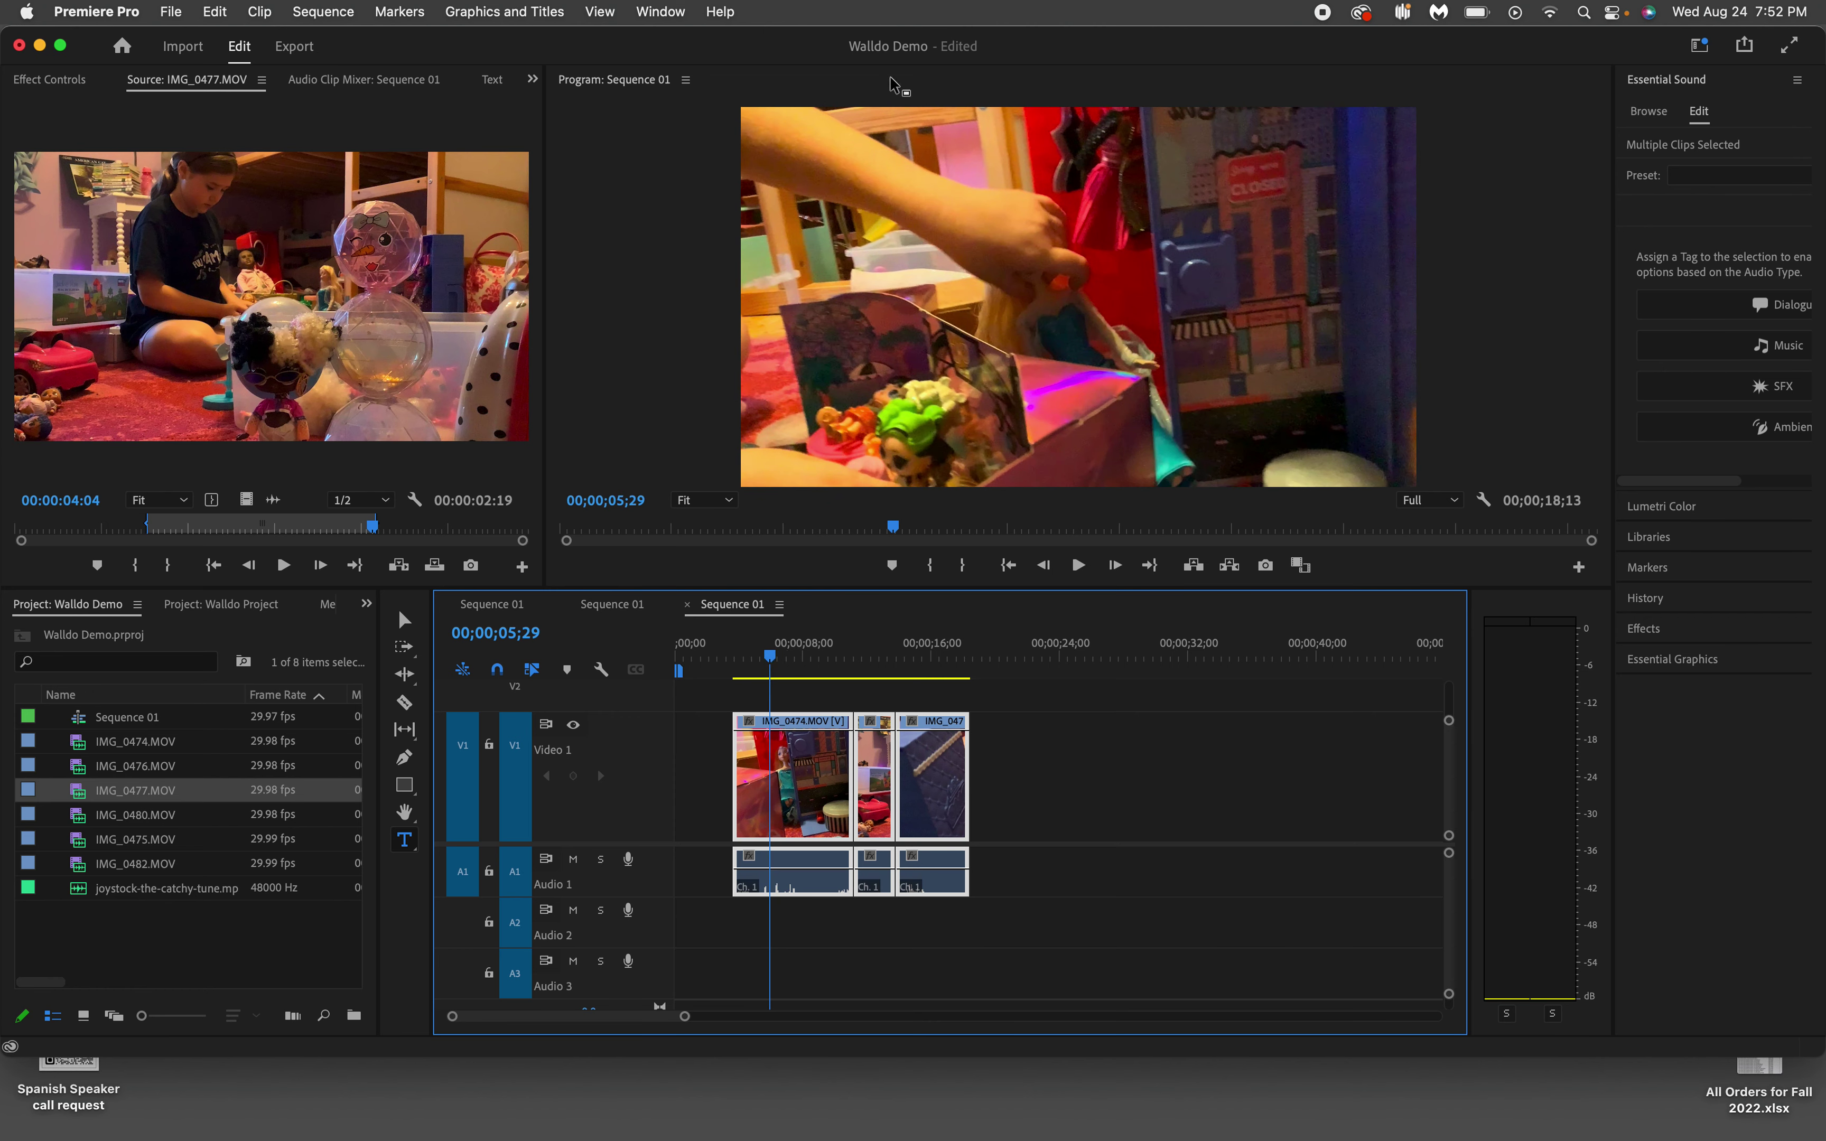
{"action": "left_click_drag", "start_coordinate": [815, 181], "coordinate": [1294, 386]}
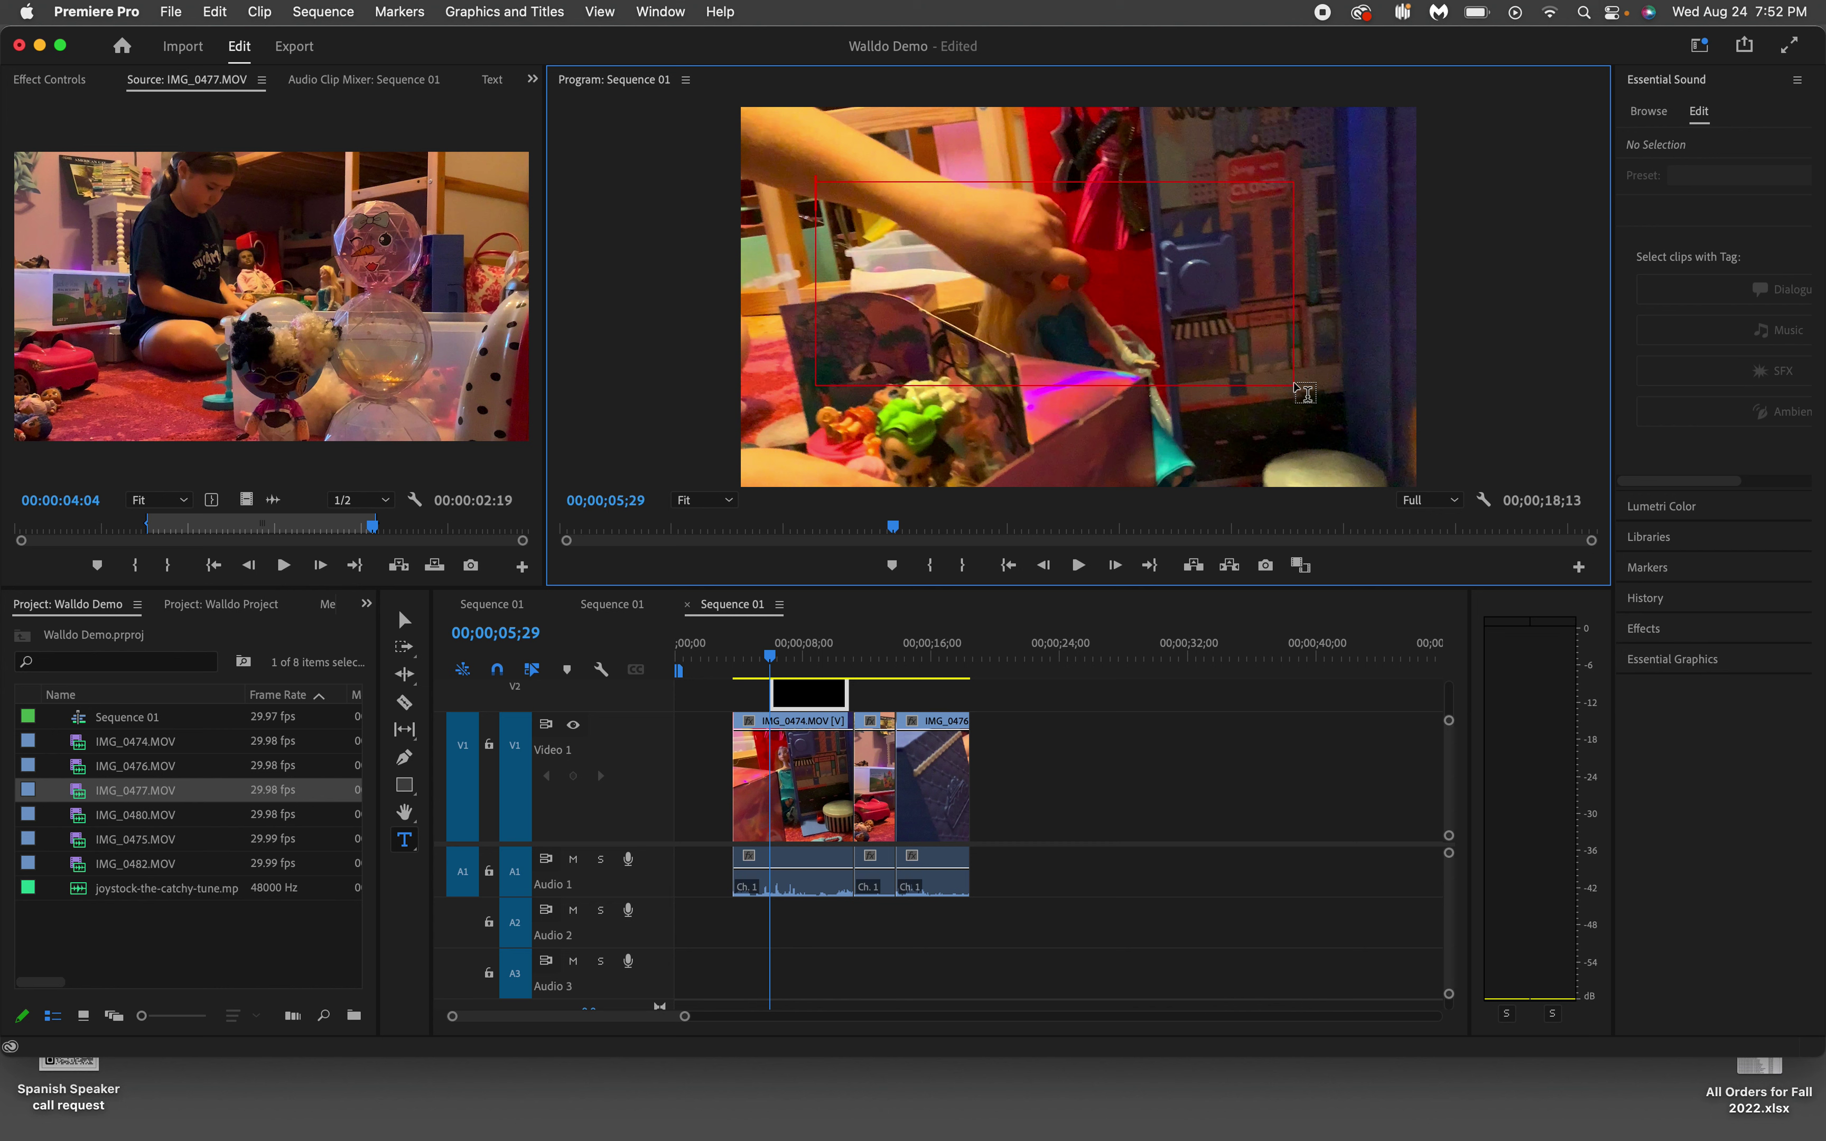
{"action": "type", "text": "linking Shot"}
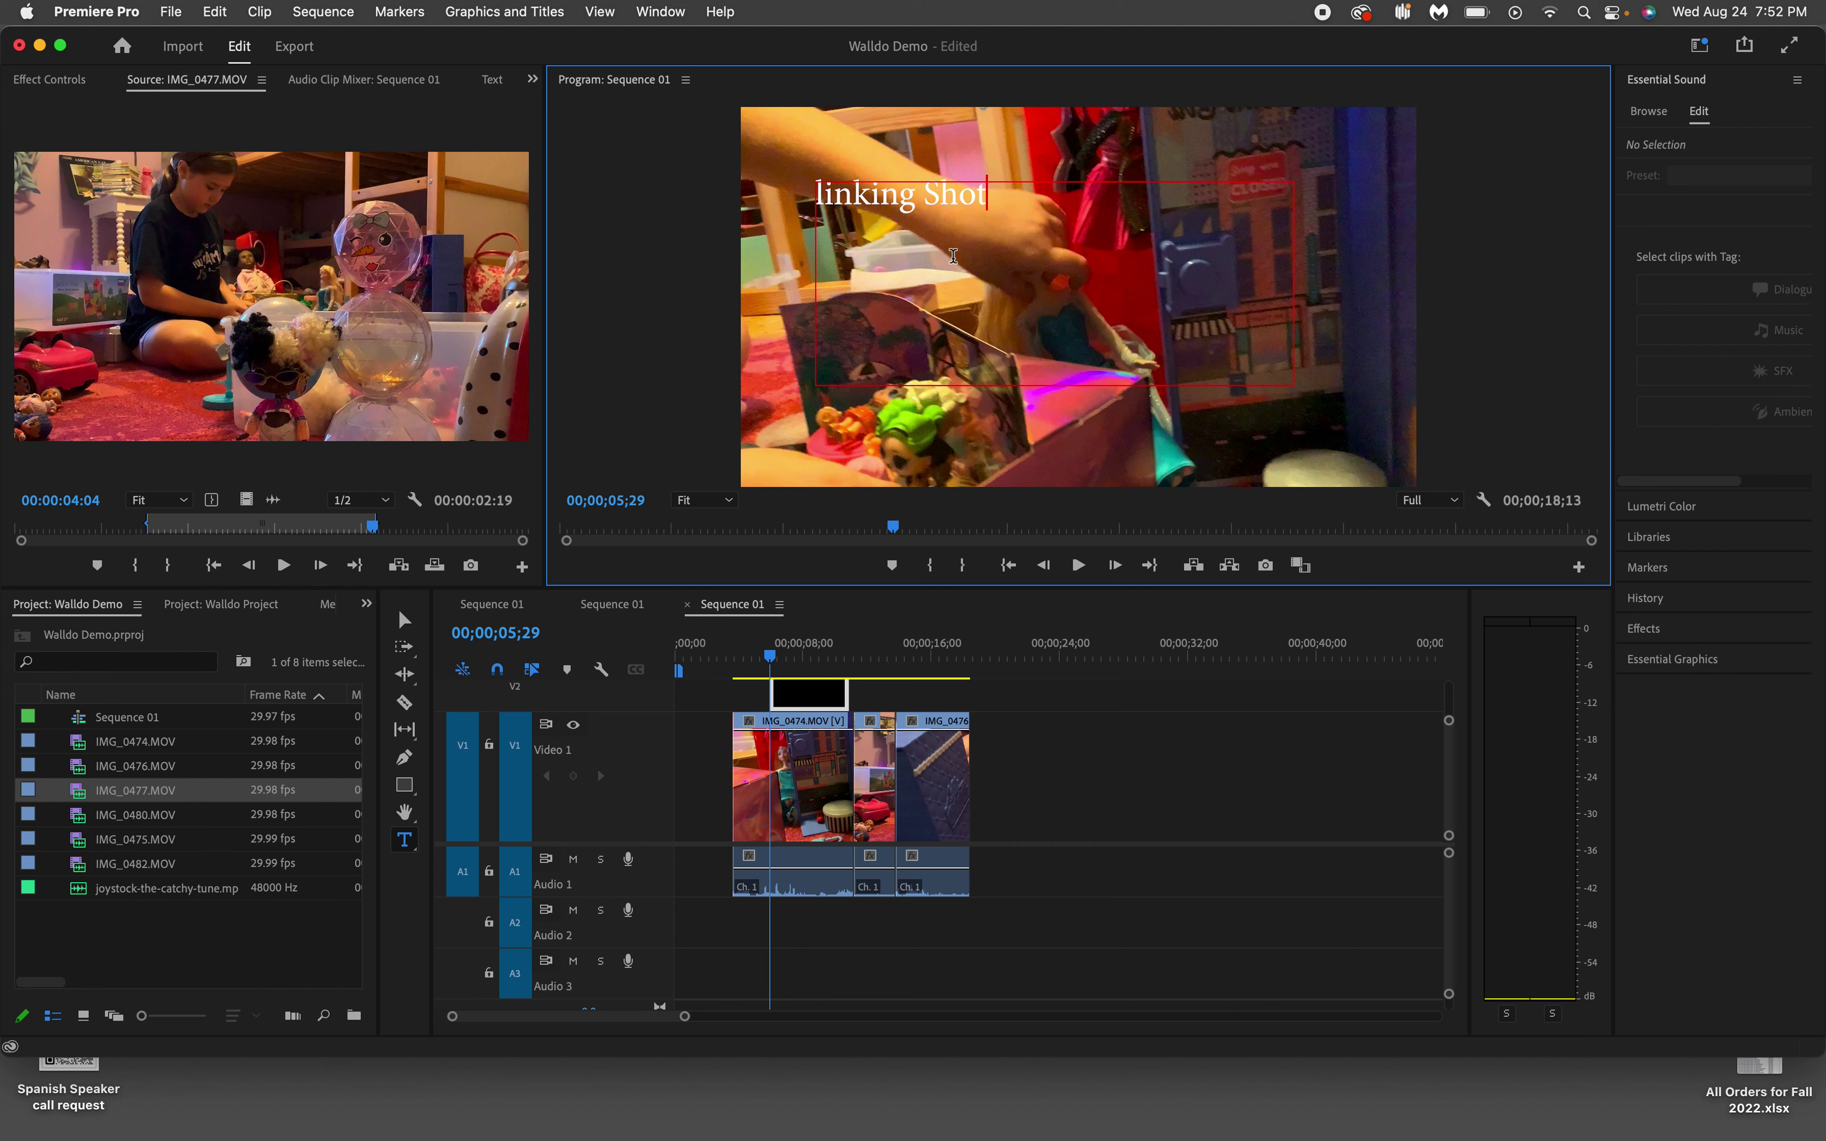
Step: Shrink the title's text box height and width to fit tightly around the words
{"action": "left_click", "coordinate": [404, 621]}
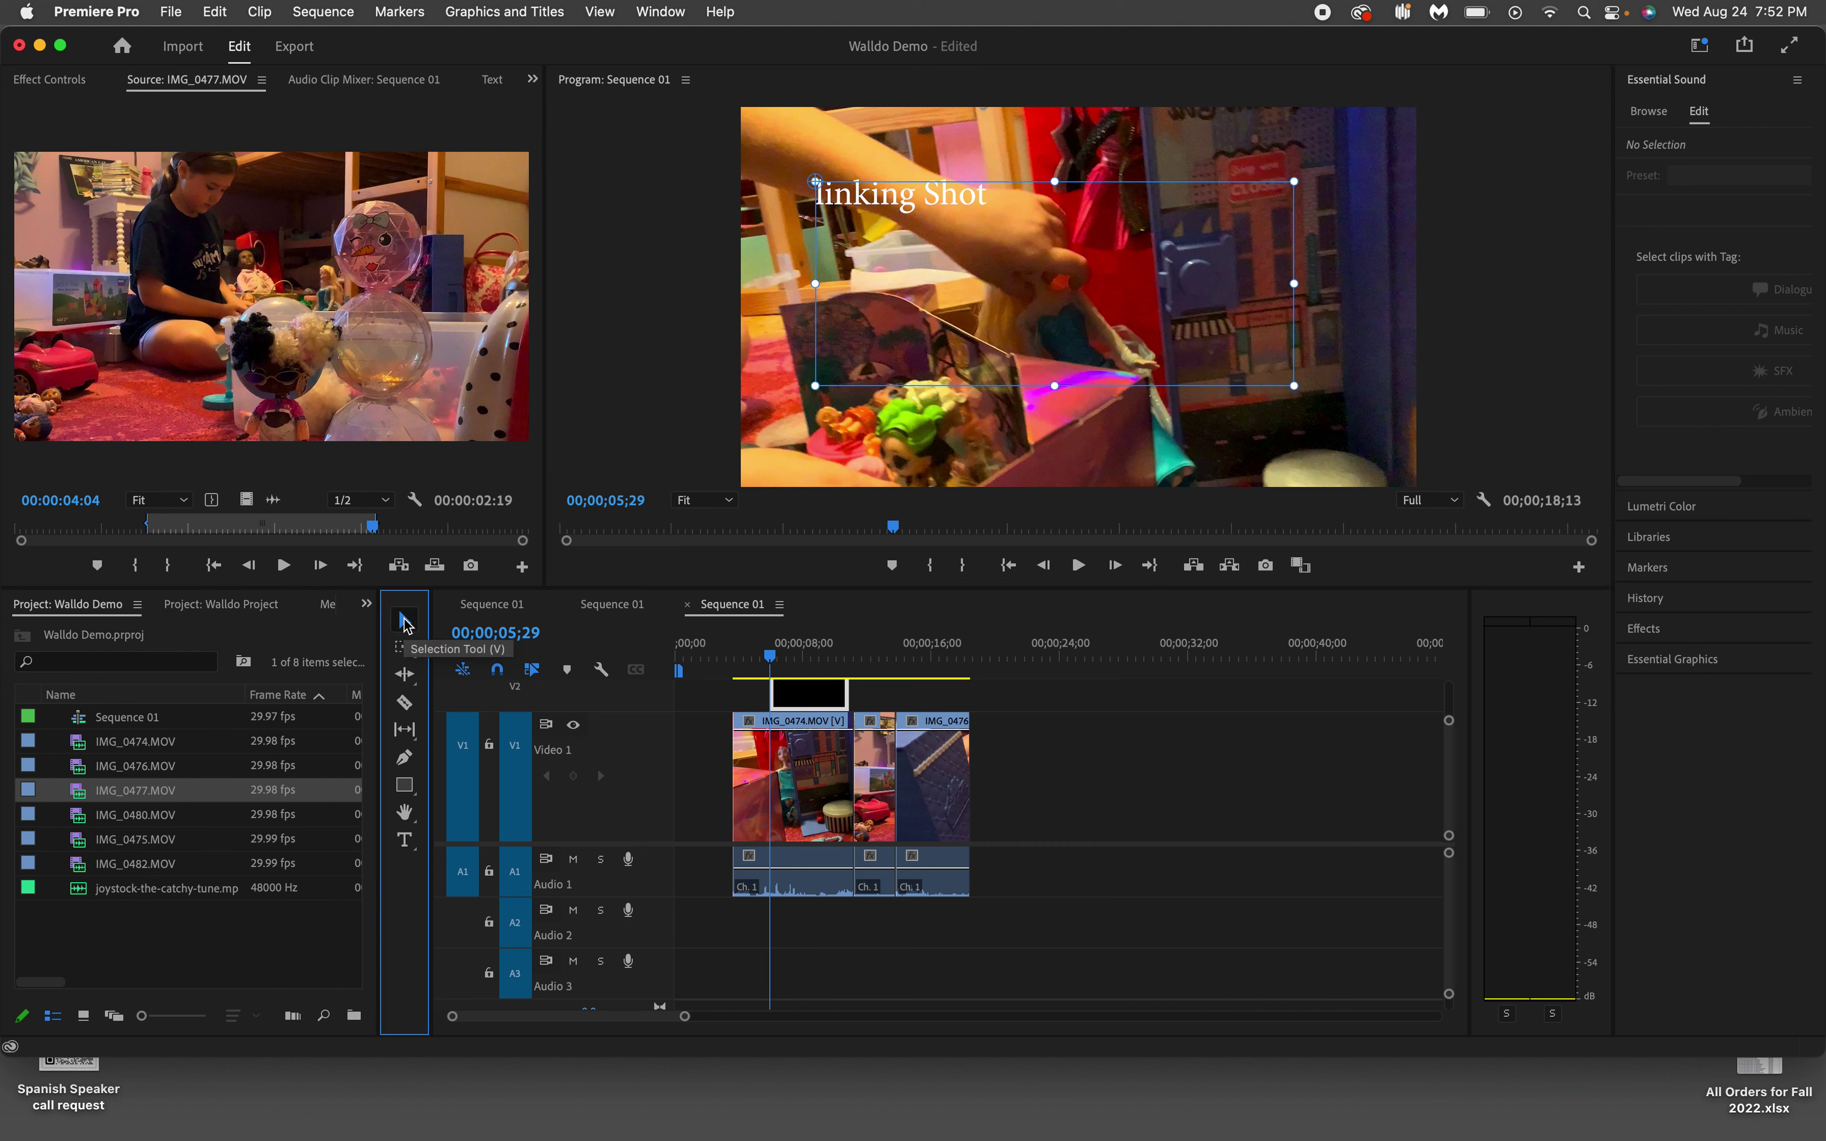
{"action": "left_click_drag", "start_coordinate": [1054, 385], "coordinate": [1054, 217]}
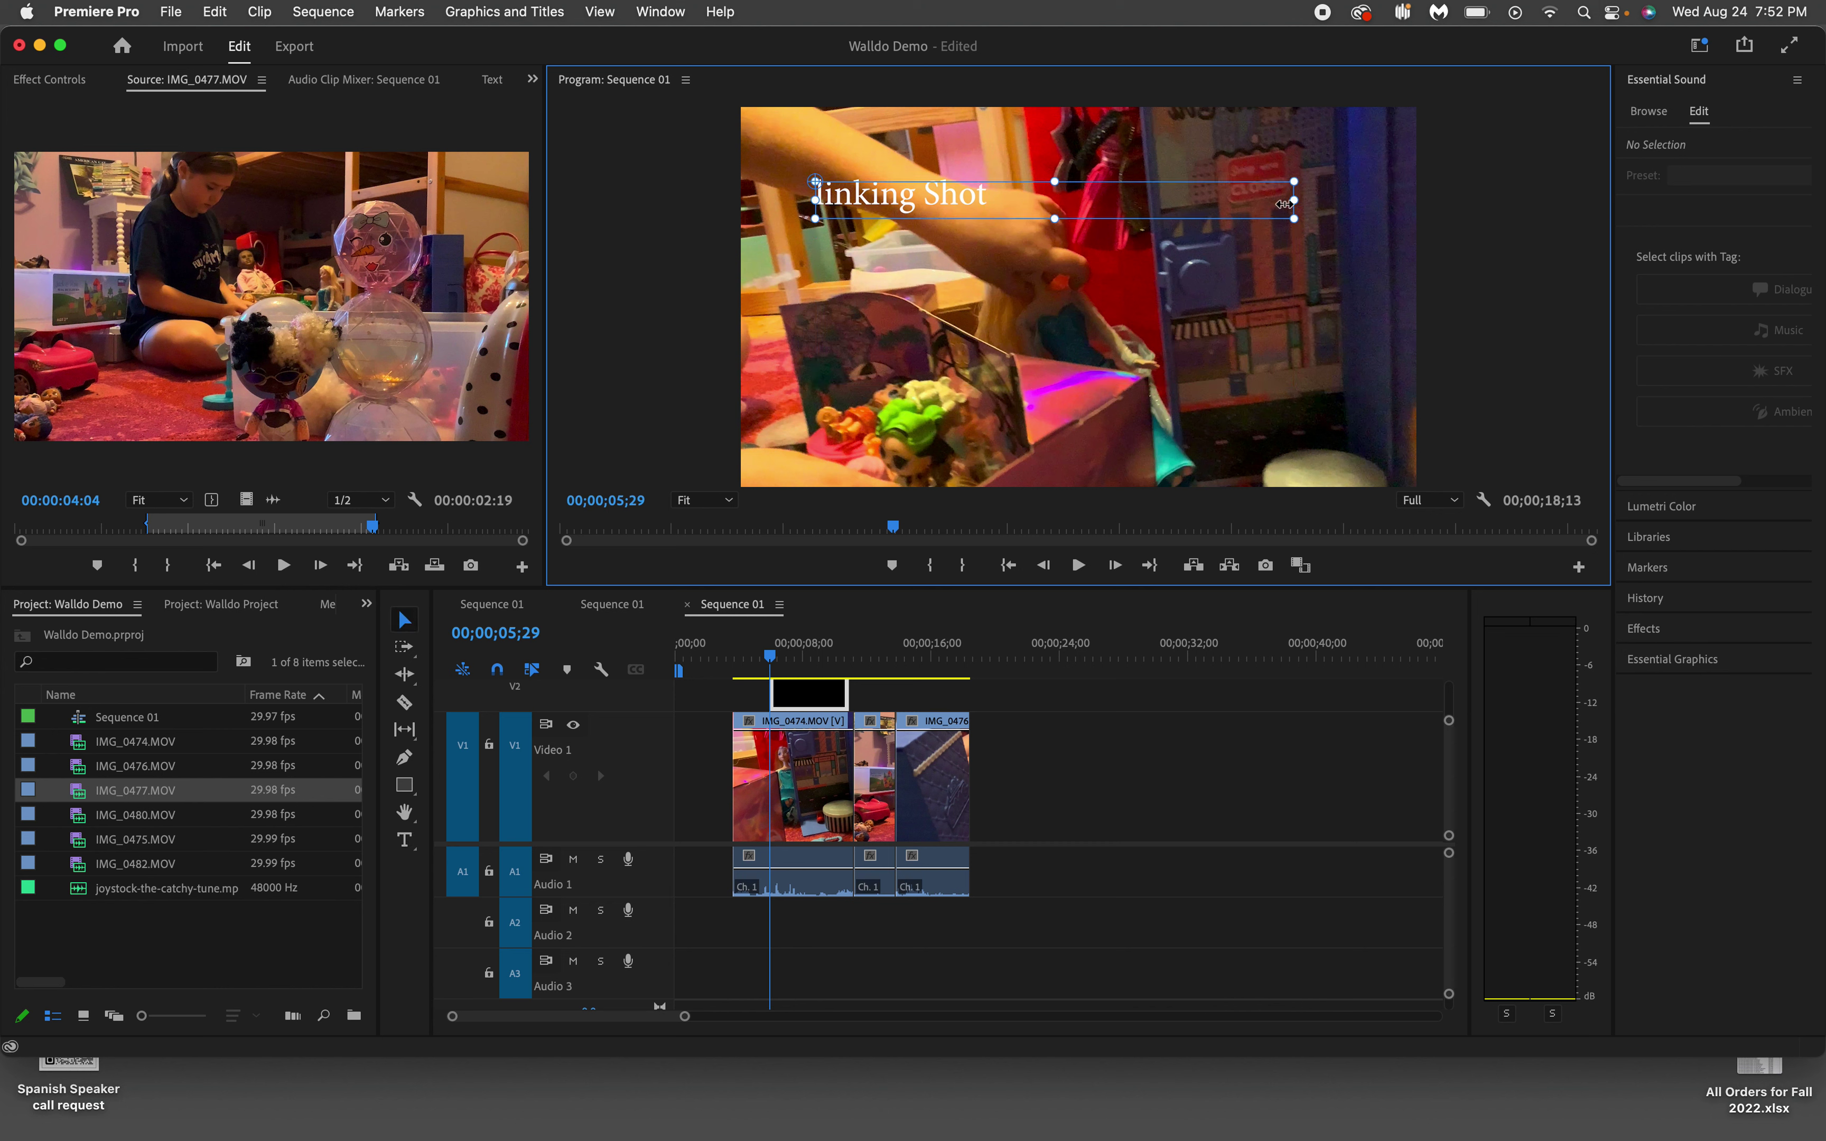
{"action": "left_click_drag", "start_coordinate": [1293, 198], "coordinate": [1010, 198]}
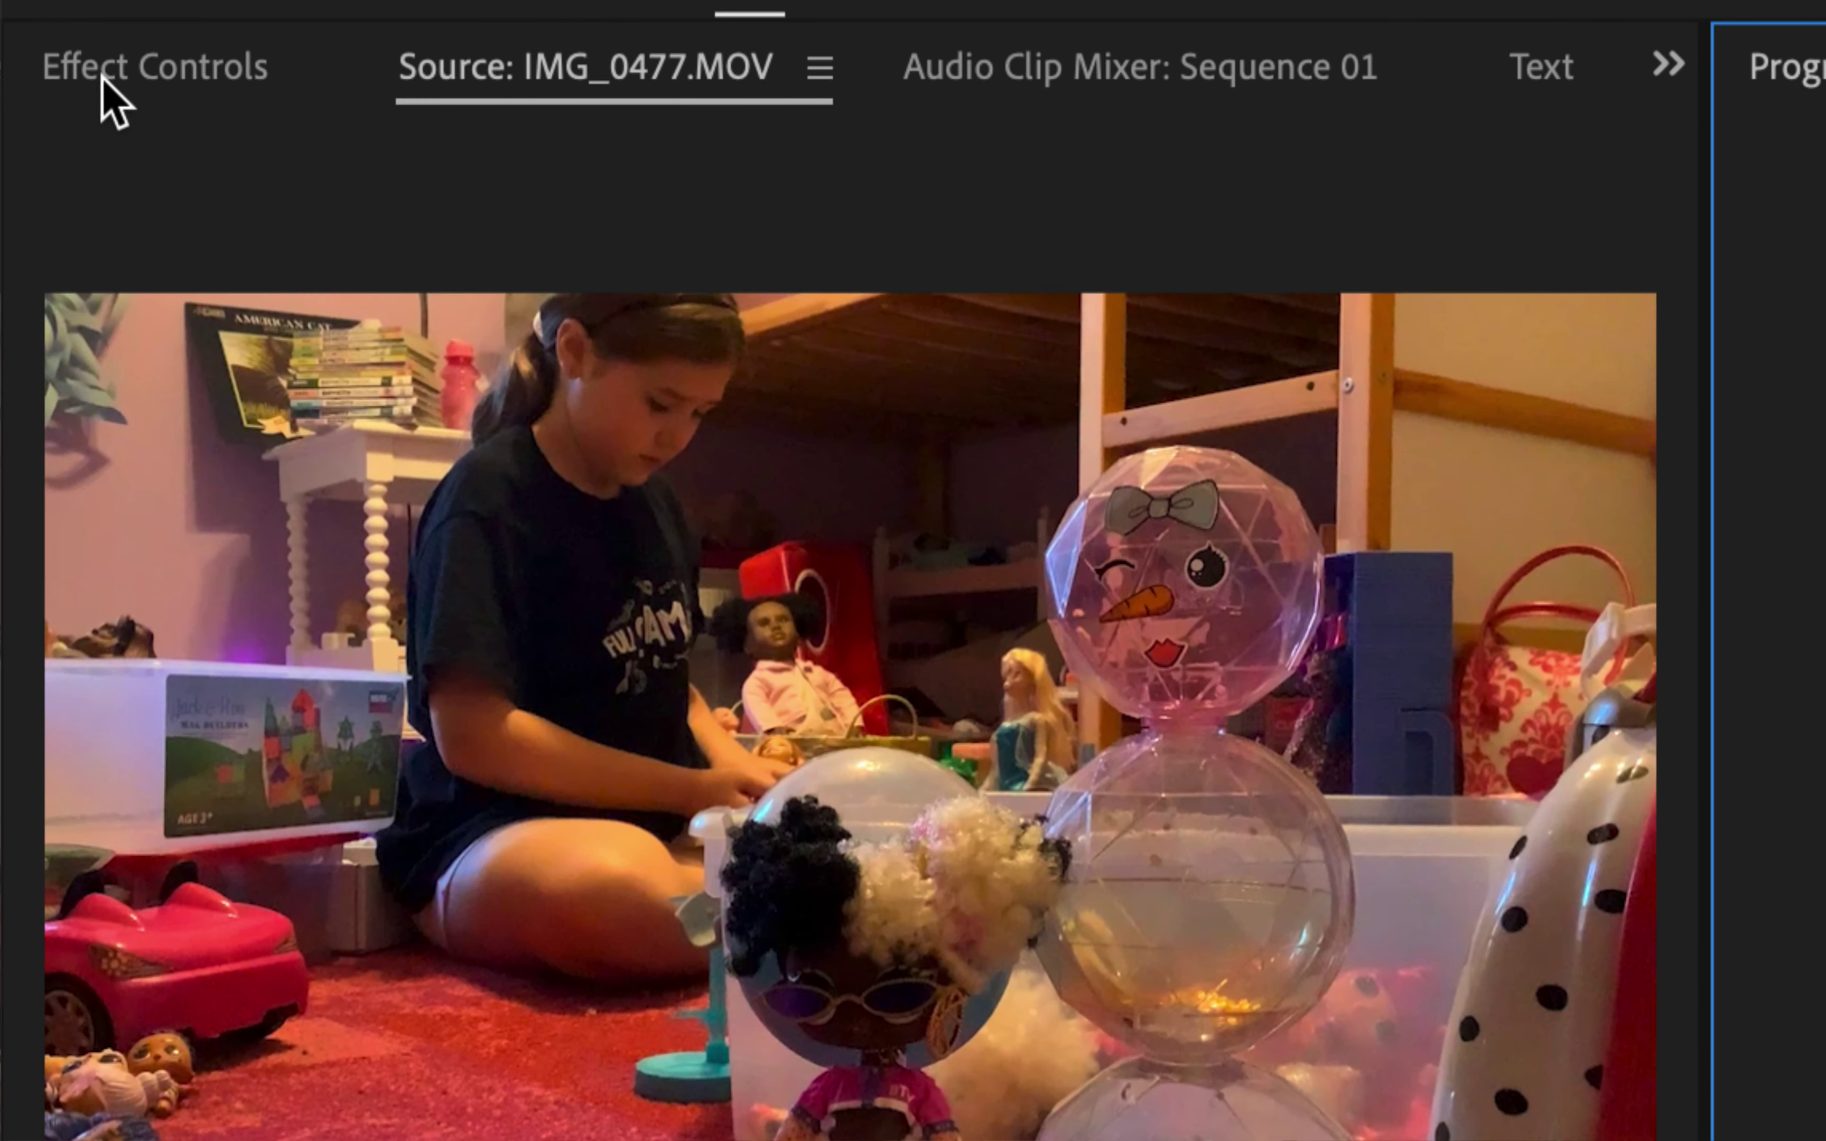
Step: Enlarge the linking Shot title to 135% scale in its Vector Motion settings
{"action": "left_click", "coordinate": [39, 80]}
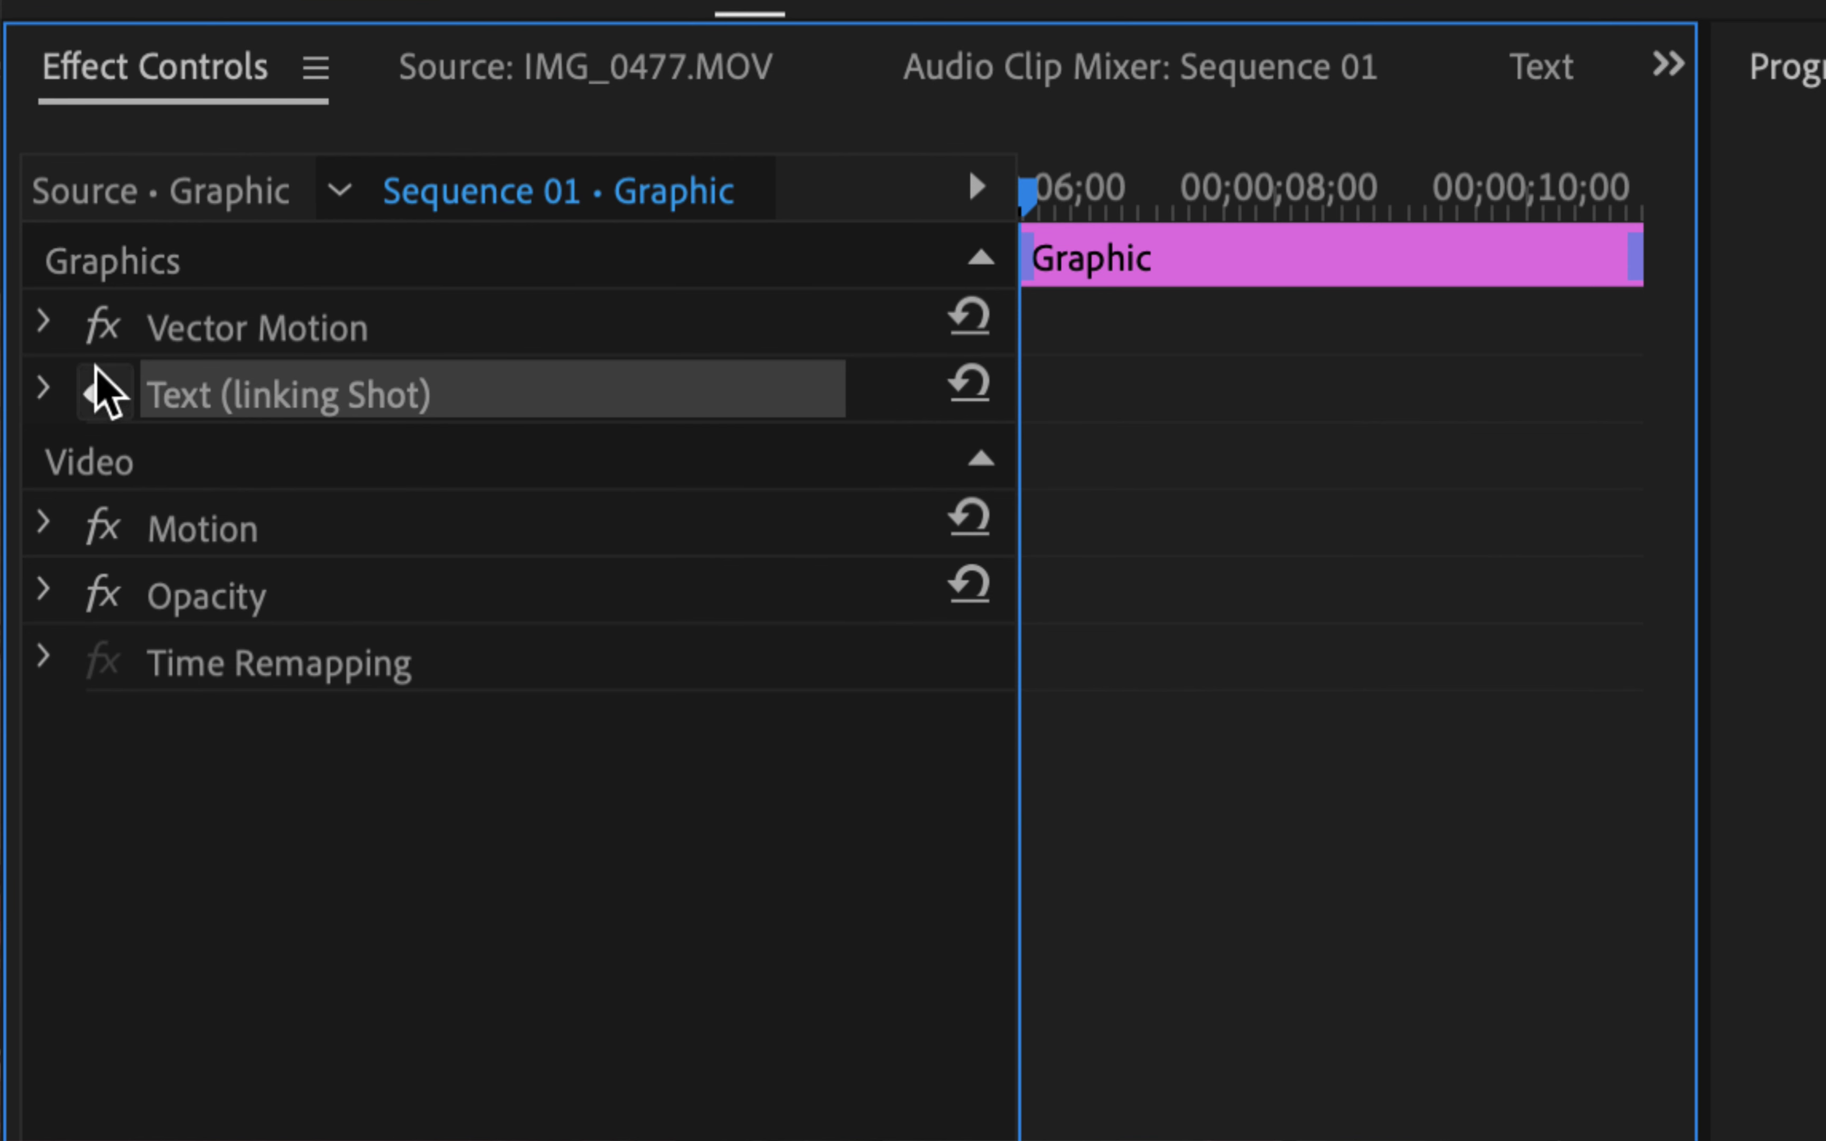
{"action": "left_click", "coordinate": [42, 391]}
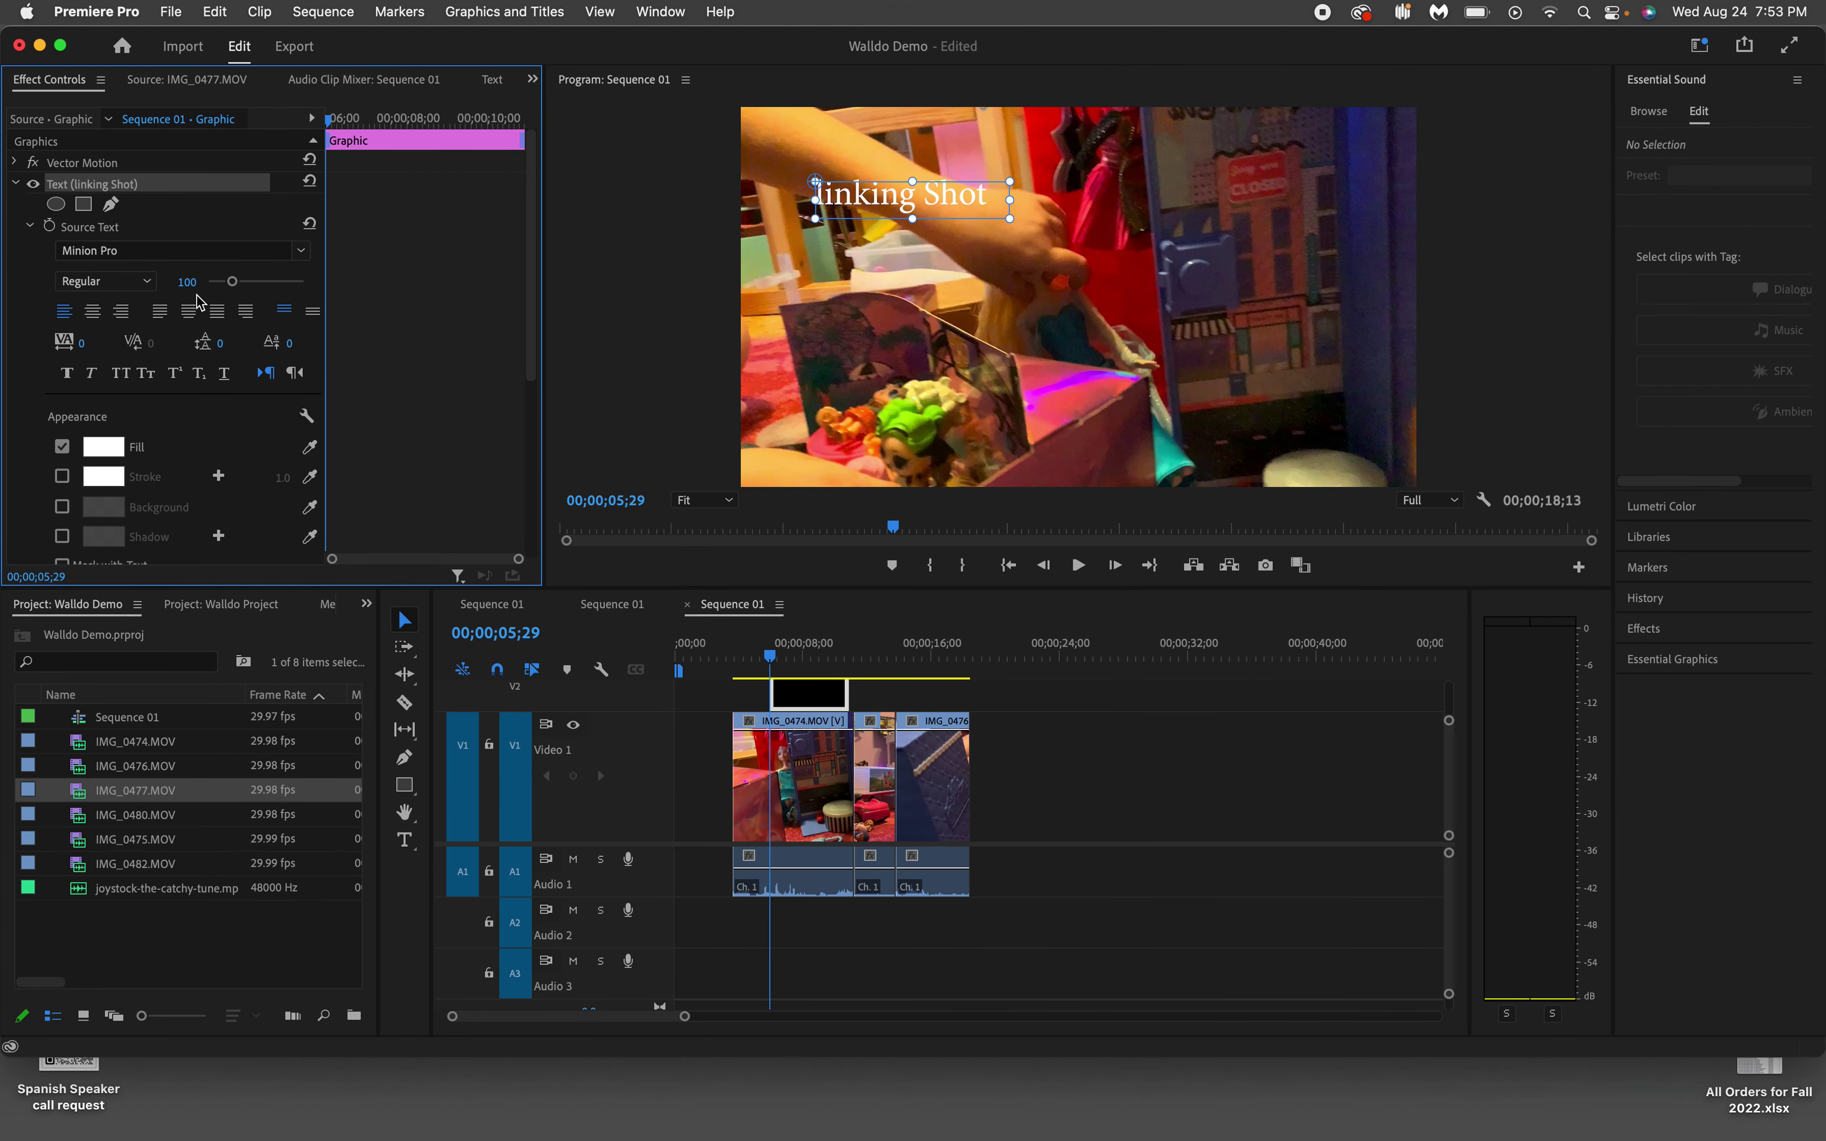
{"action": "left_click", "coordinate": [15, 183]}
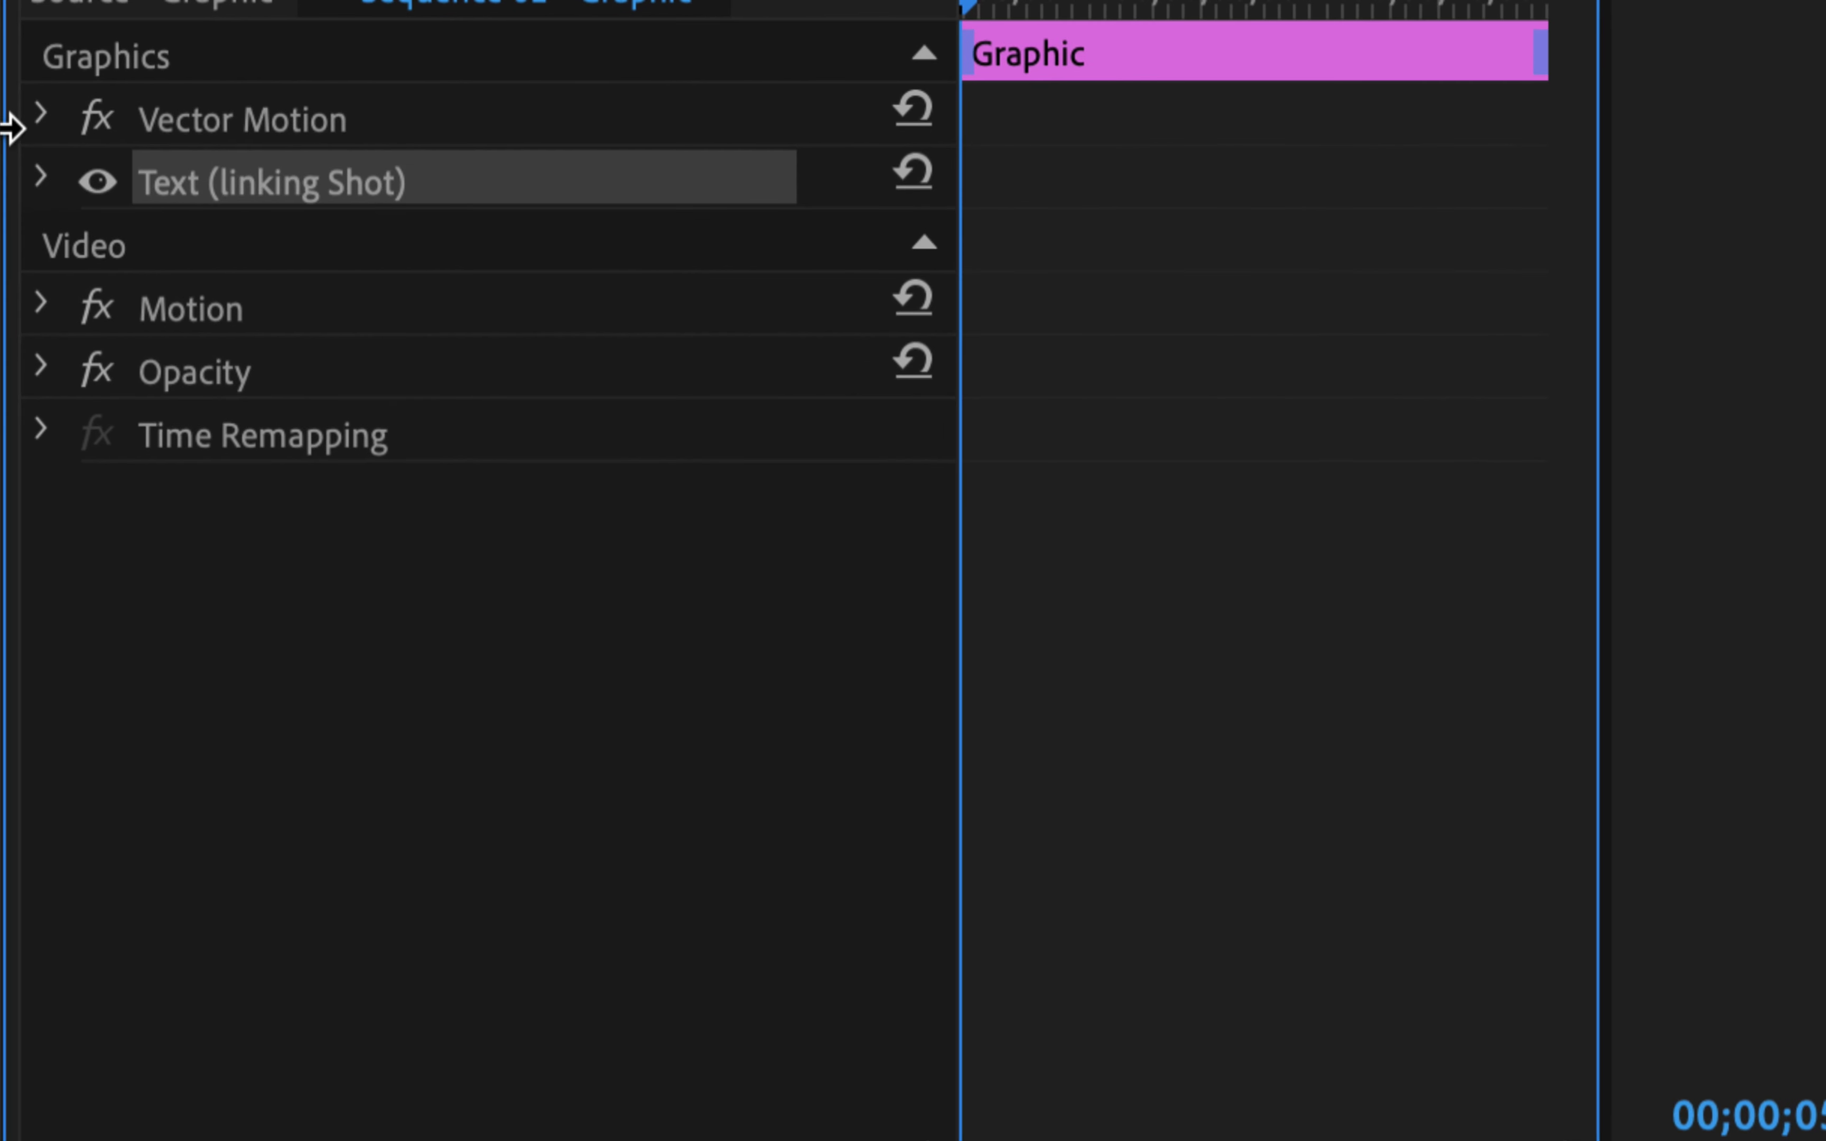
{"action": "left_click", "coordinate": [14, 162]}
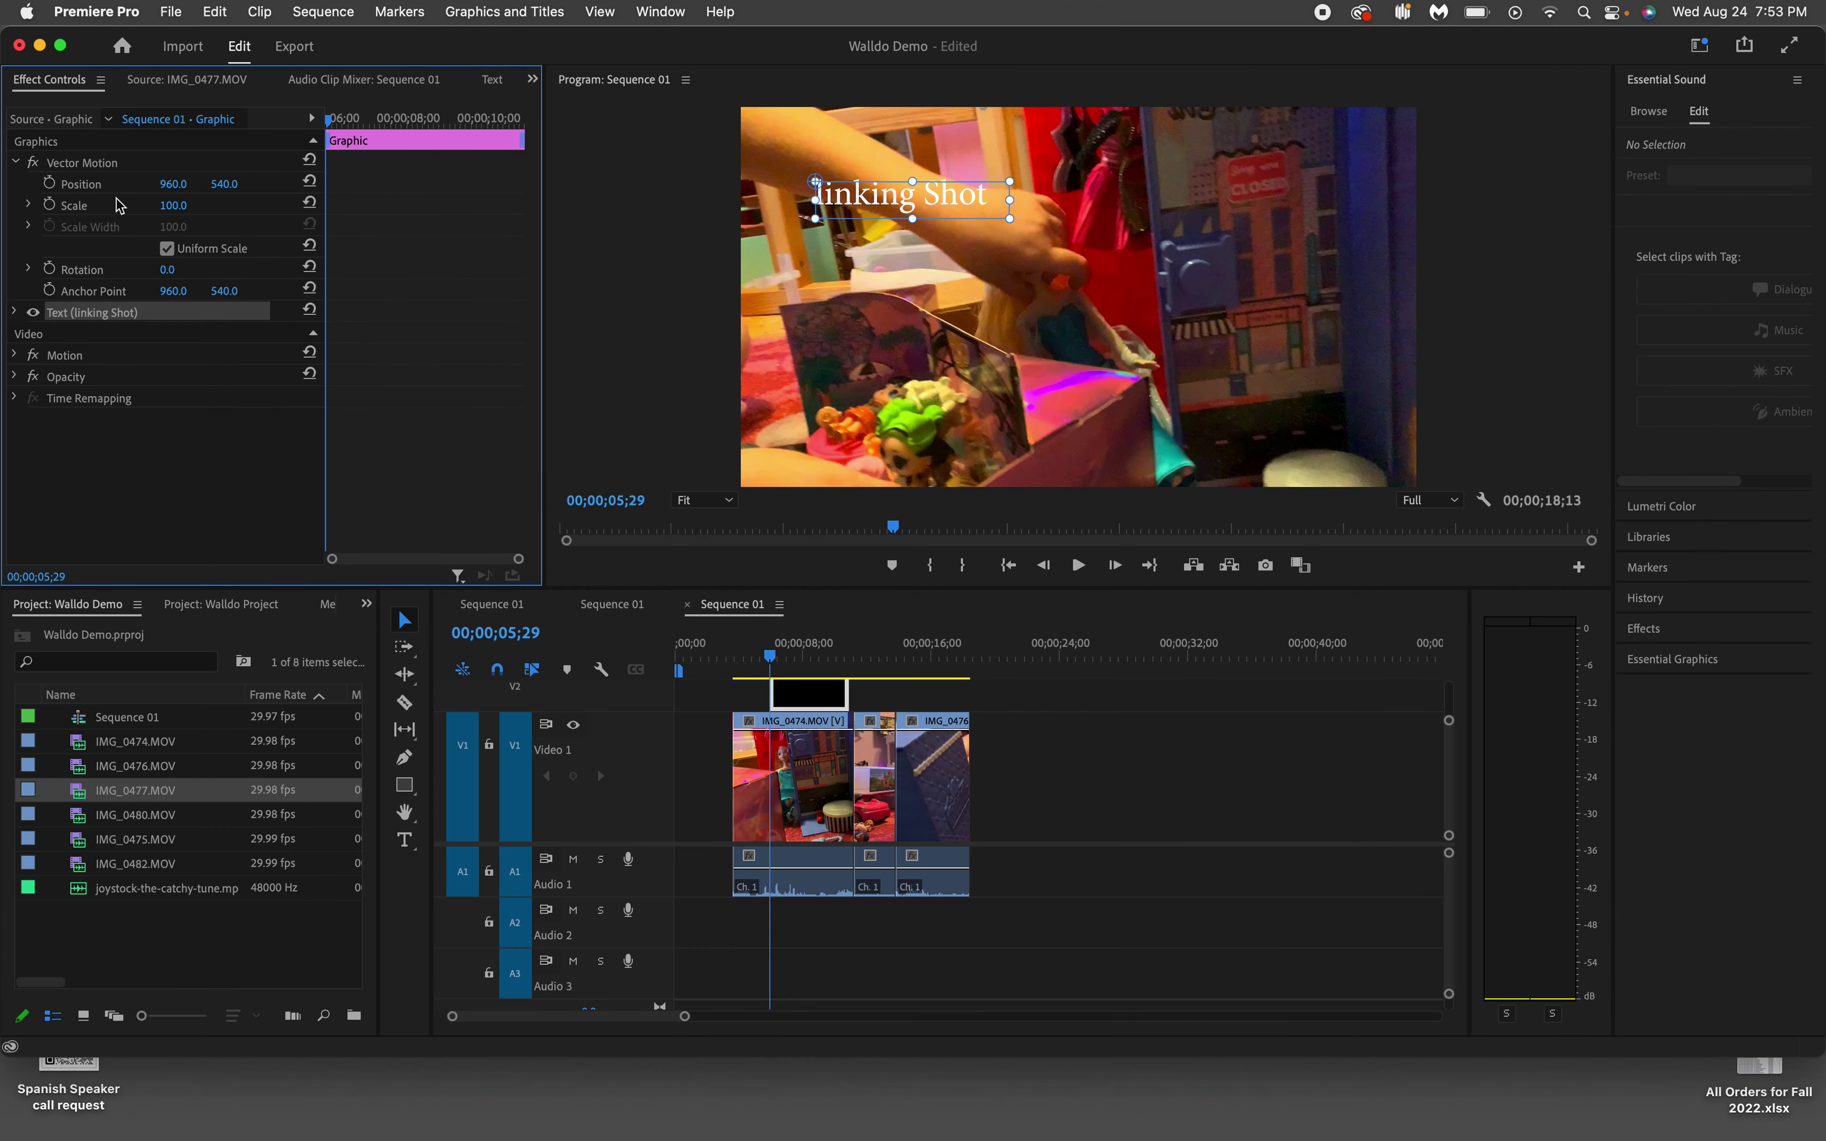
{"action": "mouse_move", "coordinate": [172, 206]}
{"action": "left_mouse_down"}
{"action": "mouse_move", "coordinate": [211, 206]}
{"action": "mouse_move", "coordinate": [151, 205]}
{"action": "mouse_move", "coordinate": [208, 205]}
{"action": "left_mouse_up"}
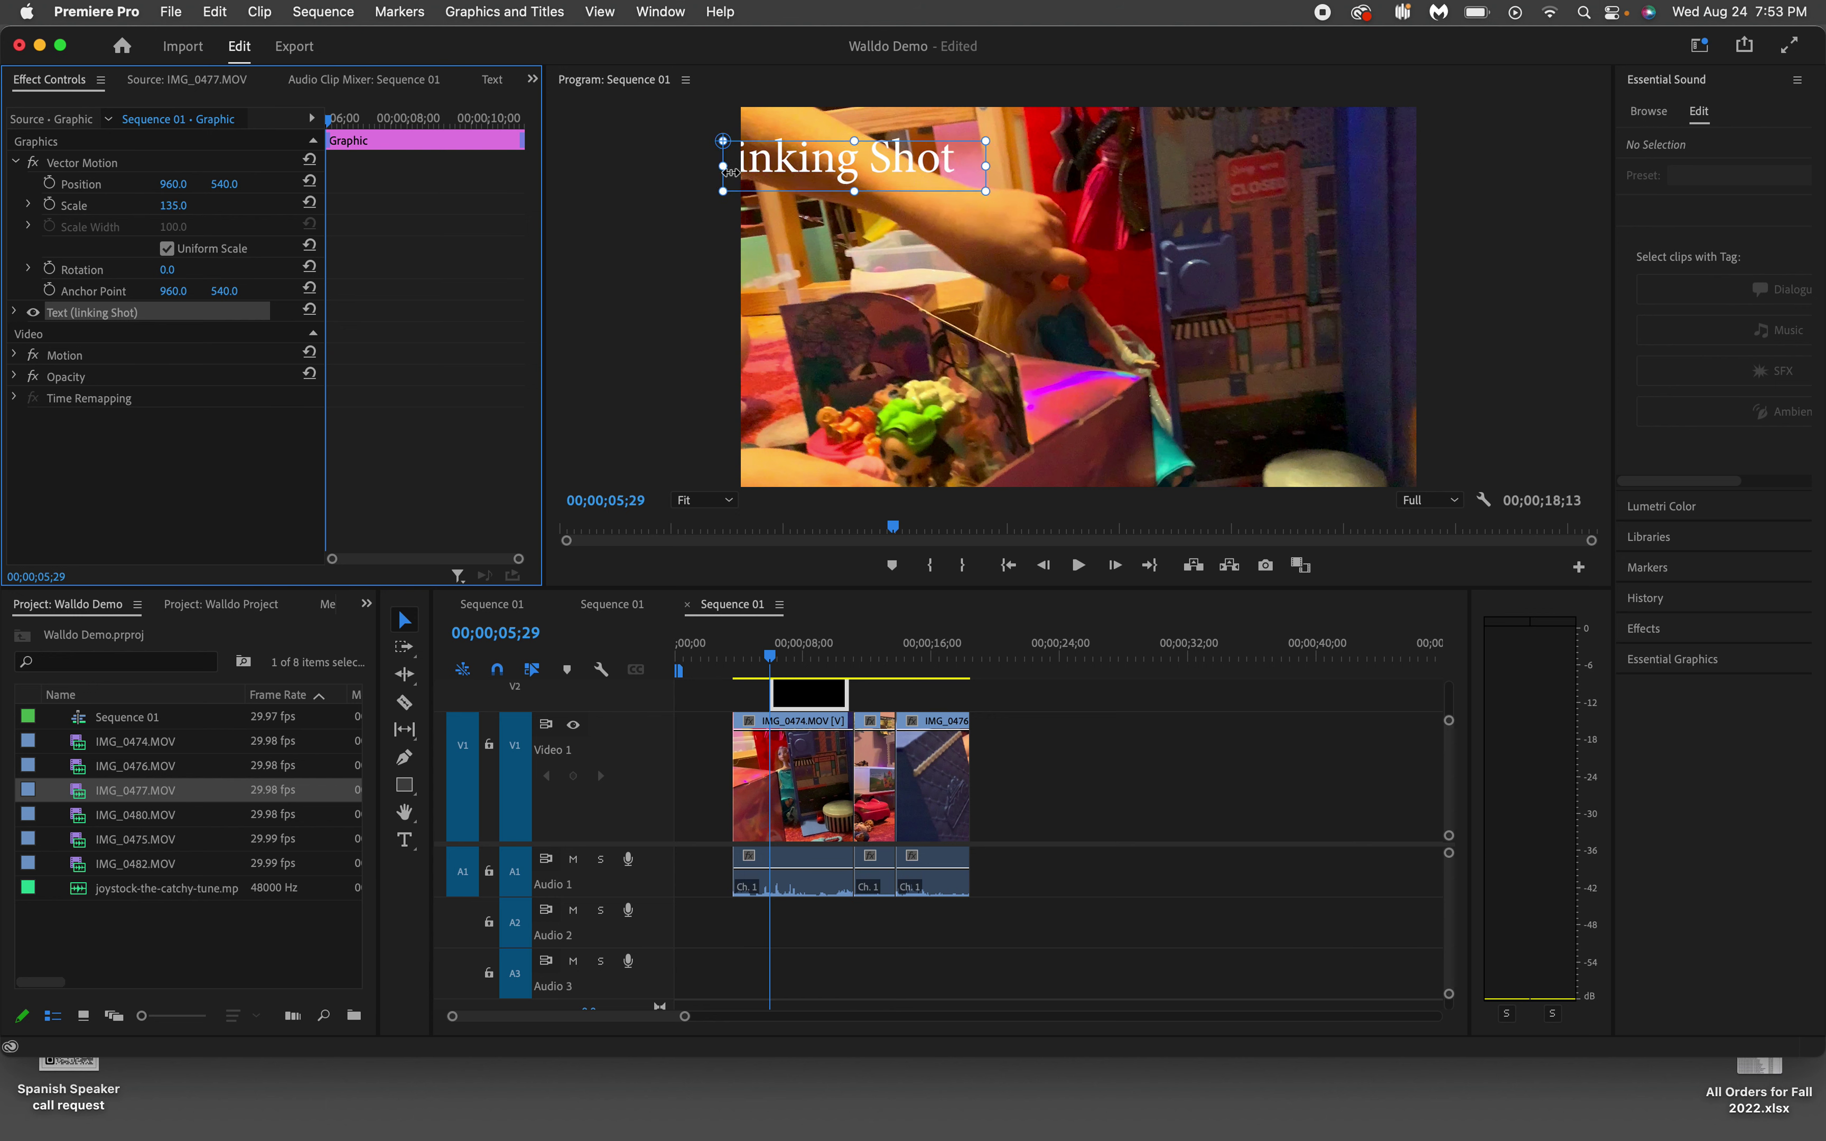
Step: Move the title to the lower right of the frame, at position 946, 519
{"action": "left_click_drag", "start_coordinate": [780, 164], "coordinate": [1194, 457]}
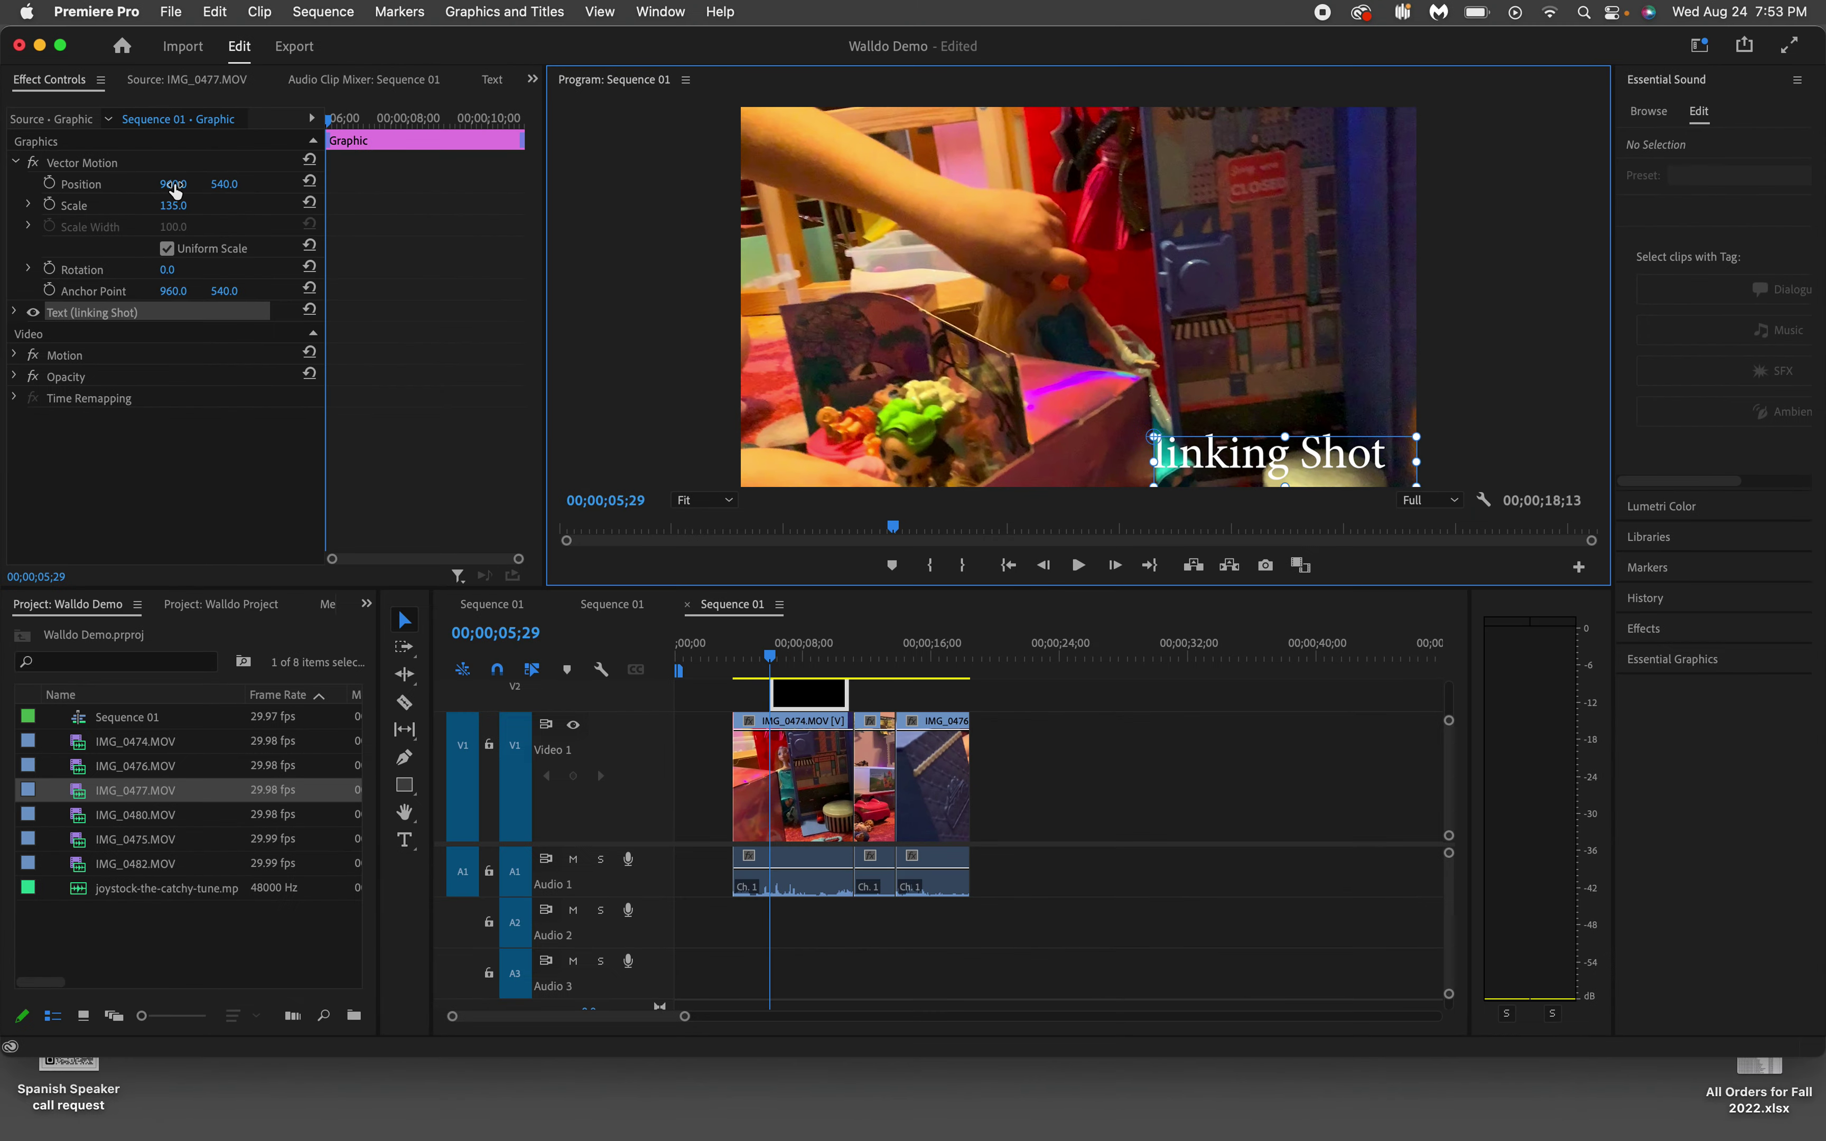
{"action": "mouse_move", "coordinate": [175, 191]}
{"action": "left_mouse_down"}
{"action": "mouse_move", "coordinate": [219, 184]}
{"action": "mouse_move", "coordinate": [162, 192]}
{"action": "left_mouse_up"}
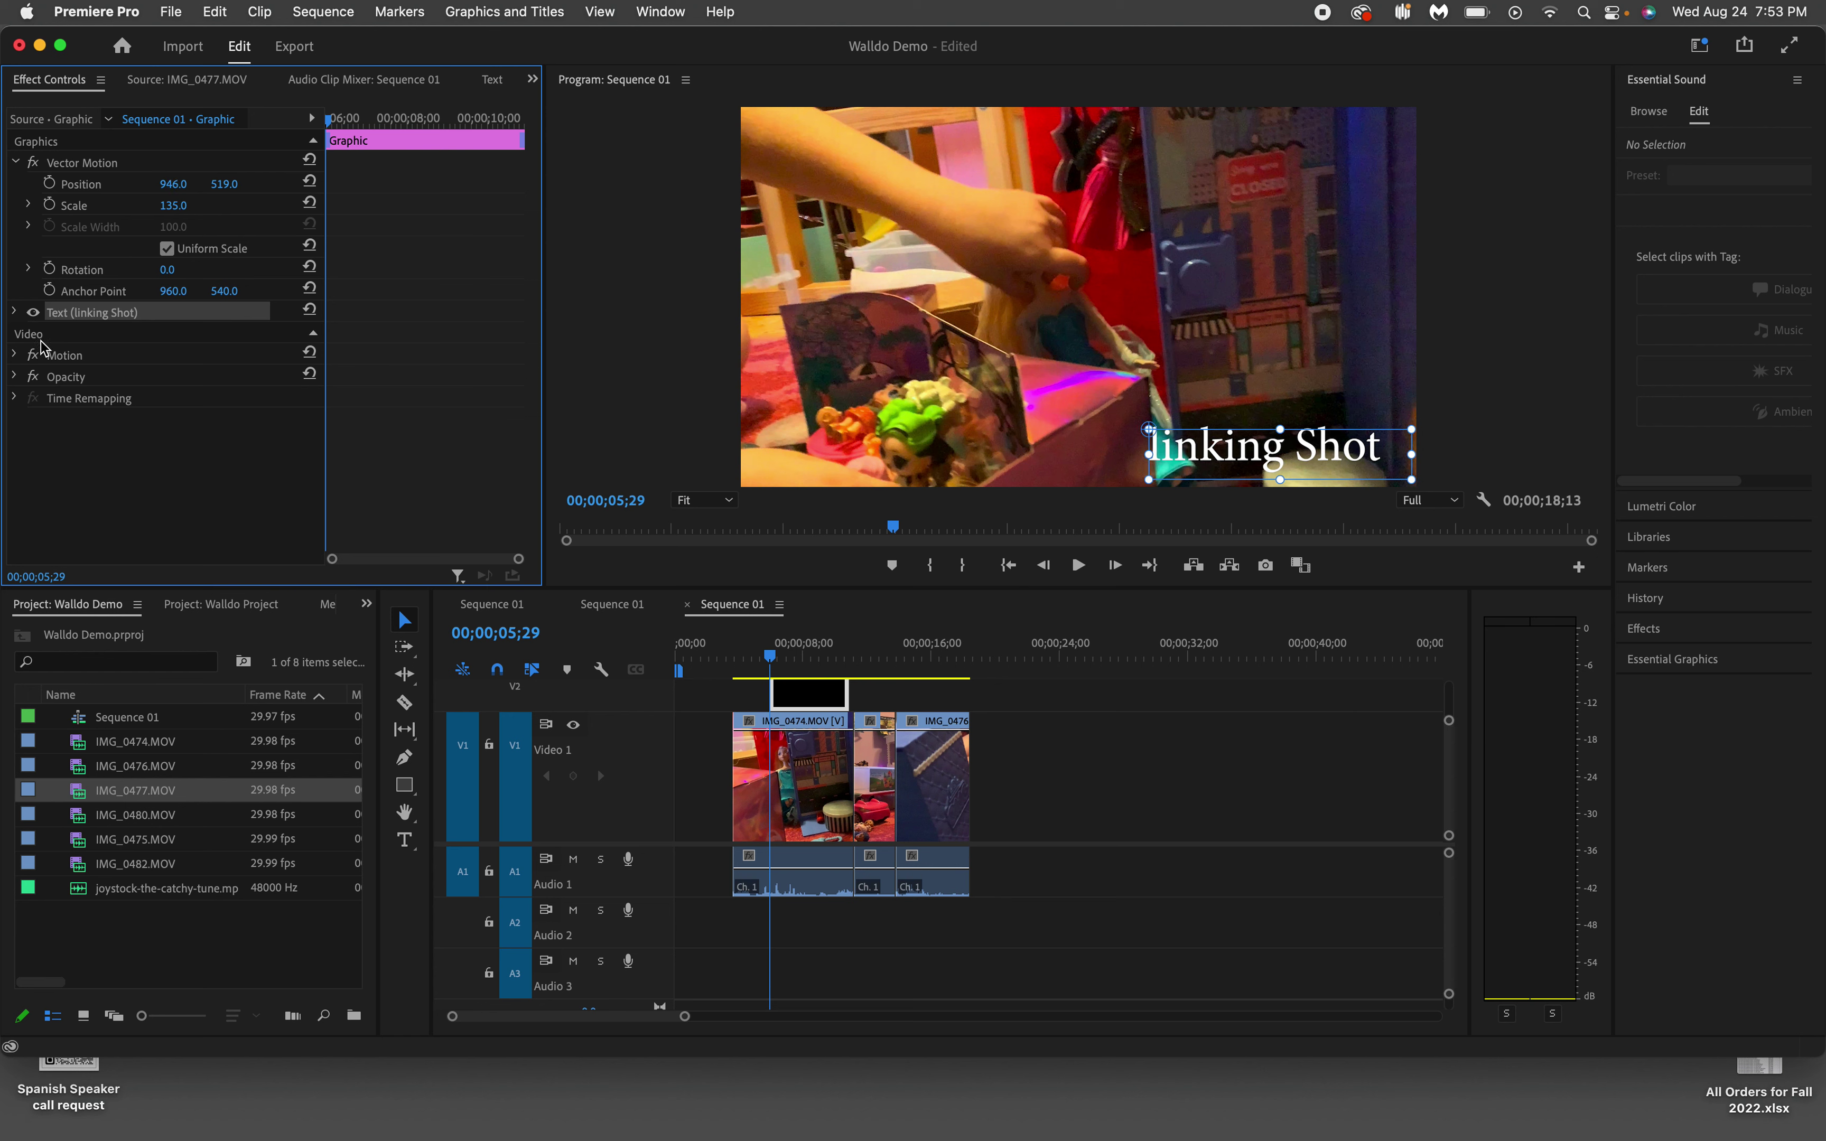
{"action": "left_click", "coordinate": [16, 163]}
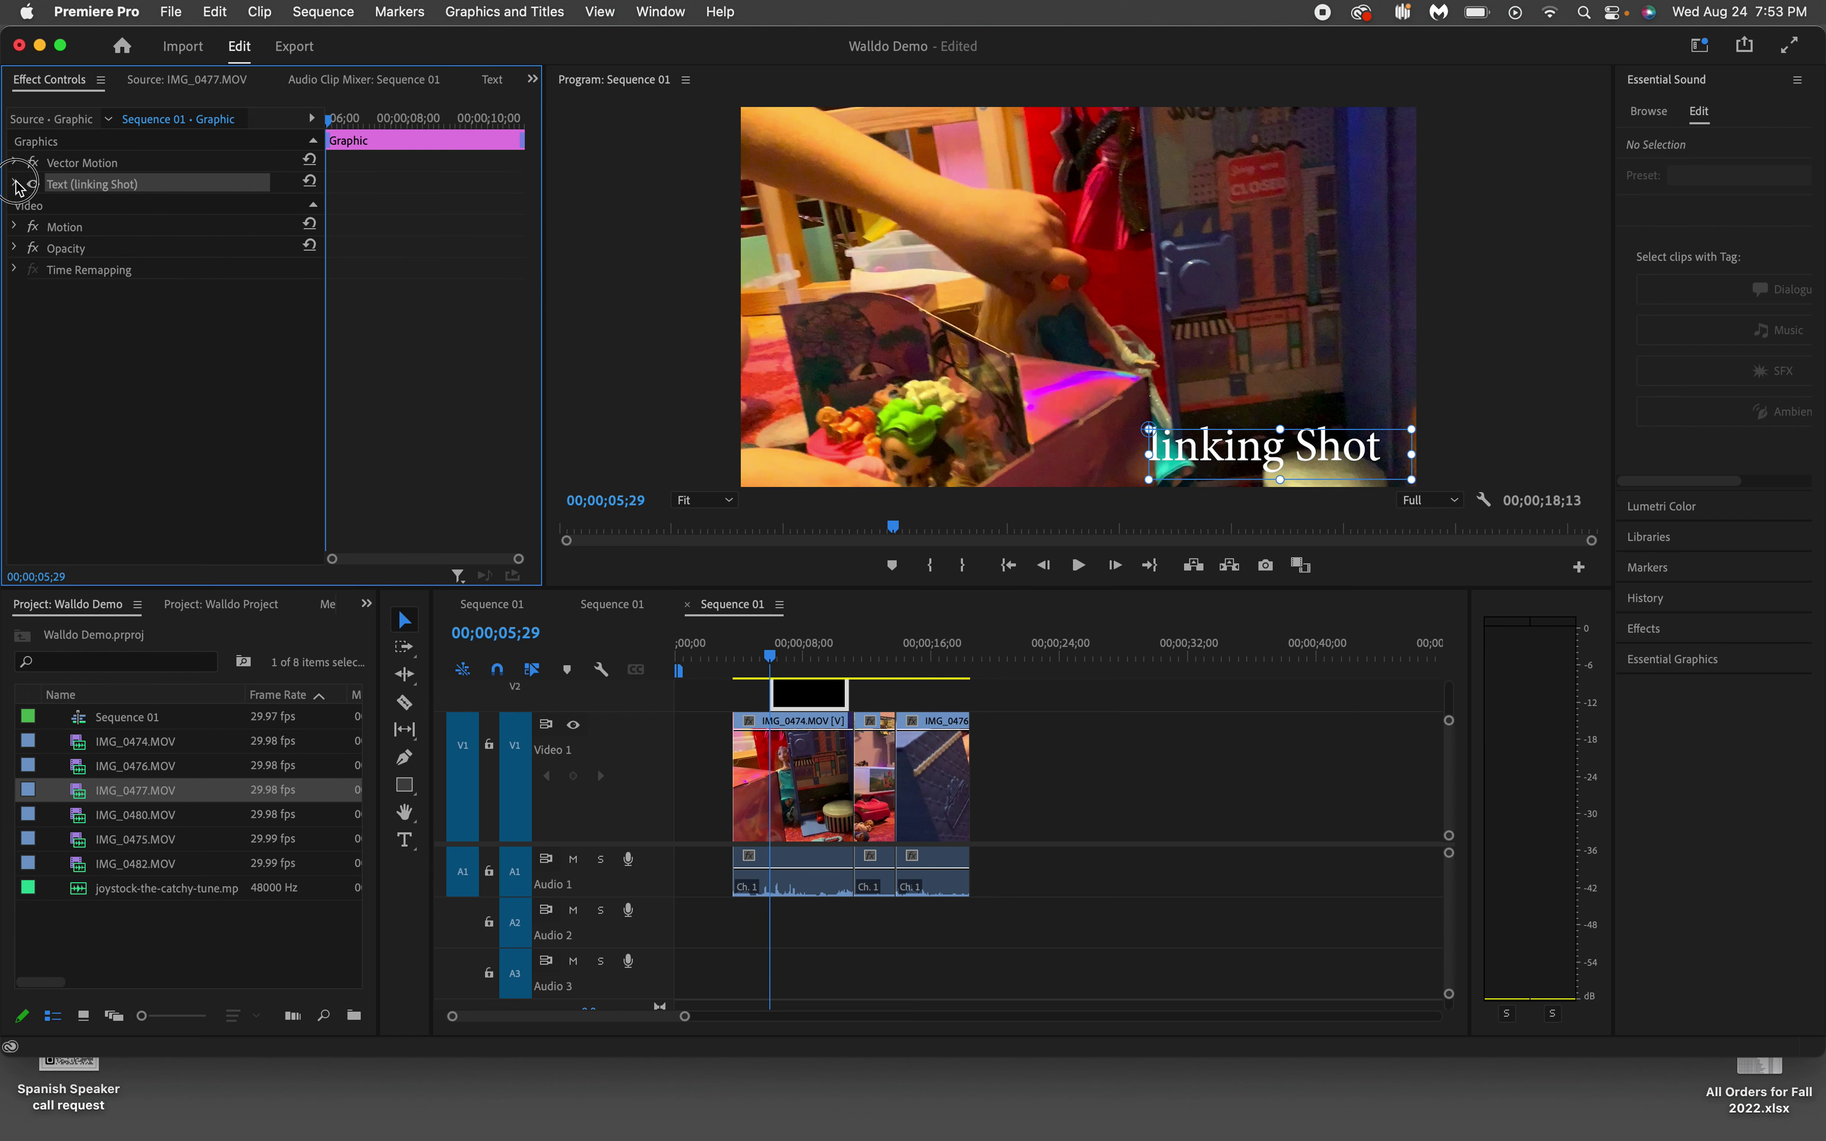
{"action": "left_click", "coordinate": [15, 184]}
Step: Set the title font to Mr Darcy, then widen and lower its box so LINKING SHOT shows fully
{"action": "left_click", "coordinate": [107, 253]}
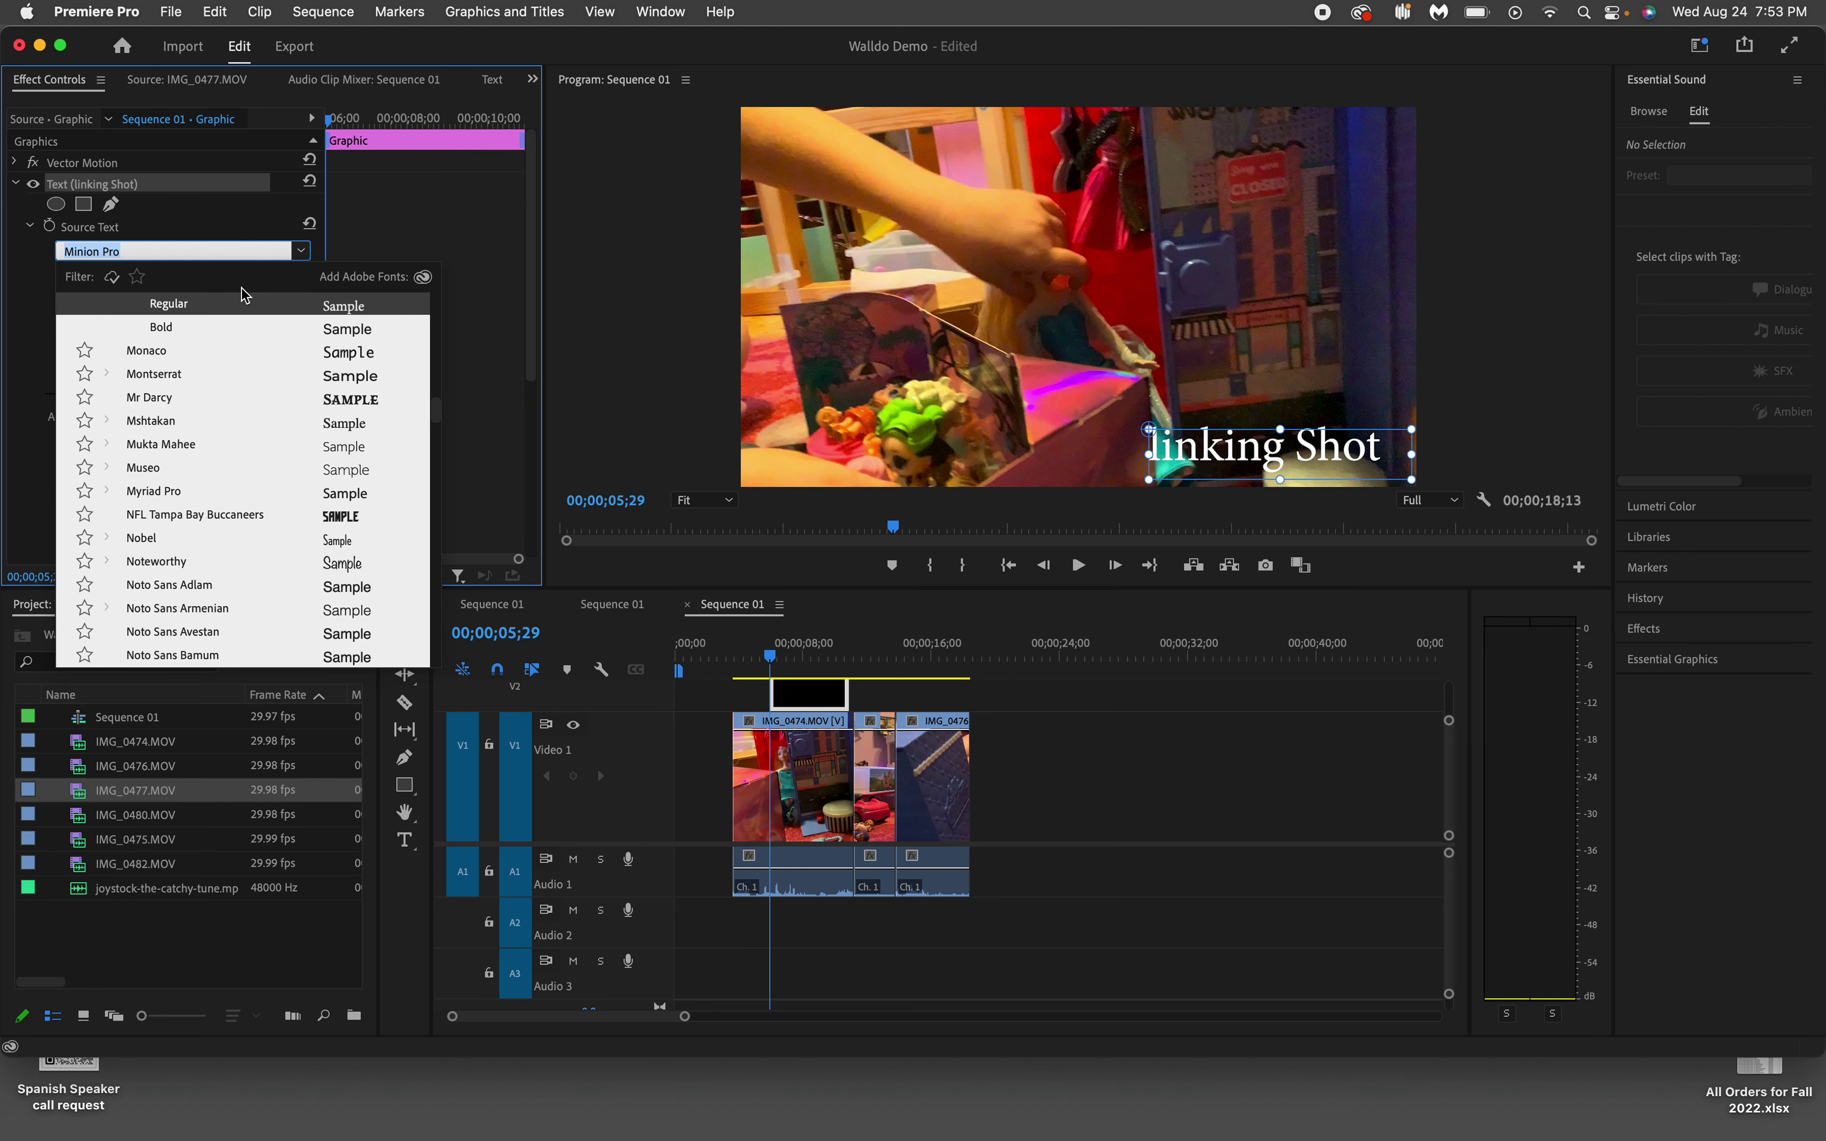
{"action": "left_click", "coordinate": [176, 399]}
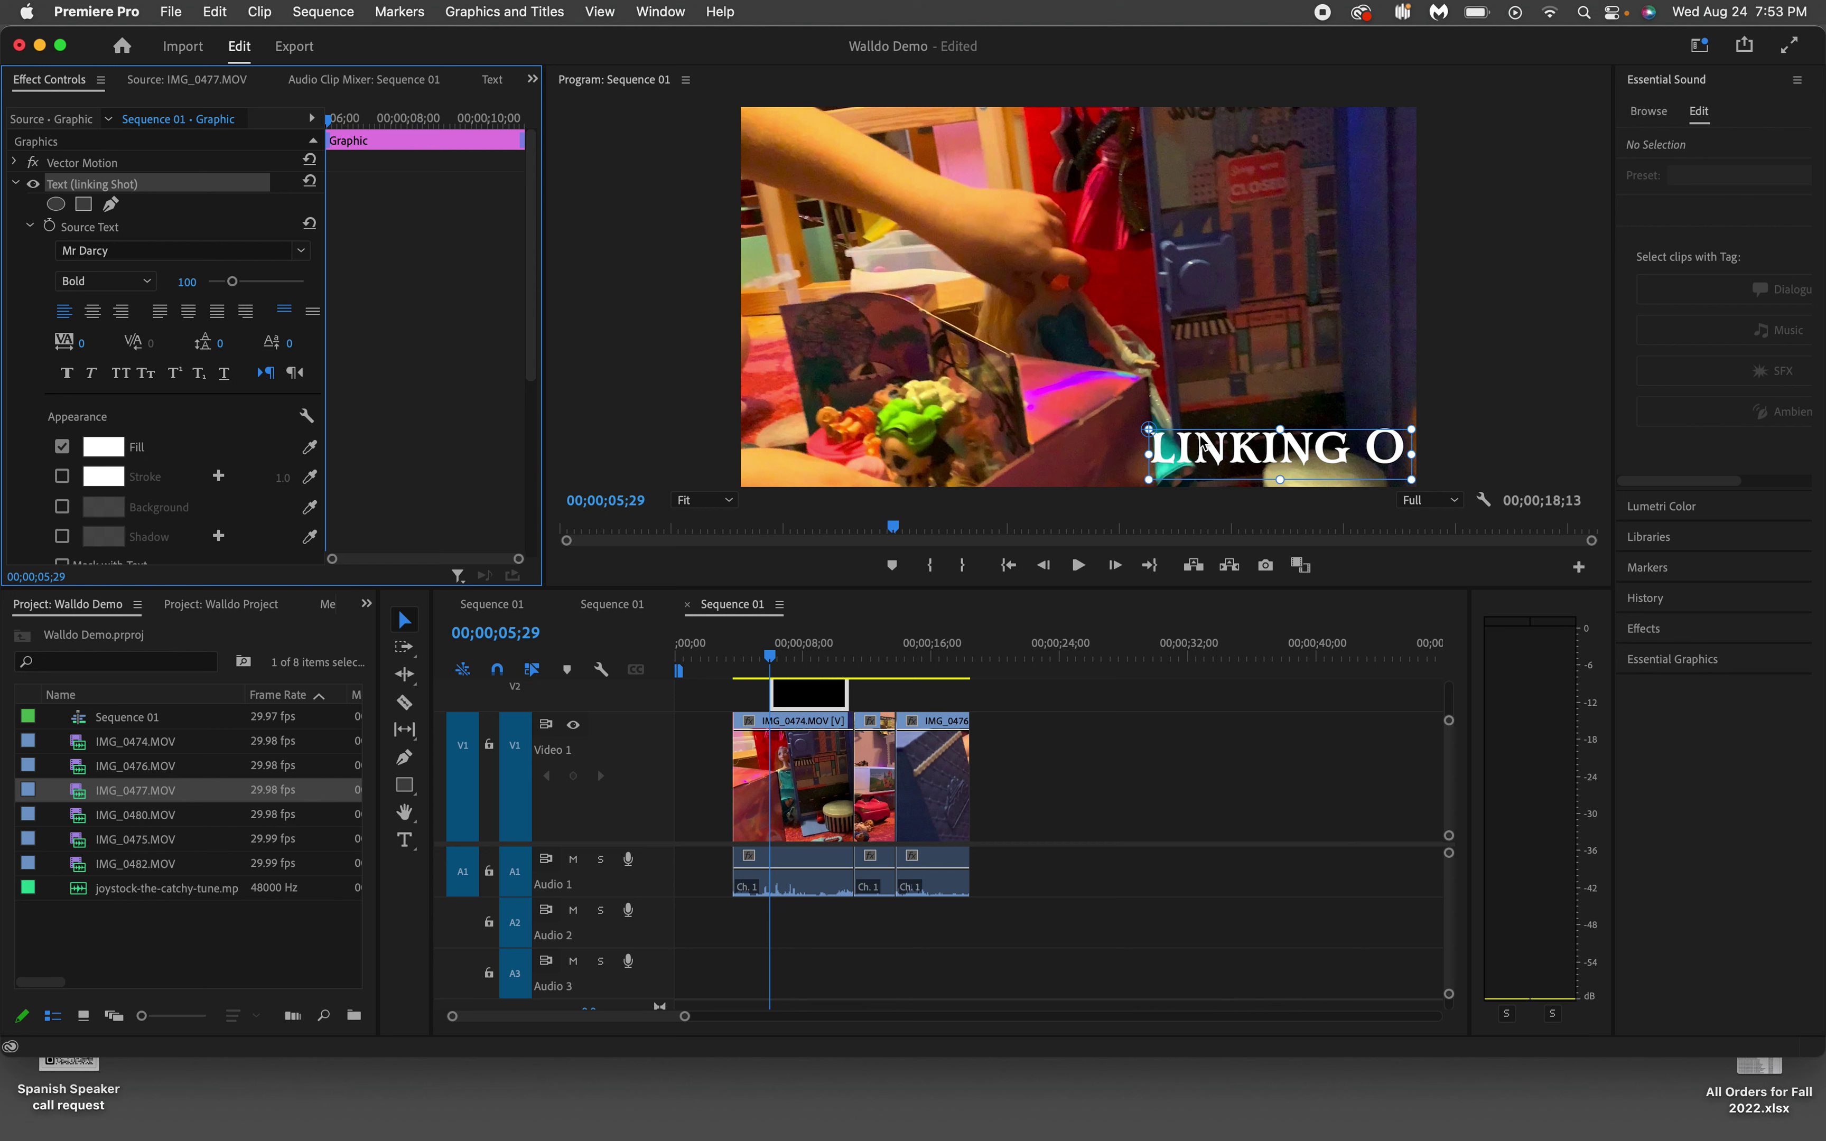
{"action": "left_click_drag", "start_coordinate": [1200, 438], "coordinate": [1087, 422]}
{"action": "left_click_drag", "start_coordinate": [1301, 437], "coordinate": [1394, 439]}
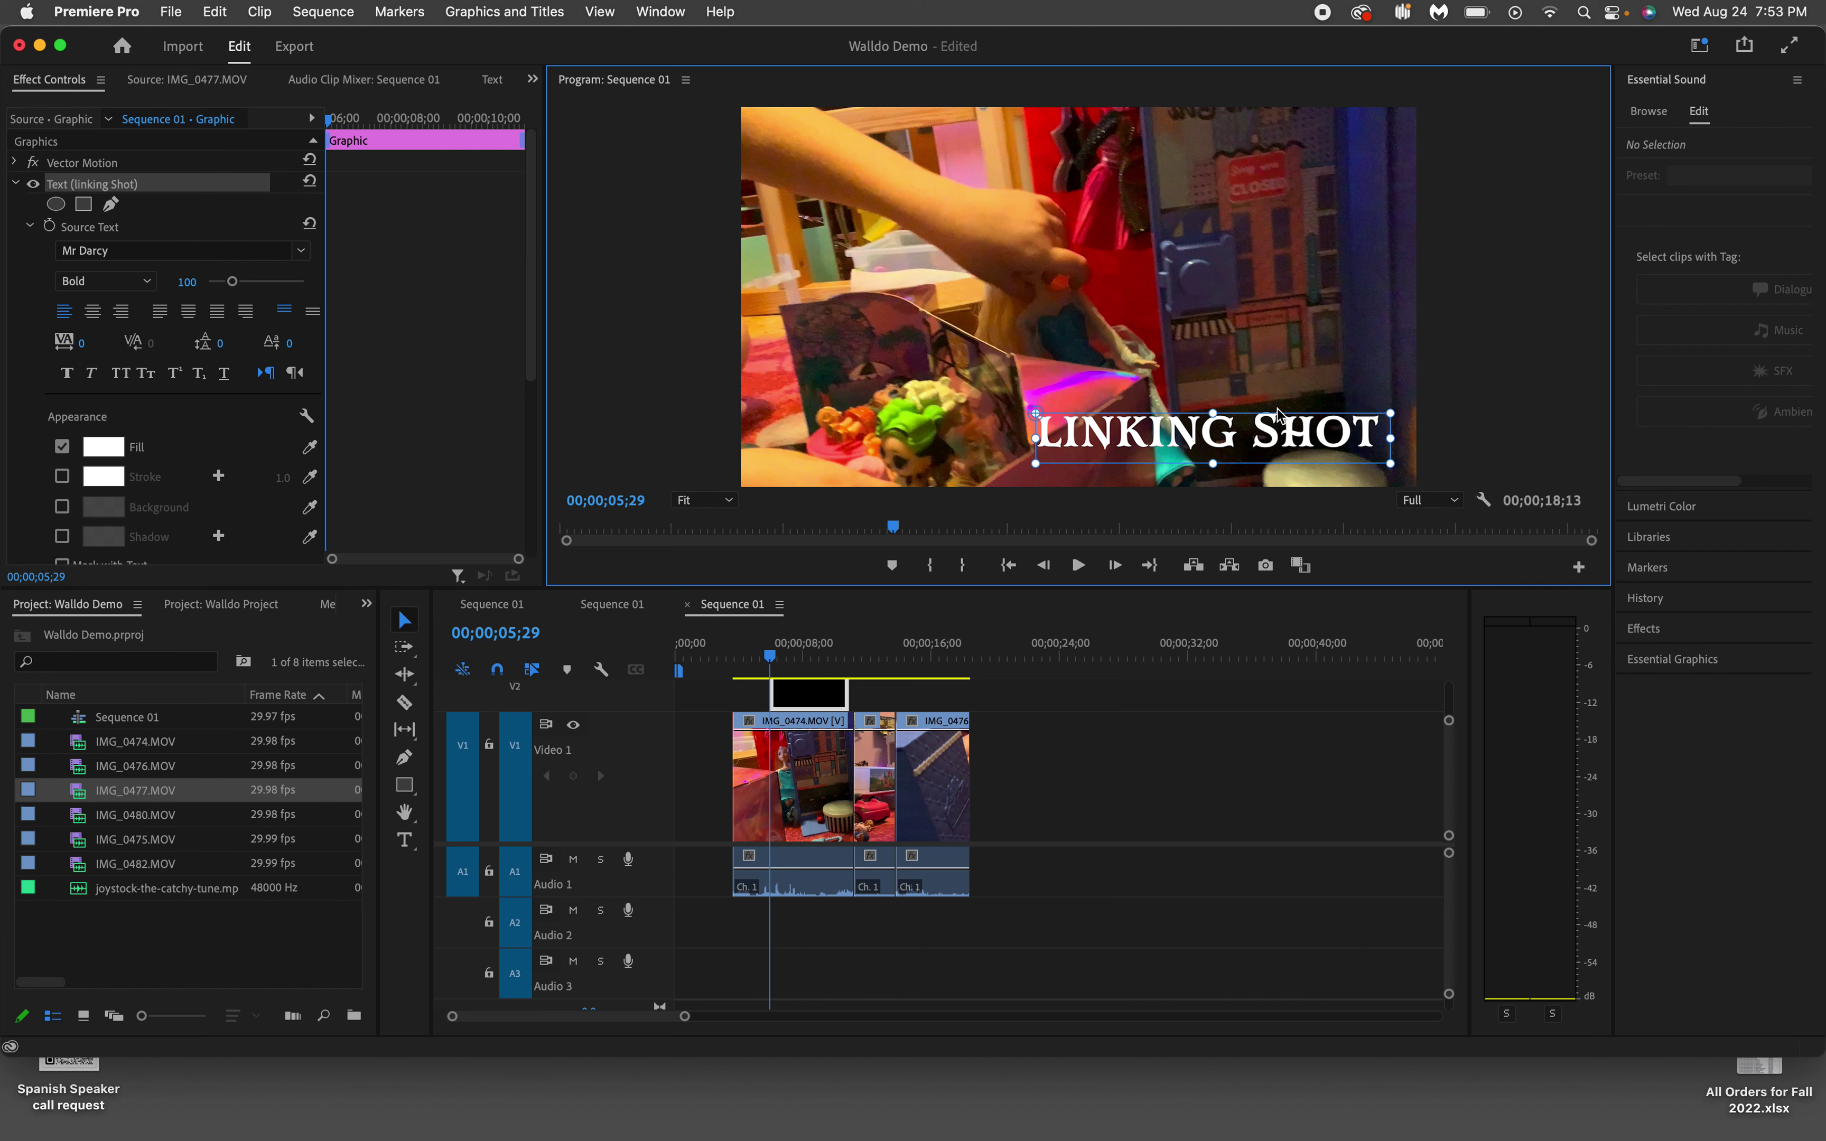
{"action": "left_click_drag", "start_coordinate": [1275, 428], "coordinate": [1292, 451]}
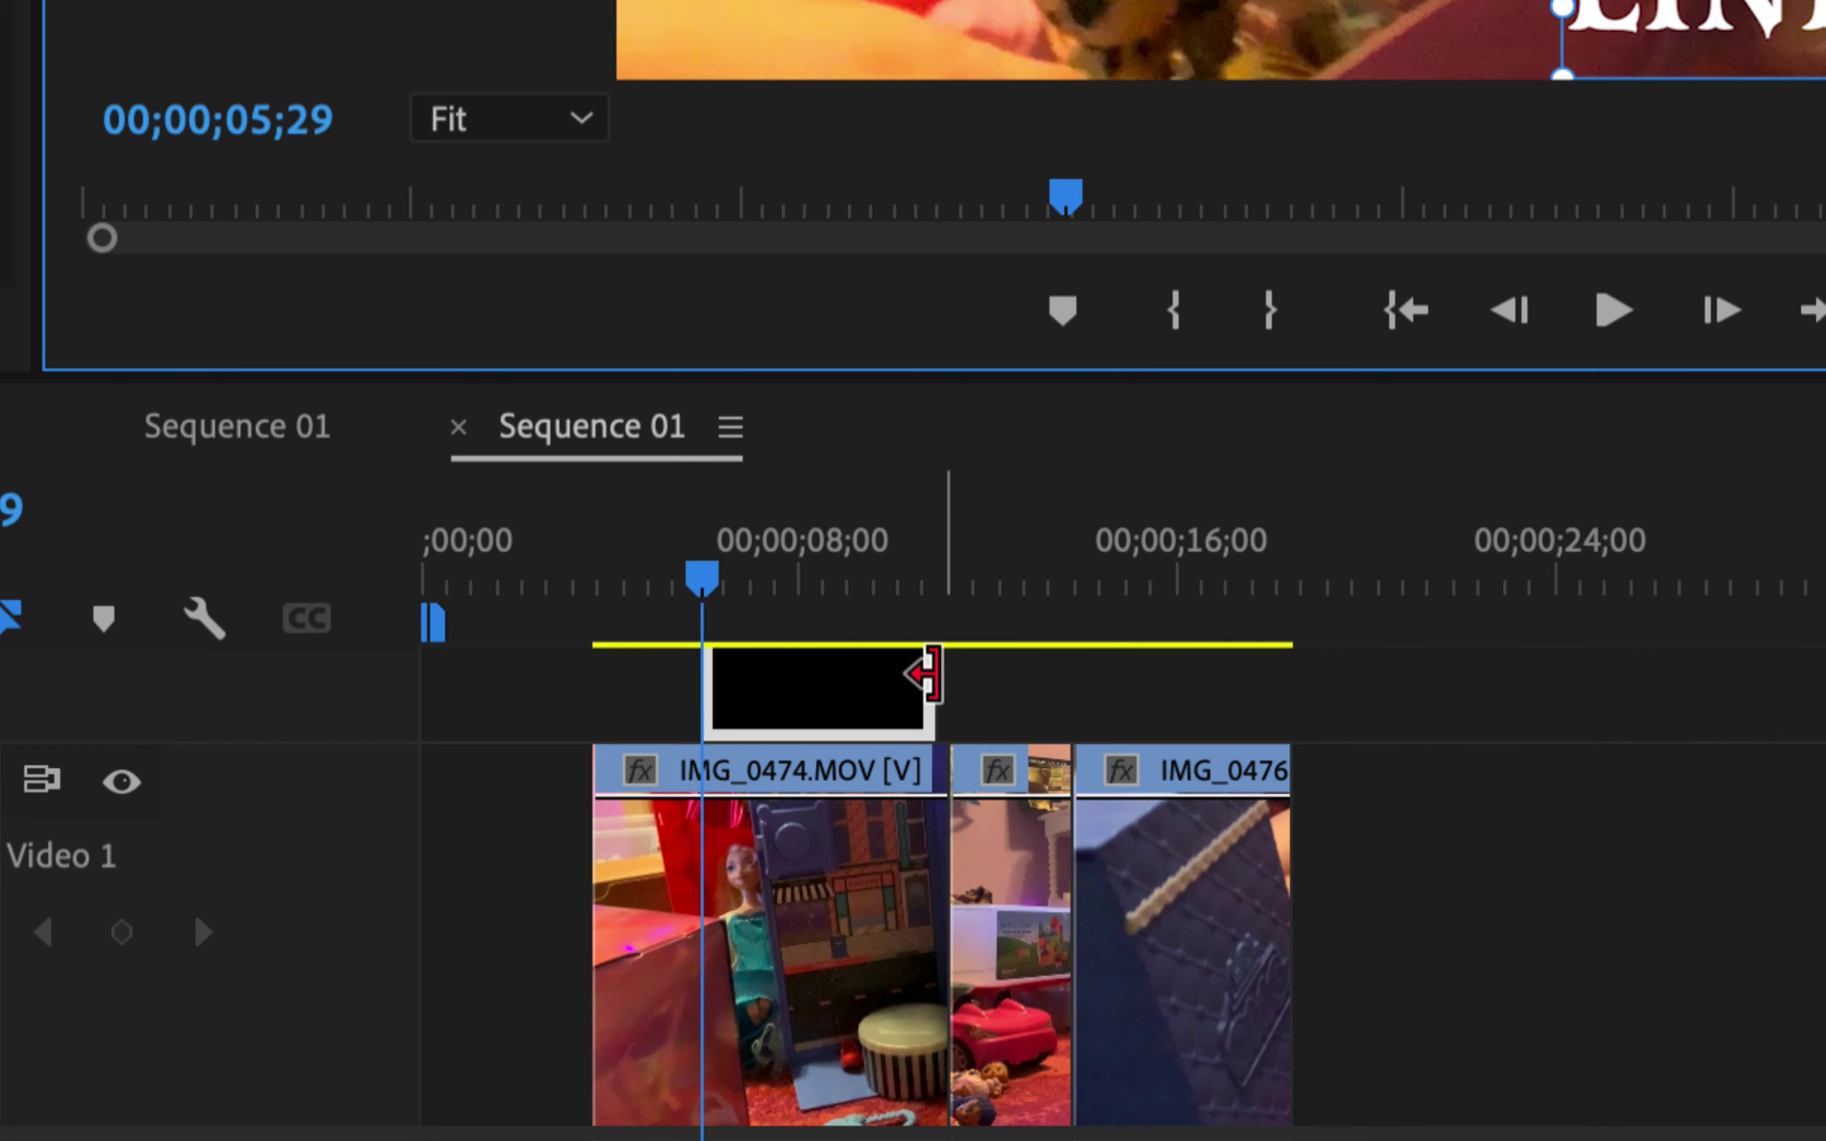
Step: Trim the V2 title clip to end sooner and start earlier, then preview it over IMG_0474
{"action": "left_click_drag", "start_coordinate": [925, 674], "coordinate": [896, 674]}
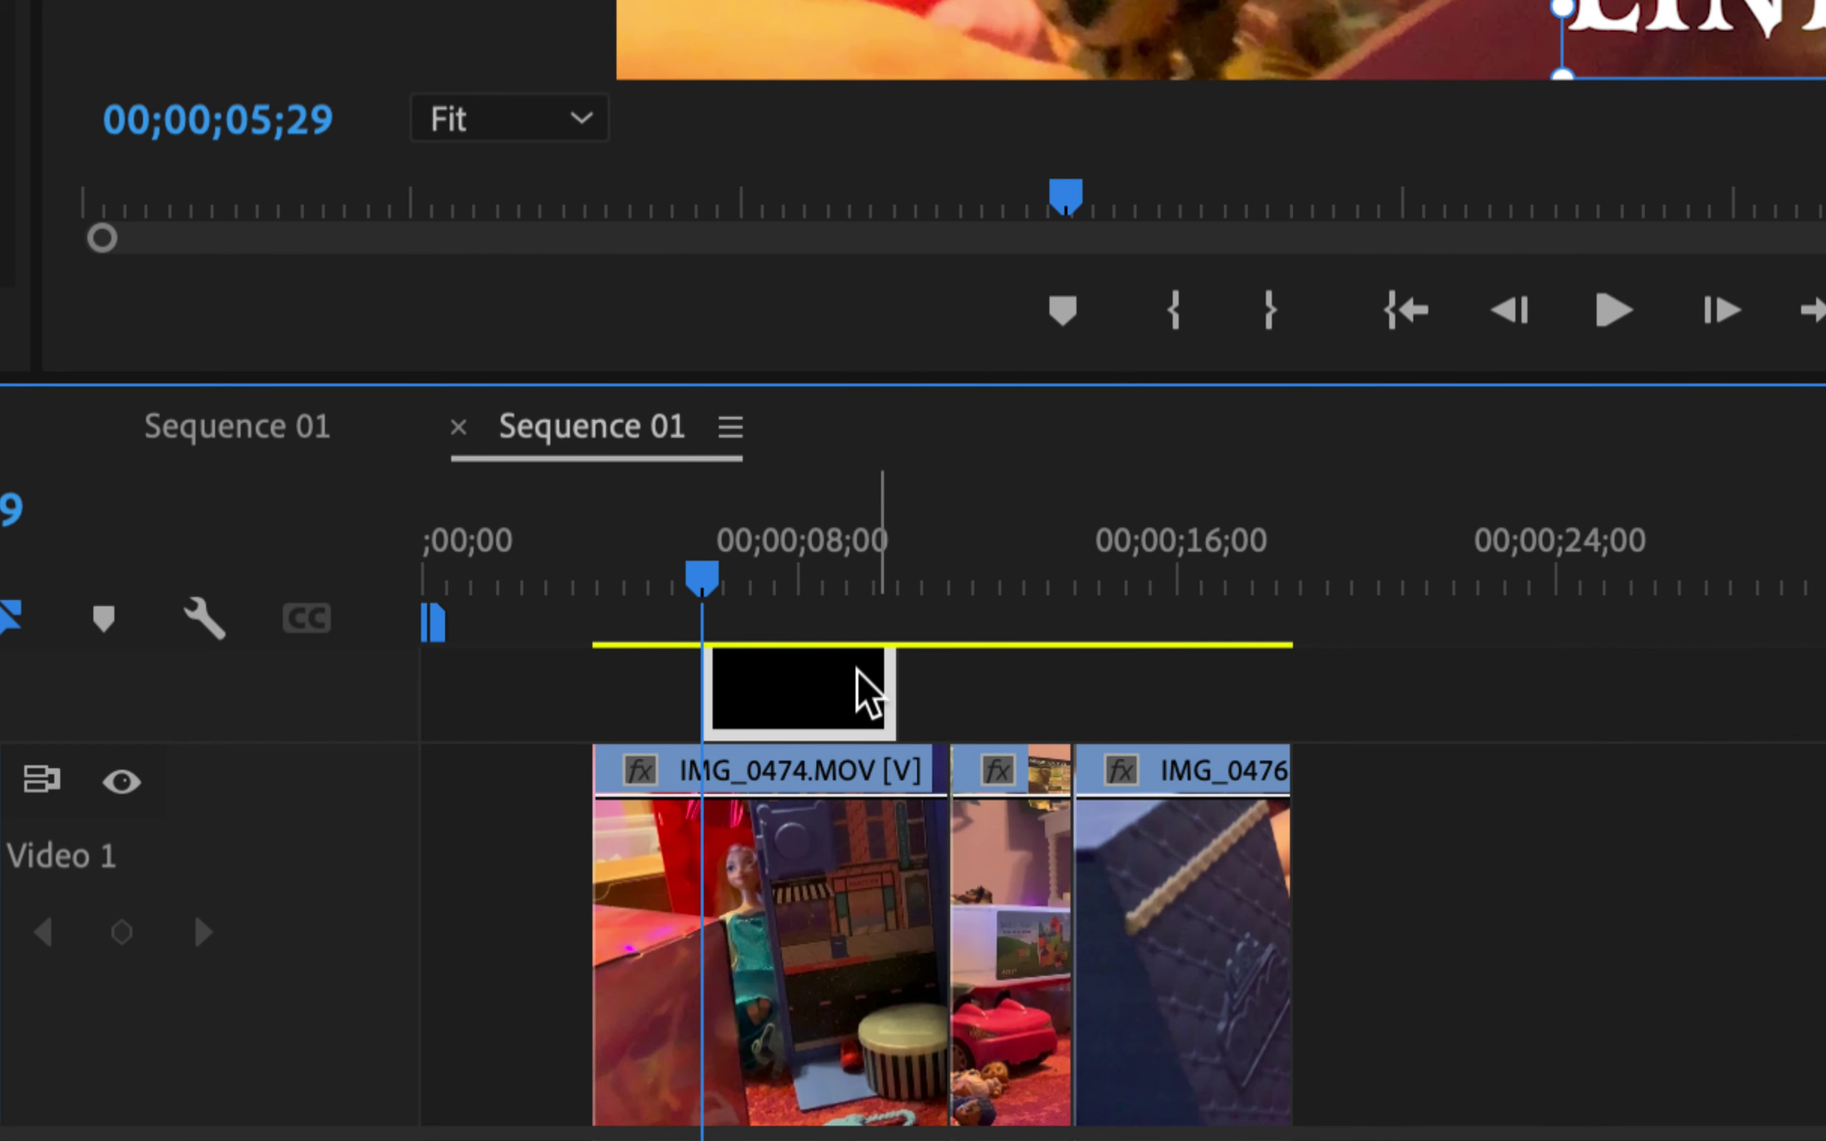
{"action": "left_click_drag", "start_coordinate": [714, 679], "coordinate": [649, 680]}
{"action": "left_click_drag", "start_coordinate": [701, 585], "coordinate": [611, 597]}
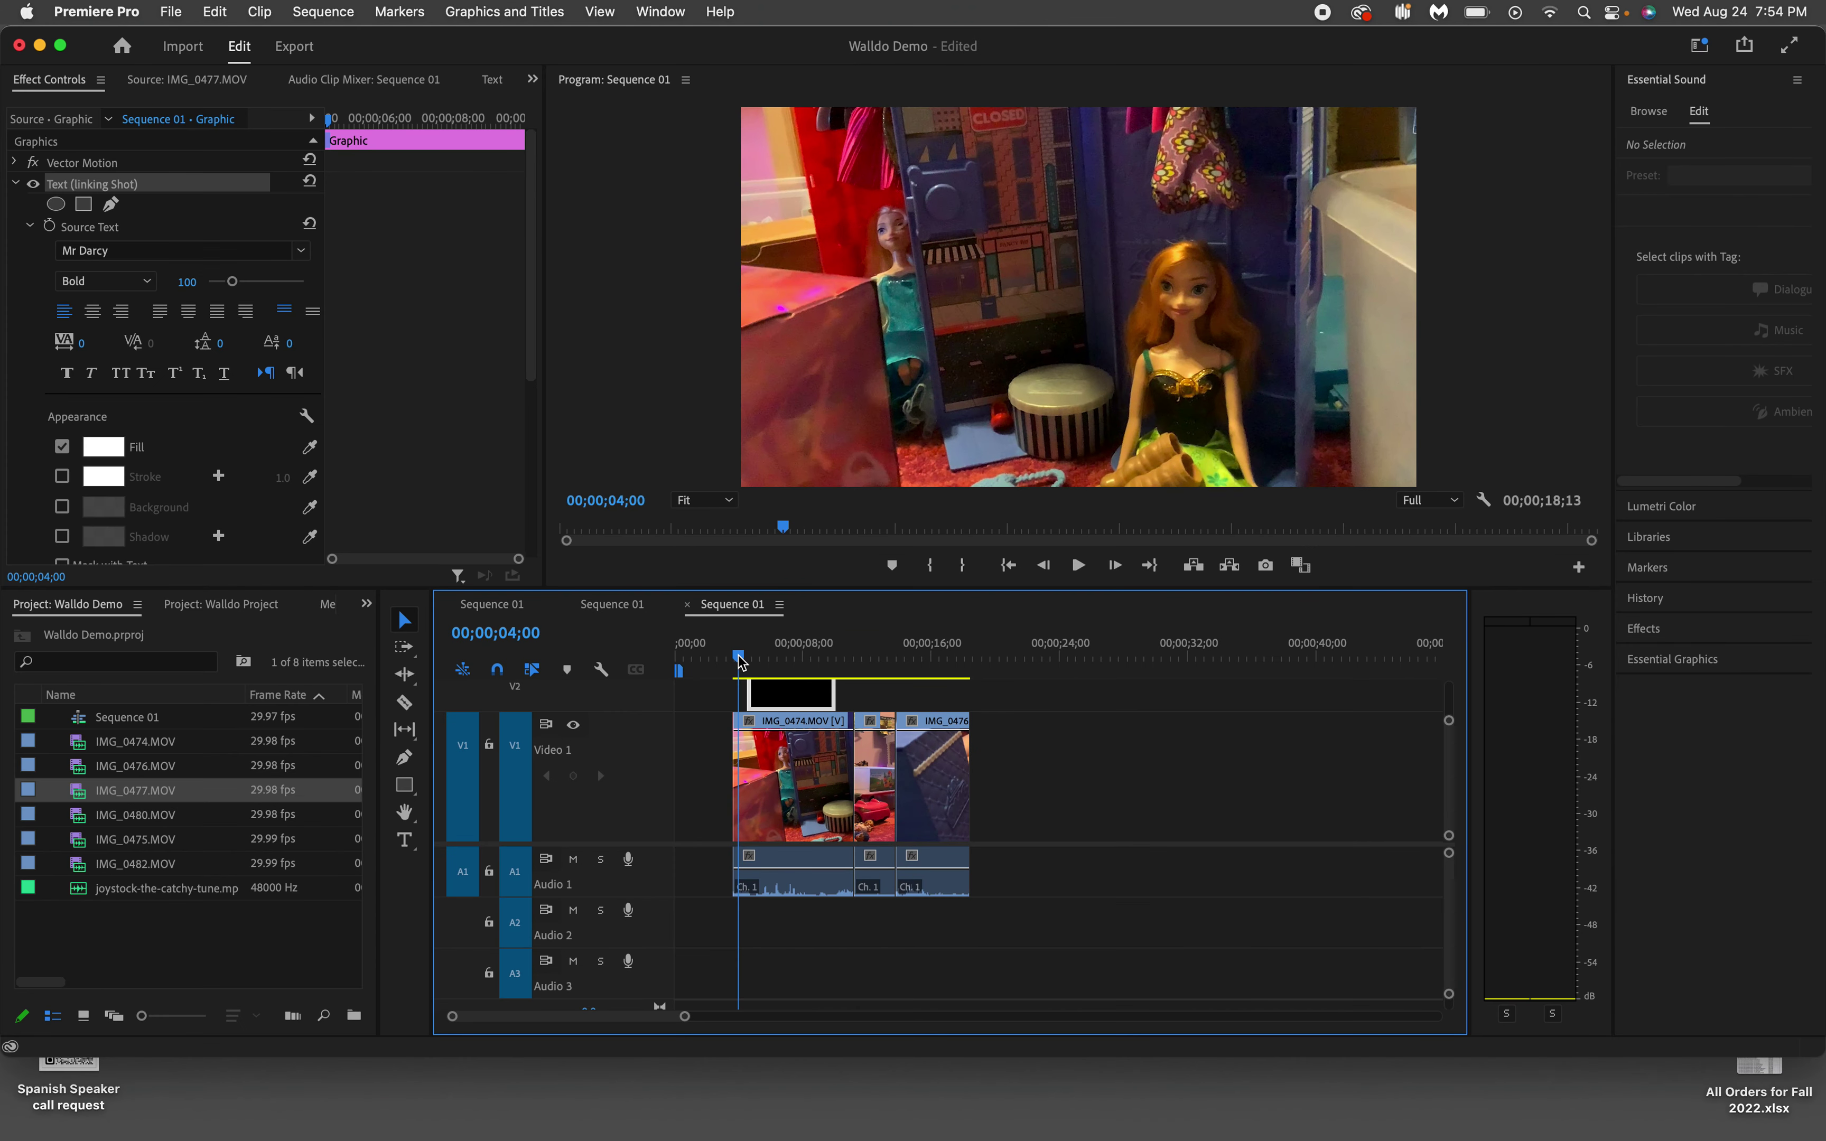
{"action": "left_click_drag", "start_coordinate": [740, 661], "coordinate": [911, 696]}
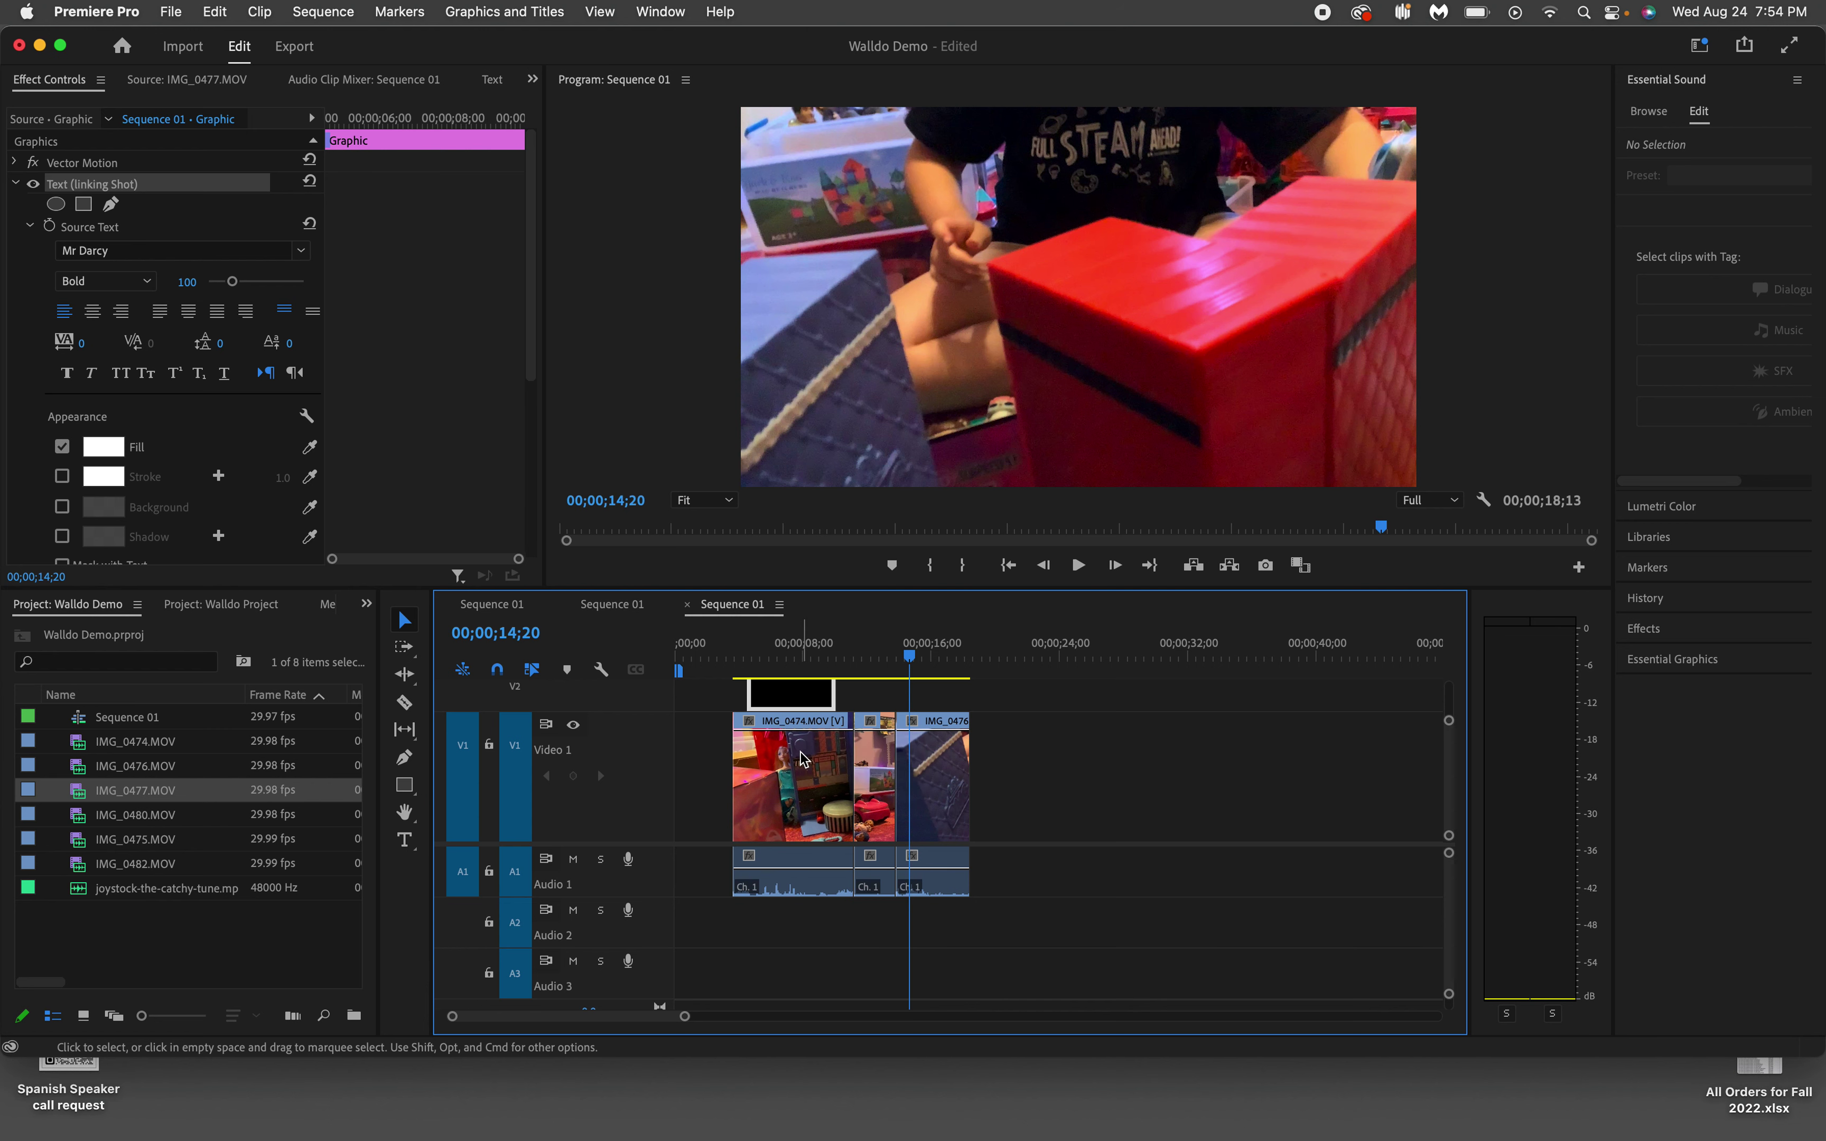
Step: Copy the V2 title clip and paste it onto Video 1 right after IMG_0476
{"action": "left_click", "coordinate": [802, 695]}
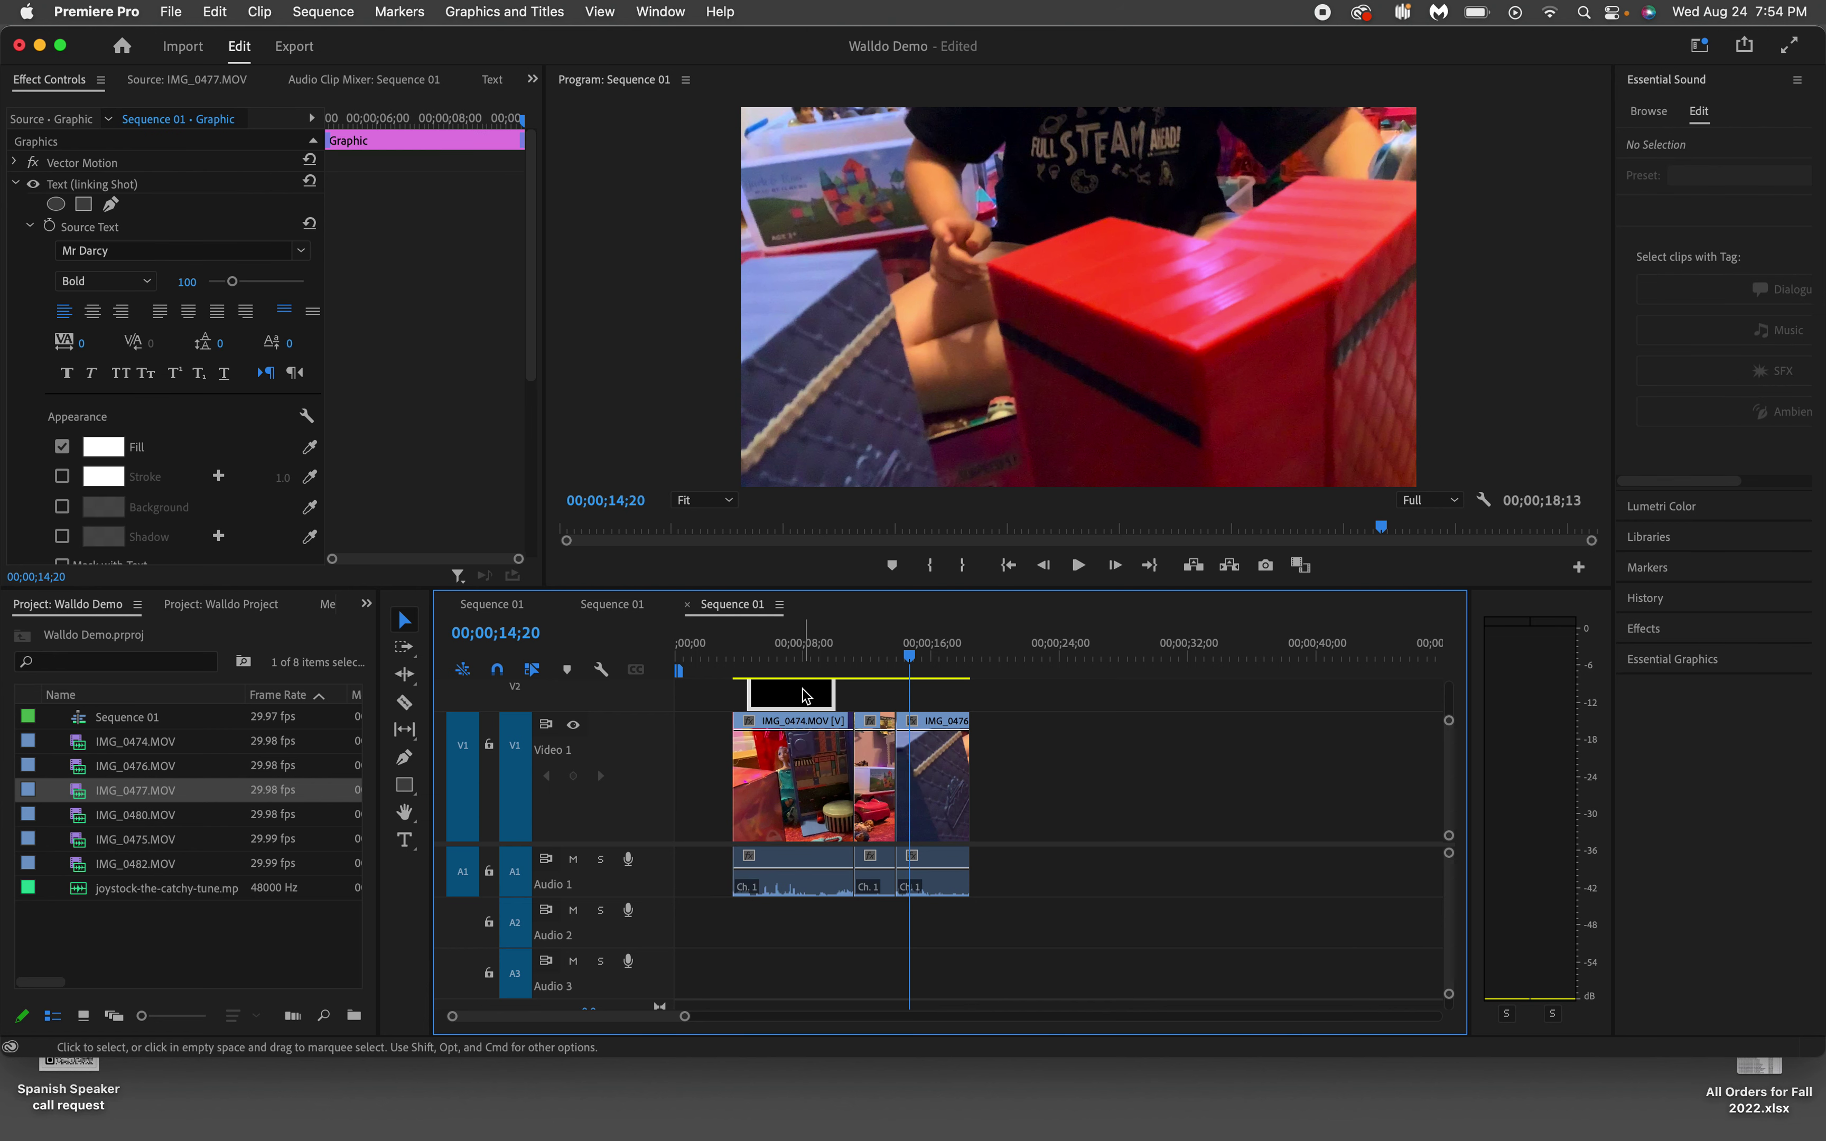
{"action": "left_click", "coordinate": [215, 11]}
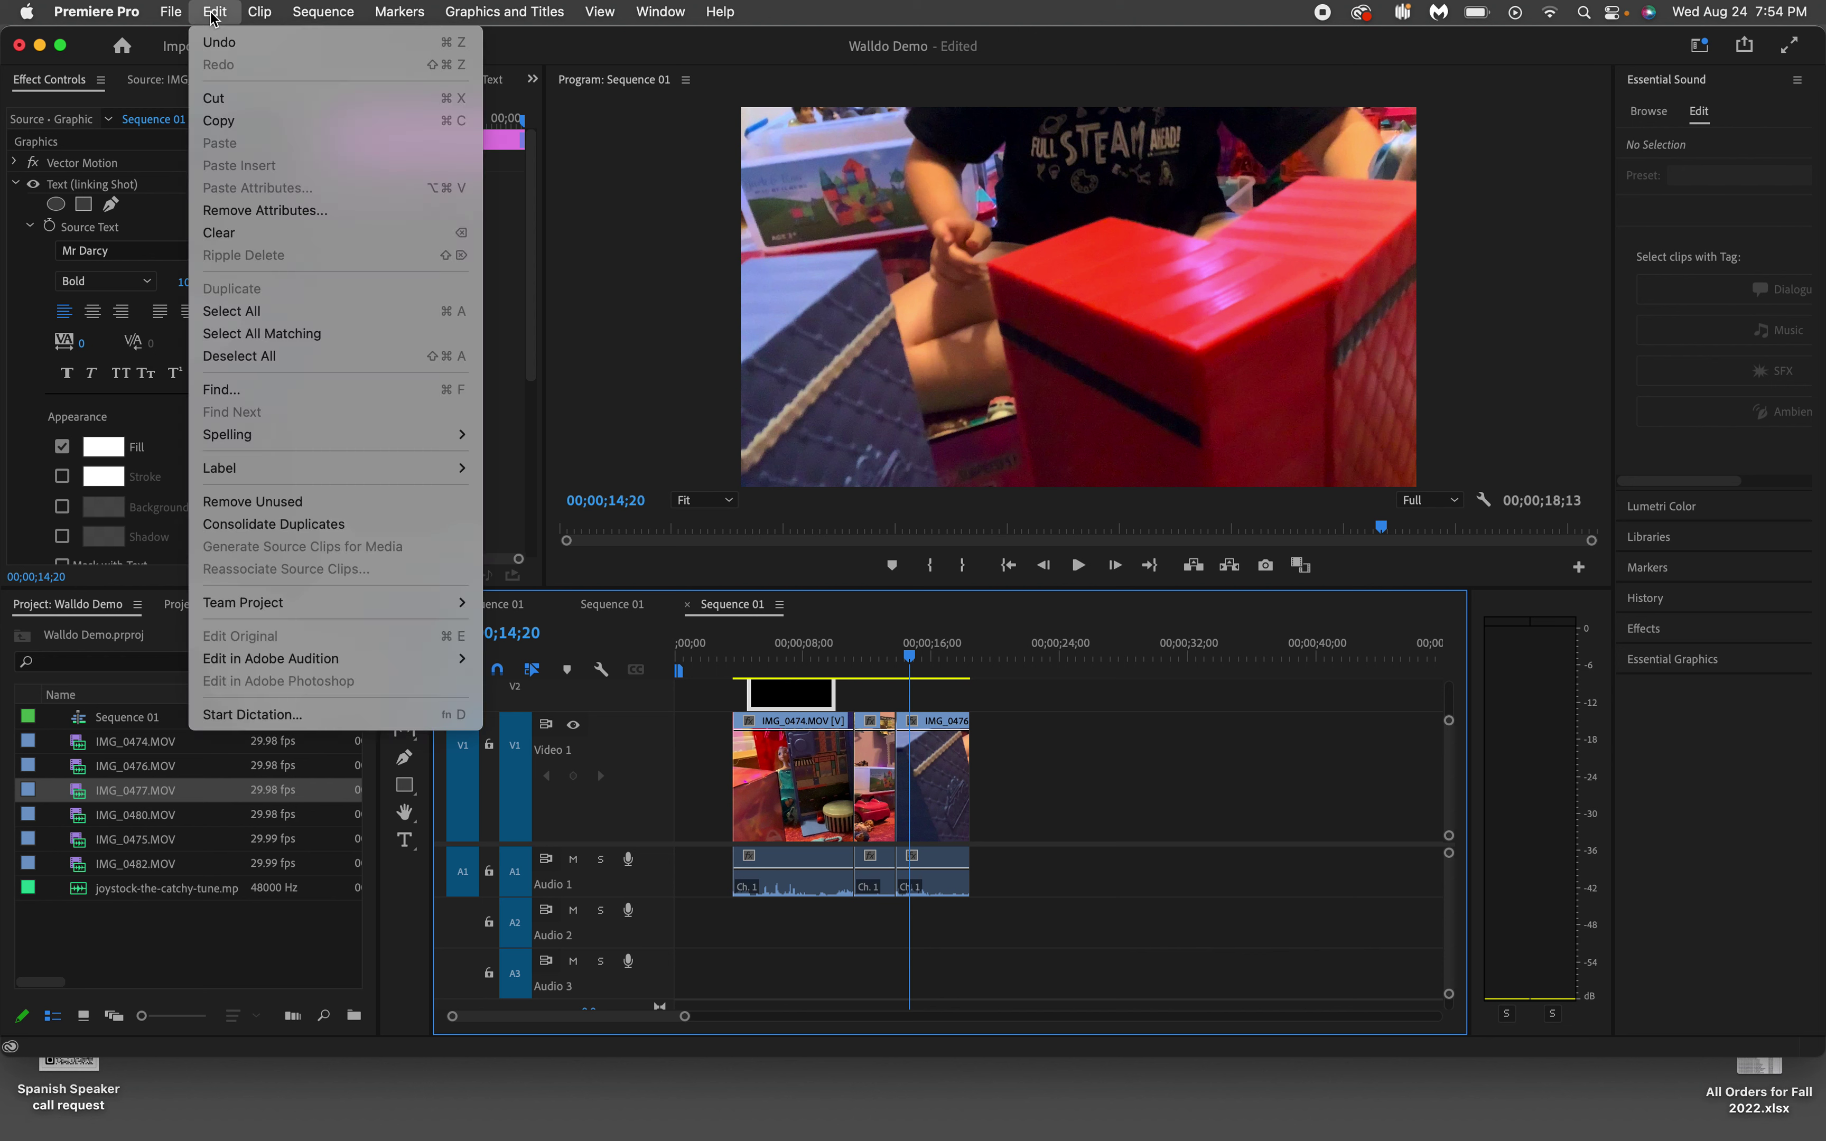
{"action": "left_click", "coordinate": [231, 122]}
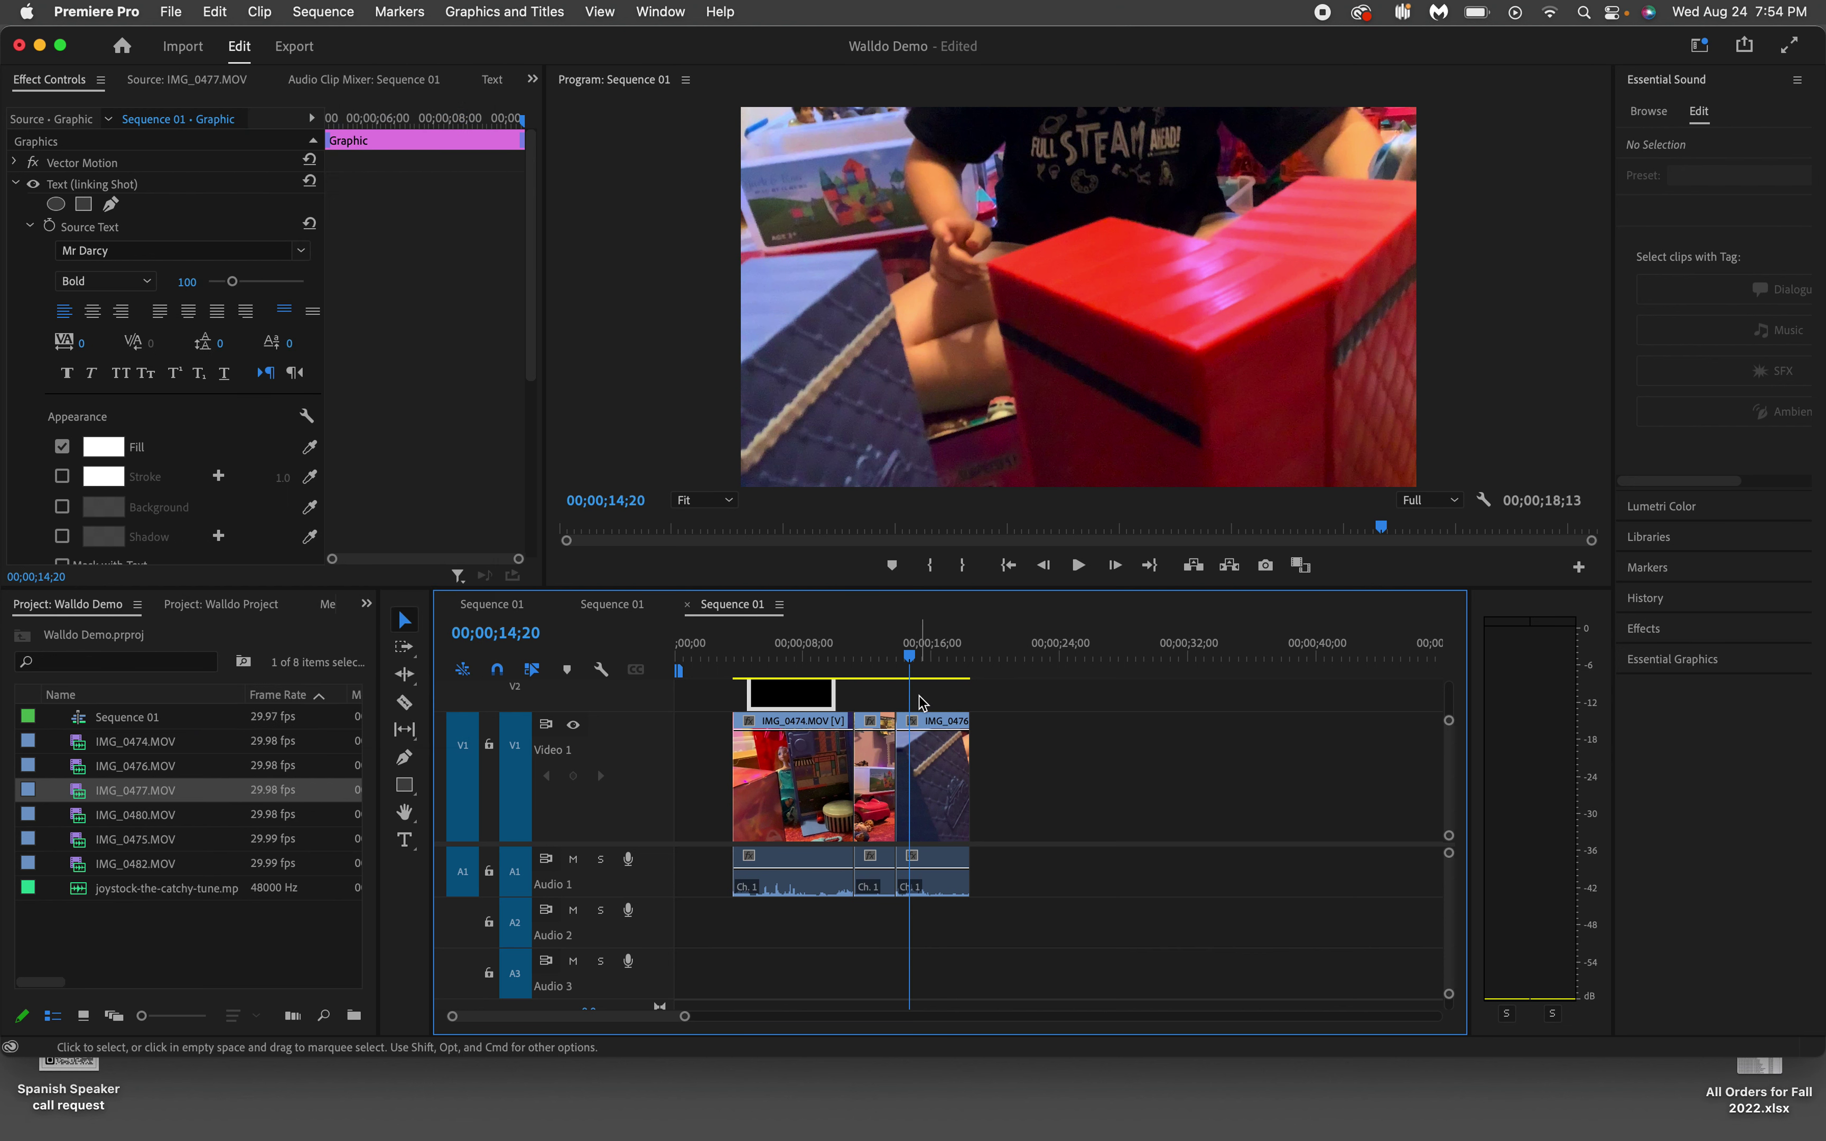
{"action": "scroll", "coordinate": [547, 730], "scroll_direction": "up", "scroll_amount": 3}
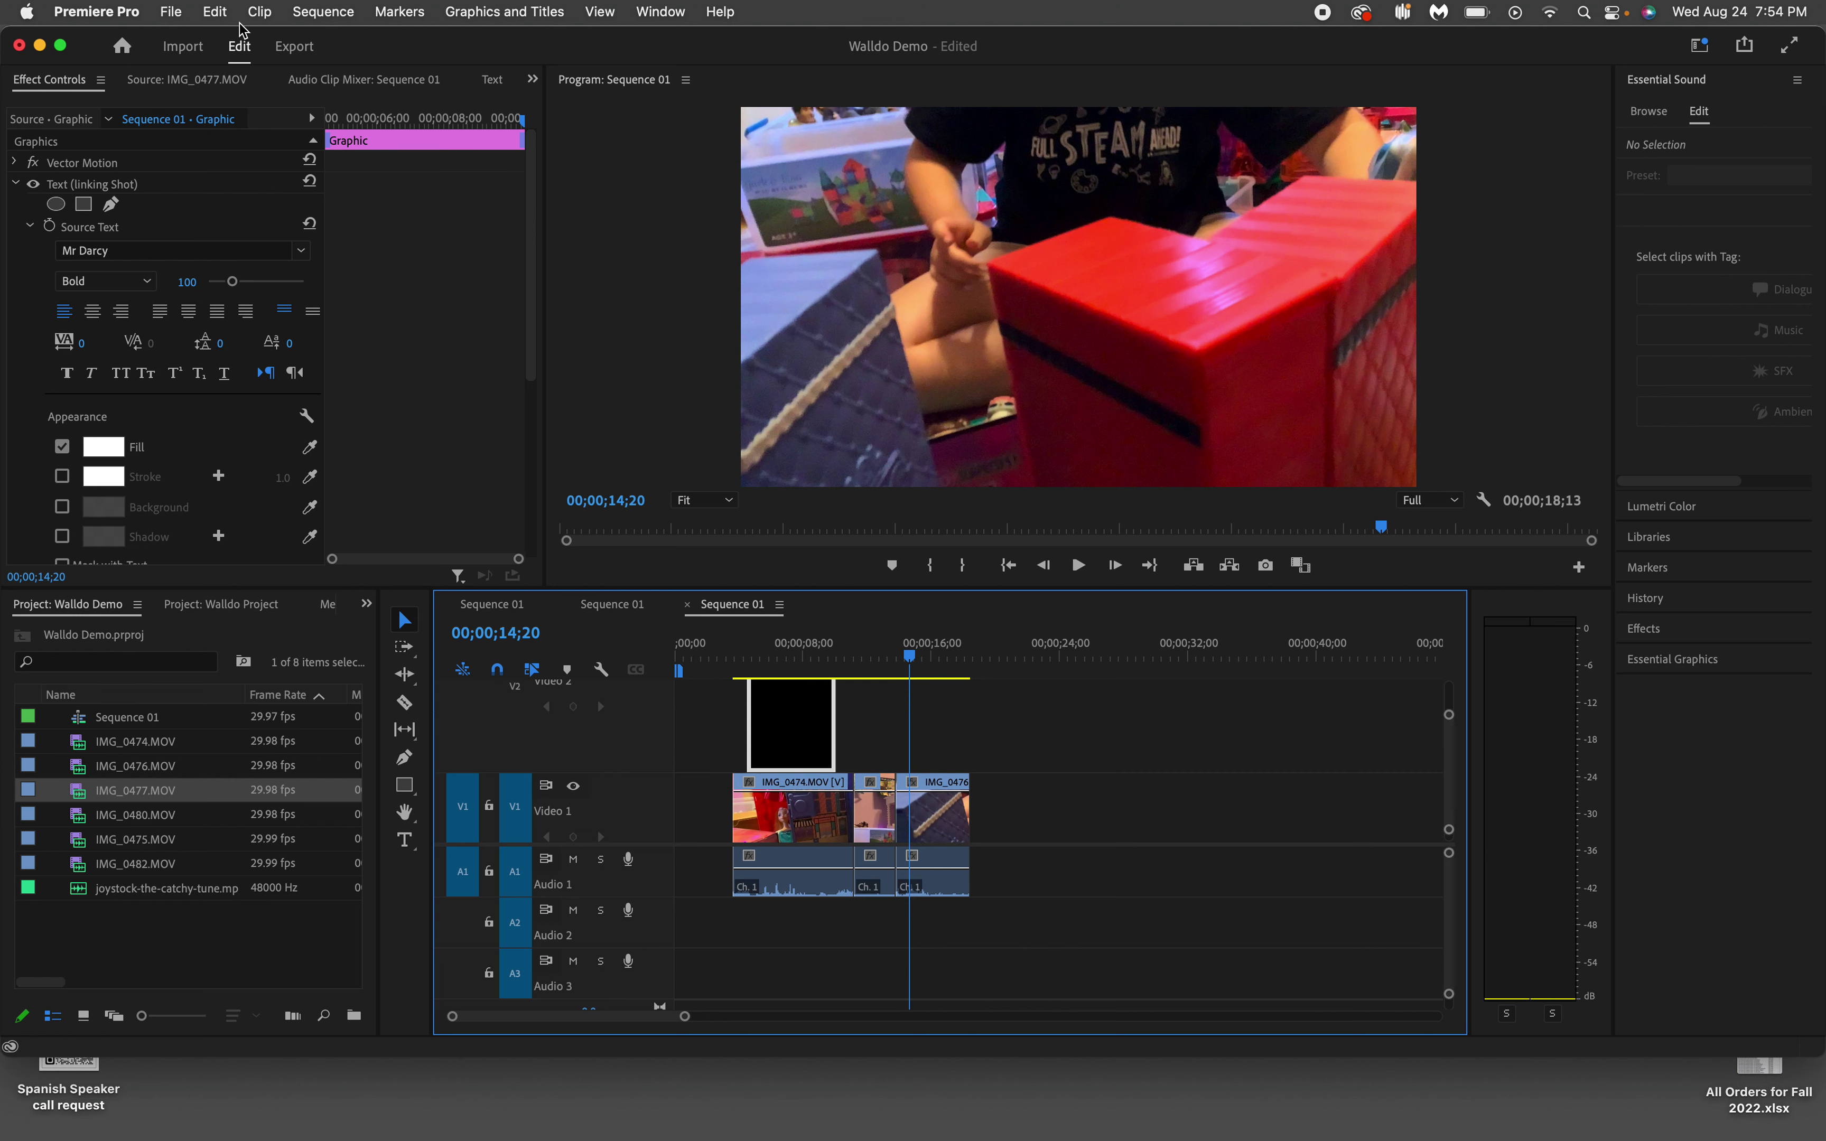
{"action": "left_click", "coordinate": [215, 11]}
{"action": "left_click", "coordinate": [217, 151]}
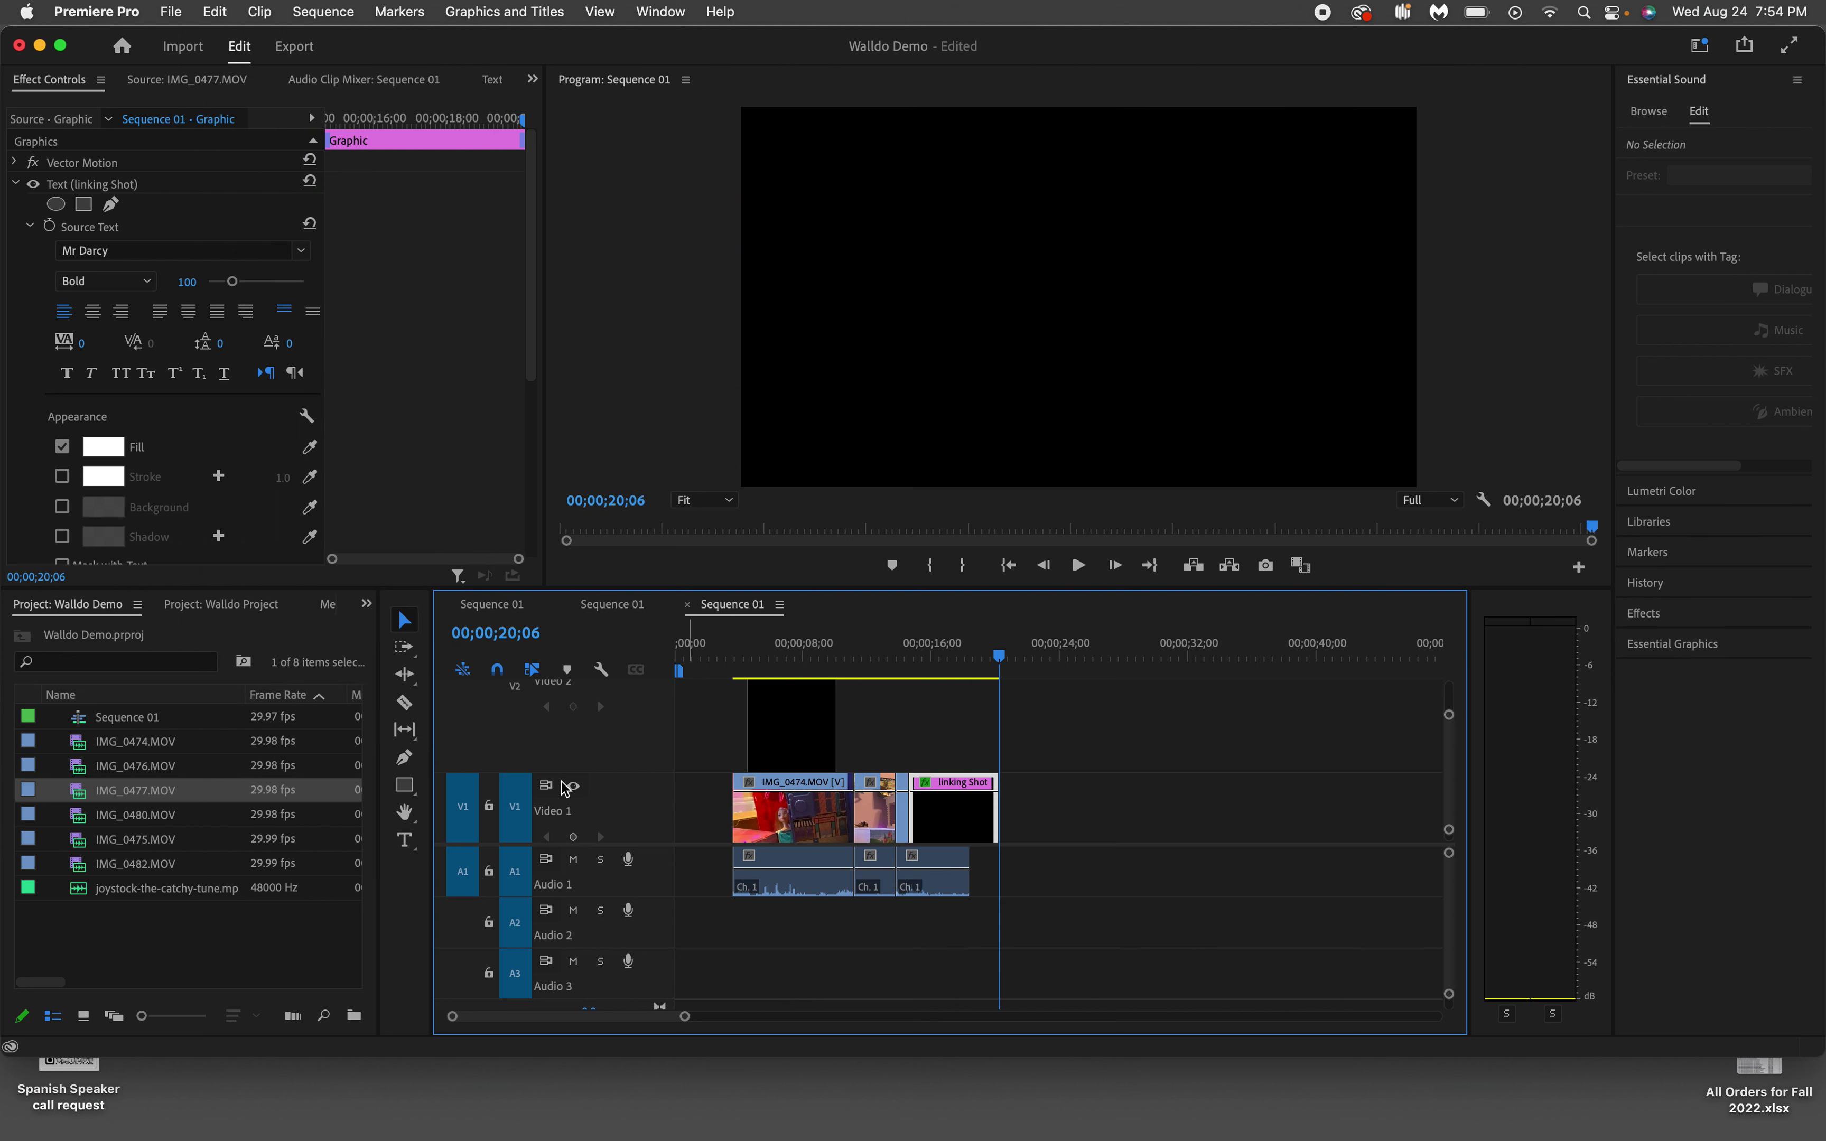
Step: Undo the Video 1 paste and adjust track targeting and source routing for Video 2
{"action": "key", "text": "super+z"}
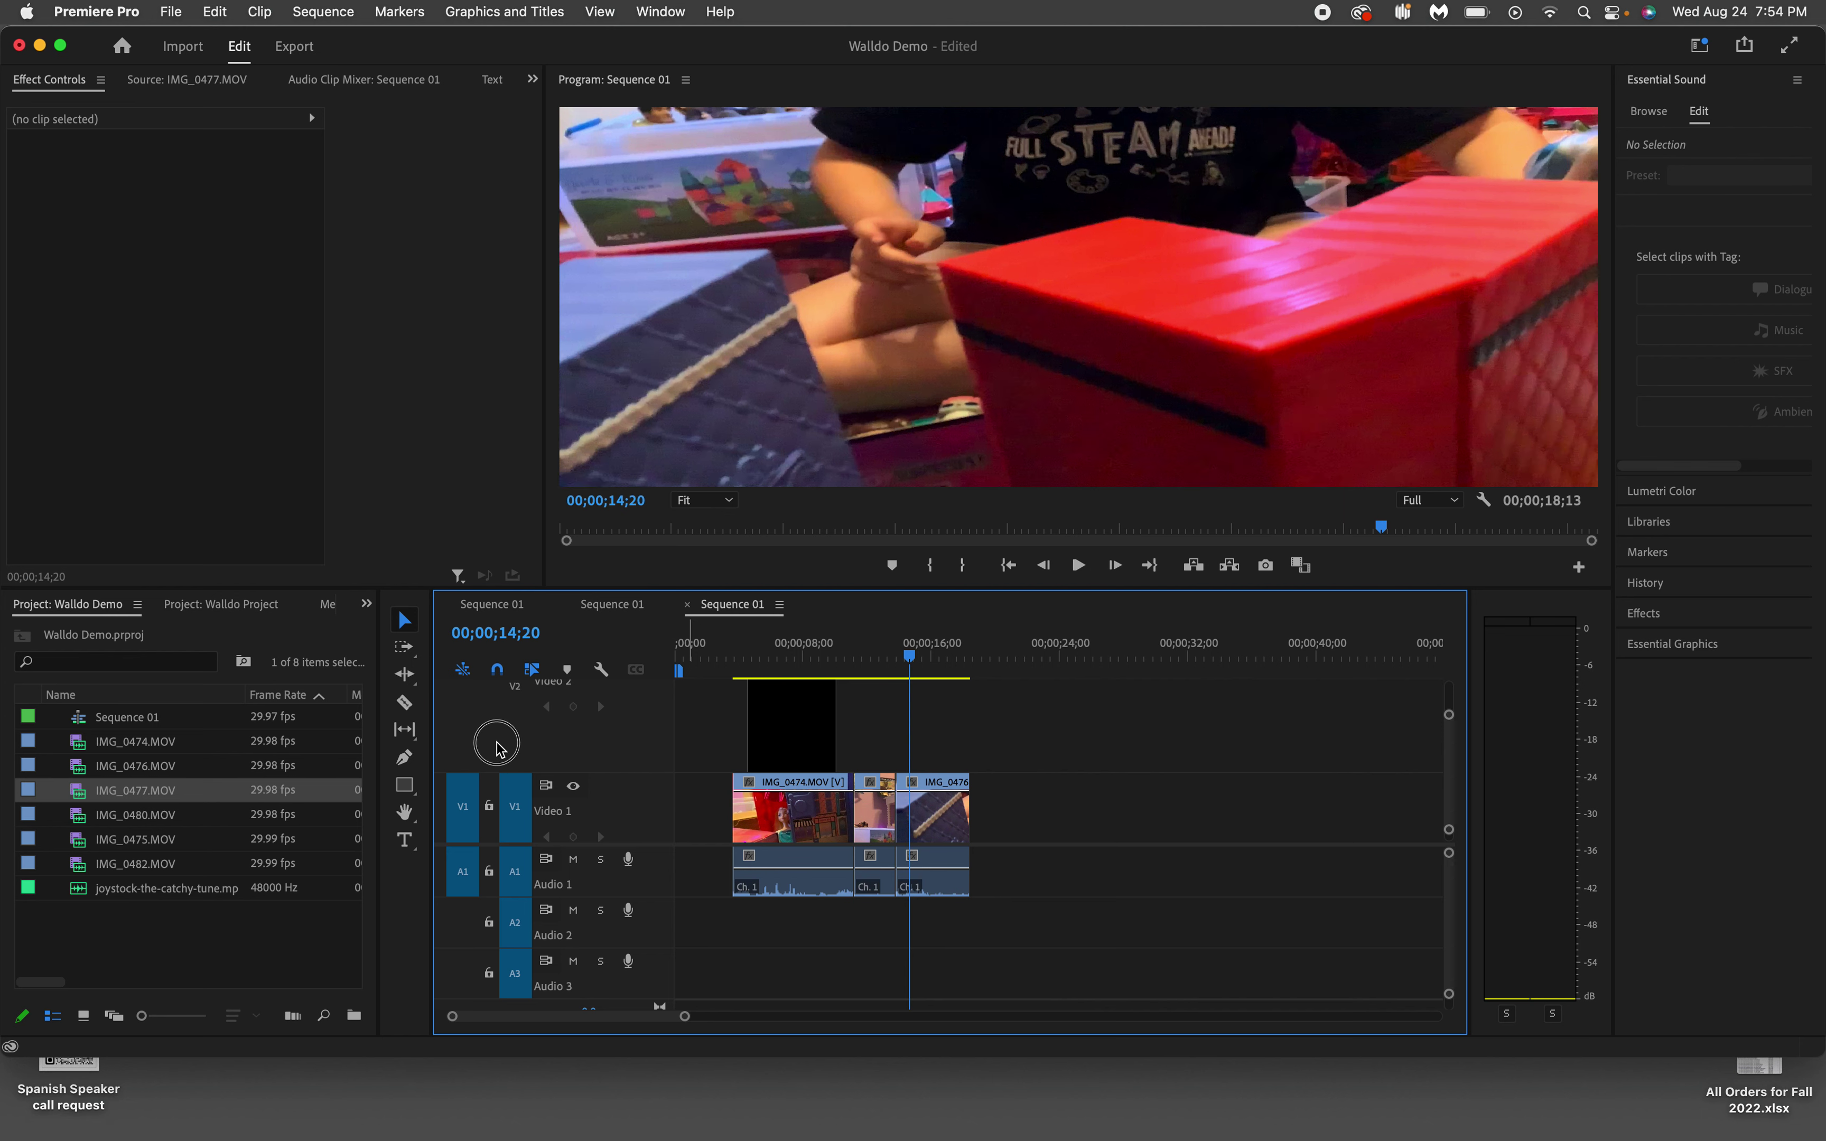
{"action": "left_click", "coordinate": [515, 728]}
{"action": "left_click", "coordinate": [473, 738]}
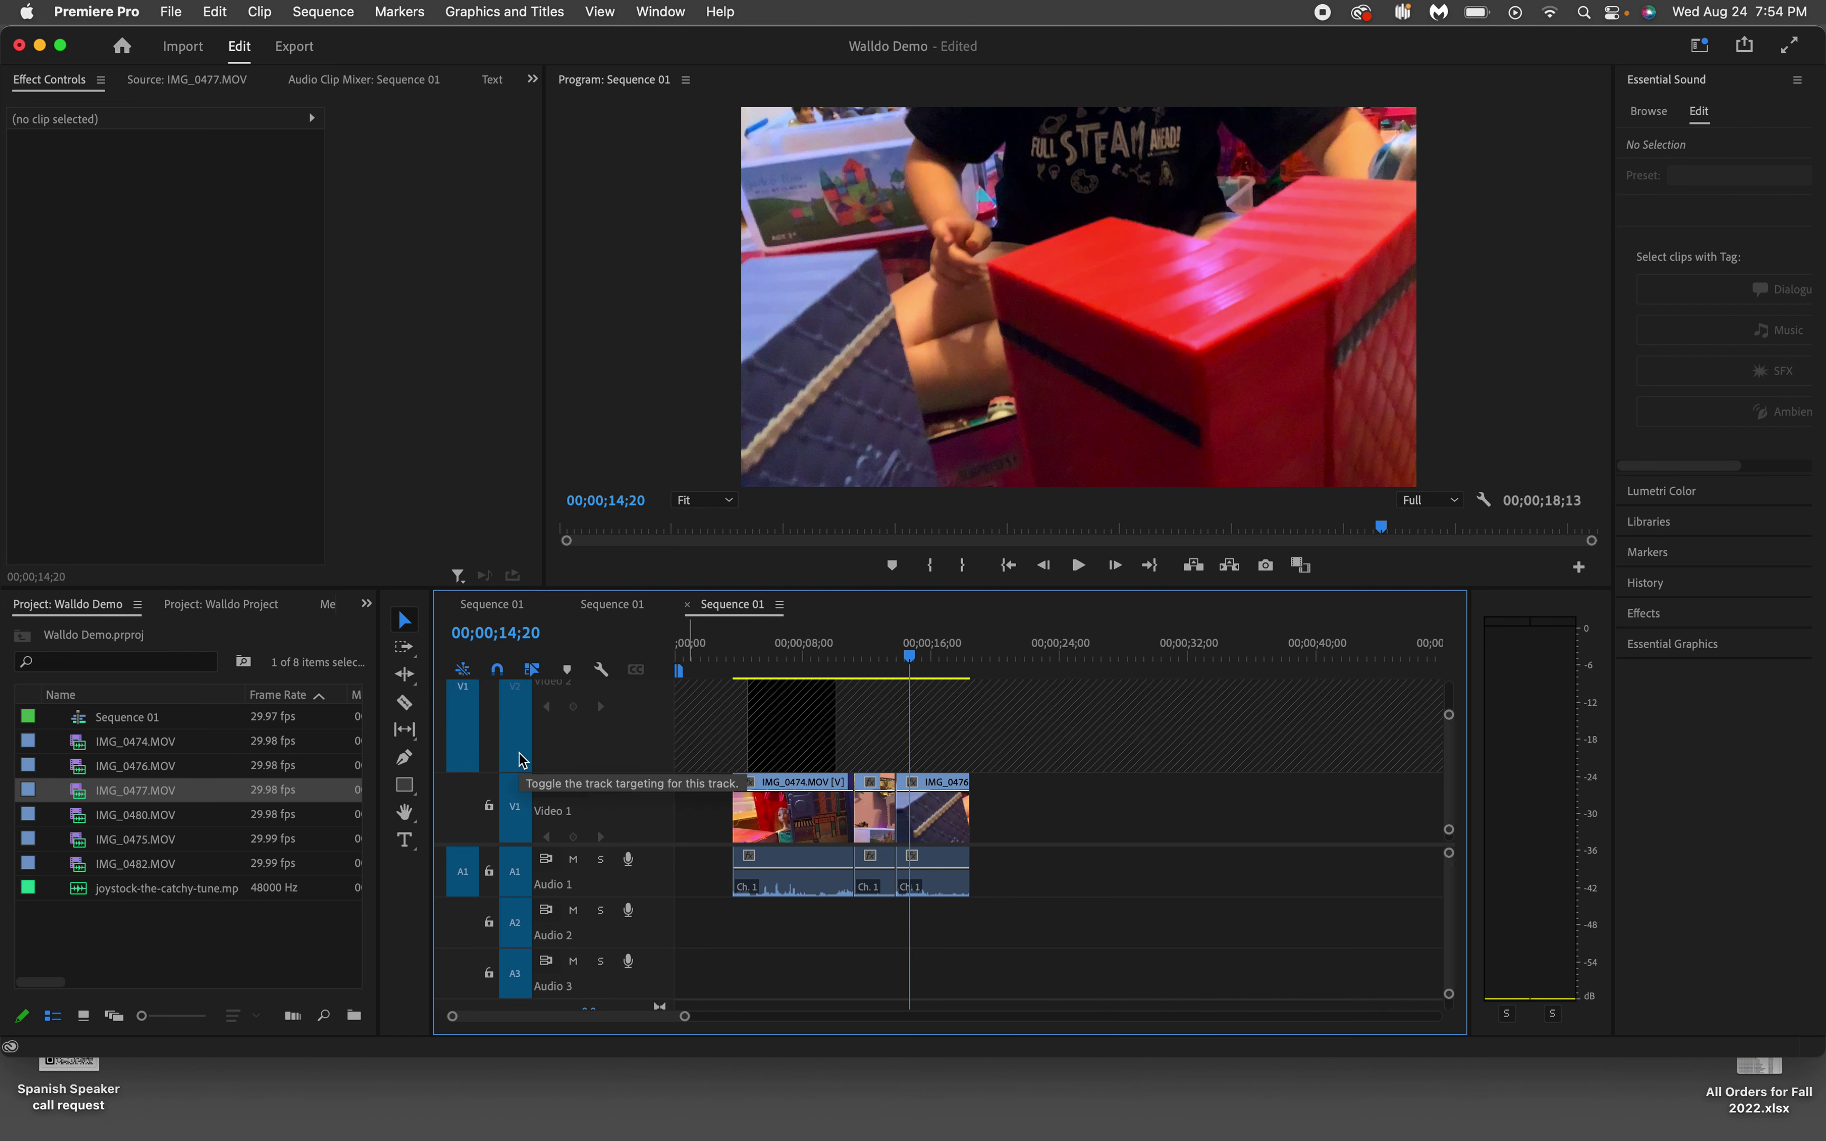
{"action": "scroll", "coordinate": [520, 758], "scroll_direction": "up", "scroll_amount": 5}
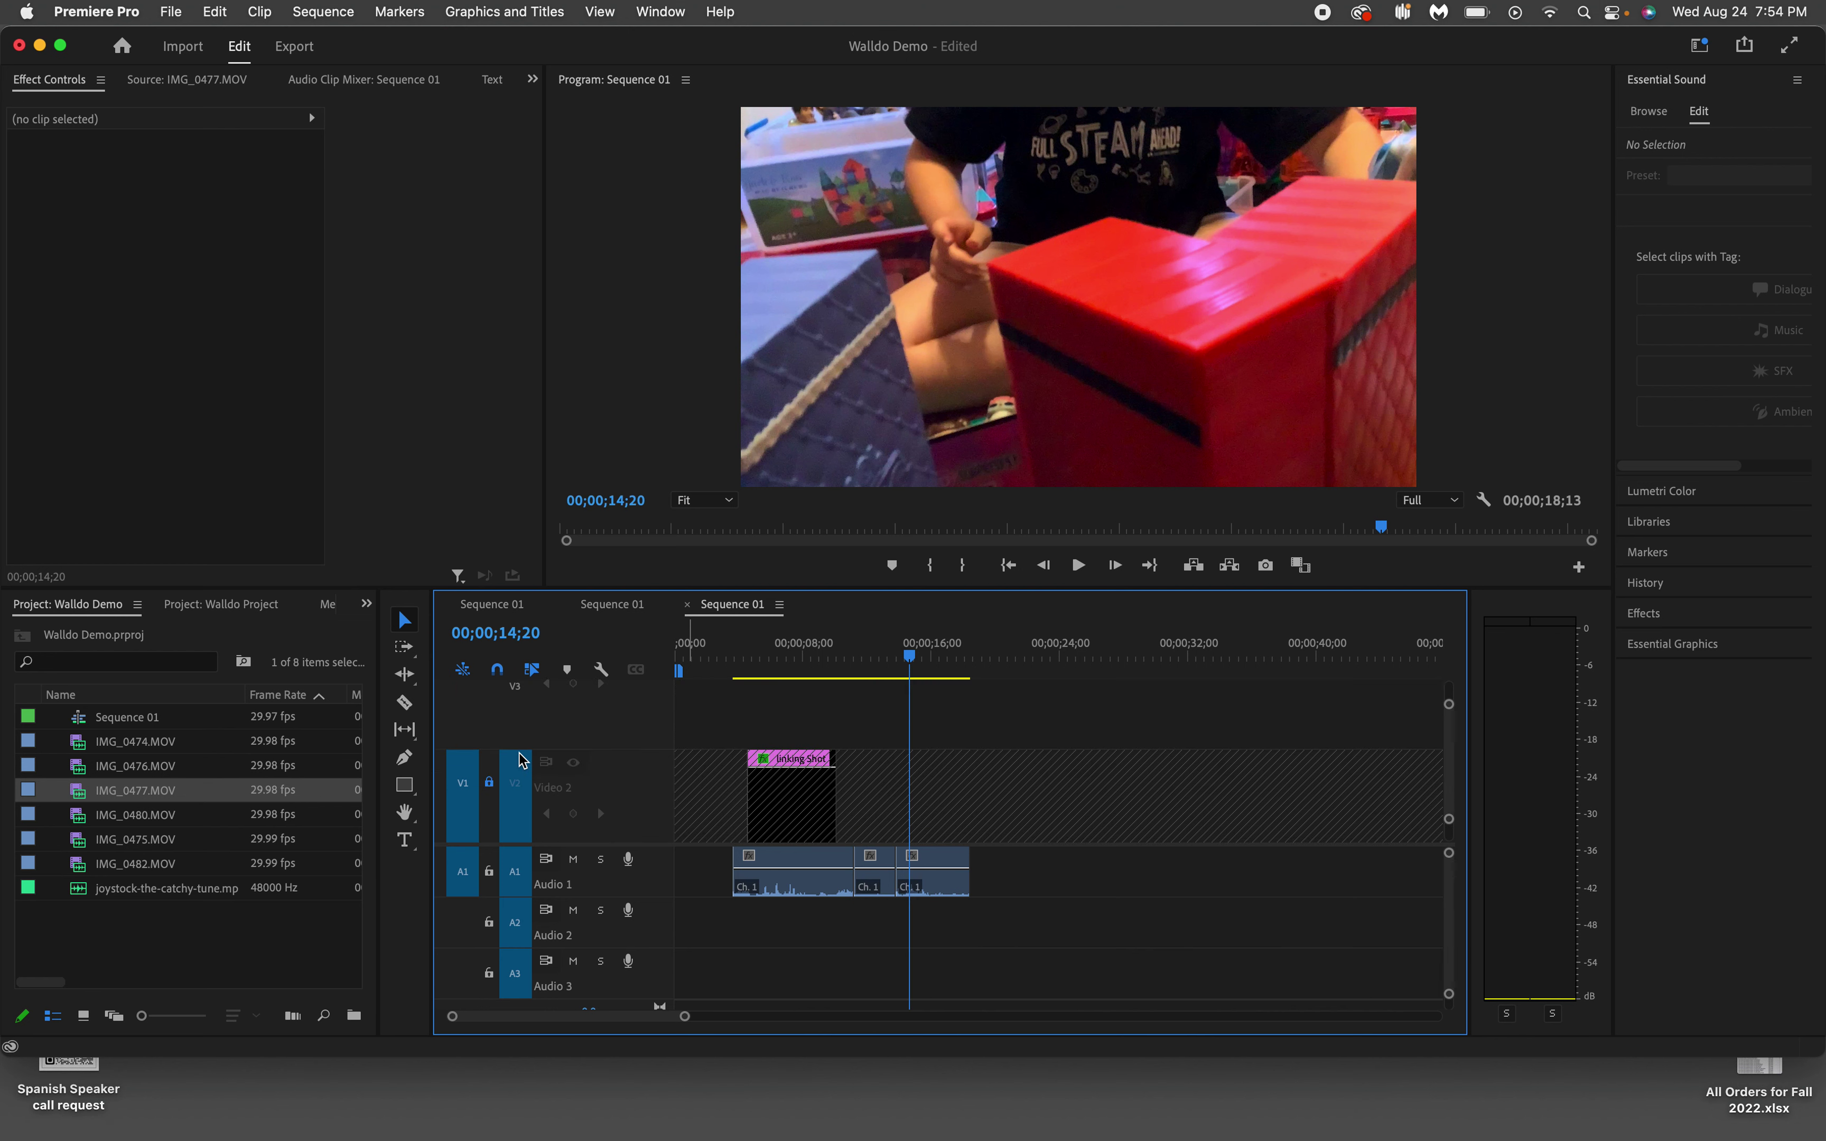
{"action": "left_click", "coordinate": [458, 789]}
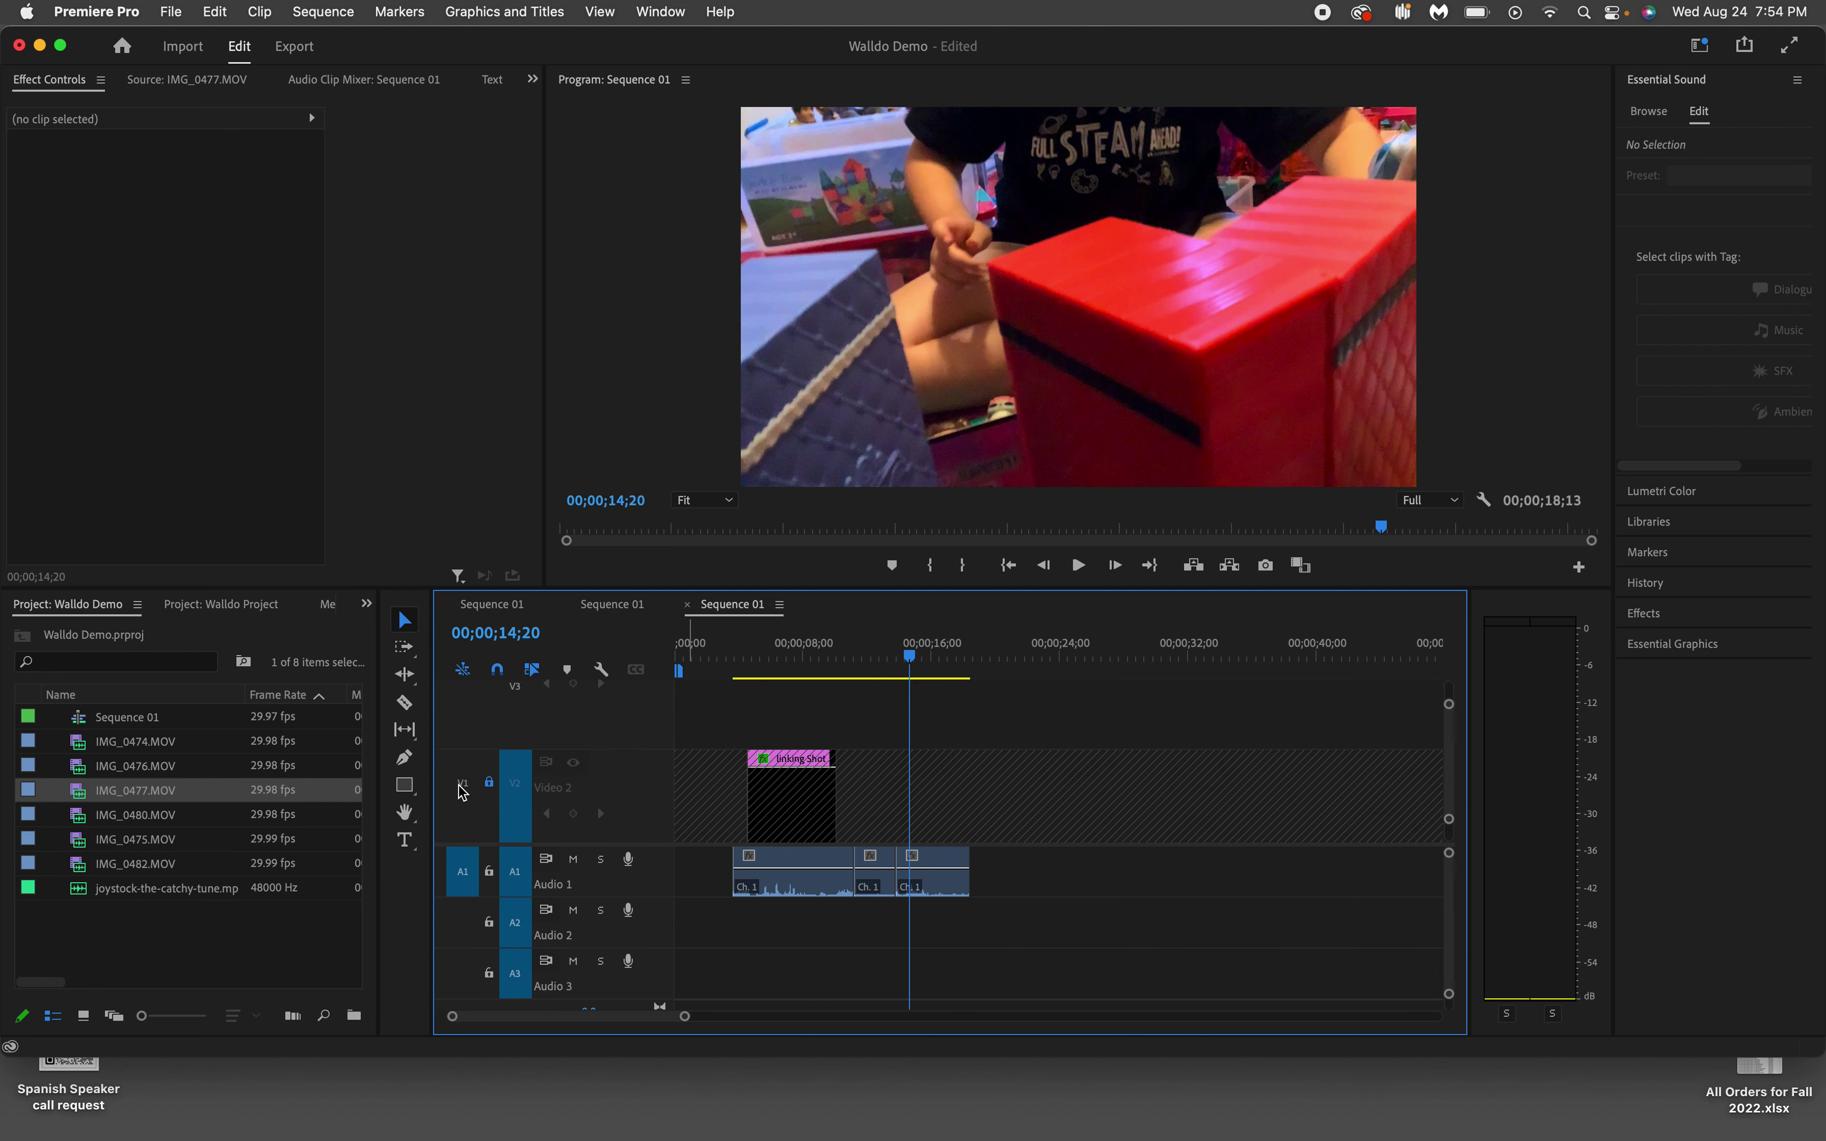
{"action": "left_click", "coordinate": [489, 782]}
{"action": "scroll", "coordinate": [550, 803], "scroll_direction": "down", "scroll_amount": 3}
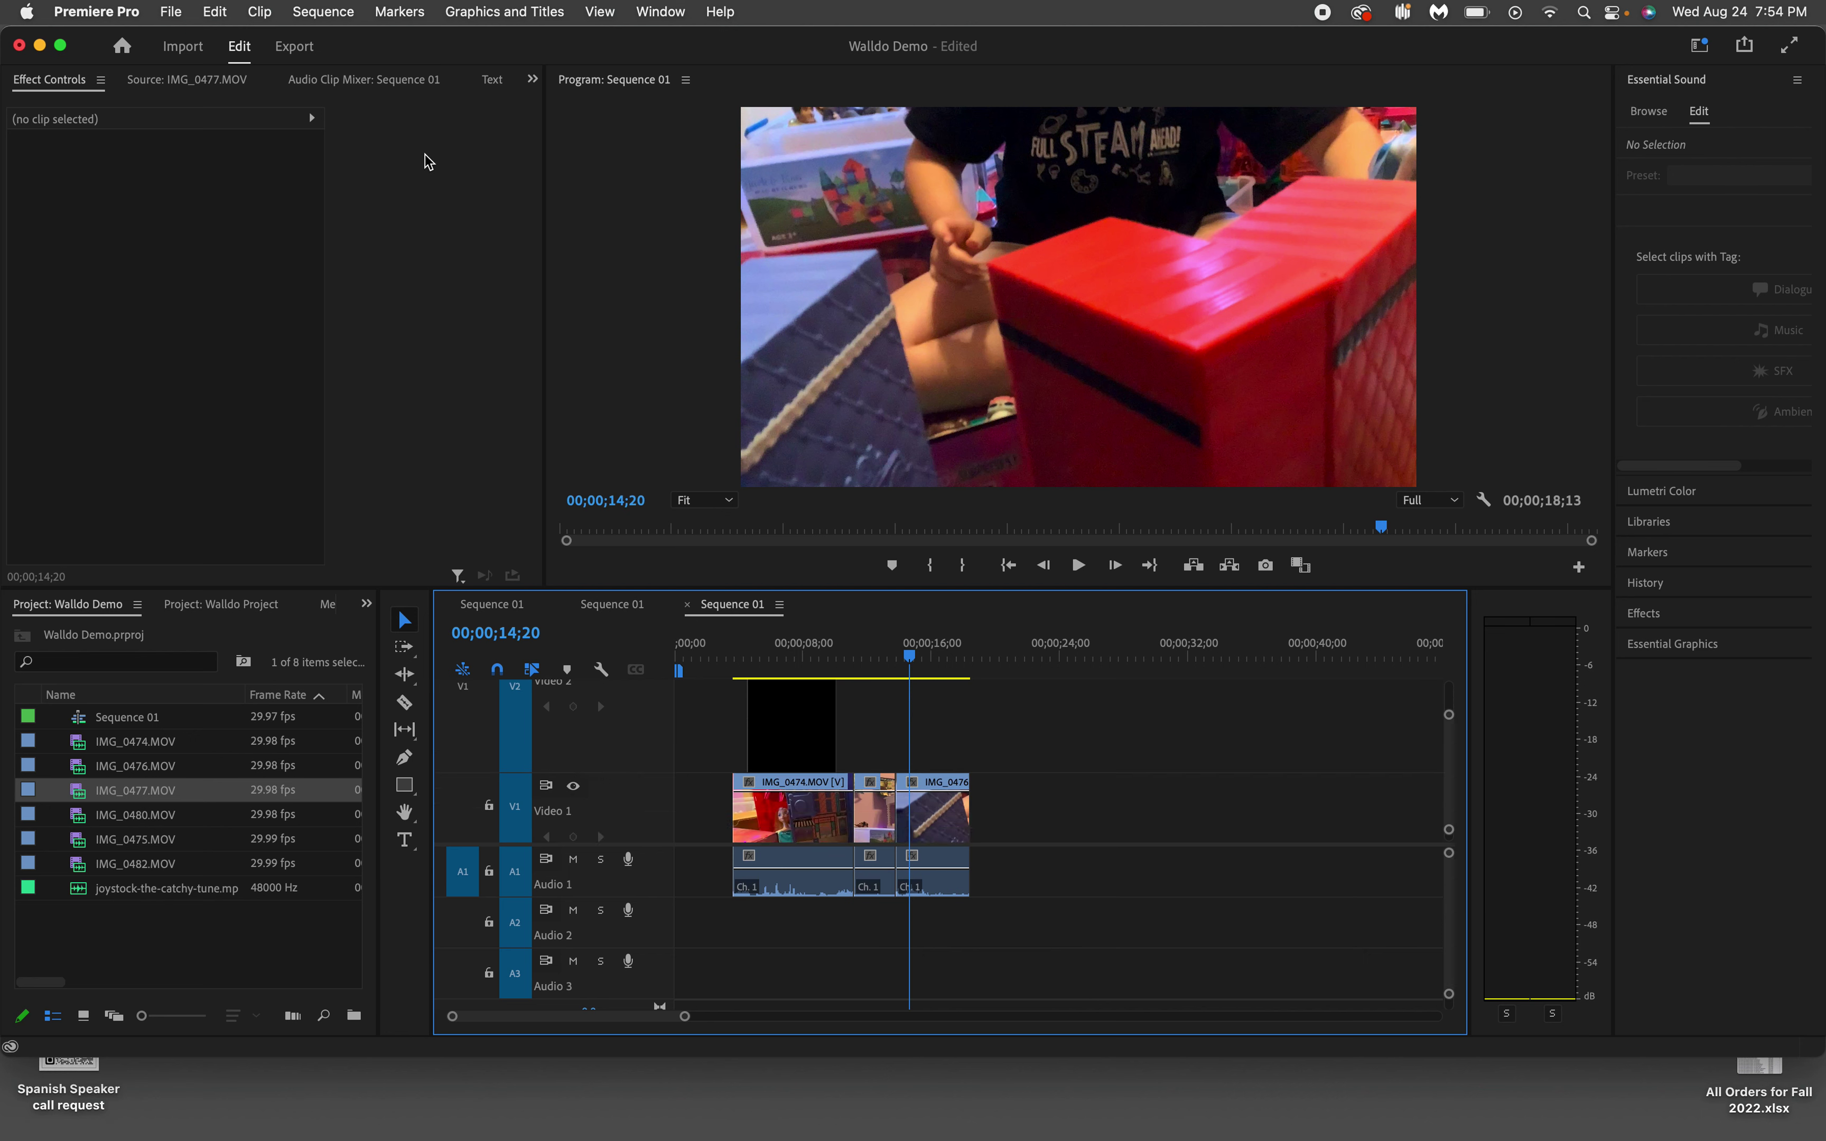
Step: Paste the title onto Video 2 and trim its end to overlay the end of IMG_0476
{"action": "left_click", "coordinate": [218, 12]}
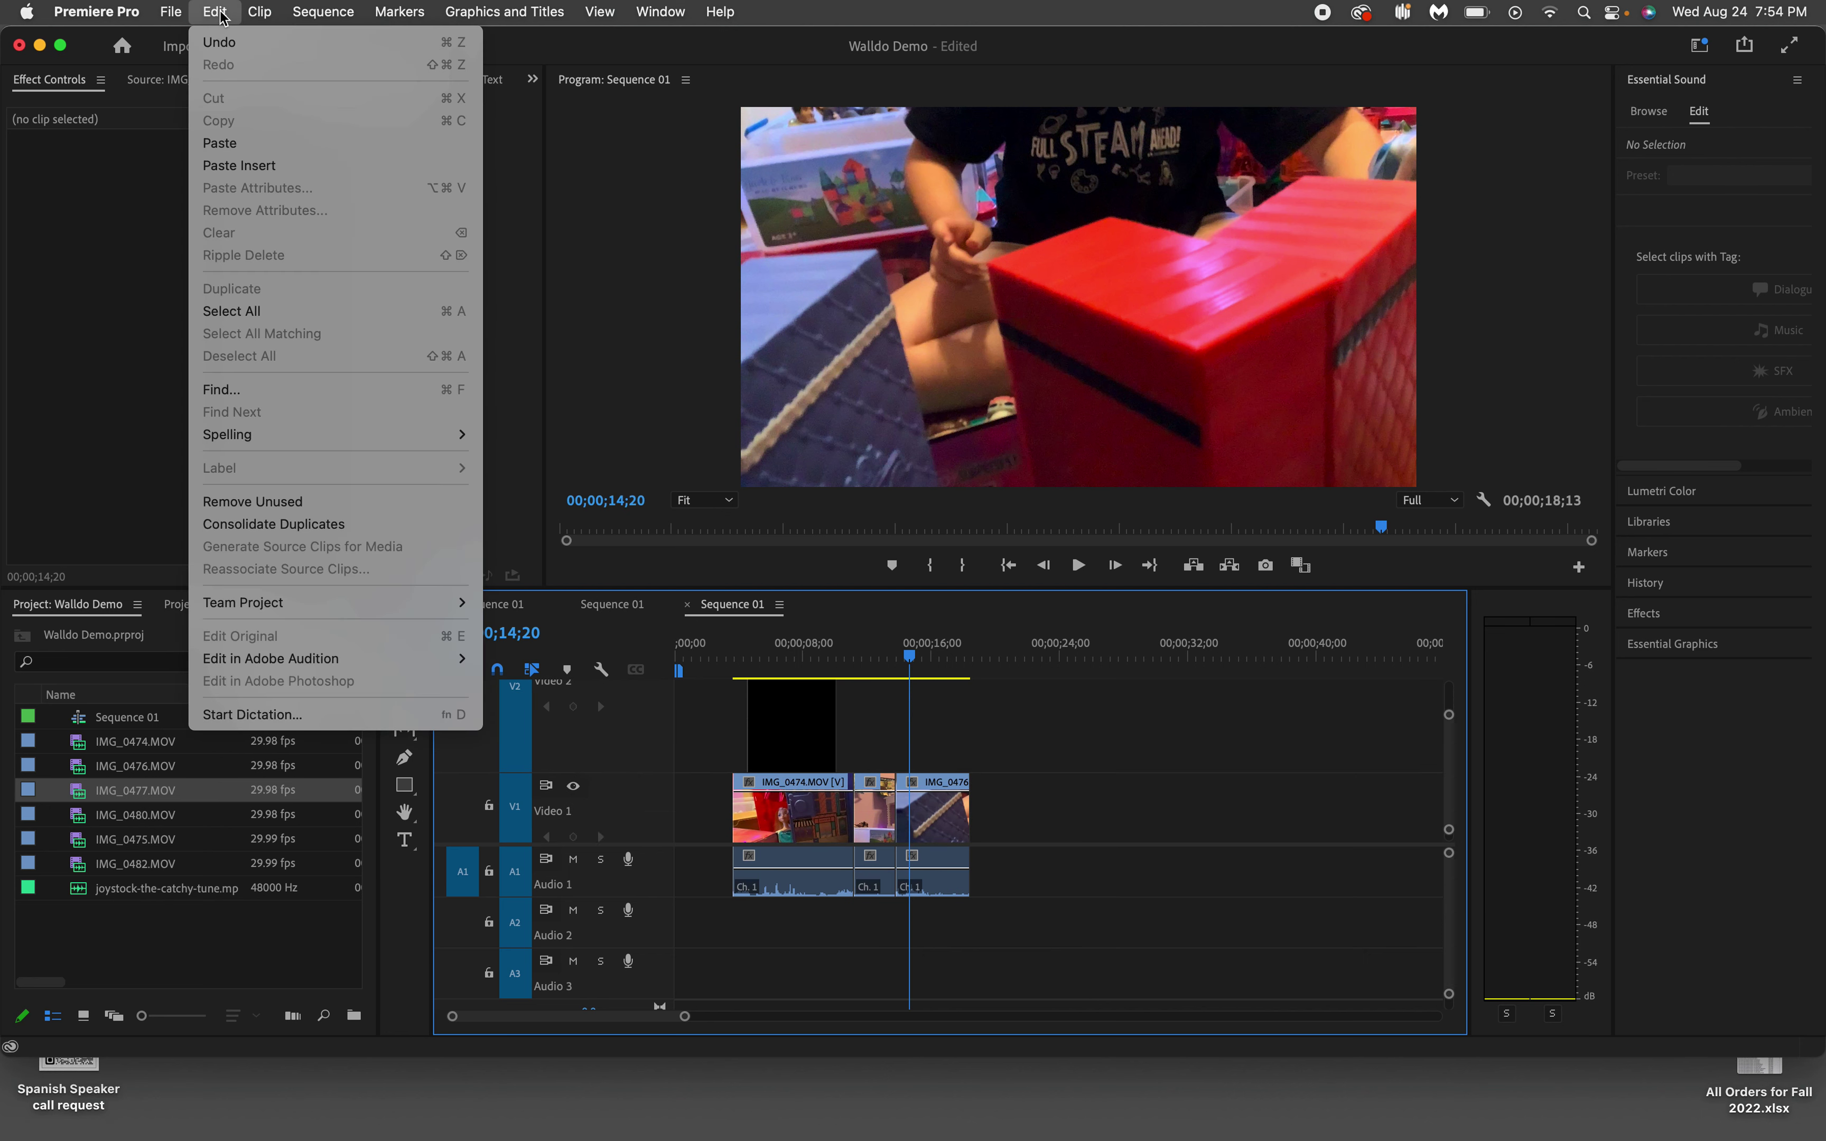
{"action": "left_click", "coordinate": [226, 143]}
{"action": "key", "text": "super+z"}
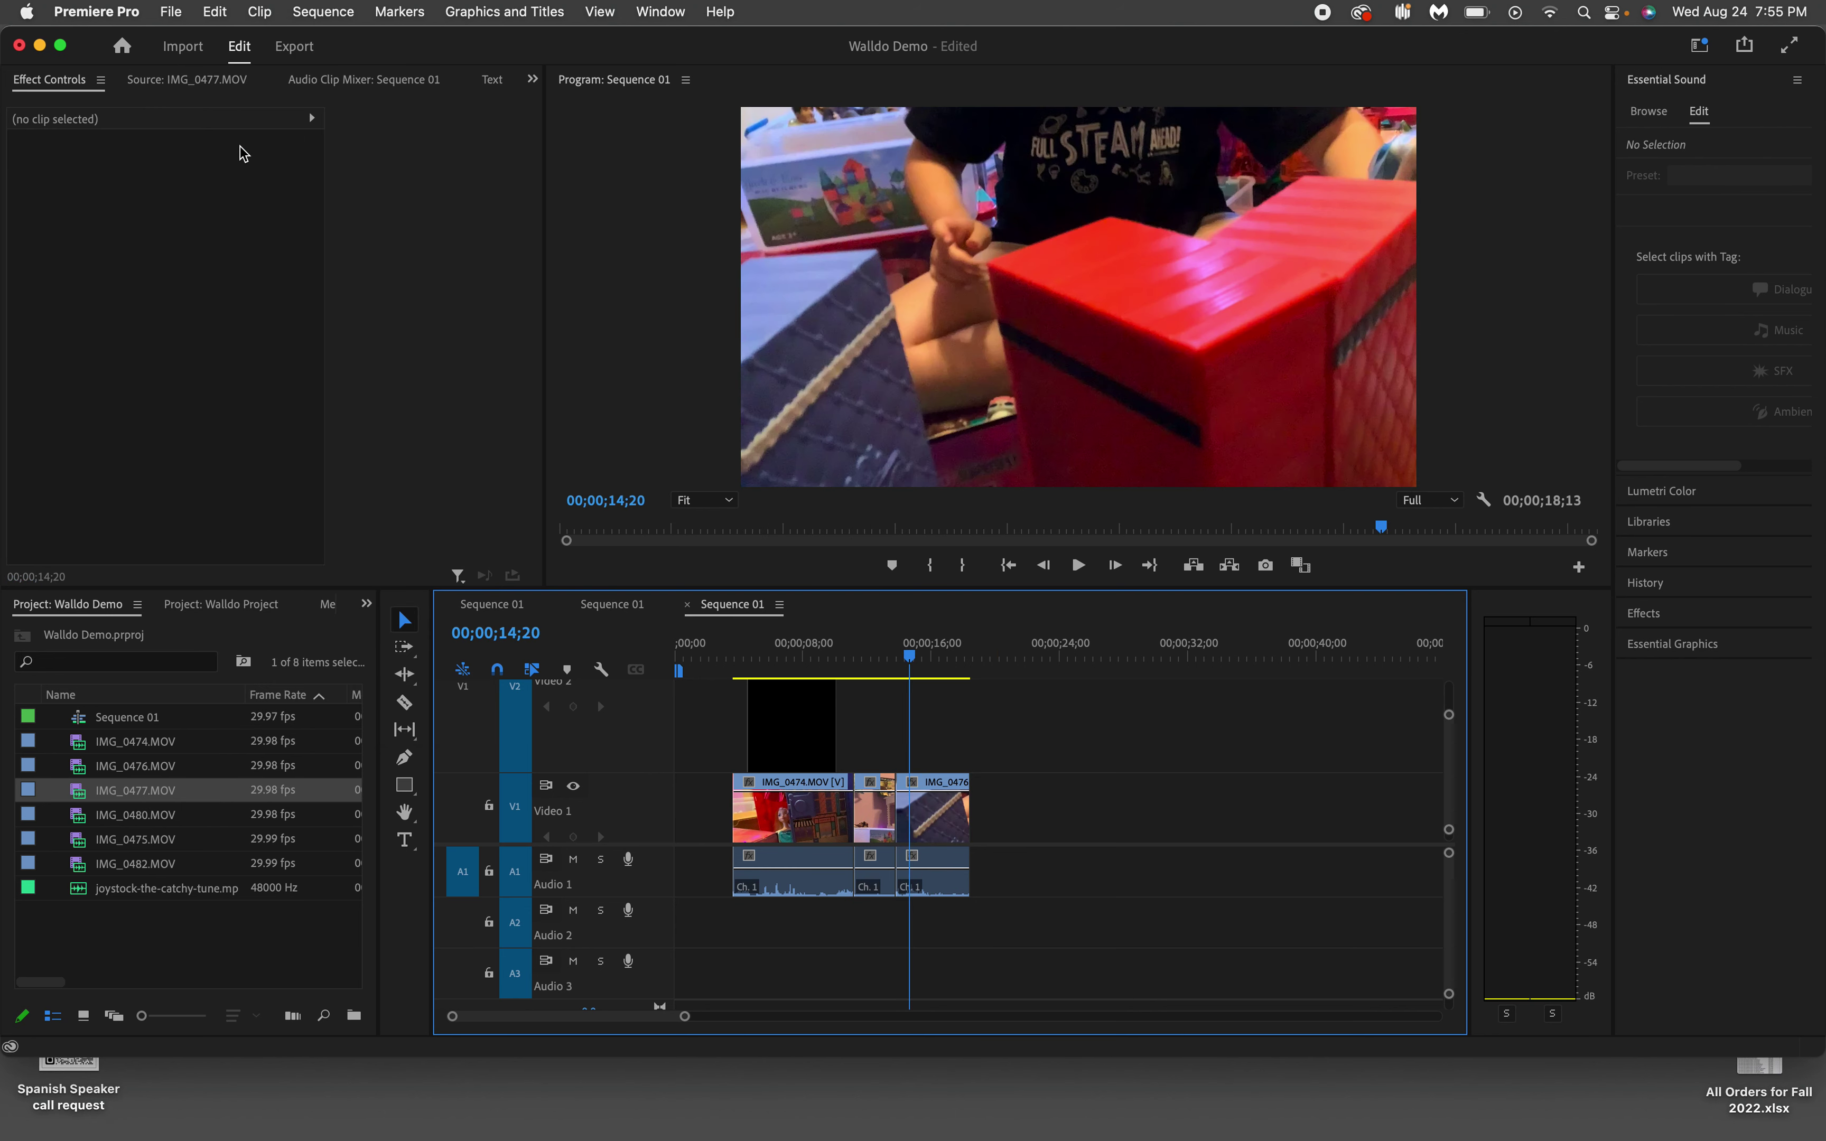
{"action": "left_click", "coordinate": [516, 808]}
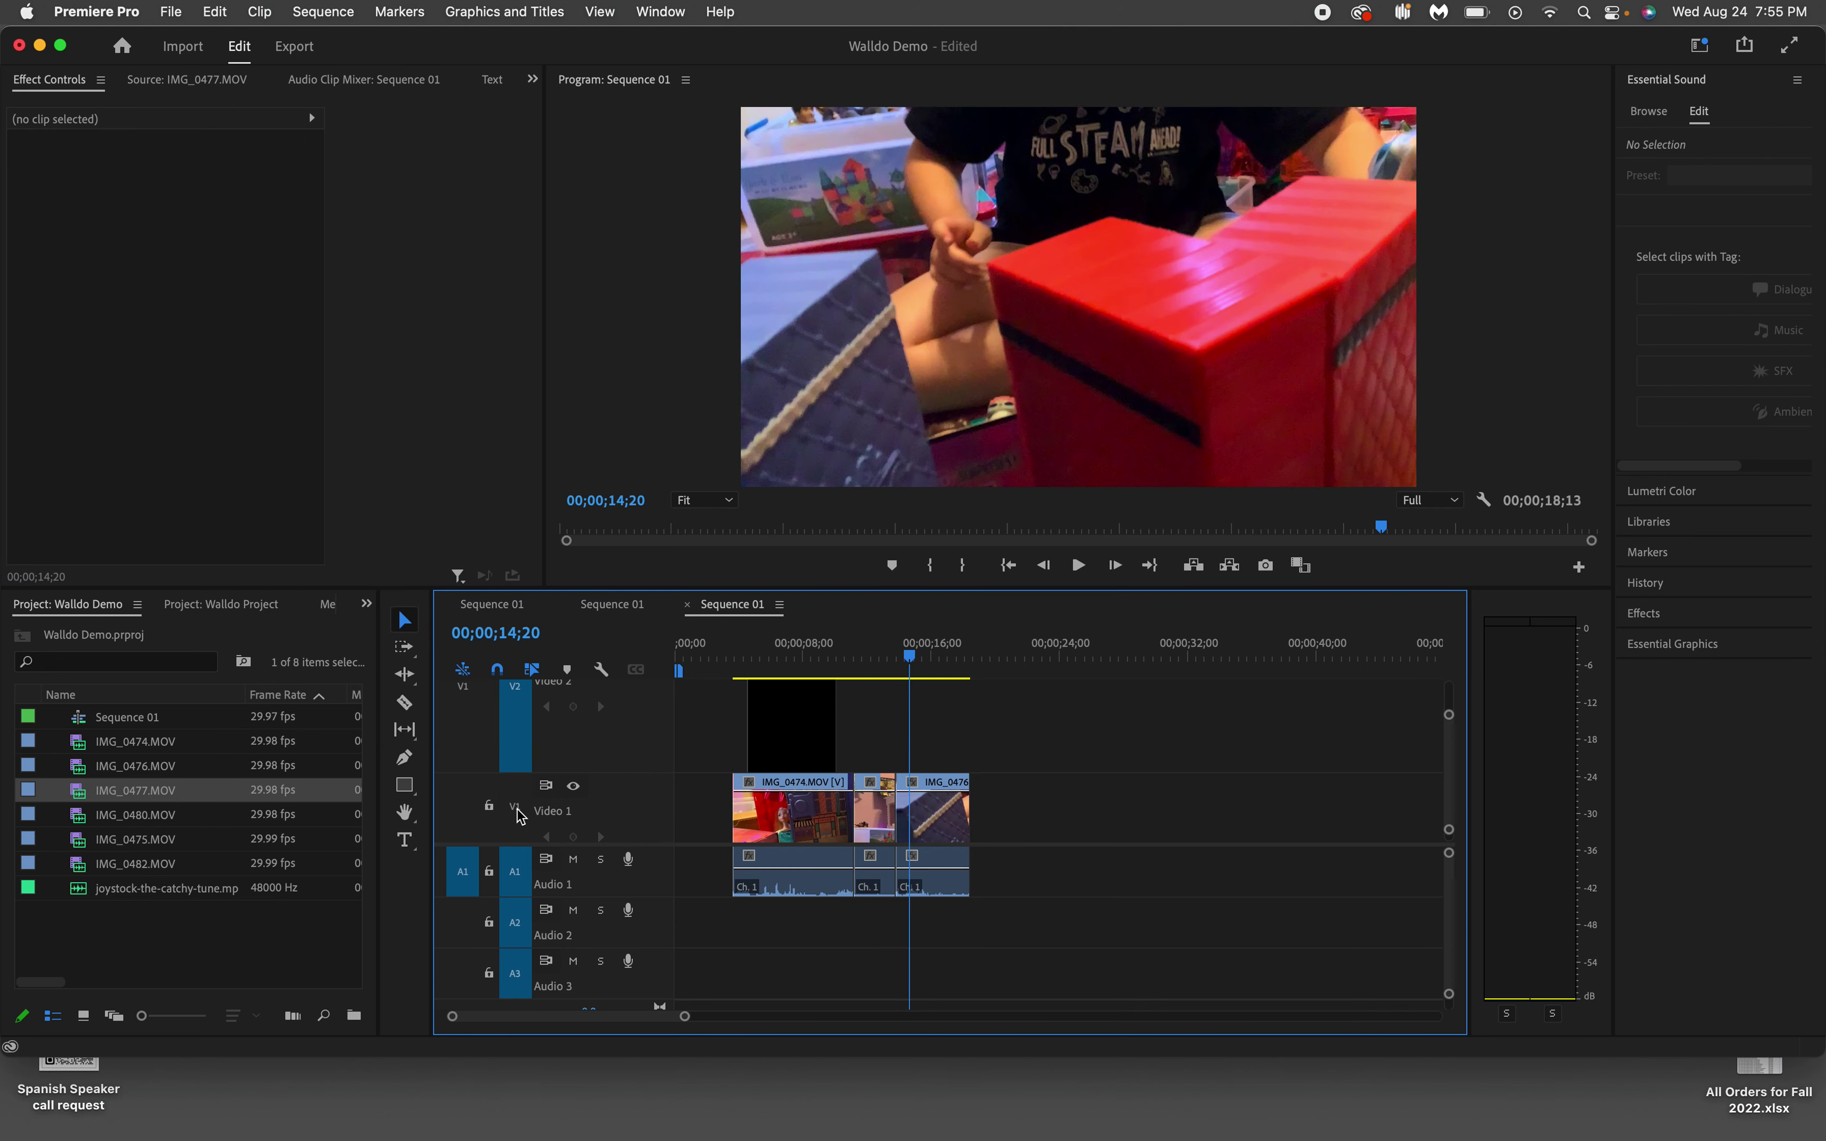
{"action": "left_click", "coordinate": [215, 11]}
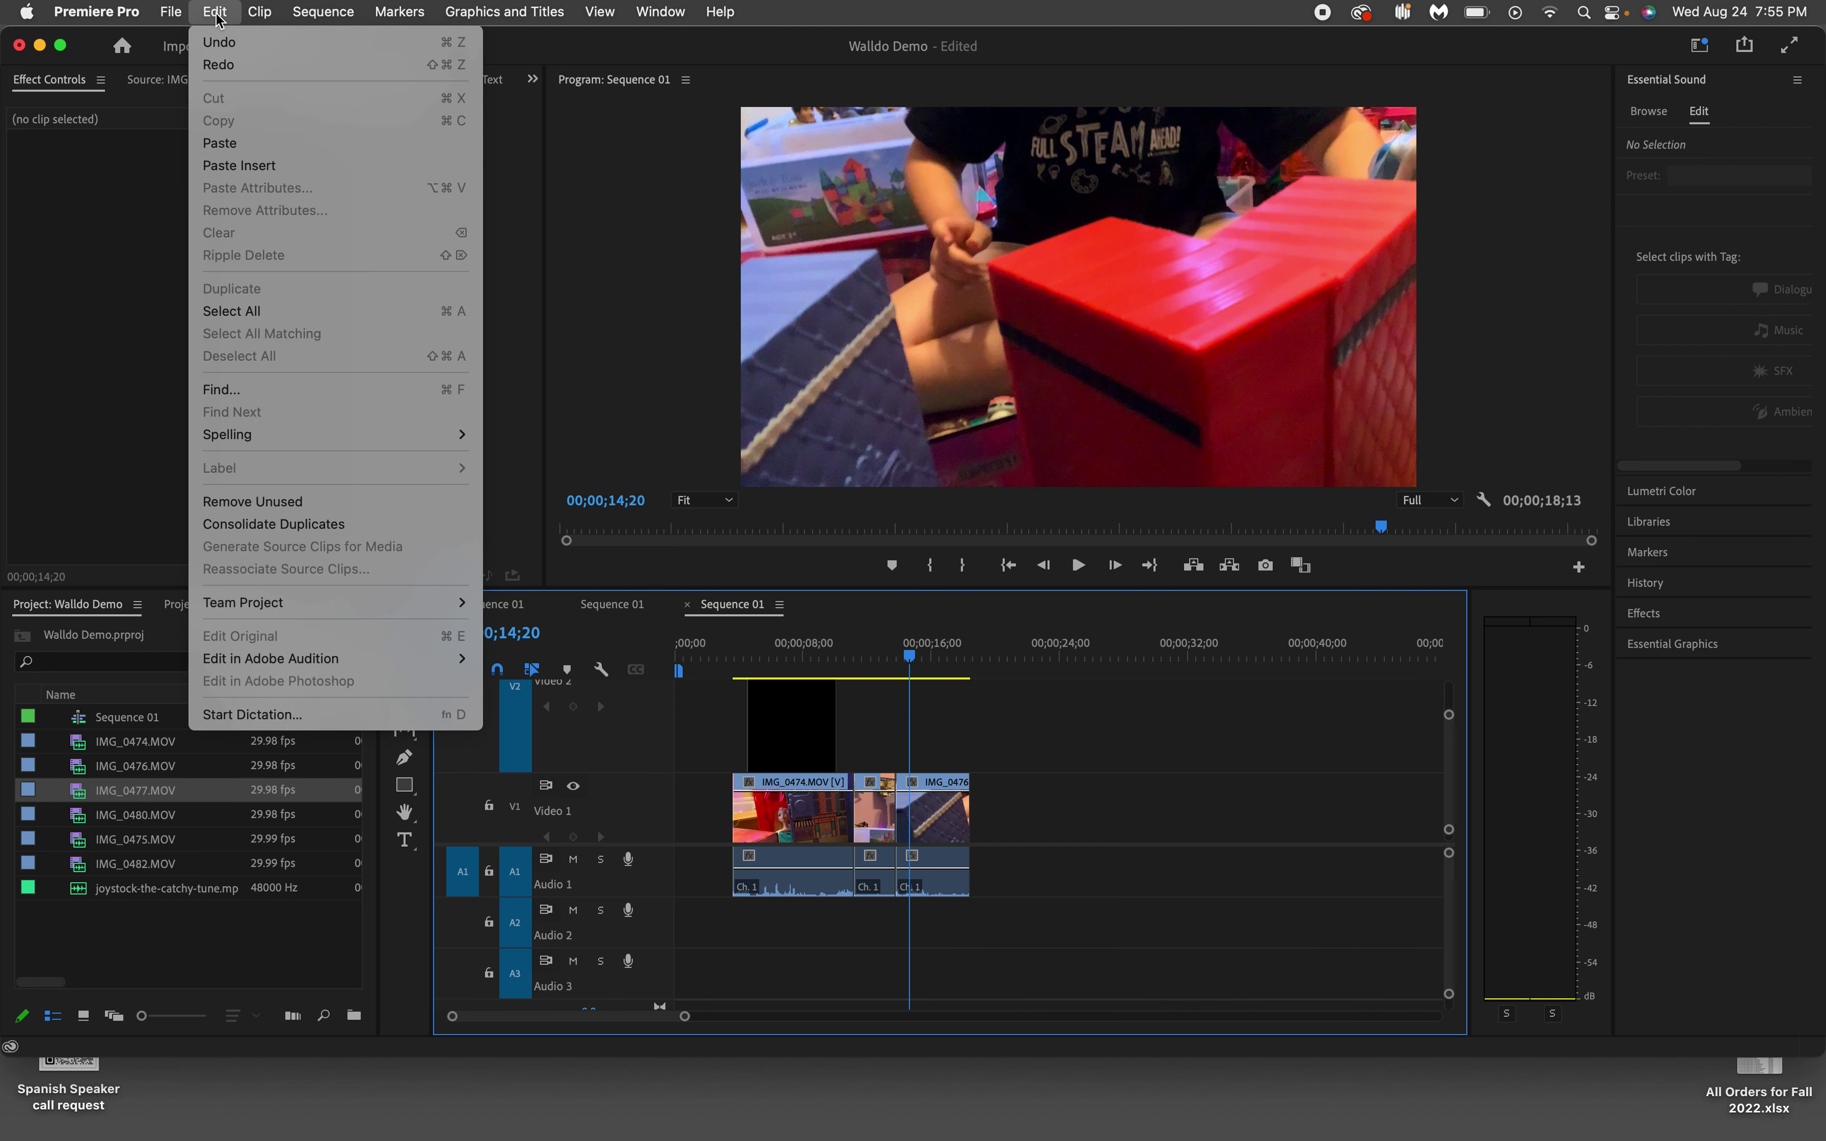
{"action": "left_click", "coordinate": [229, 148]}
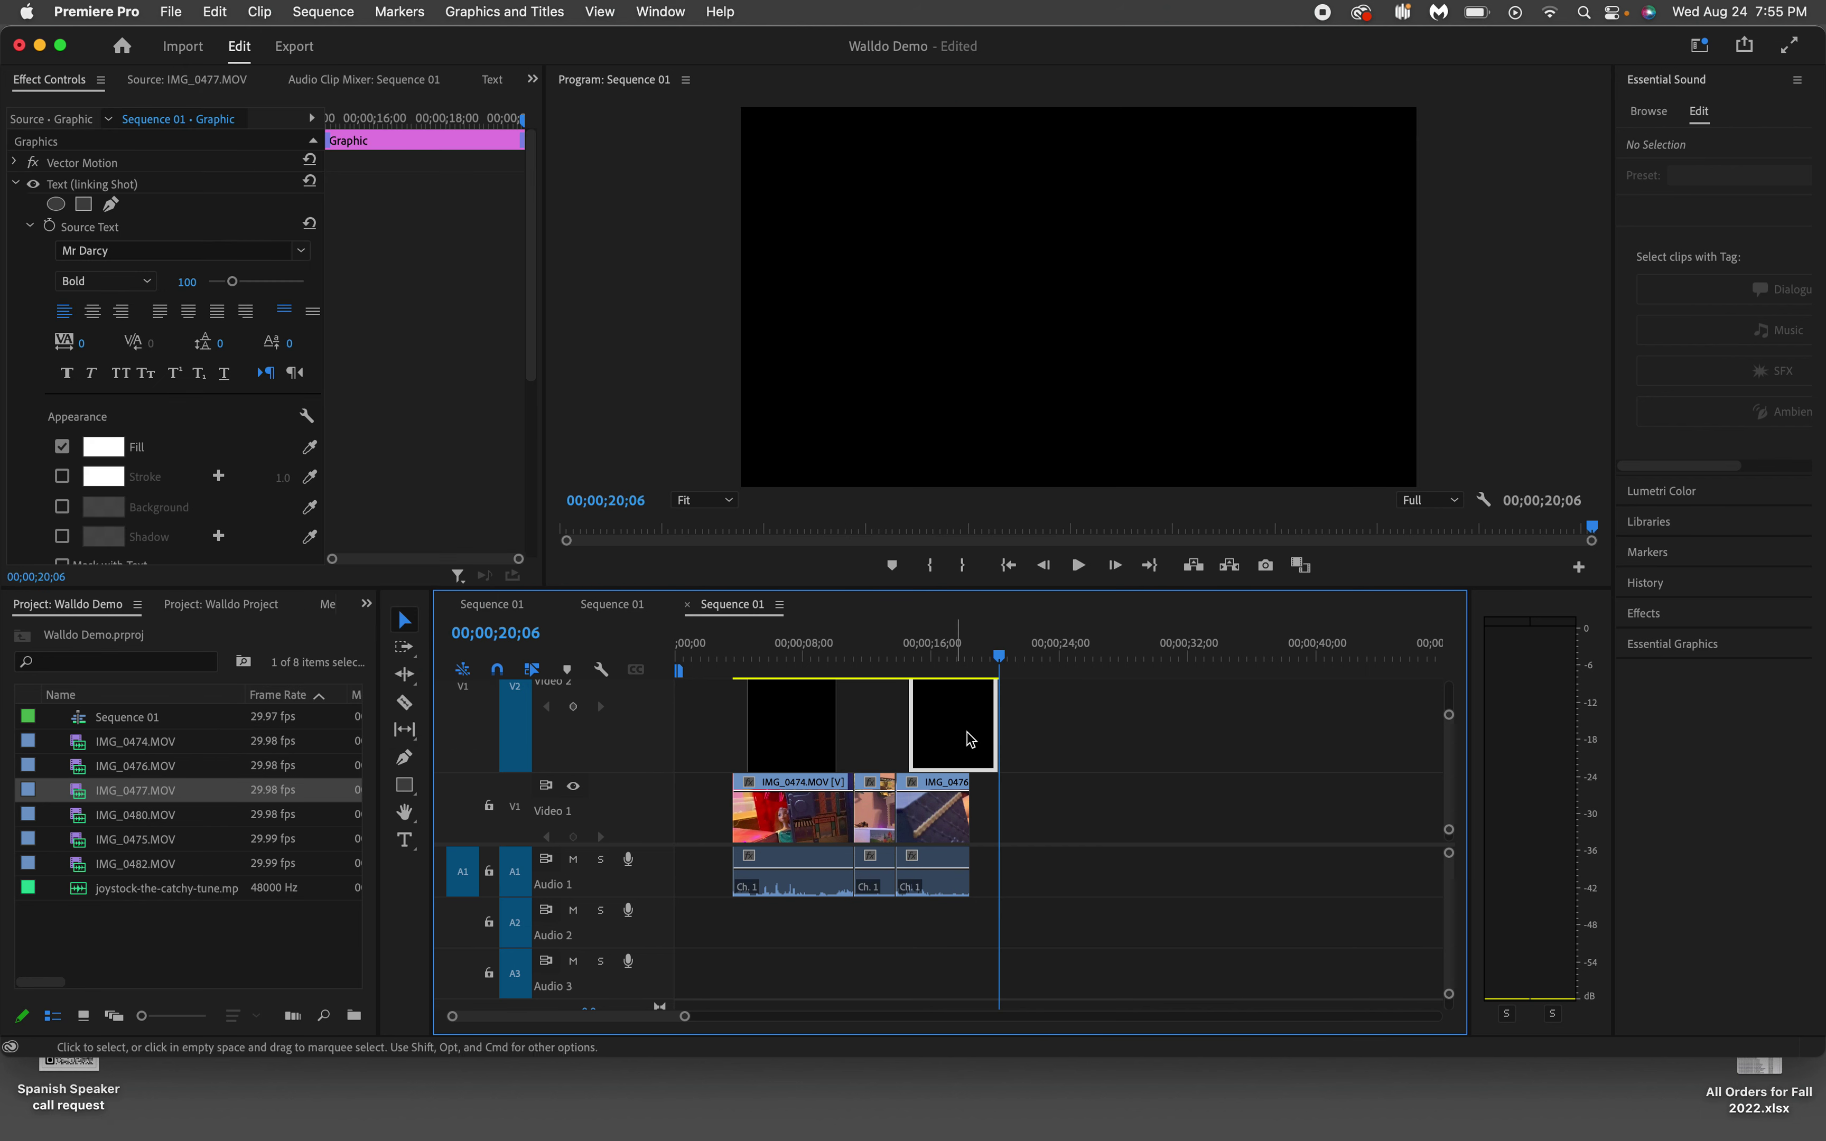
{"action": "left_click_drag", "start_coordinate": [998, 724], "coordinate": [926, 659]}
{"action": "left_click", "coordinate": [930, 658]}
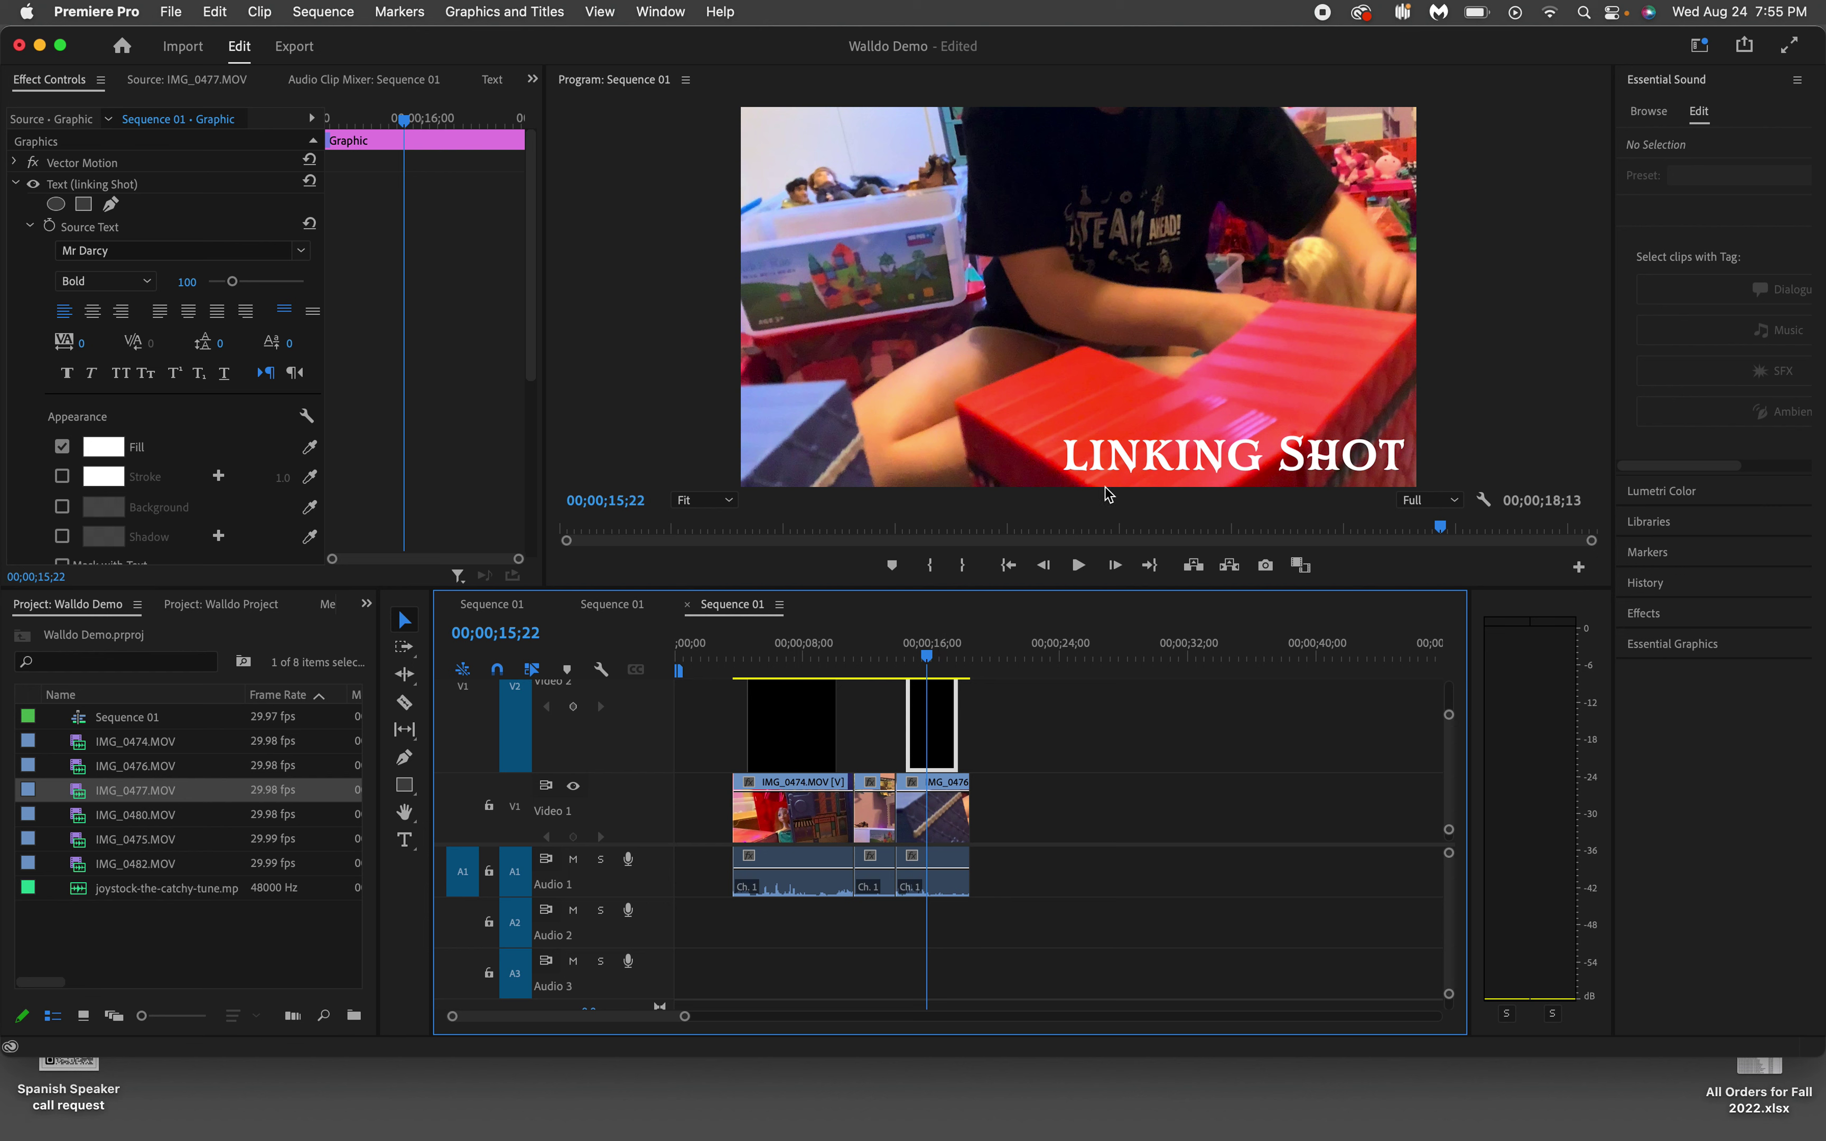
Step: Retype the copied title as PAN SHOT and scrub through the third clip to check it
{"action": "double_click", "coordinate": [1141, 449]}
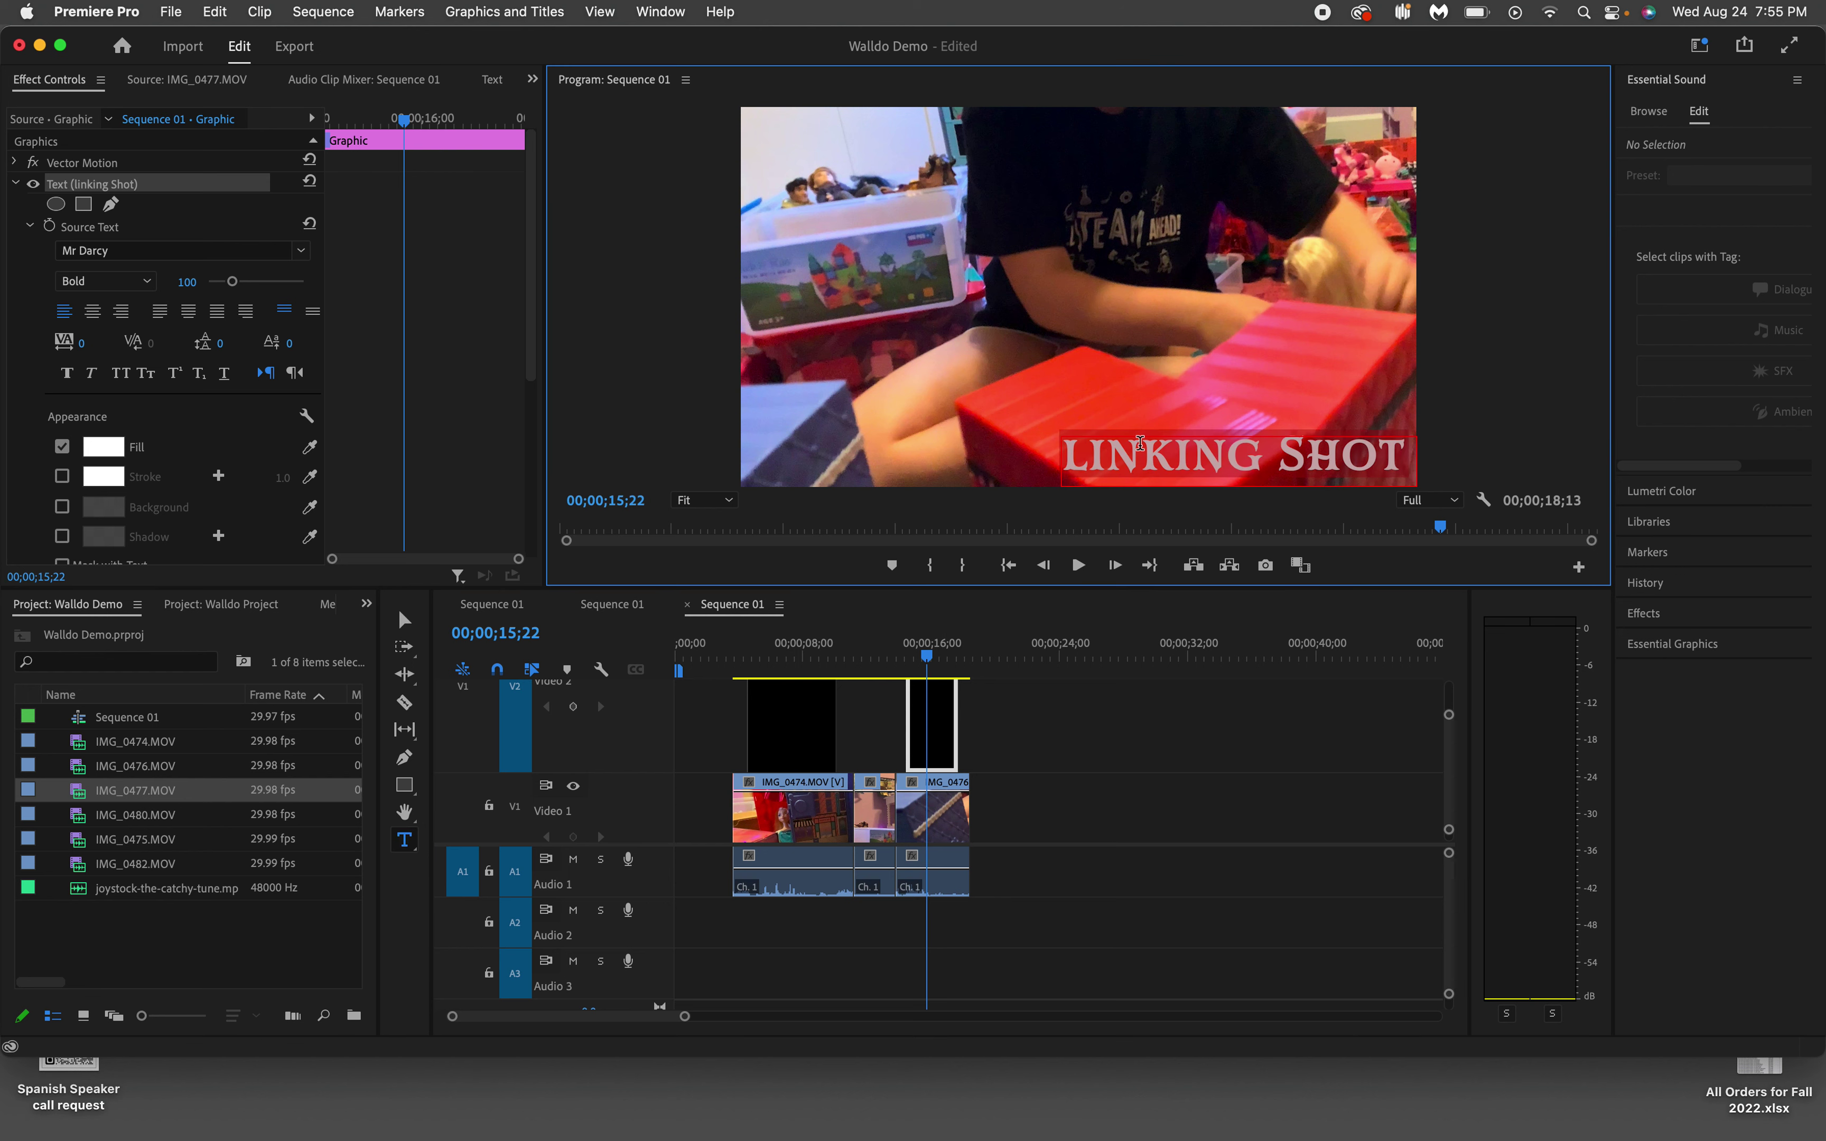
{"action": "type", "text": "PA"}
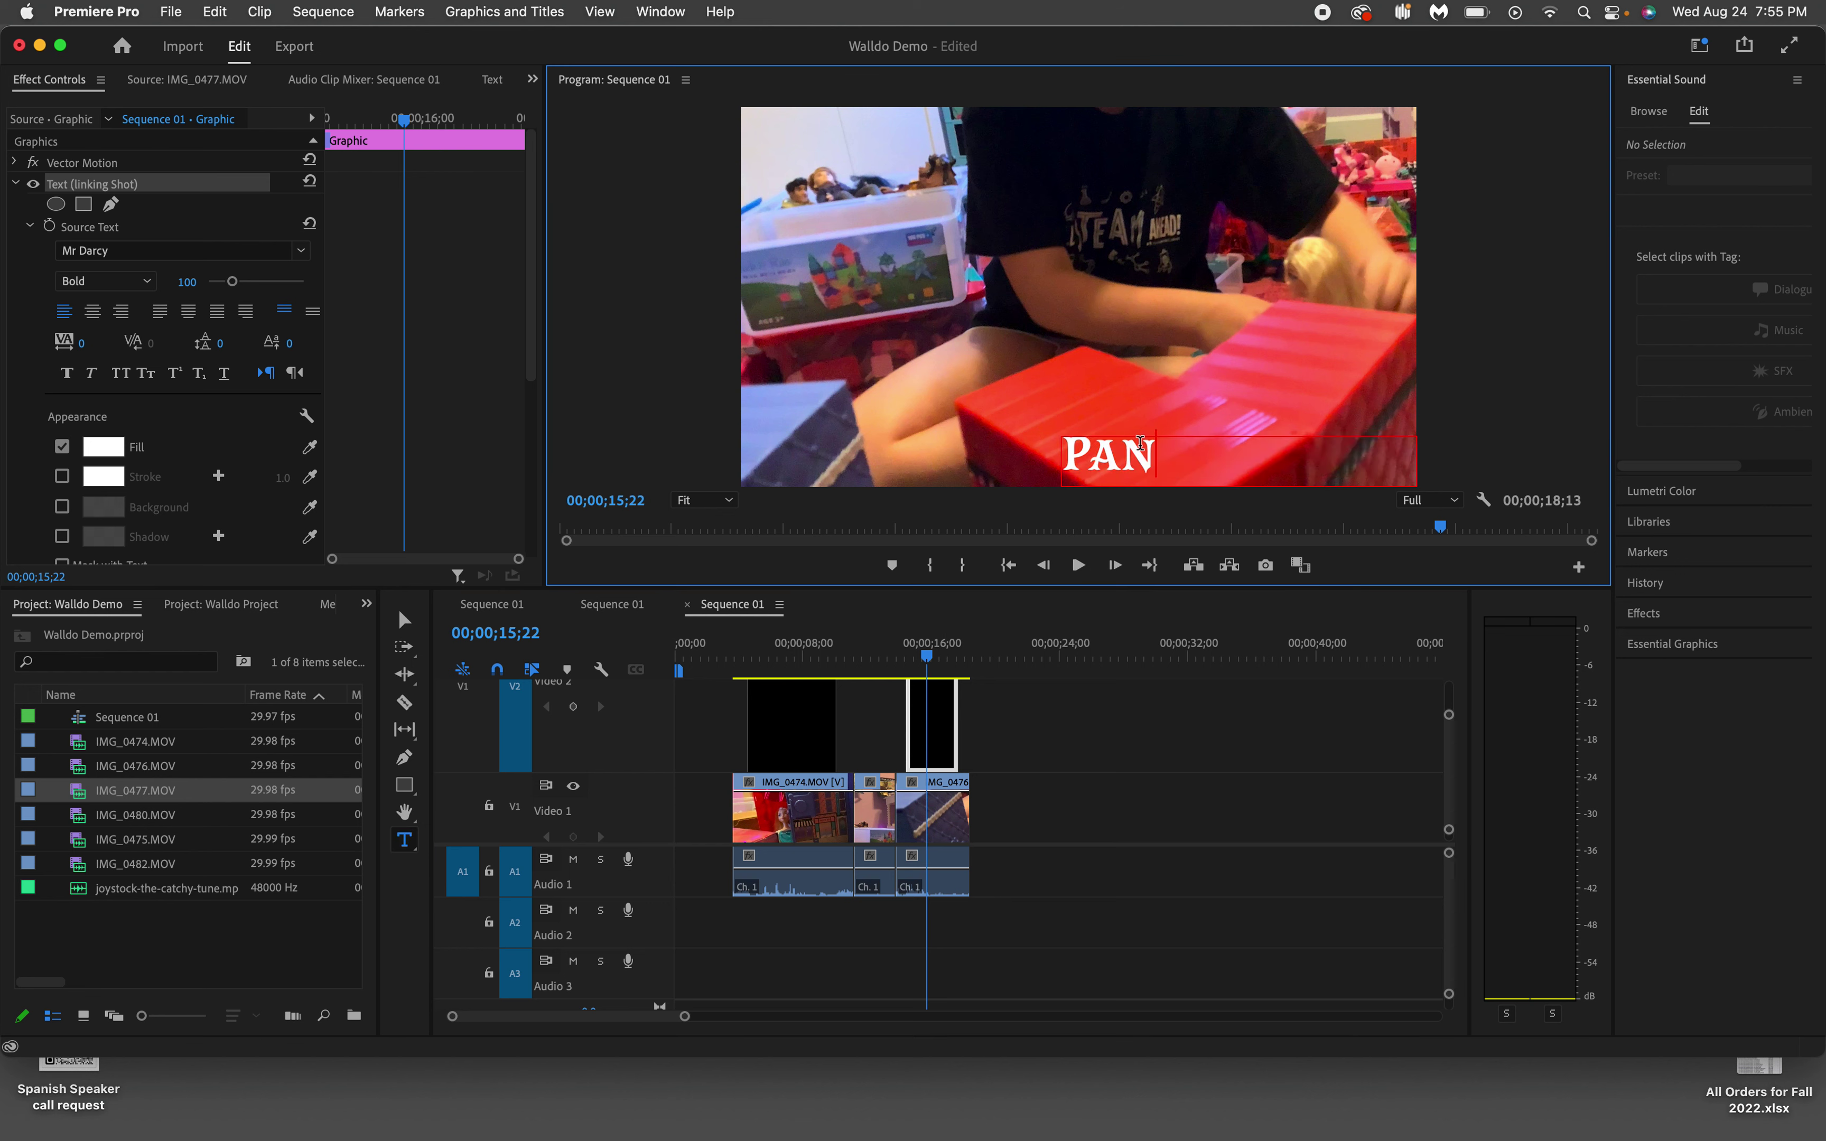
{"action": "type", "text": "N"}
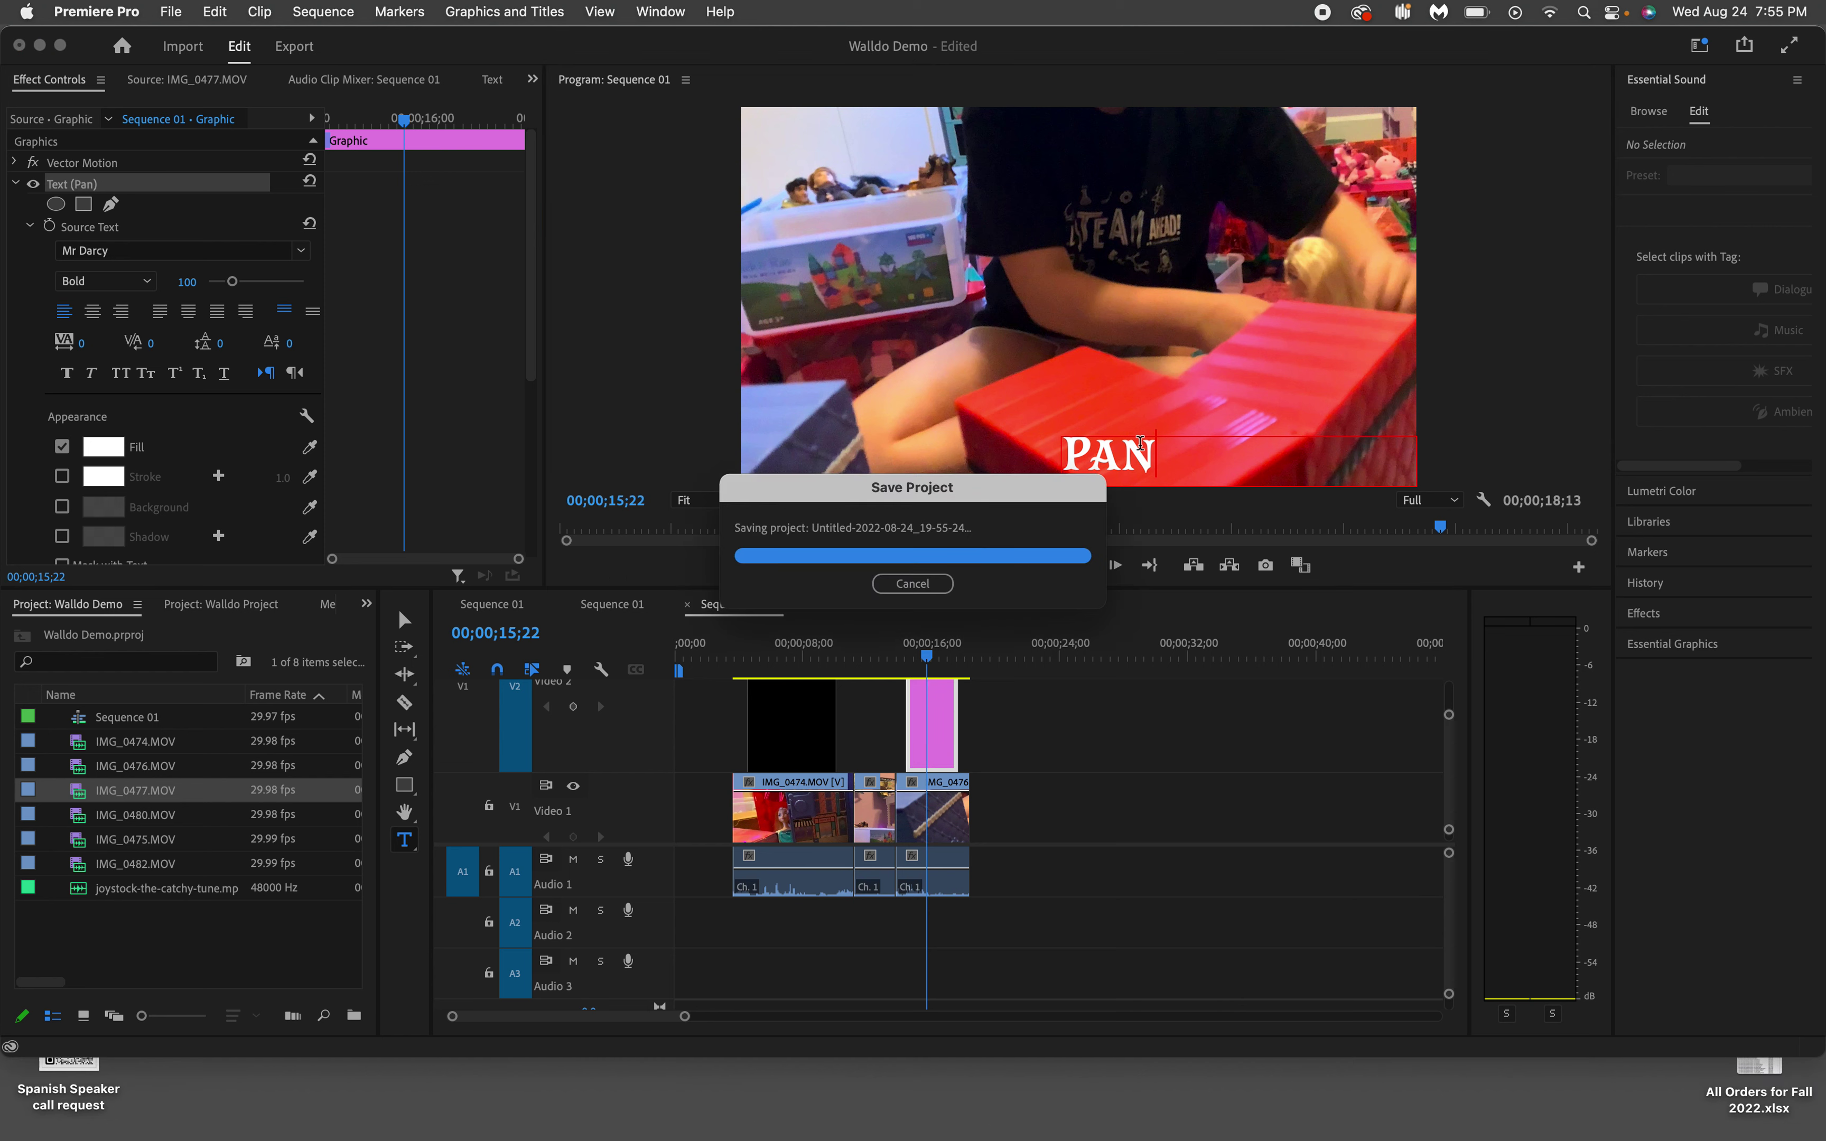
{"action": "type", "text": "SHOT"}
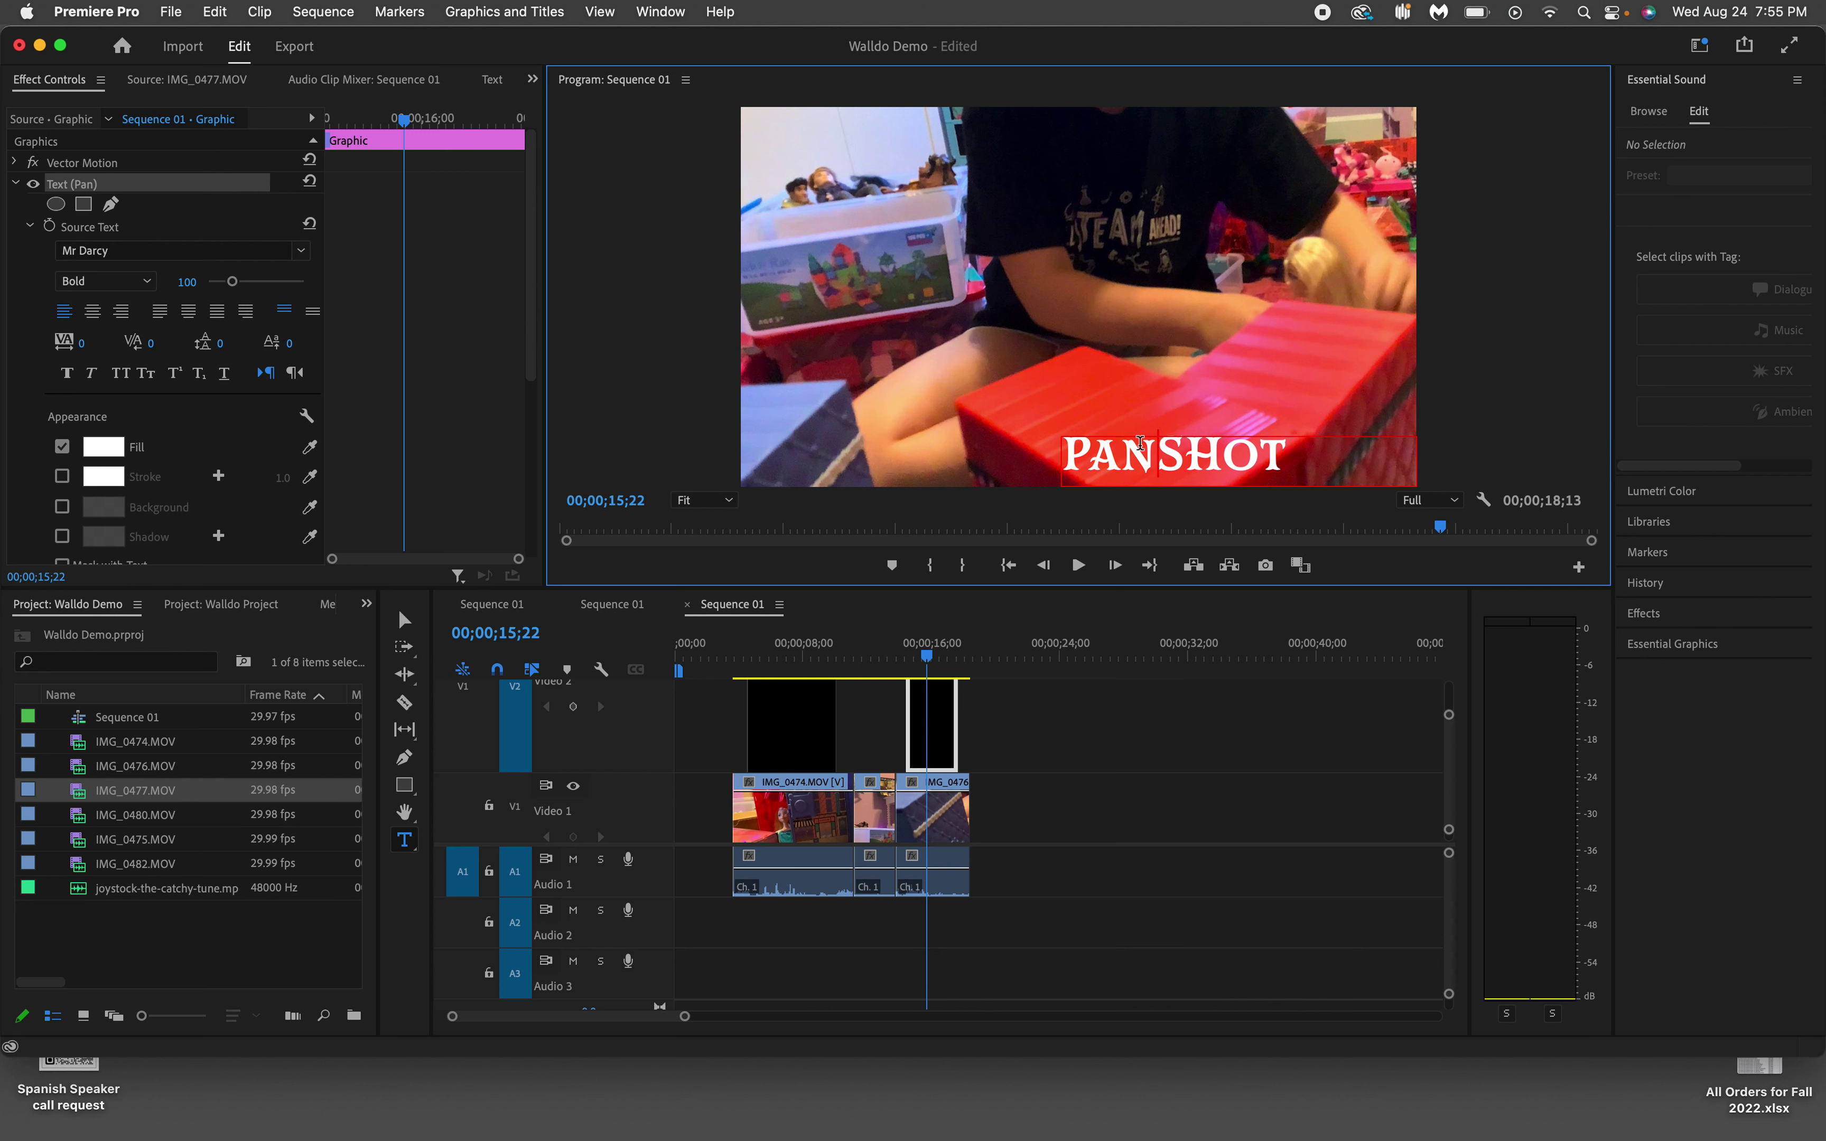
{"action": "type", "text": "NING"}
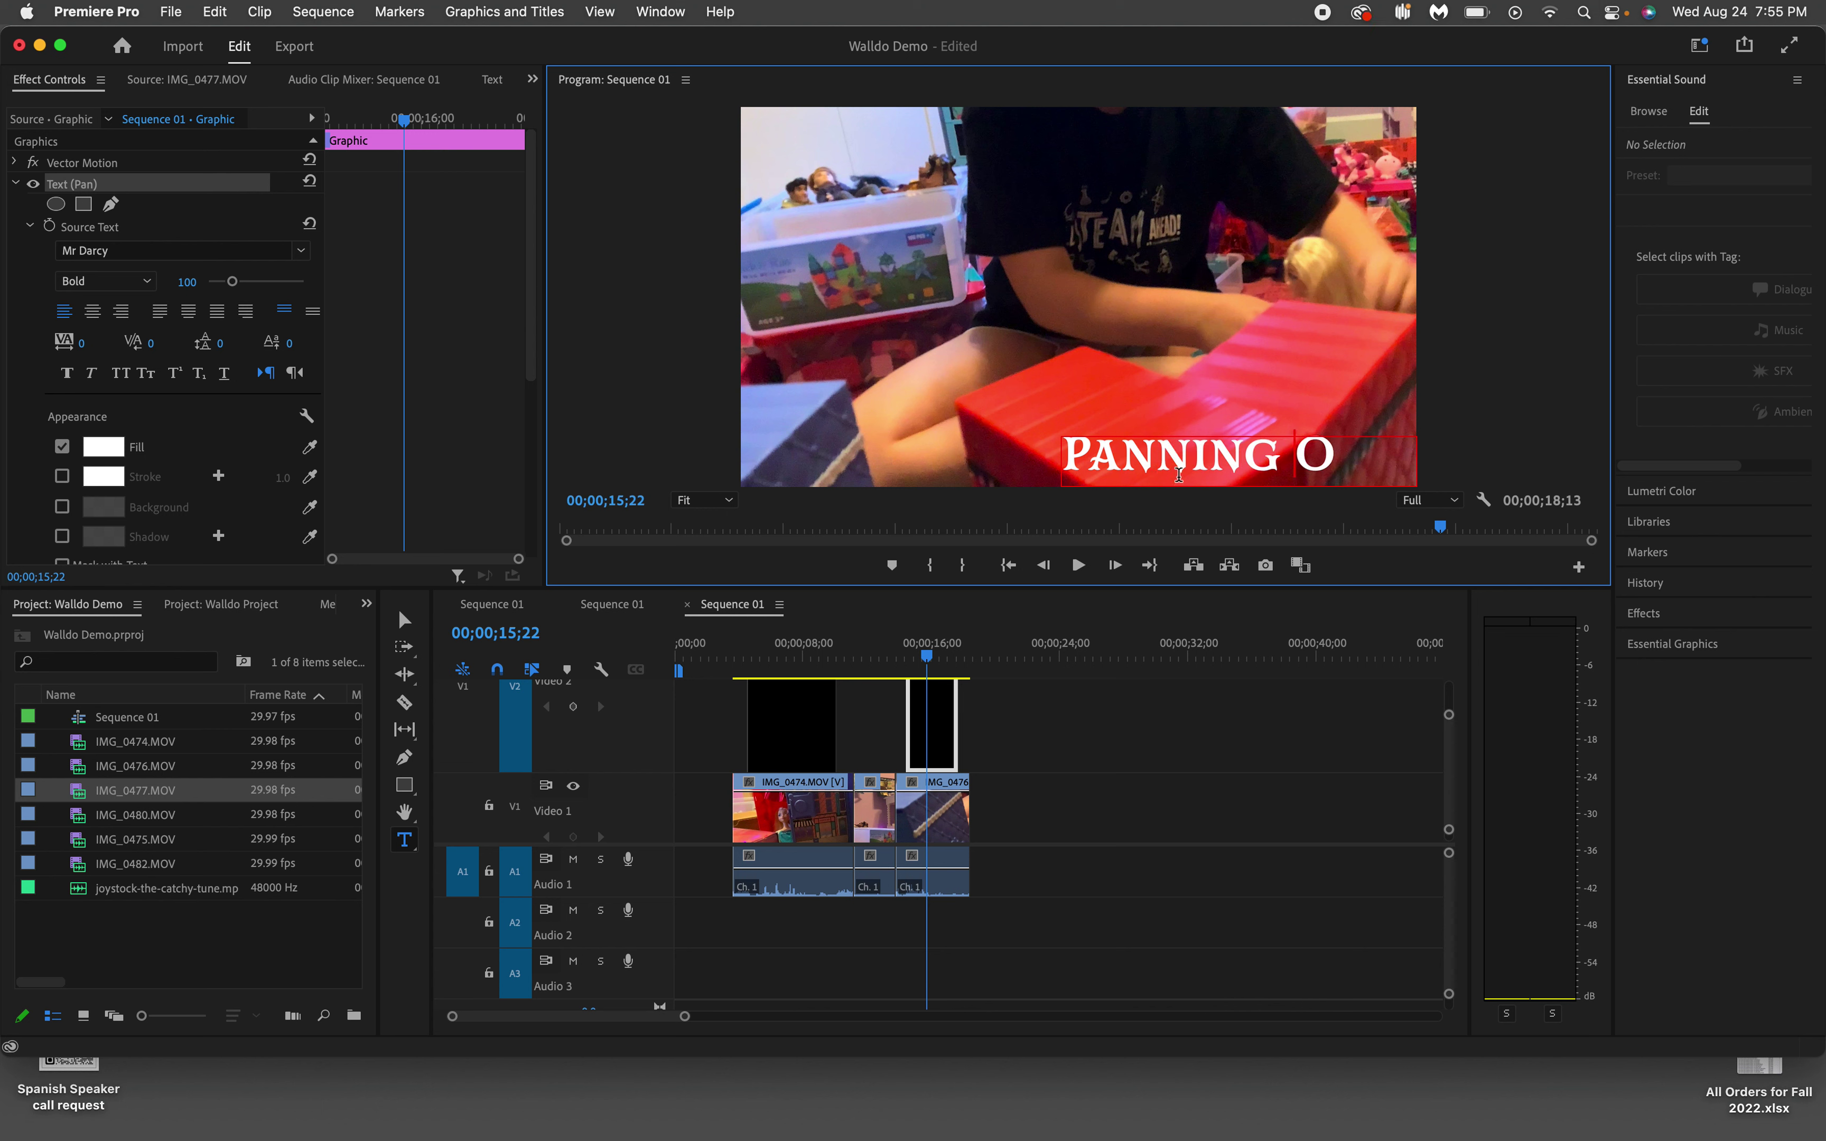
{"action": "key", "text": "BackSpace"}
{"action": "key", "text": "BackSpace"}
{"action": "key", "text": "BackSpace"}
{"action": "key", "text": "BackSpace"}
{"action": "key", "text": "BackSpace"}
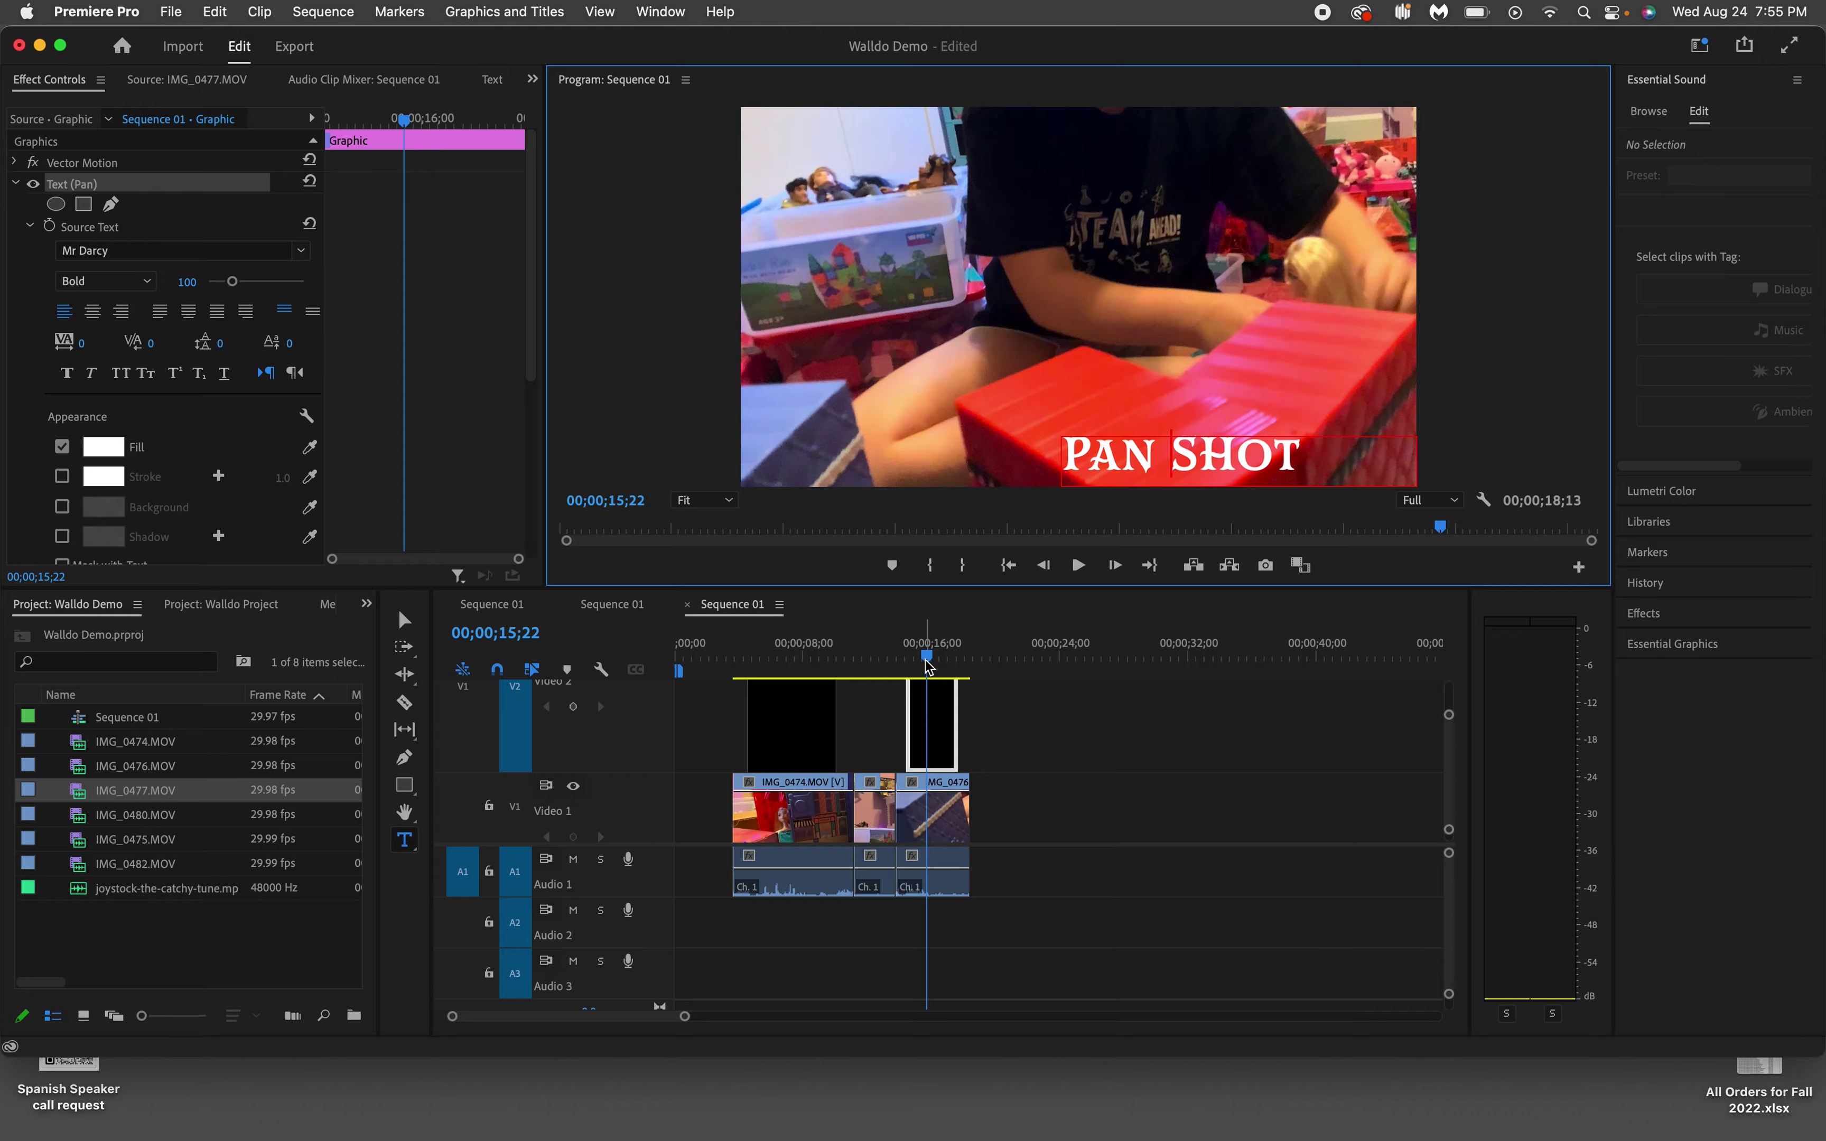
{"action": "mouse_move", "coordinate": [928, 664]}
{"action": "left_mouse_down"}
{"action": "mouse_move", "coordinate": [807, 651]}
{"action": "mouse_move", "coordinate": [961, 655]}
{"action": "mouse_move", "coordinate": [755, 653]}
{"action": "mouse_move", "coordinate": [929, 655]}
{"action": "mouse_move", "coordinate": [940, 678]}
{"action": "left_mouse_up"}
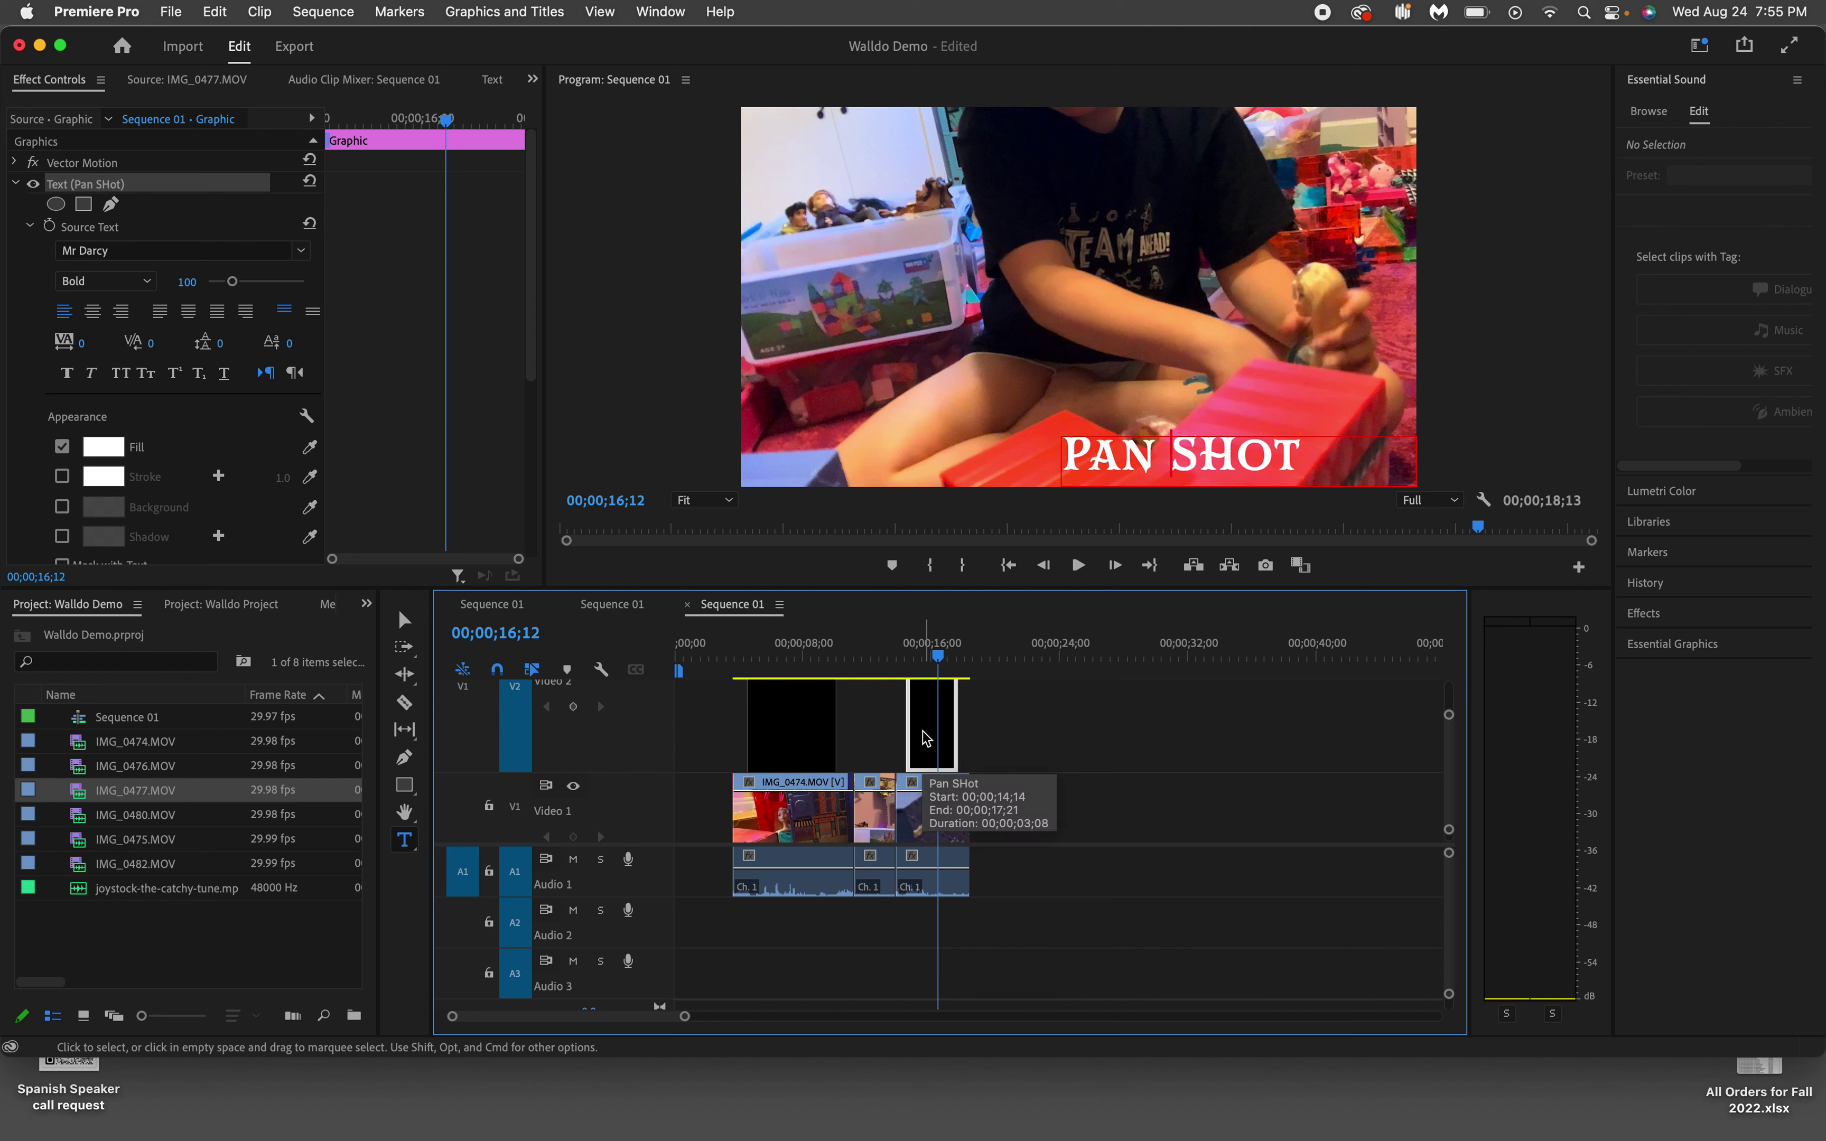
Step: Trim the start edge of the opening title clip at the sequence start
{"action": "left_click", "coordinate": [697, 667]}
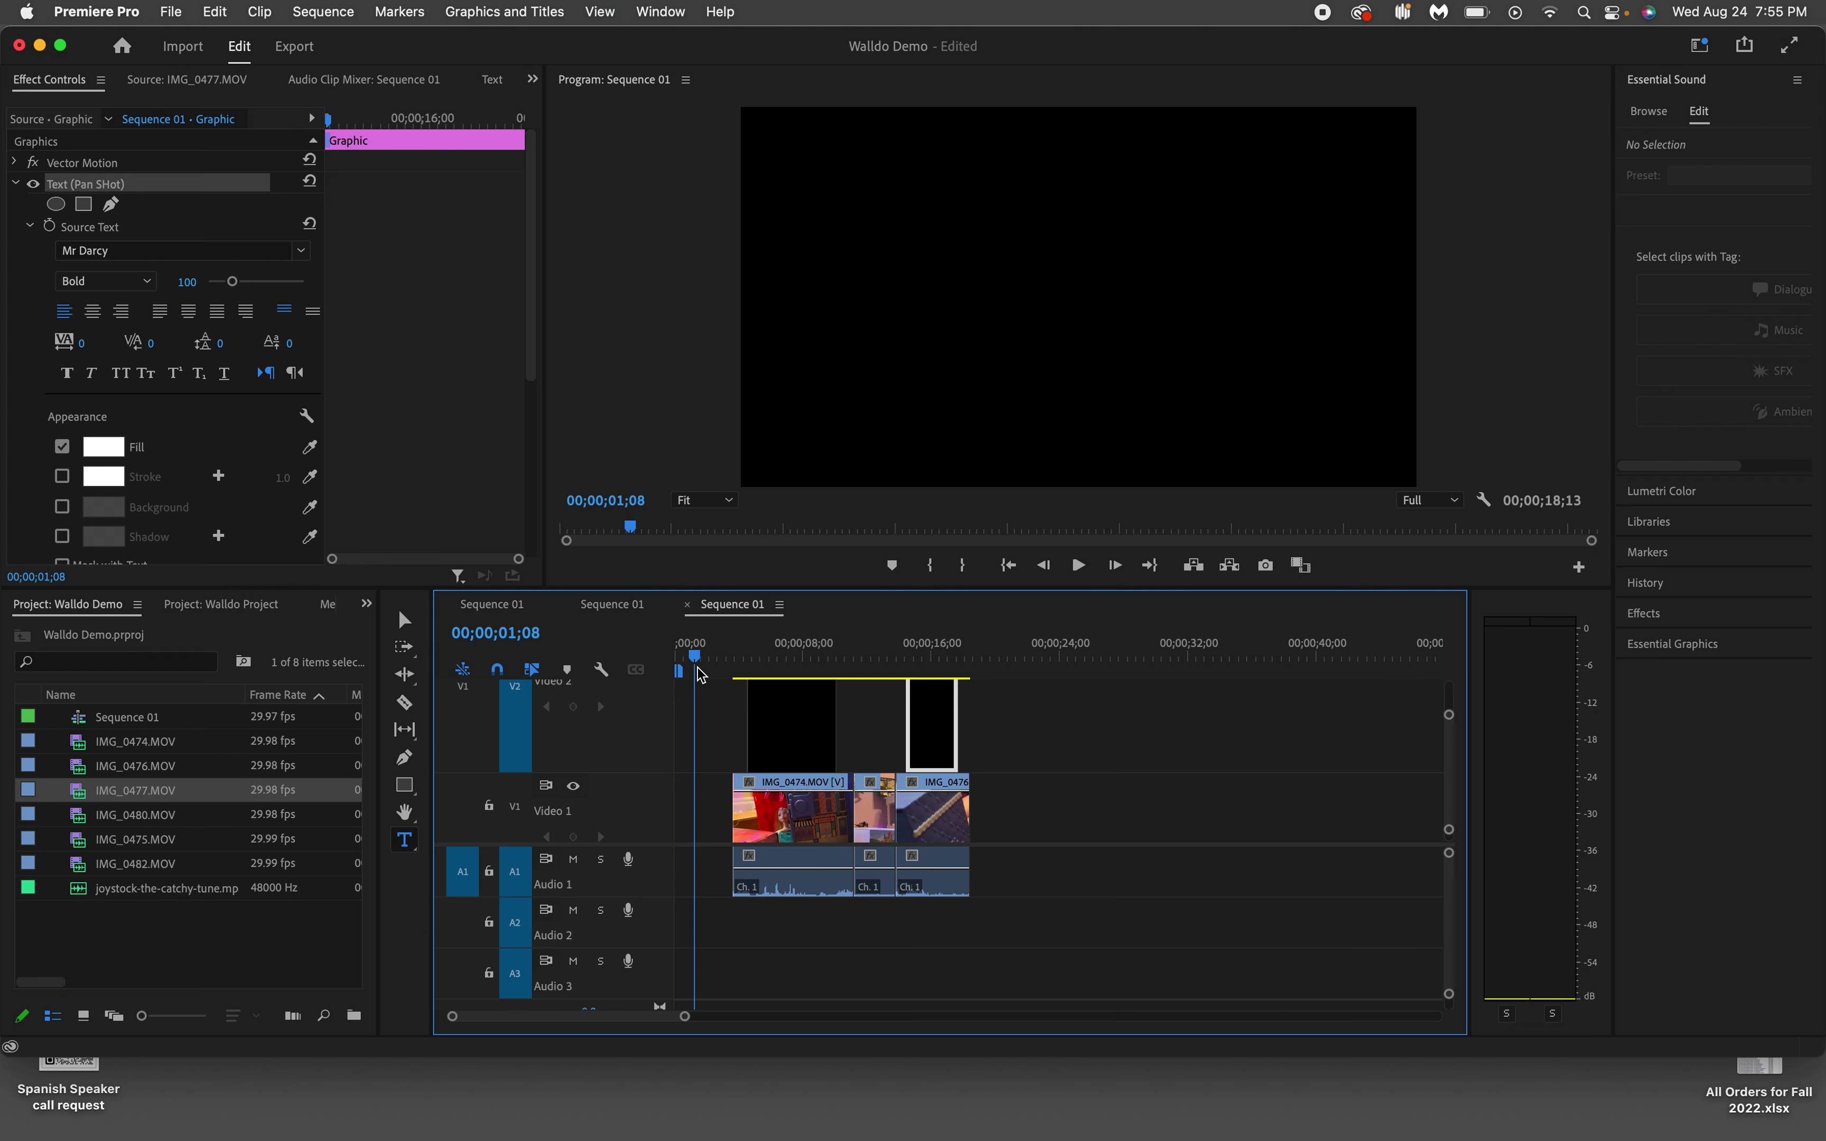
{"action": "key", "text": "Down"}
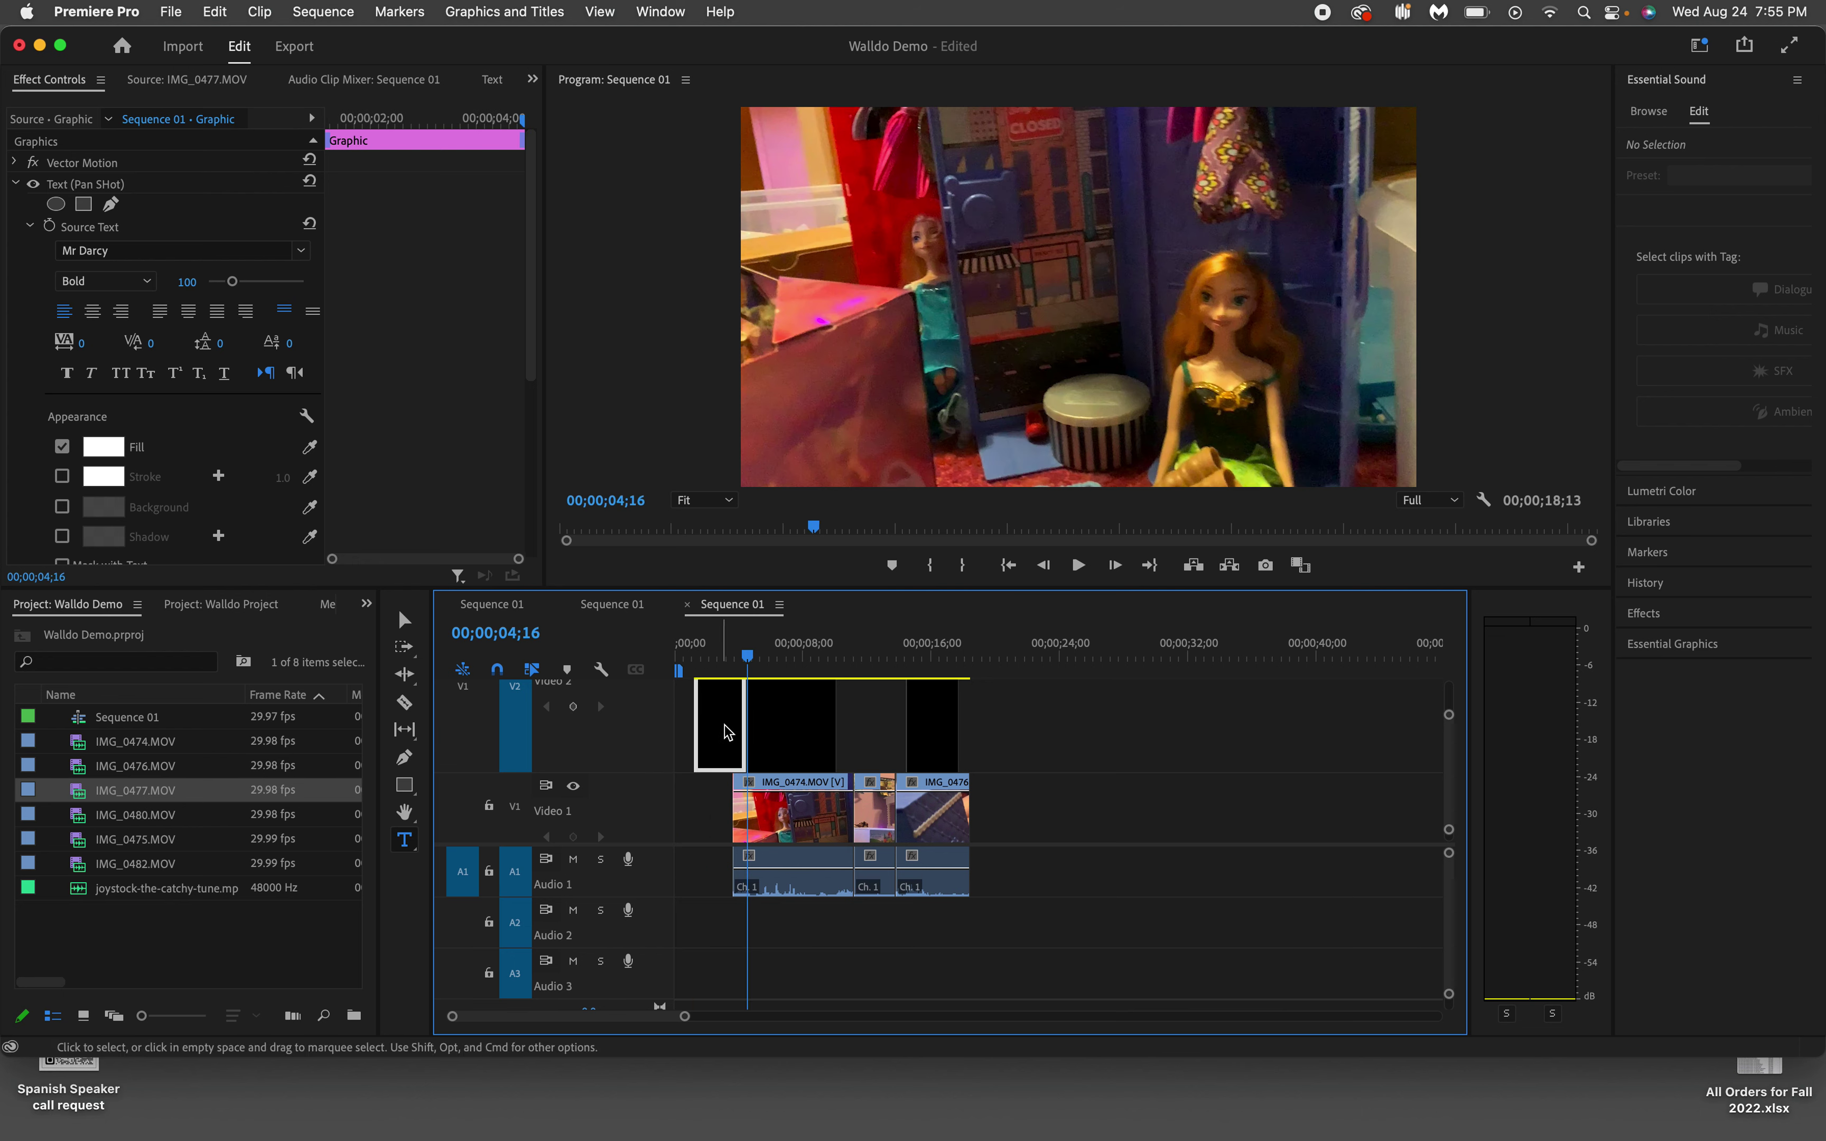
{"action": "left_click_drag", "start_coordinate": [744, 724], "coordinate": [711, 724]}
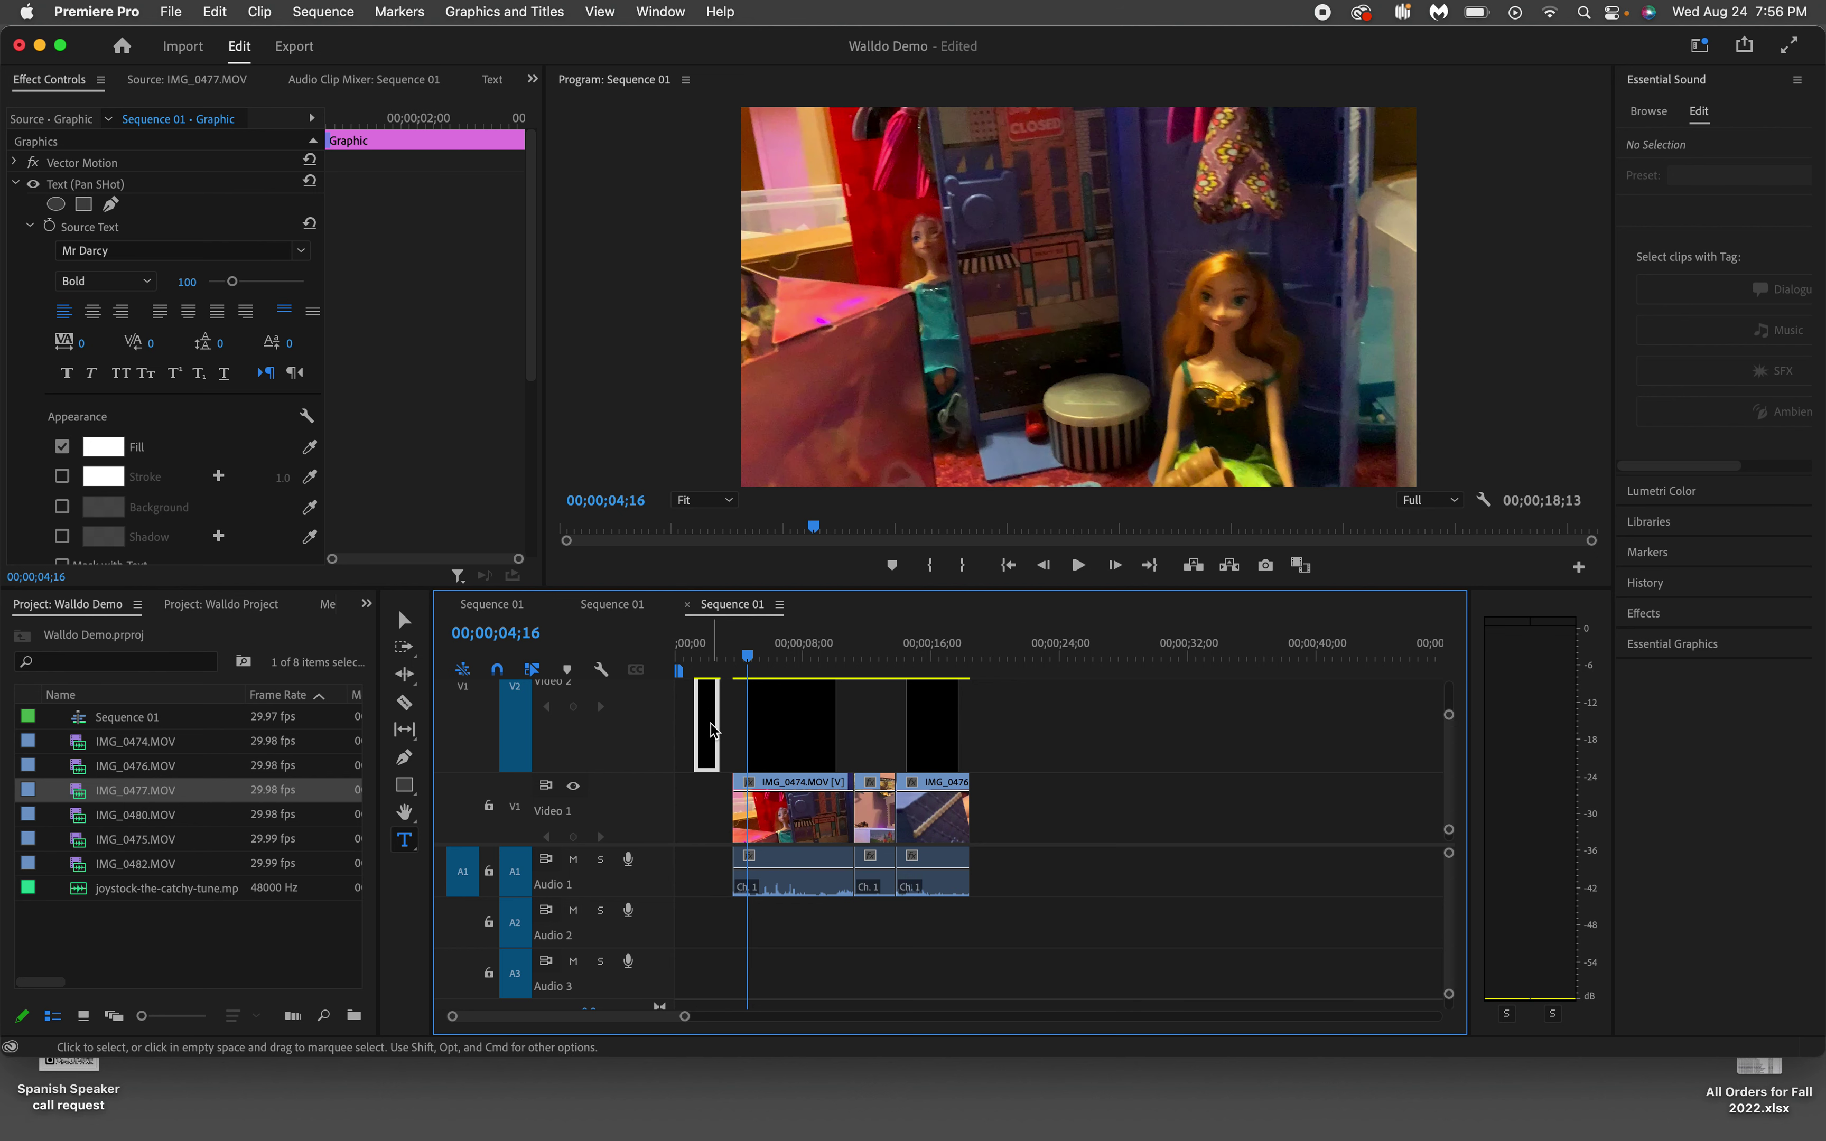
Step: Replace the opening title's text with INTRO
{"action": "left_click", "coordinate": [704, 655]}
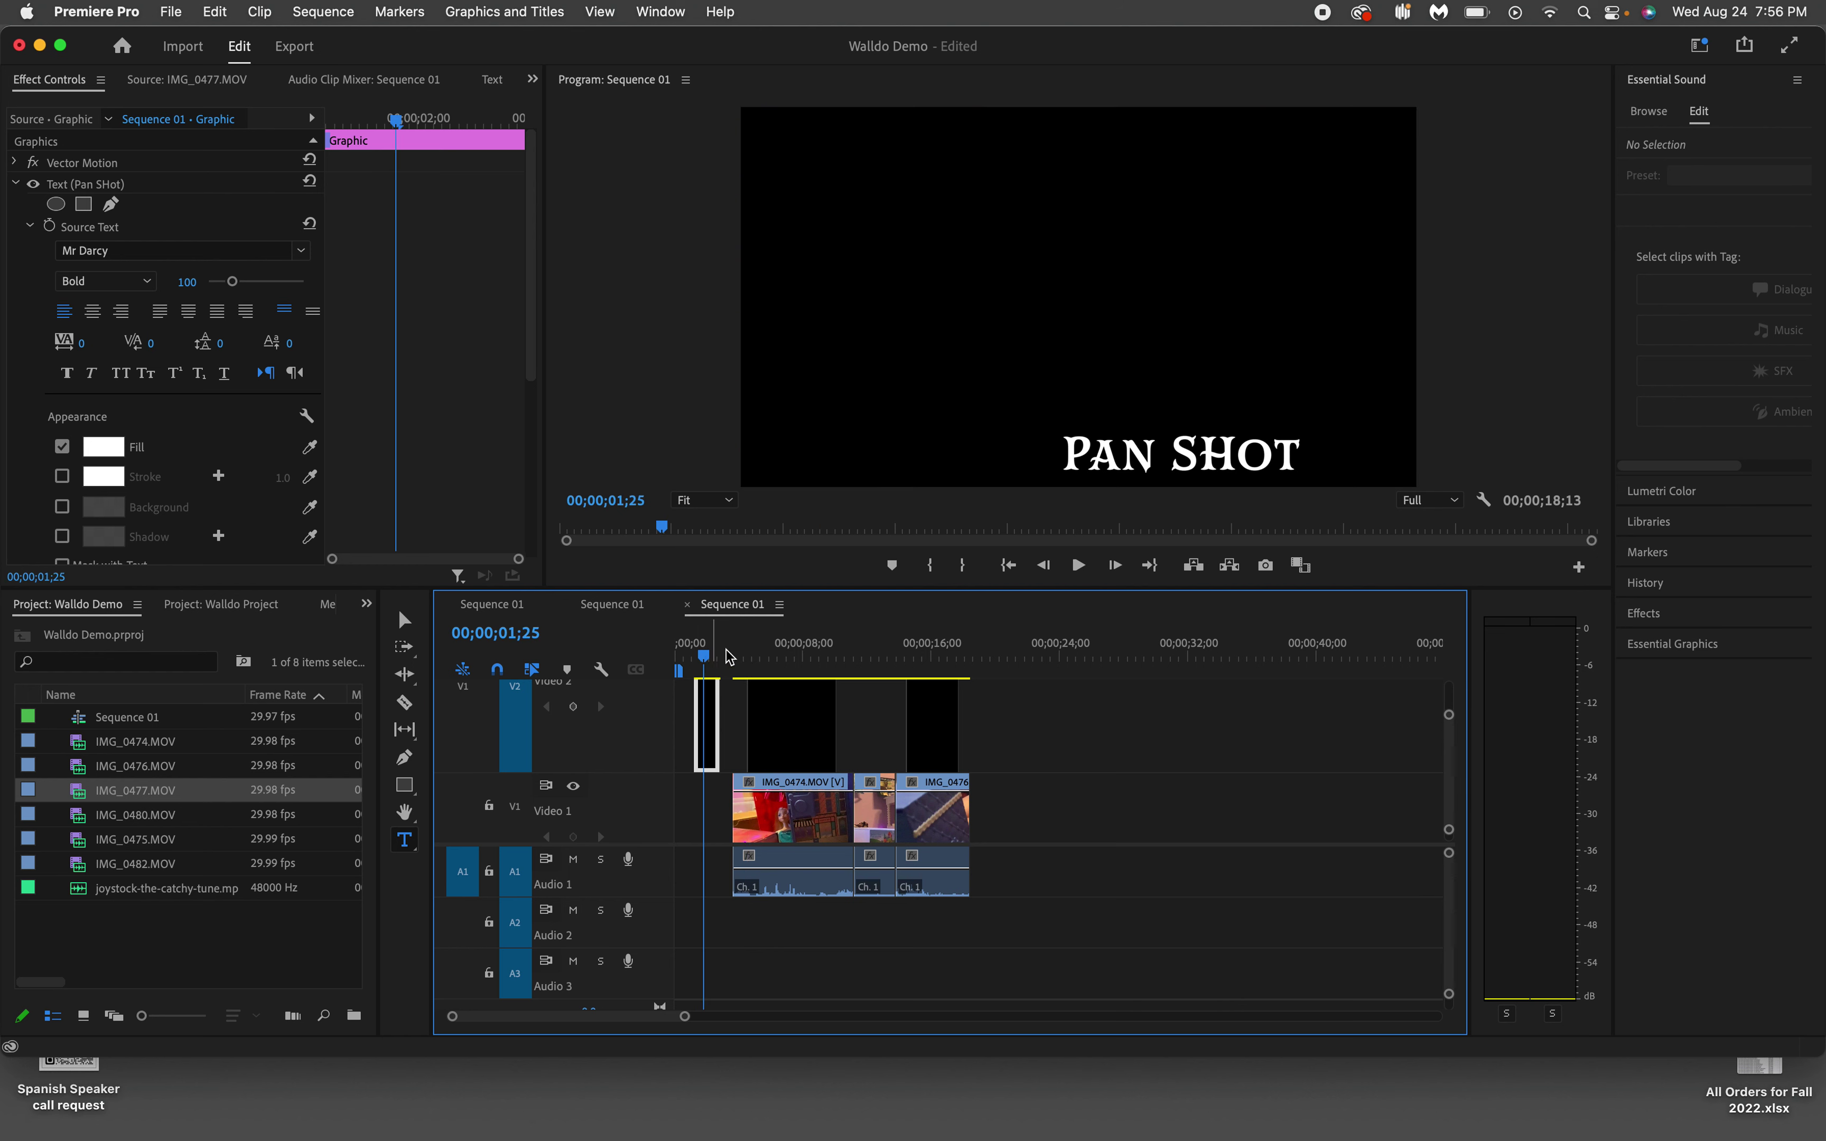
{"action": "double_click", "coordinate": [1175, 456]}
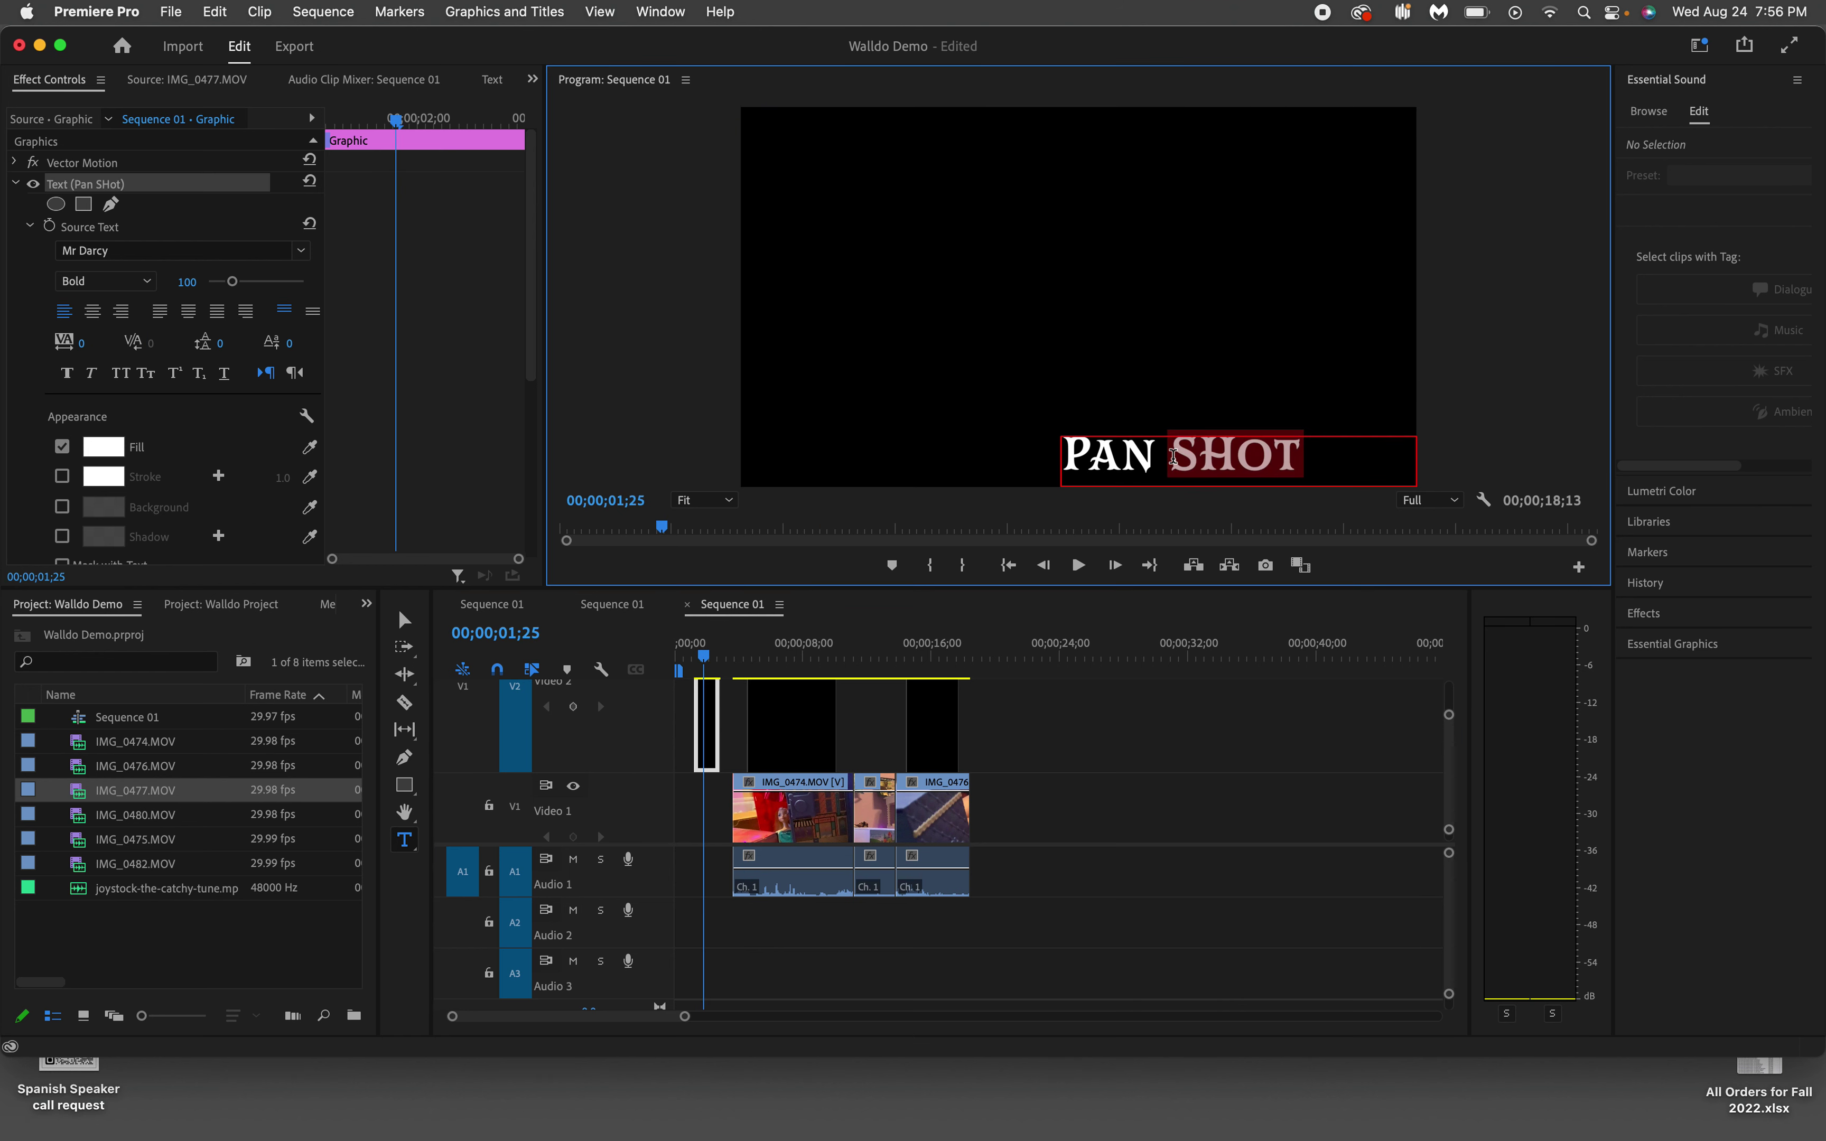
{"action": "key", "text": "BackSpace"}
{"action": "key", "text": "BackSpace"}
{"action": "key", "text": "BackSpace"}
{"action": "key", "text": "BackSpace"}
{"action": "key", "text": "BackSpace"}
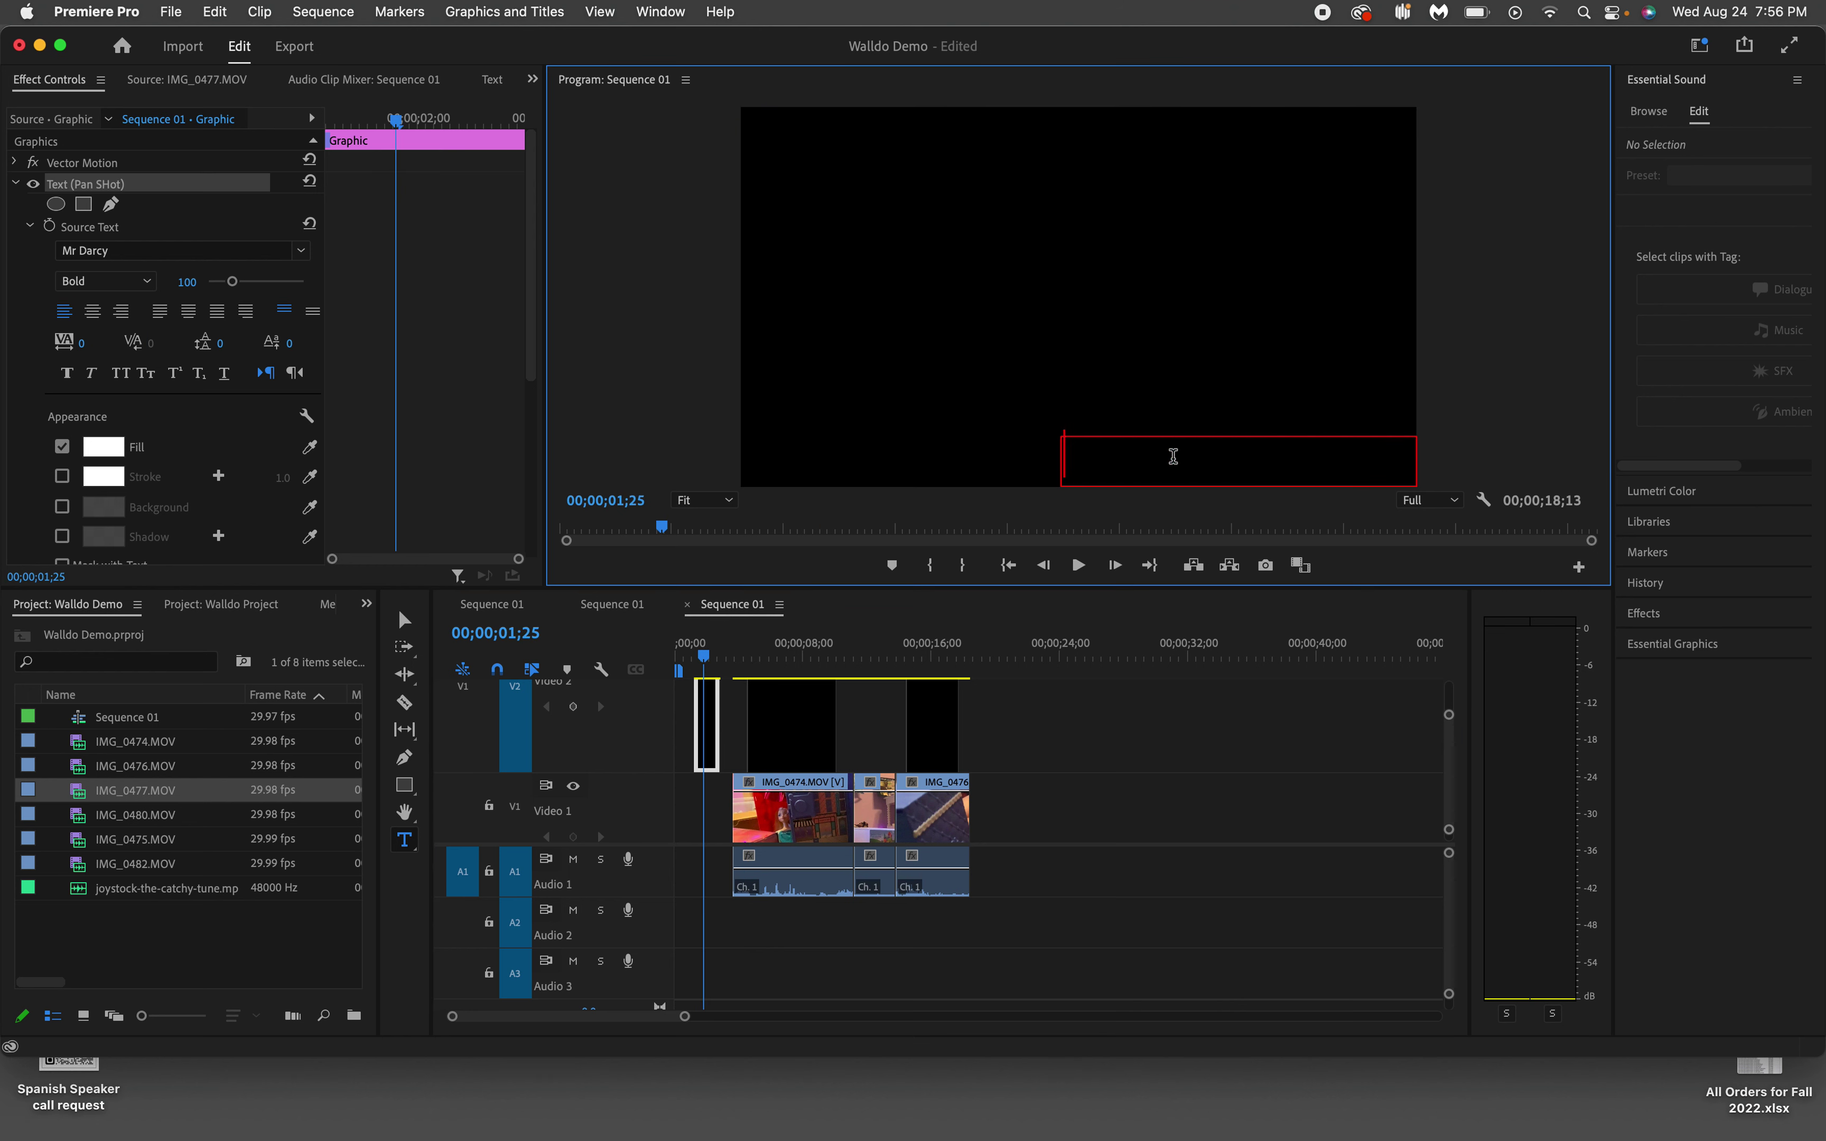
{"action": "type", "text": "INTRO"}
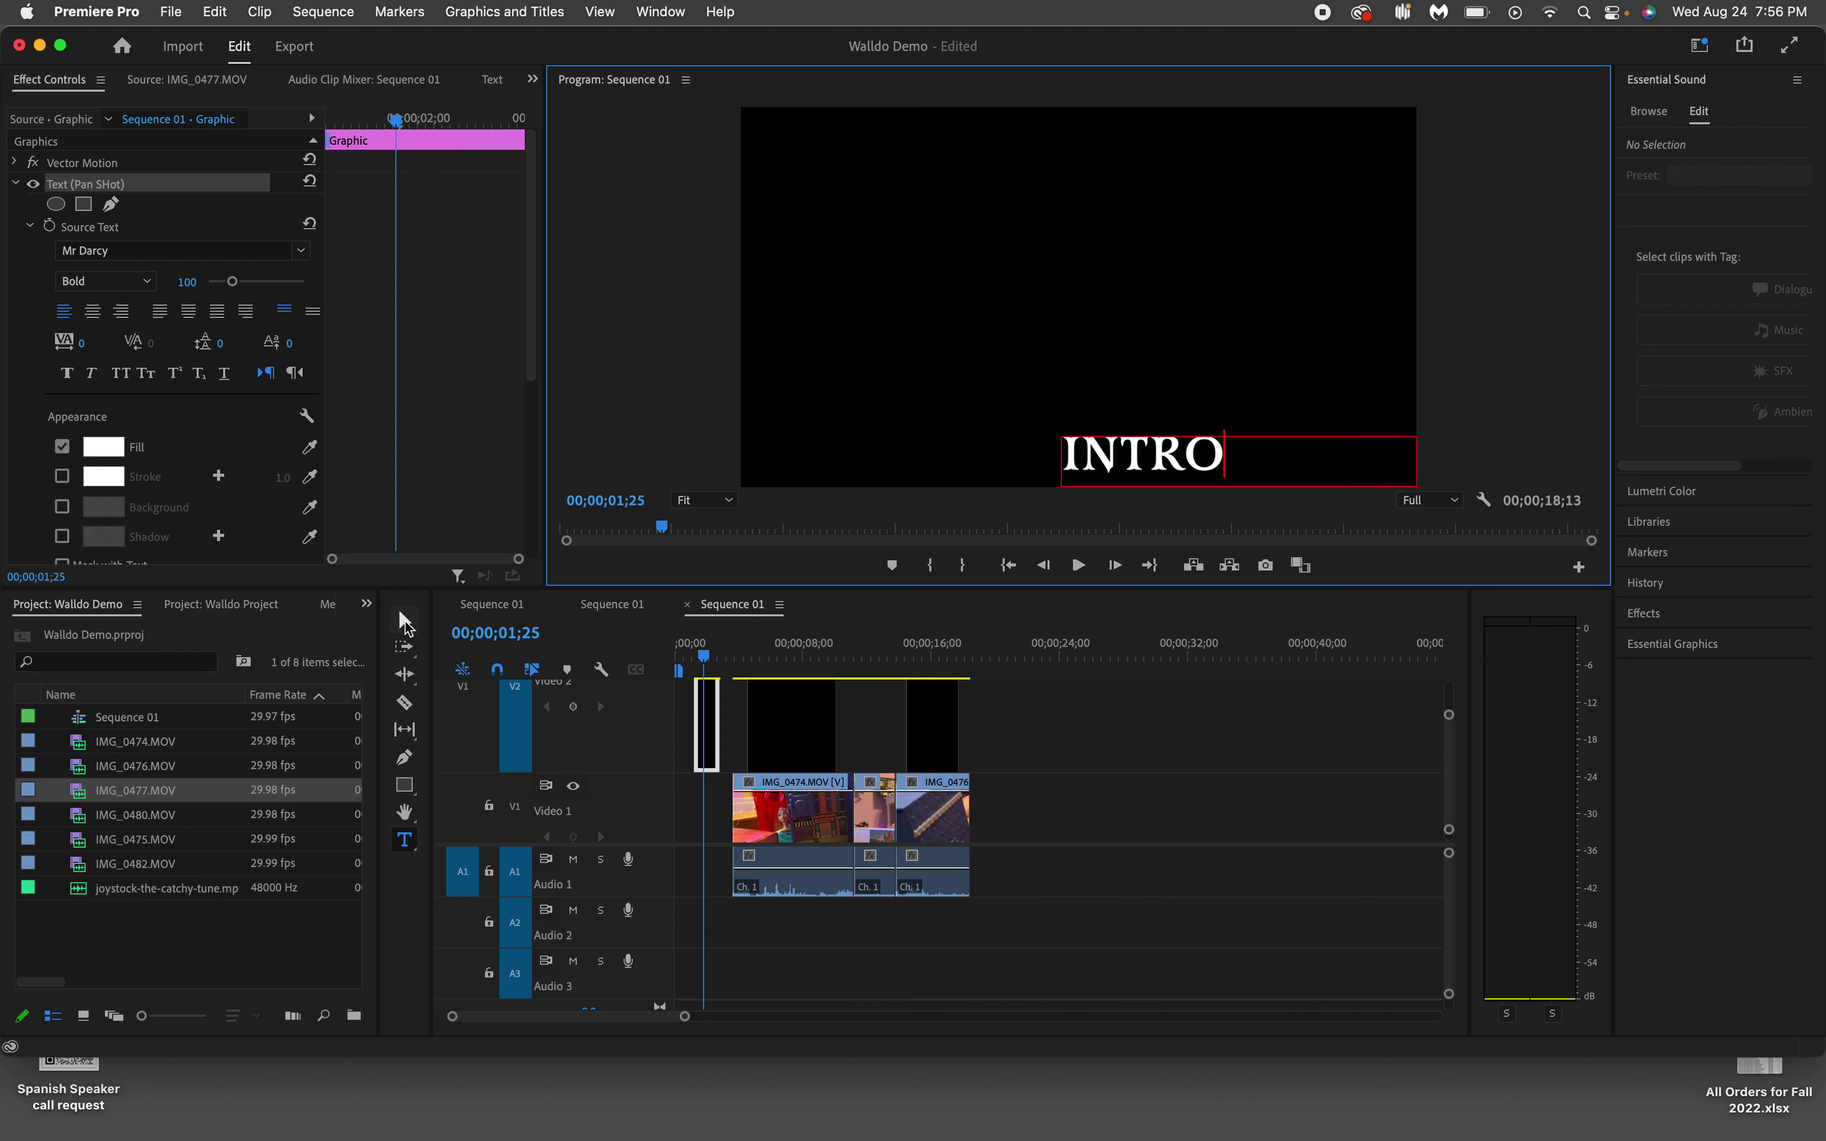
{"action": "left_click", "coordinate": [405, 622]}
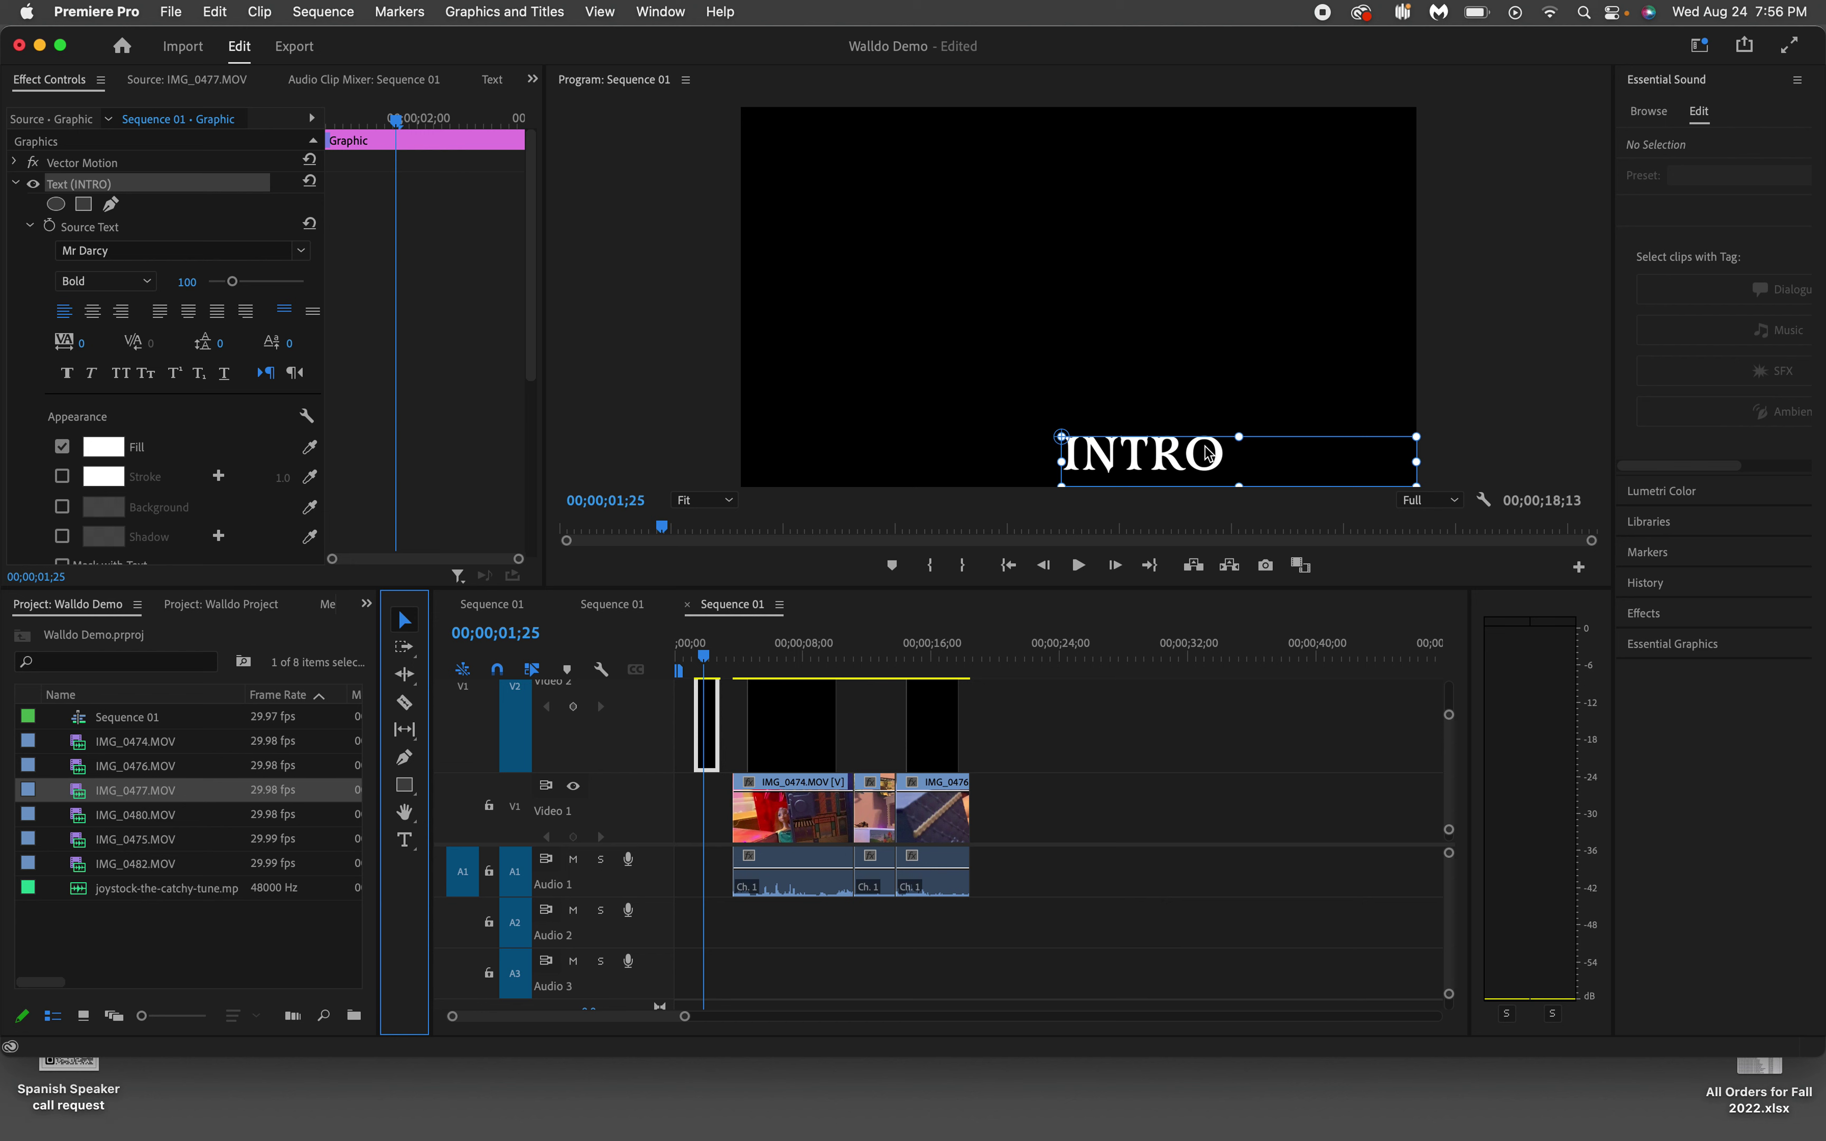
Step: Centre INTRO in the frame, lower IMG_0474's volume, and extend the work area to about 20 seconds
{"action": "left_click_drag", "start_coordinate": [1208, 451], "coordinate": [1127, 292]}
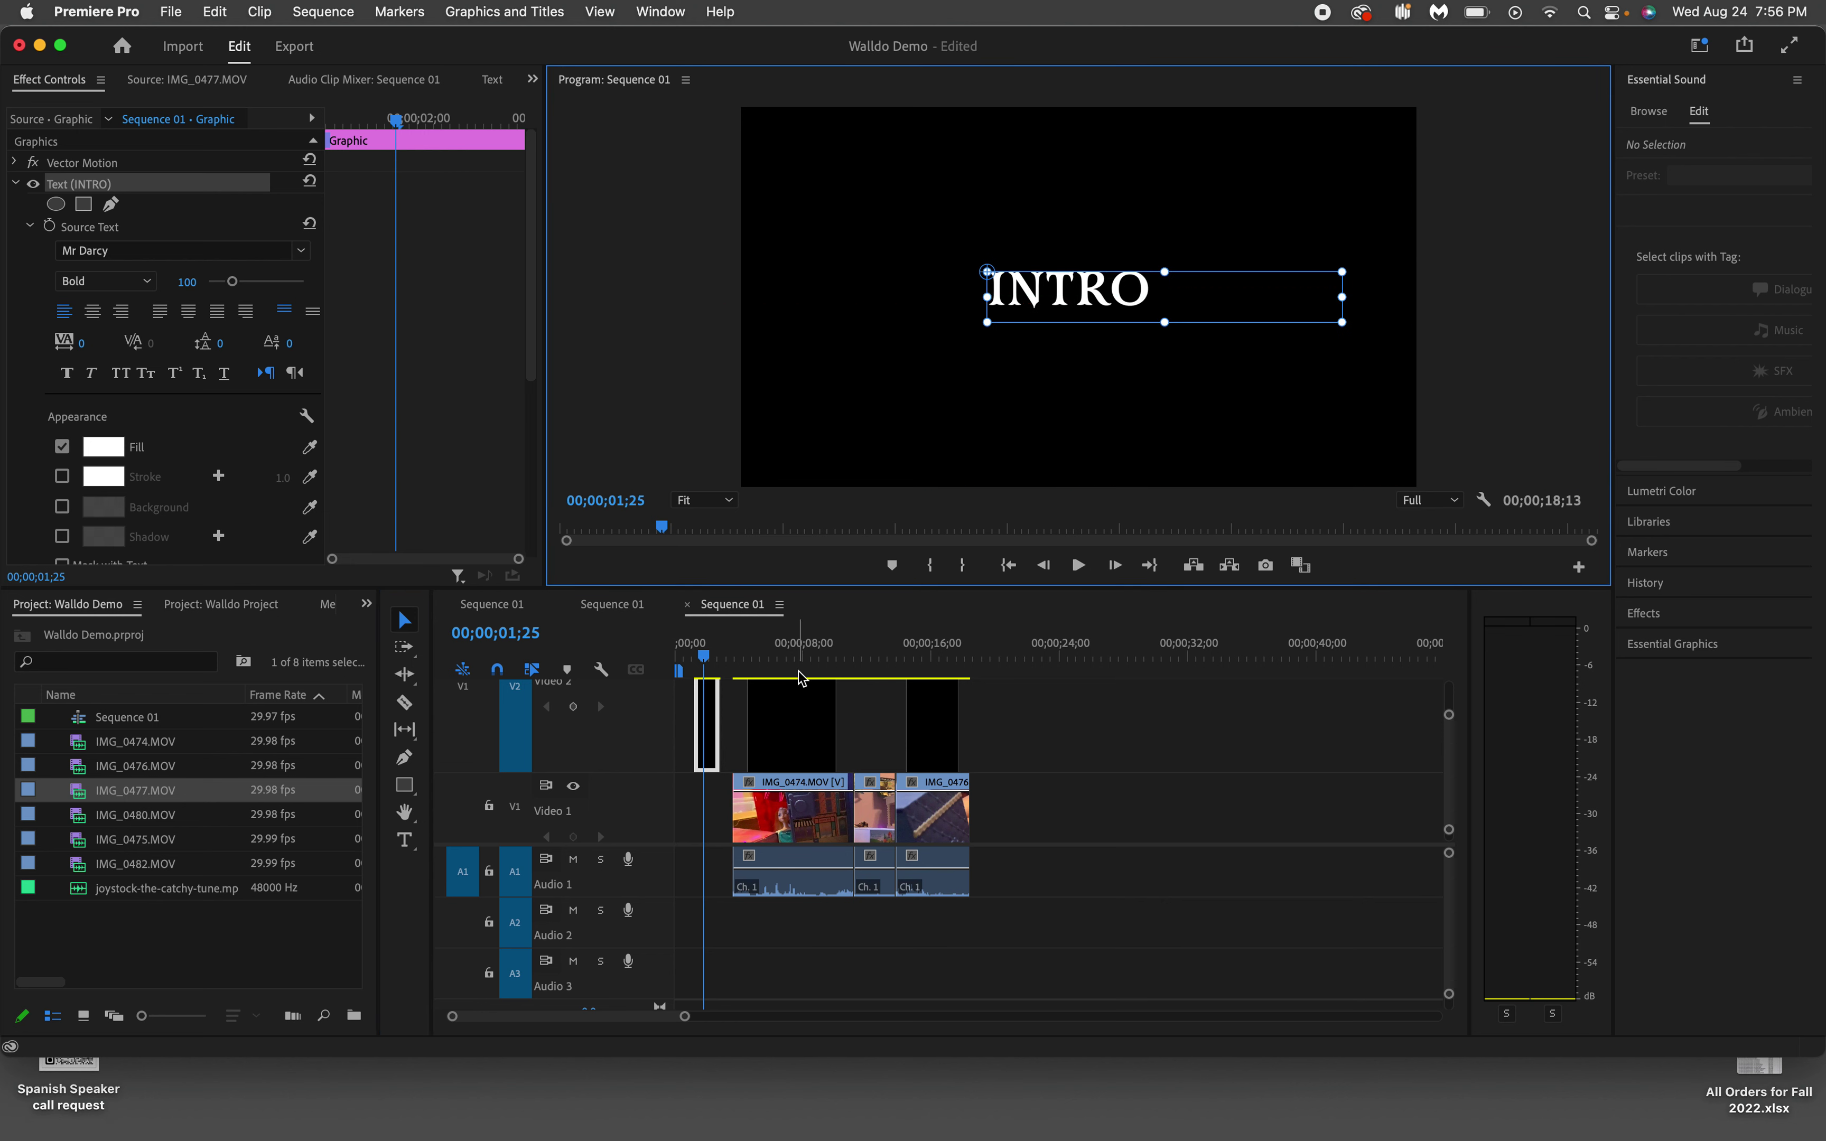
{"action": "left_click_drag", "start_coordinate": [721, 666], "coordinate": [672, 661]}
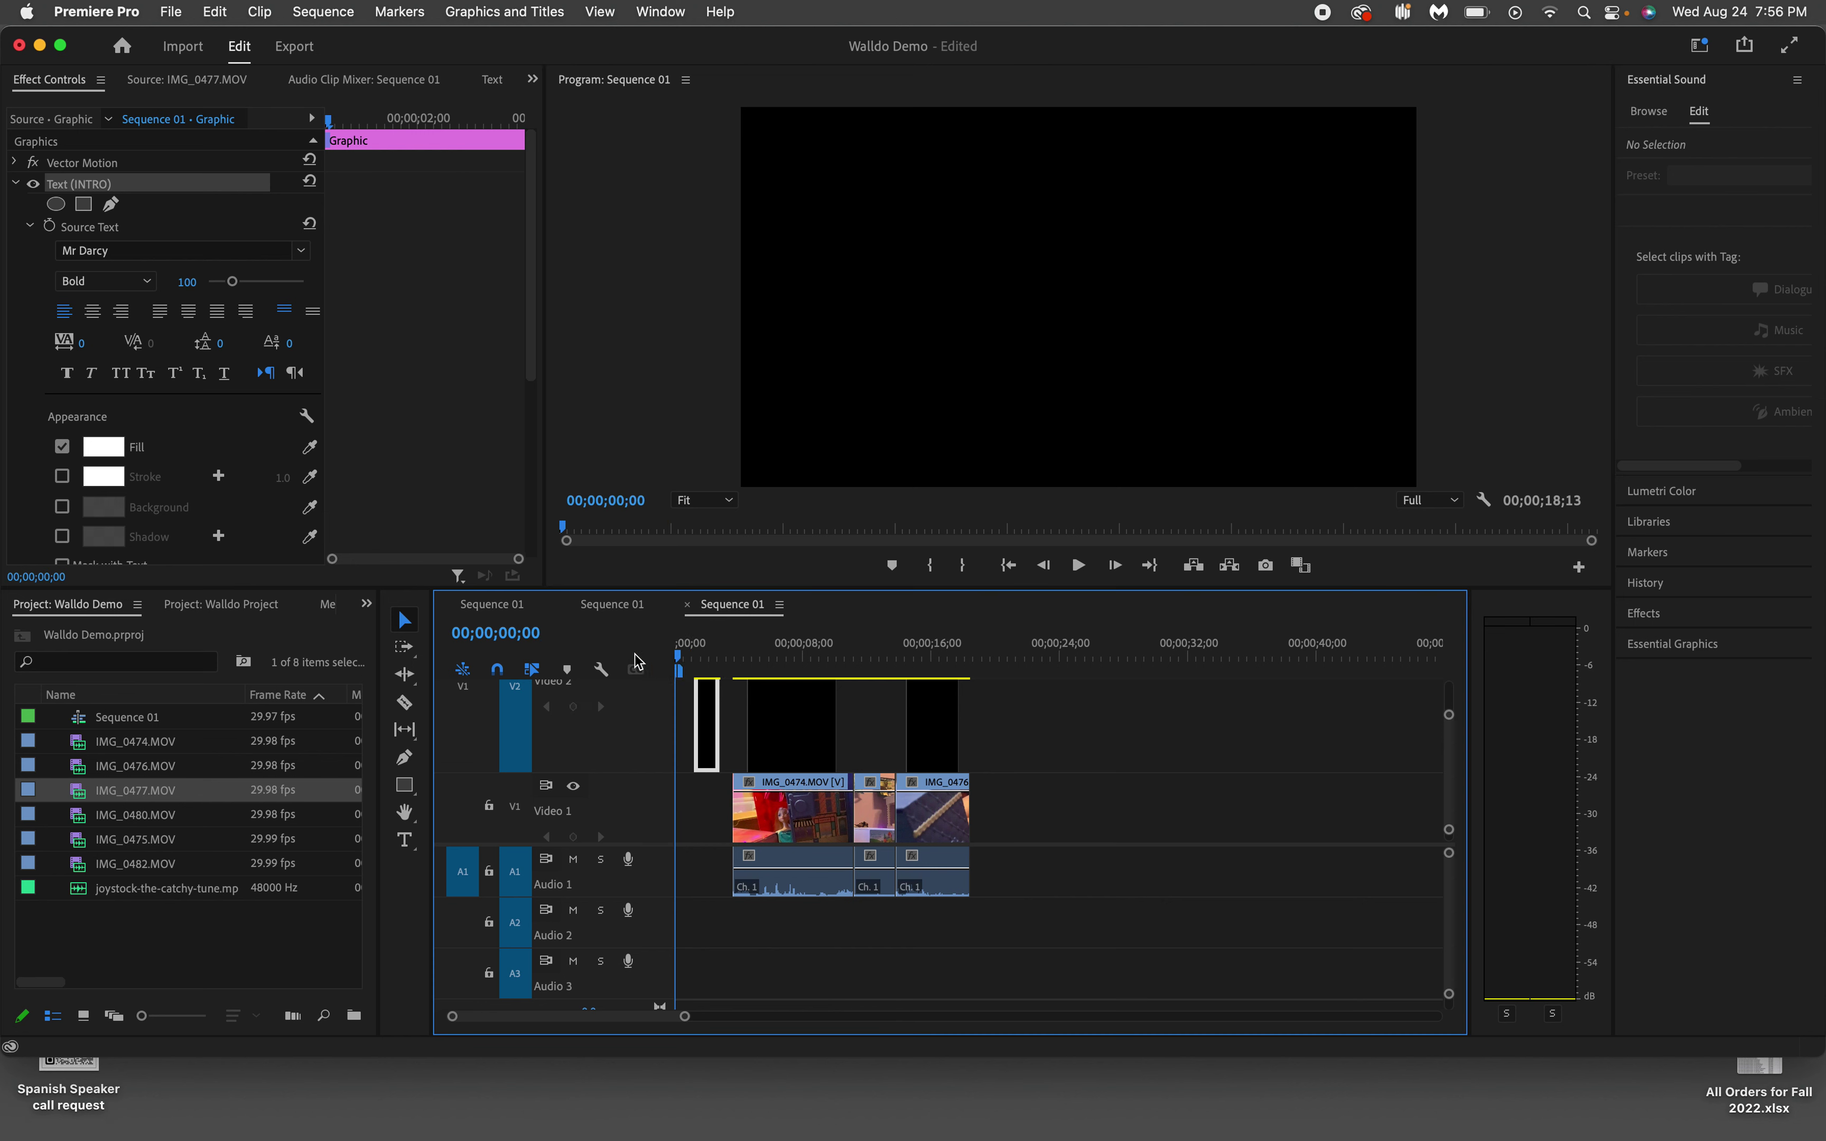
{"action": "key", "text": "space"}
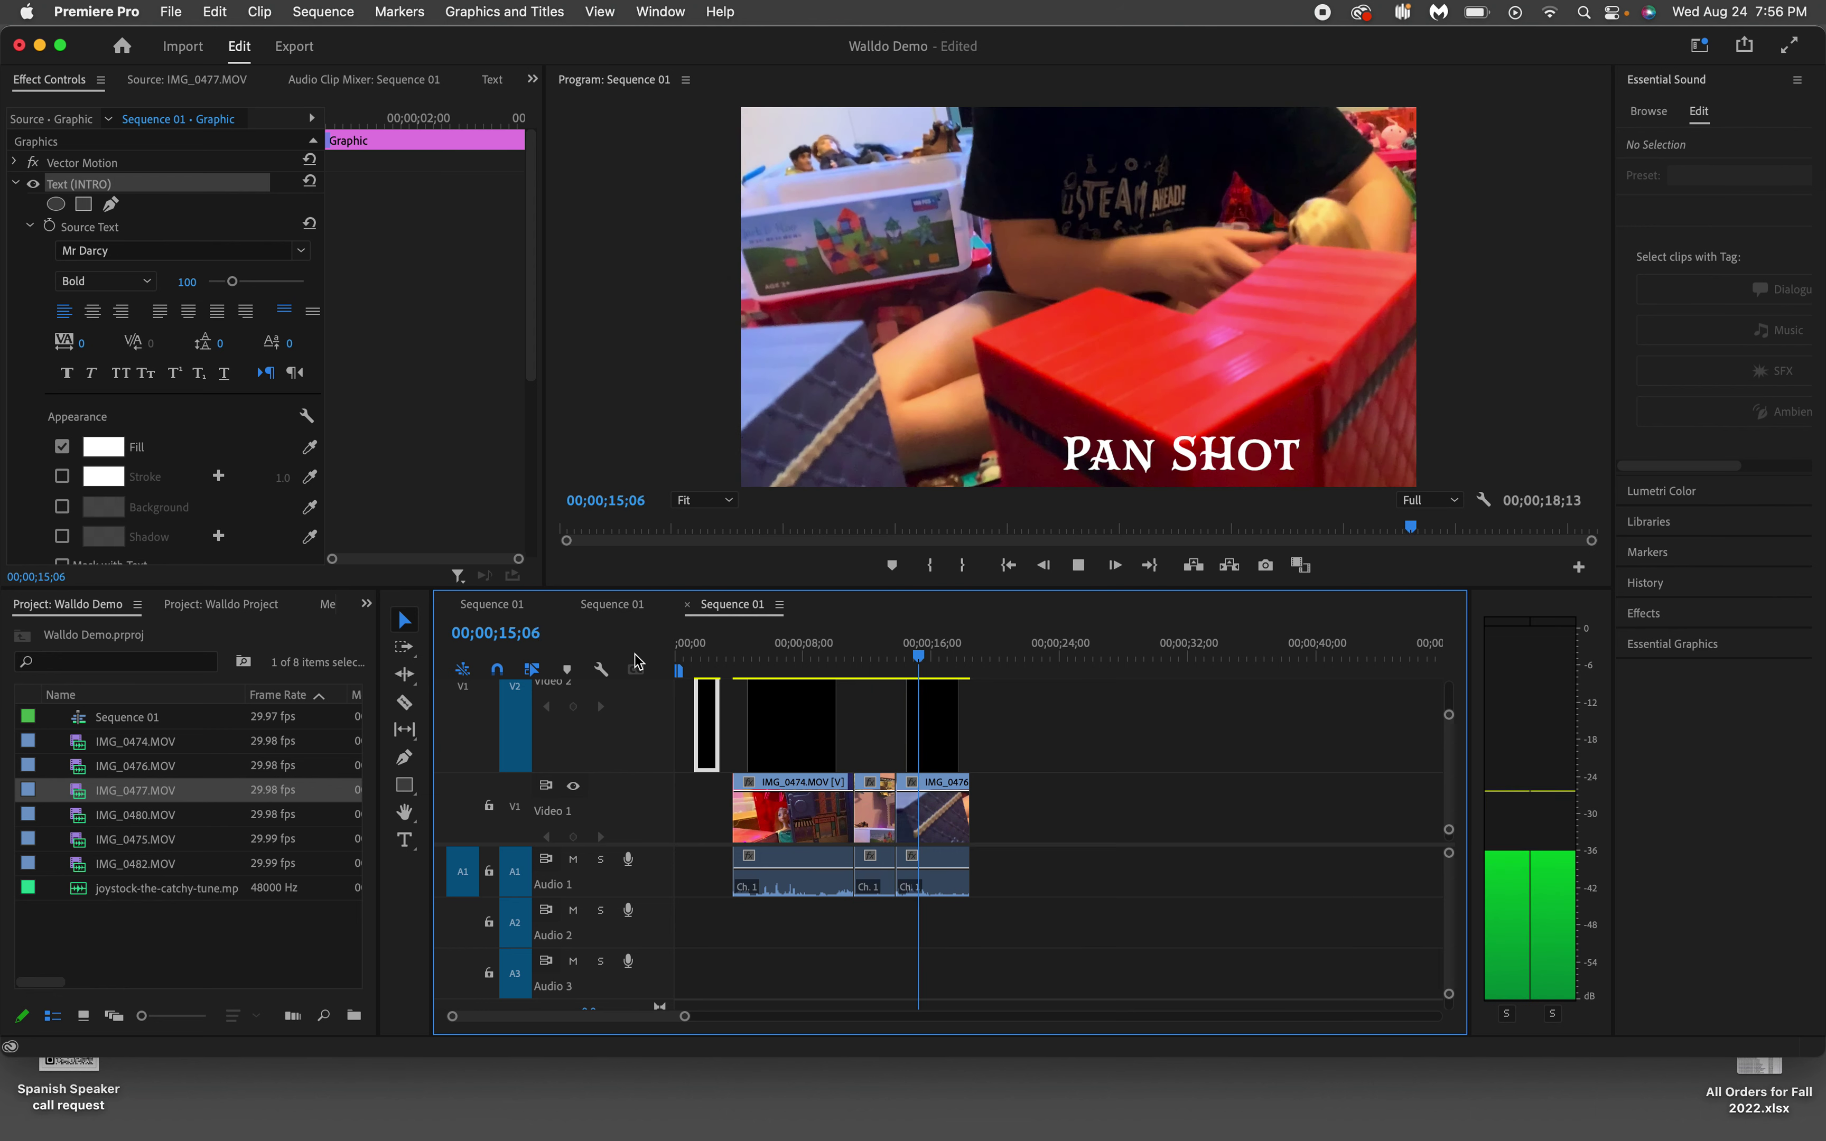
{"action": "key", "text": "space"}
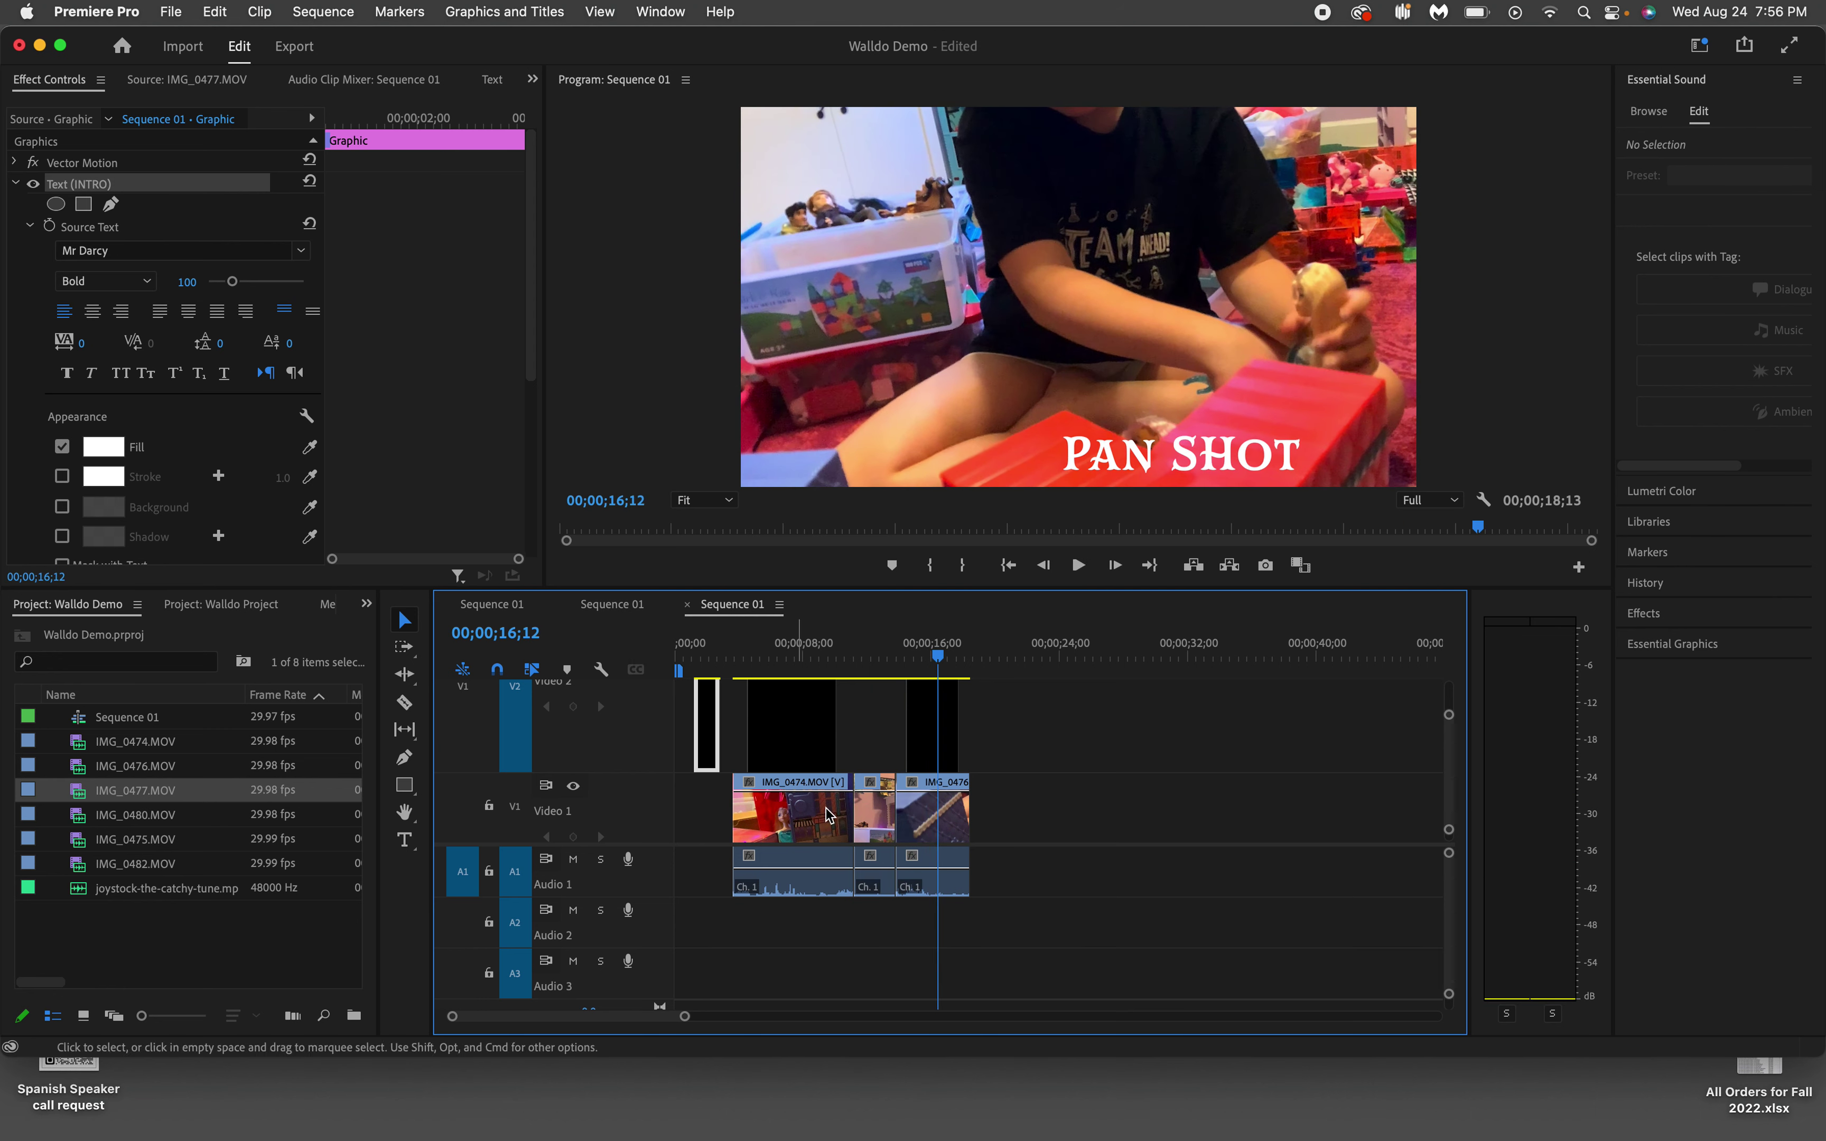
{"action": "left_click_drag", "start_coordinate": [810, 876], "coordinate": [927, 919]}
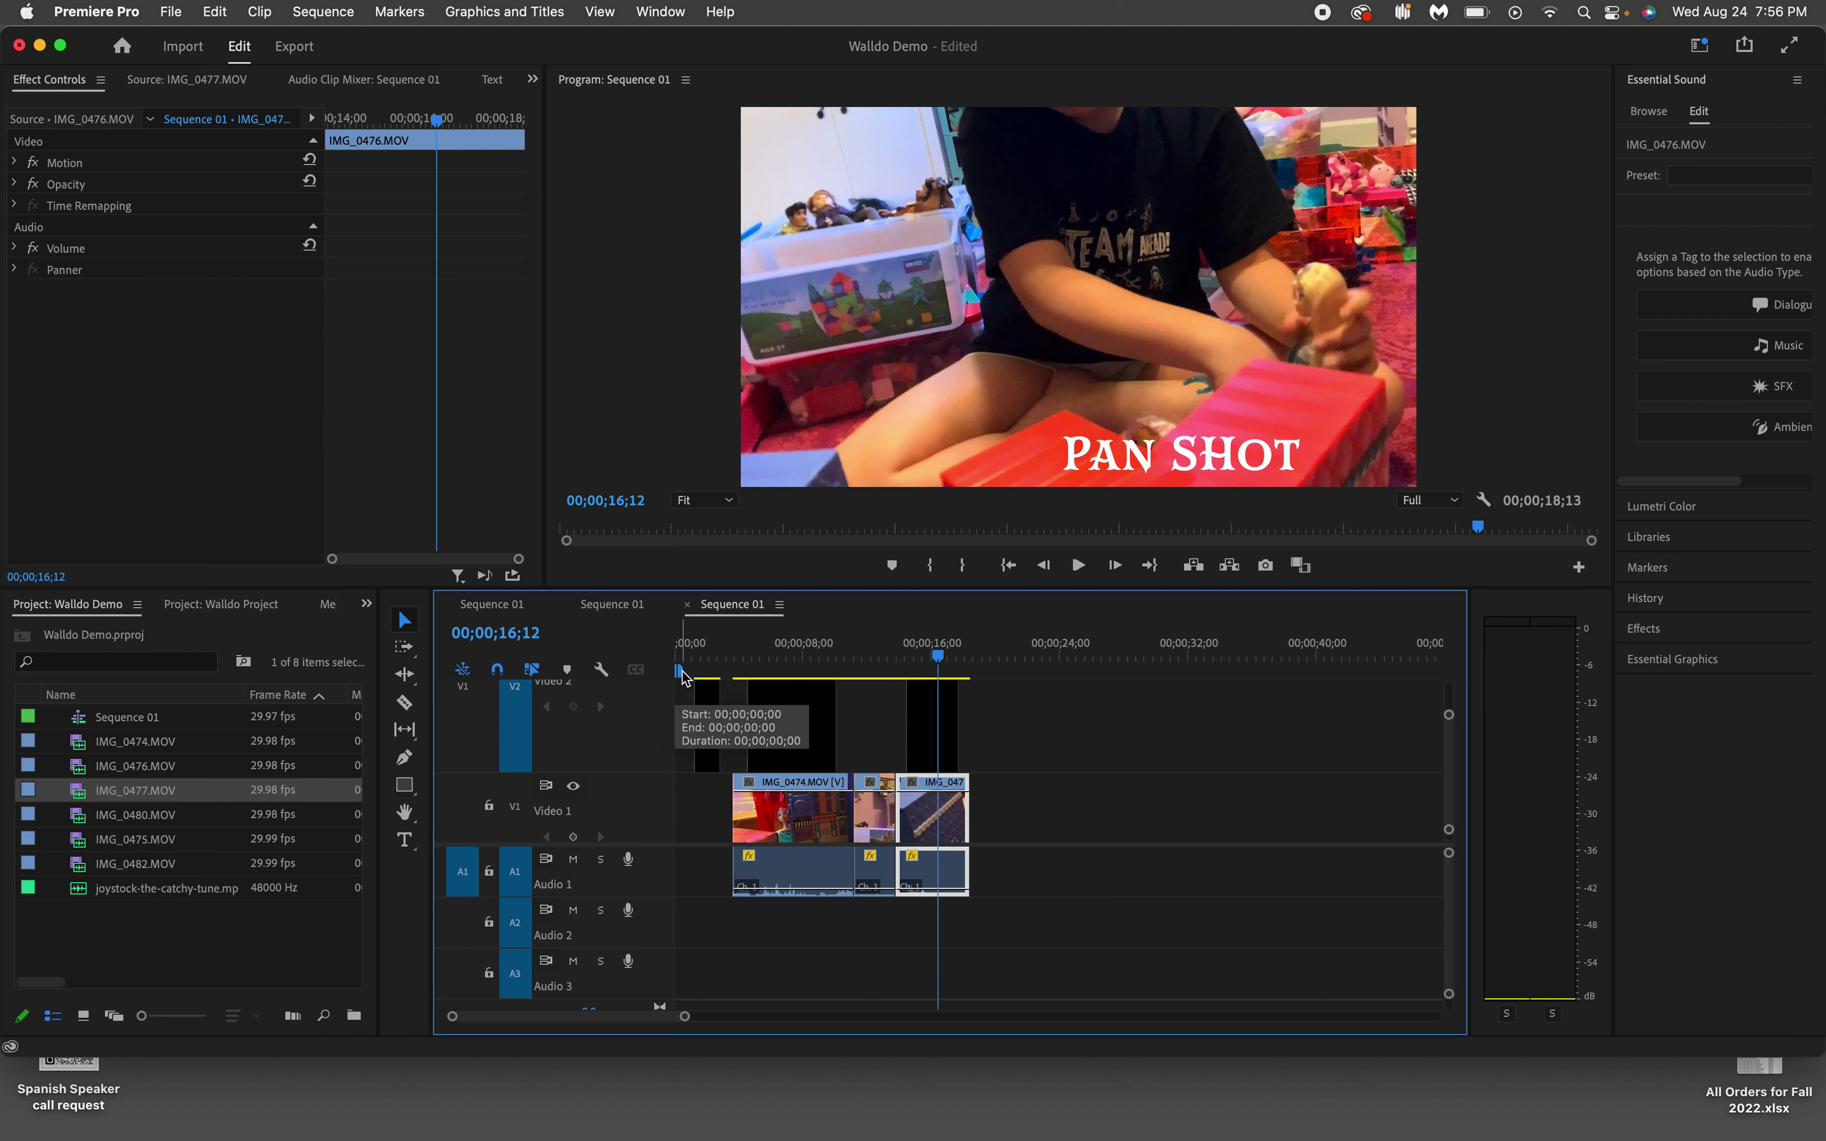
{"action": "left_click_drag", "start_coordinate": [682, 677], "coordinate": [1017, 669]}
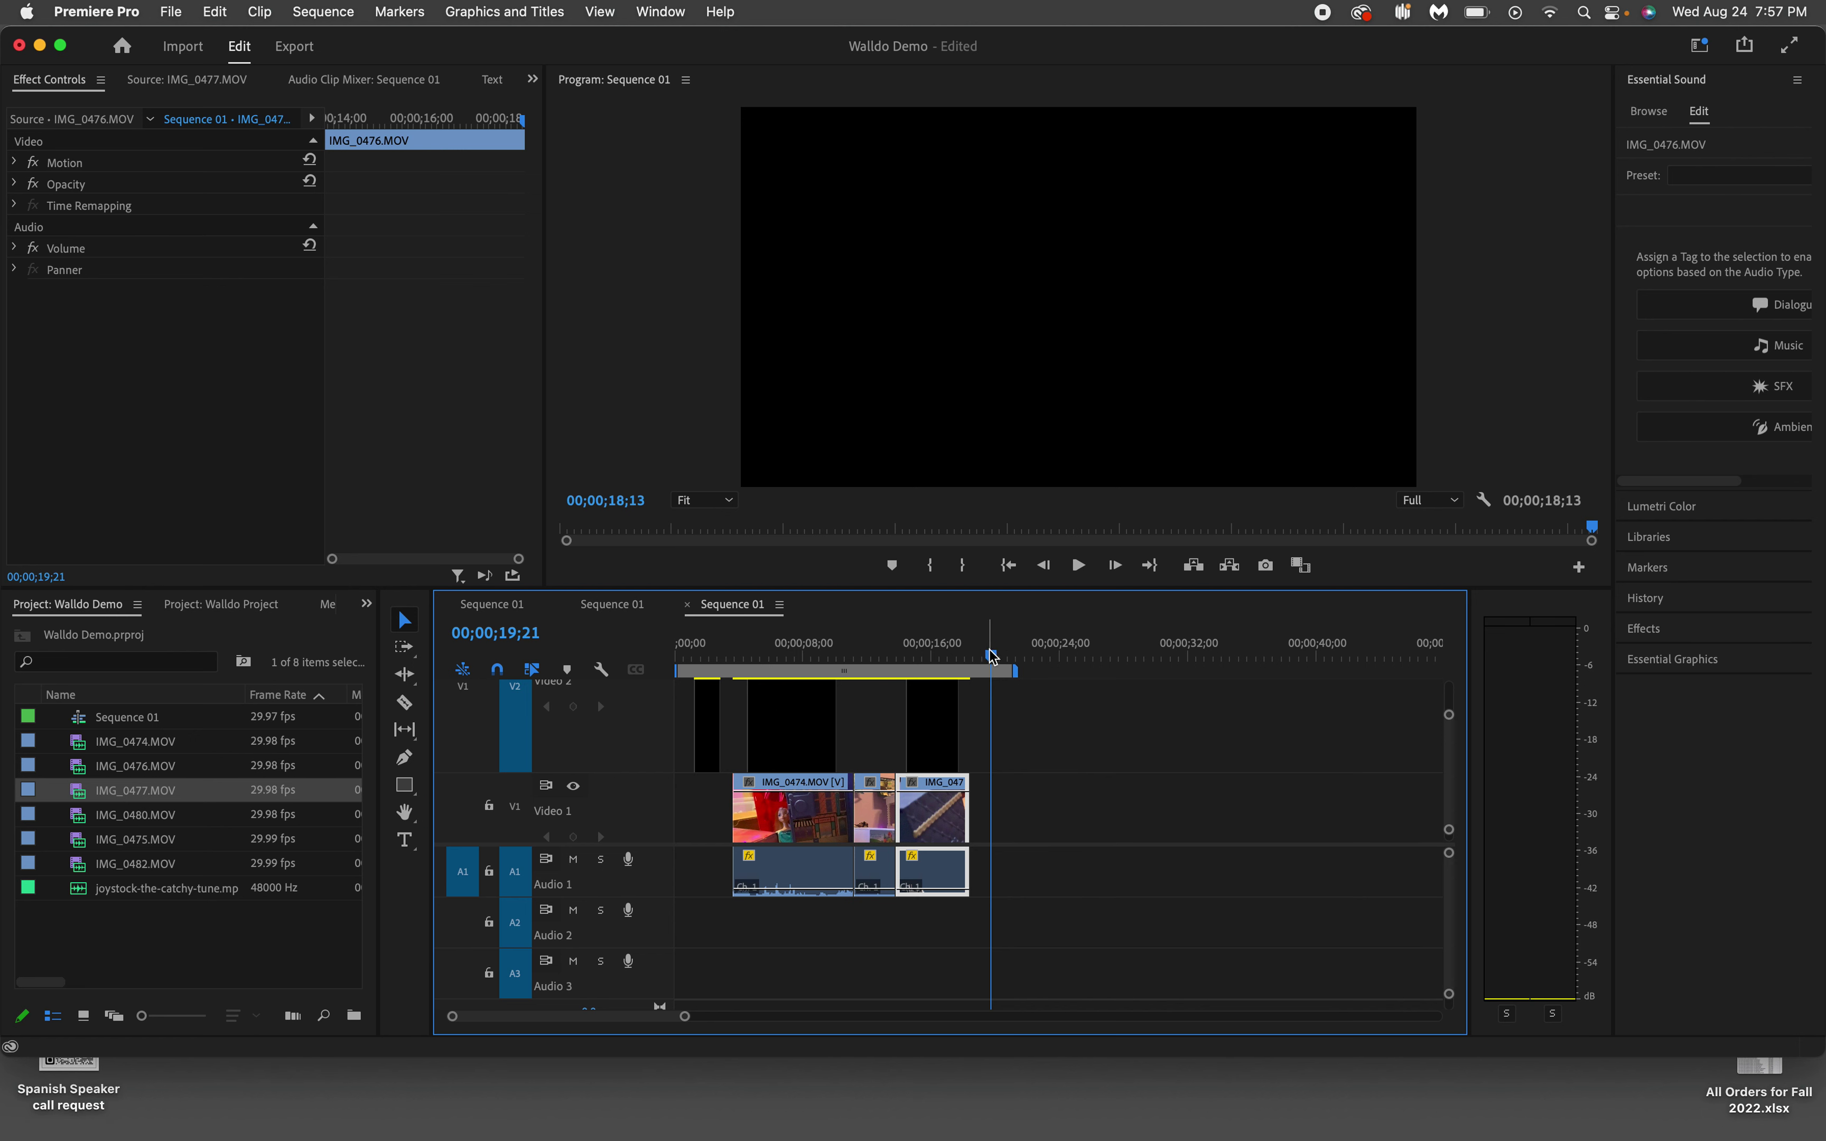
Step: Paste another title clip on the upper track after the last clip and shorten it
{"action": "left_click_drag", "start_coordinate": [994, 660], "coordinate": [985, 658]}
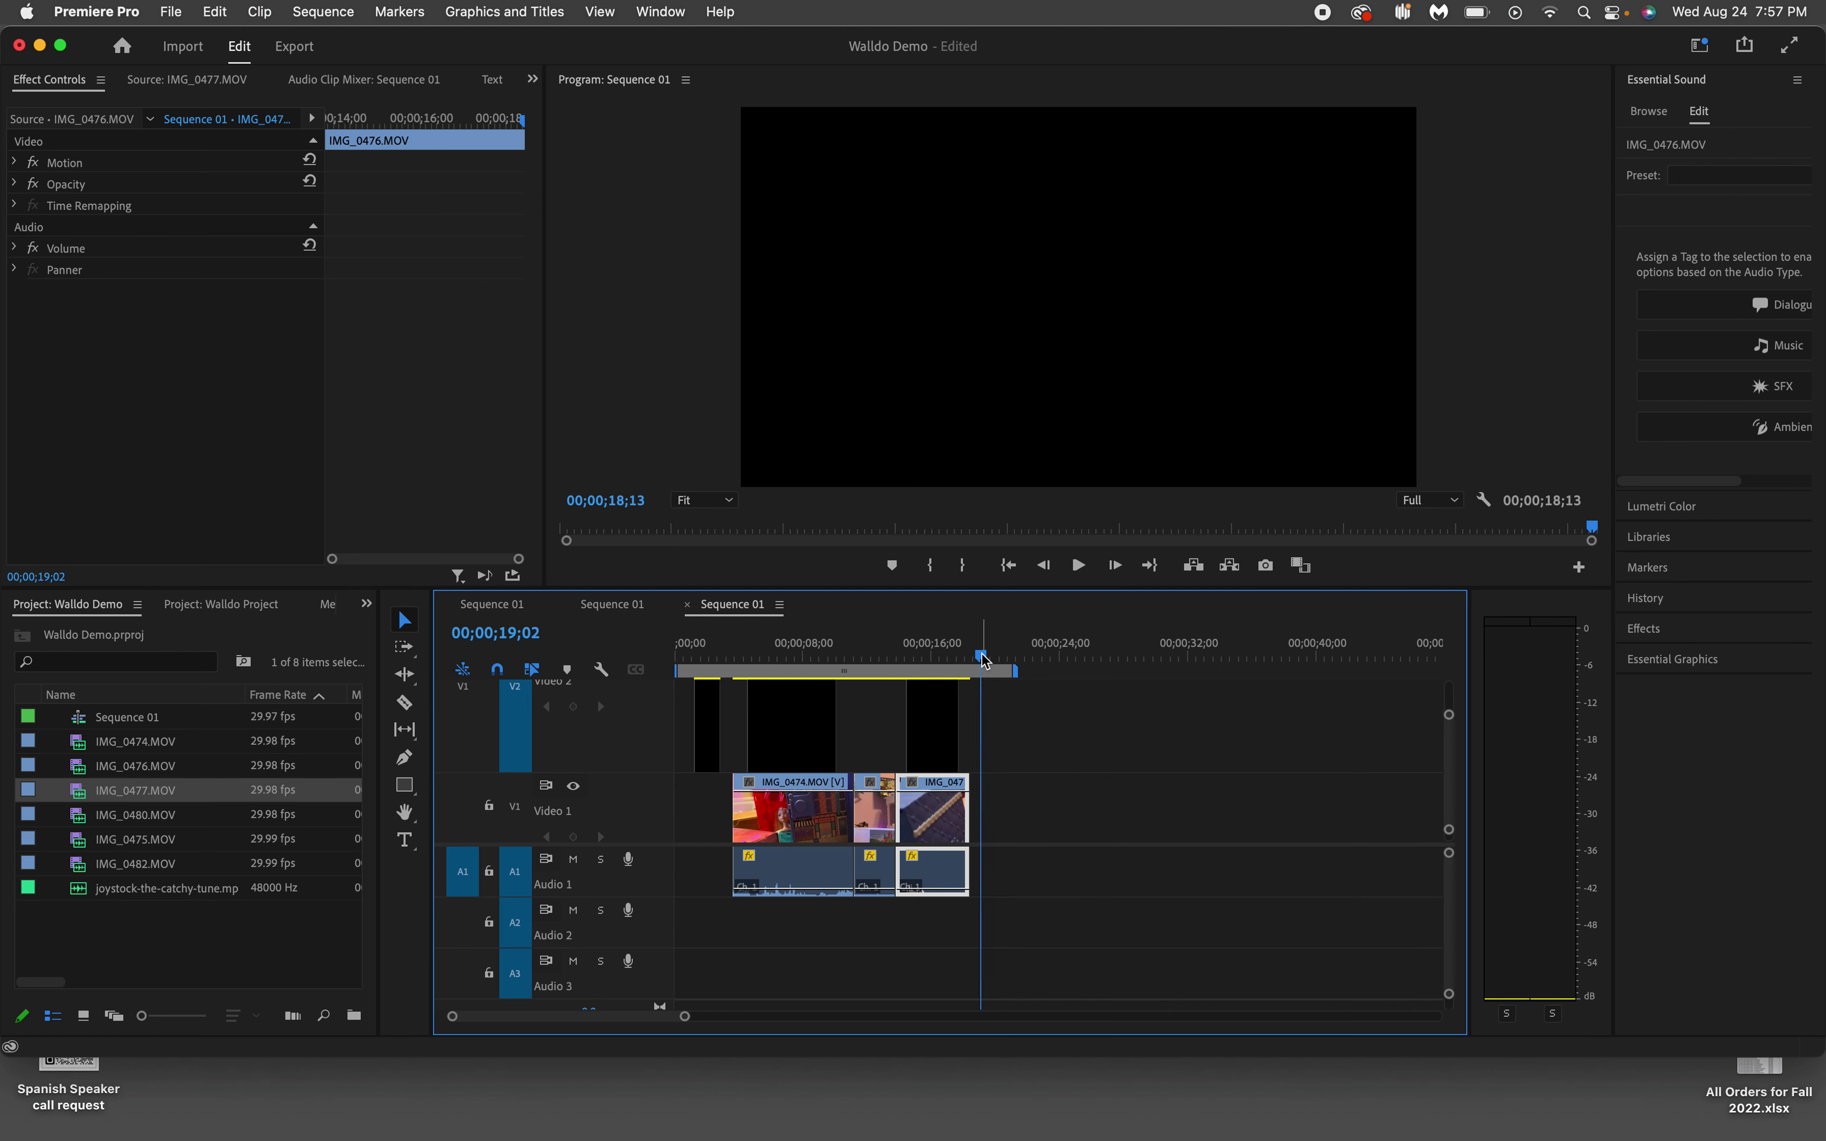
{"action": "key", "text": "super+v"}
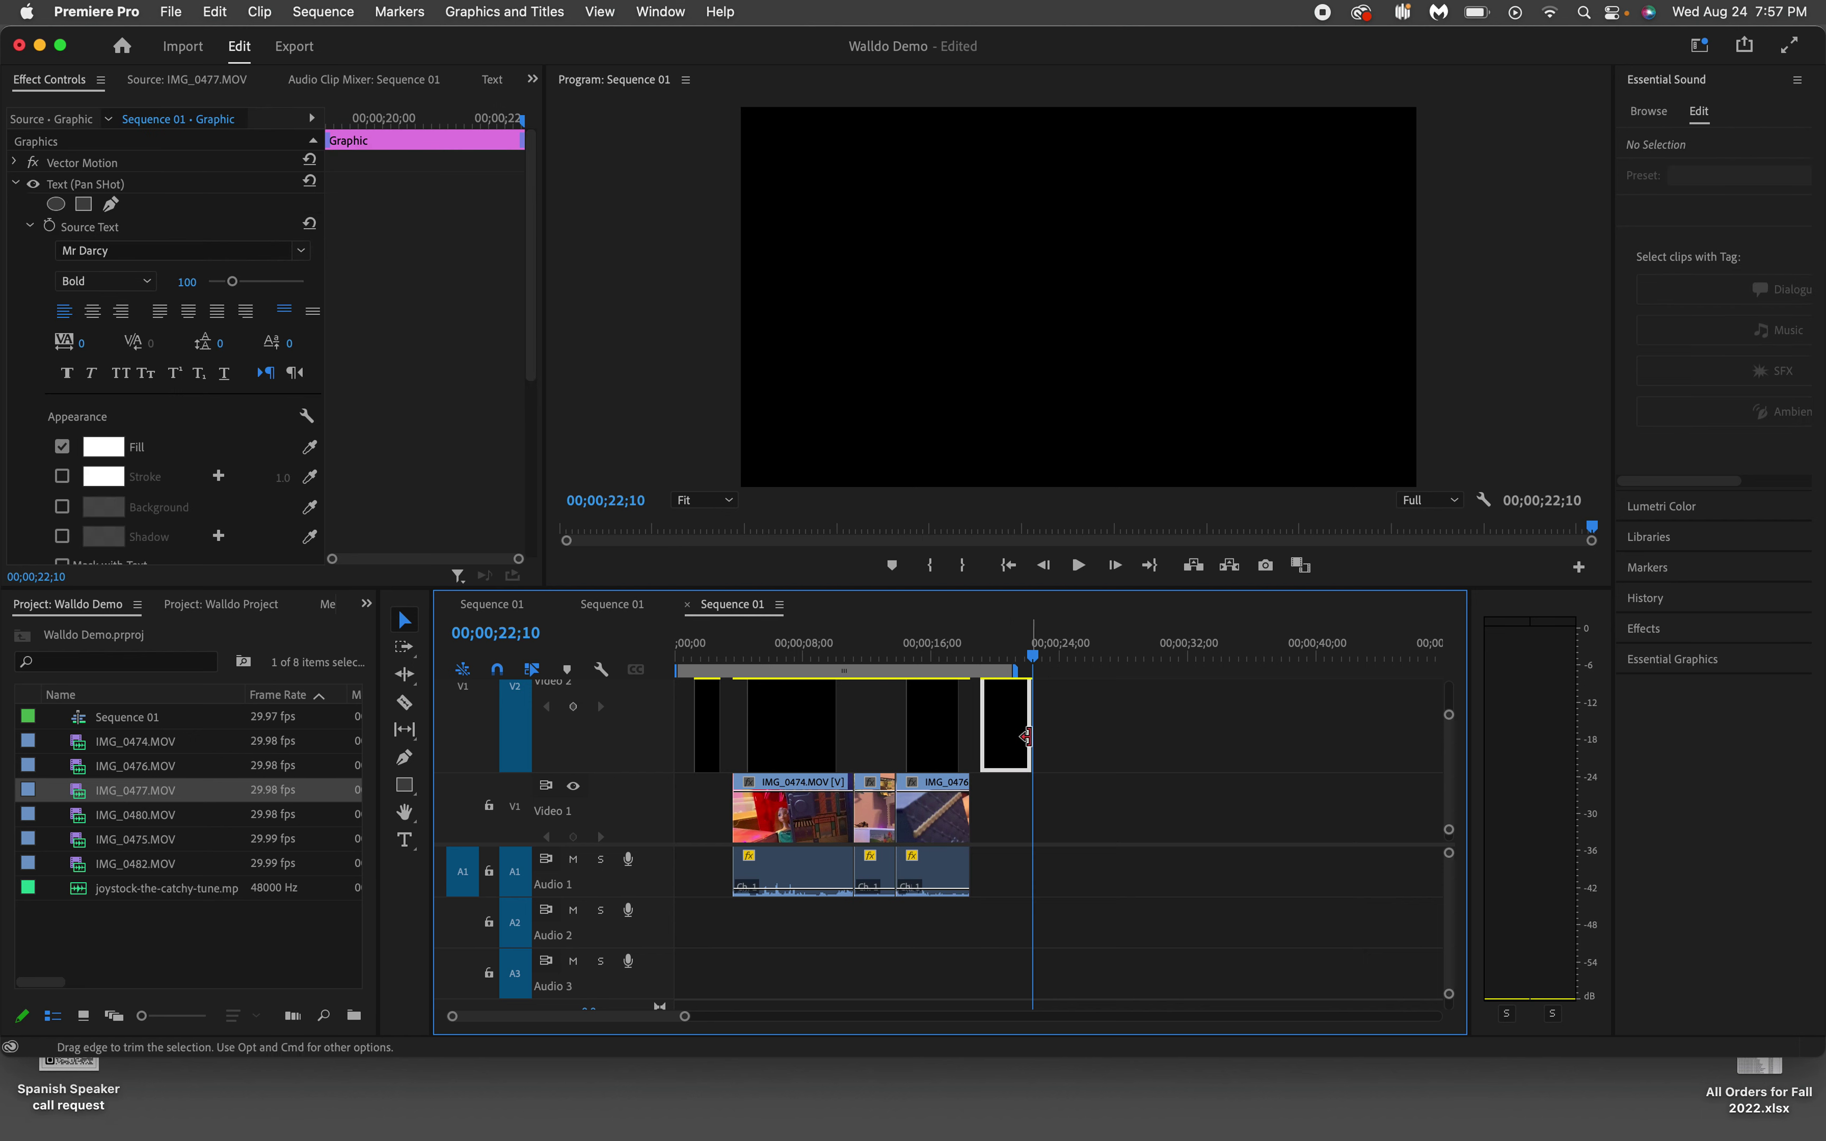
{"action": "left_click_drag", "start_coordinate": [1026, 737], "coordinate": [996, 737]}
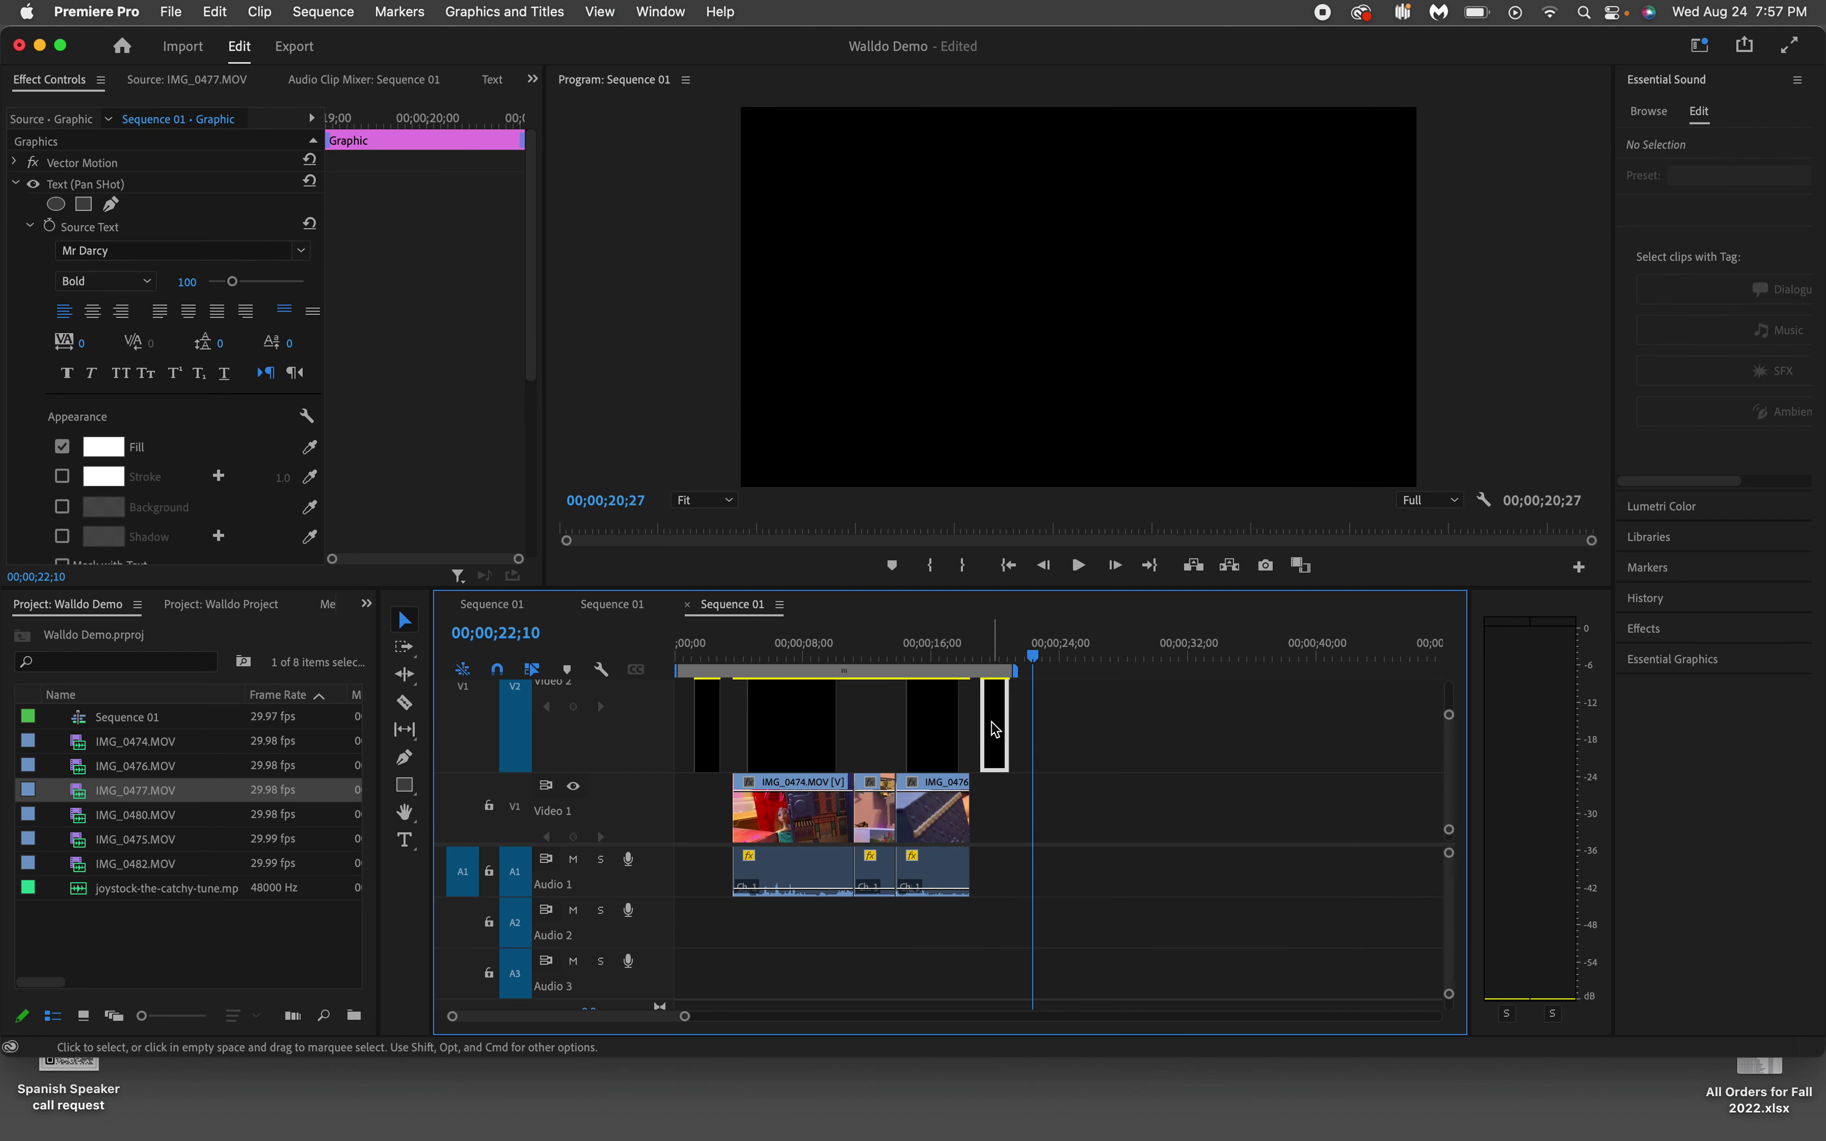
{"action": "left_click", "coordinate": [993, 650]}
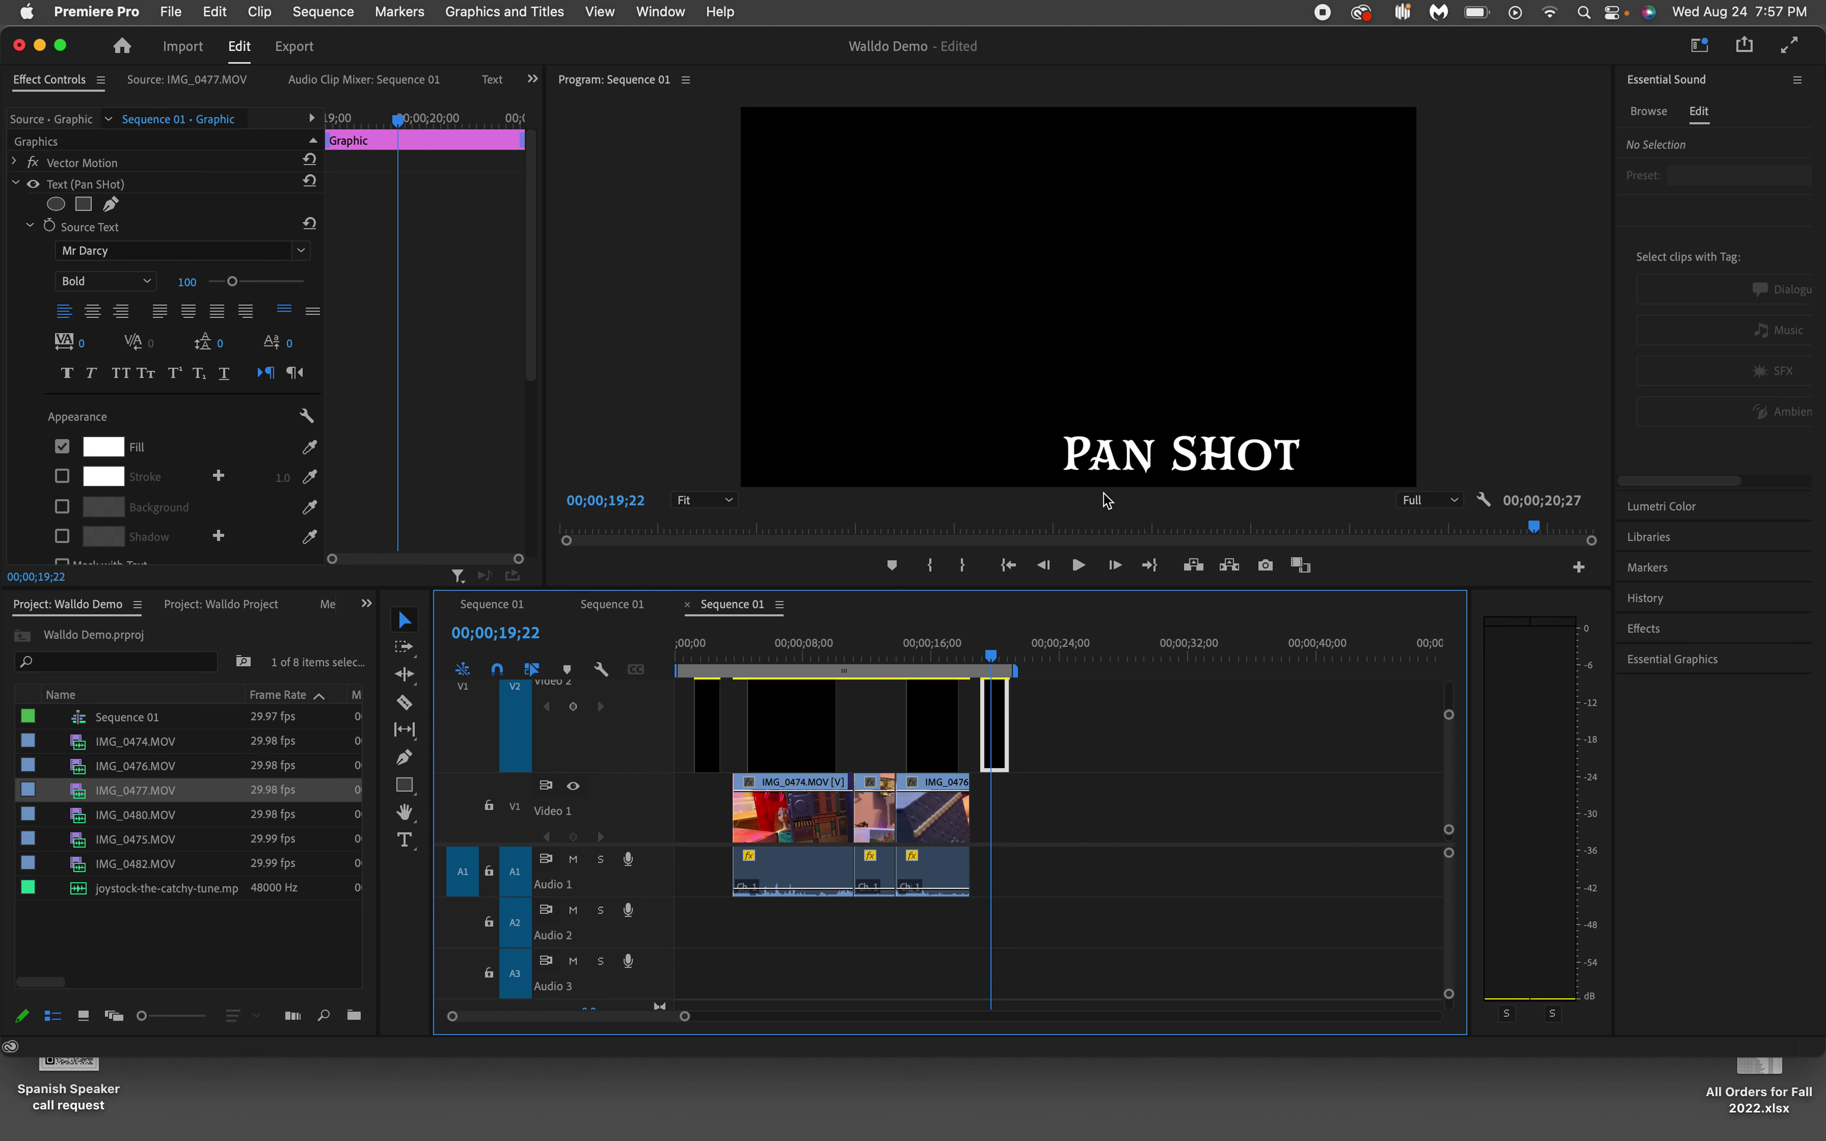
Step: Retype the new title as THE END, centre it vertically, and play back the ending
{"action": "double_click", "coordinate": [1117, 459]}
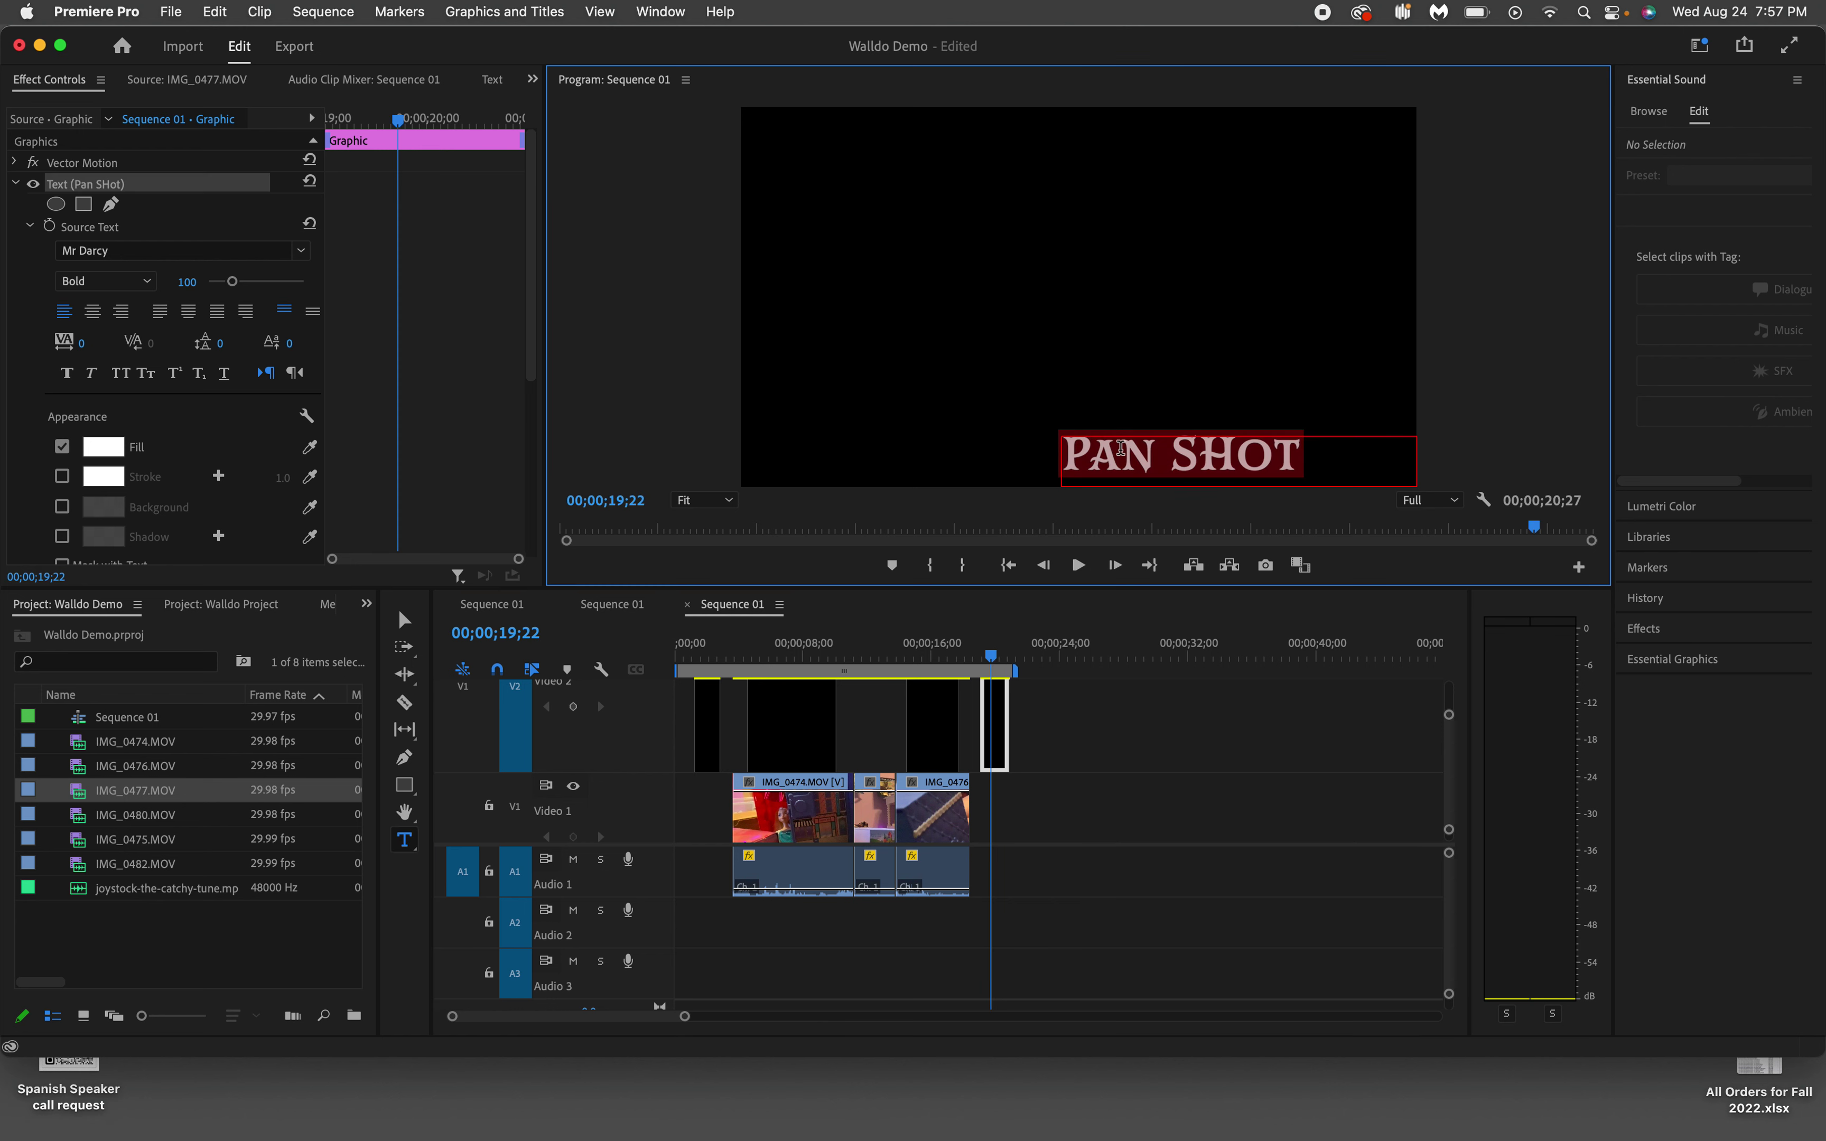
{"action": "type", "text": "THE END"}
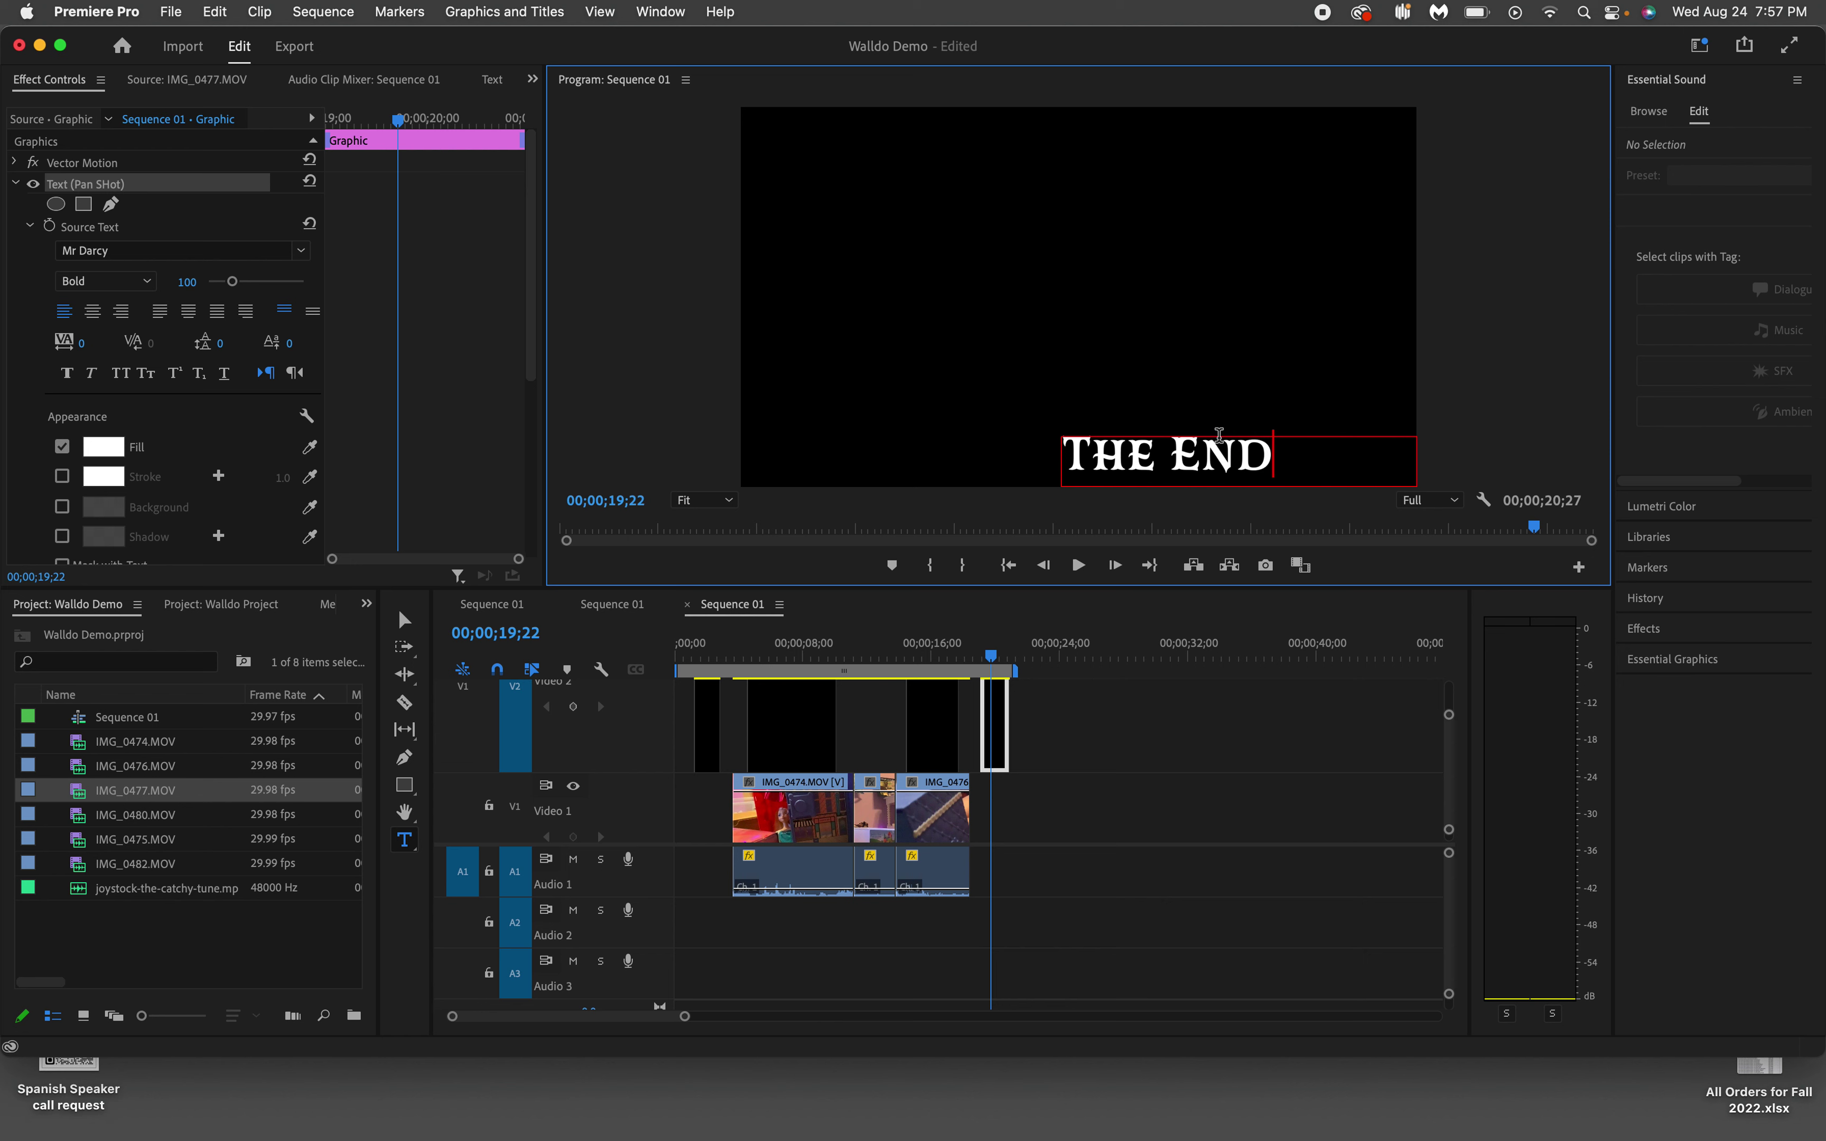
{"action": "left_click", "coordinate": [404, 620]}
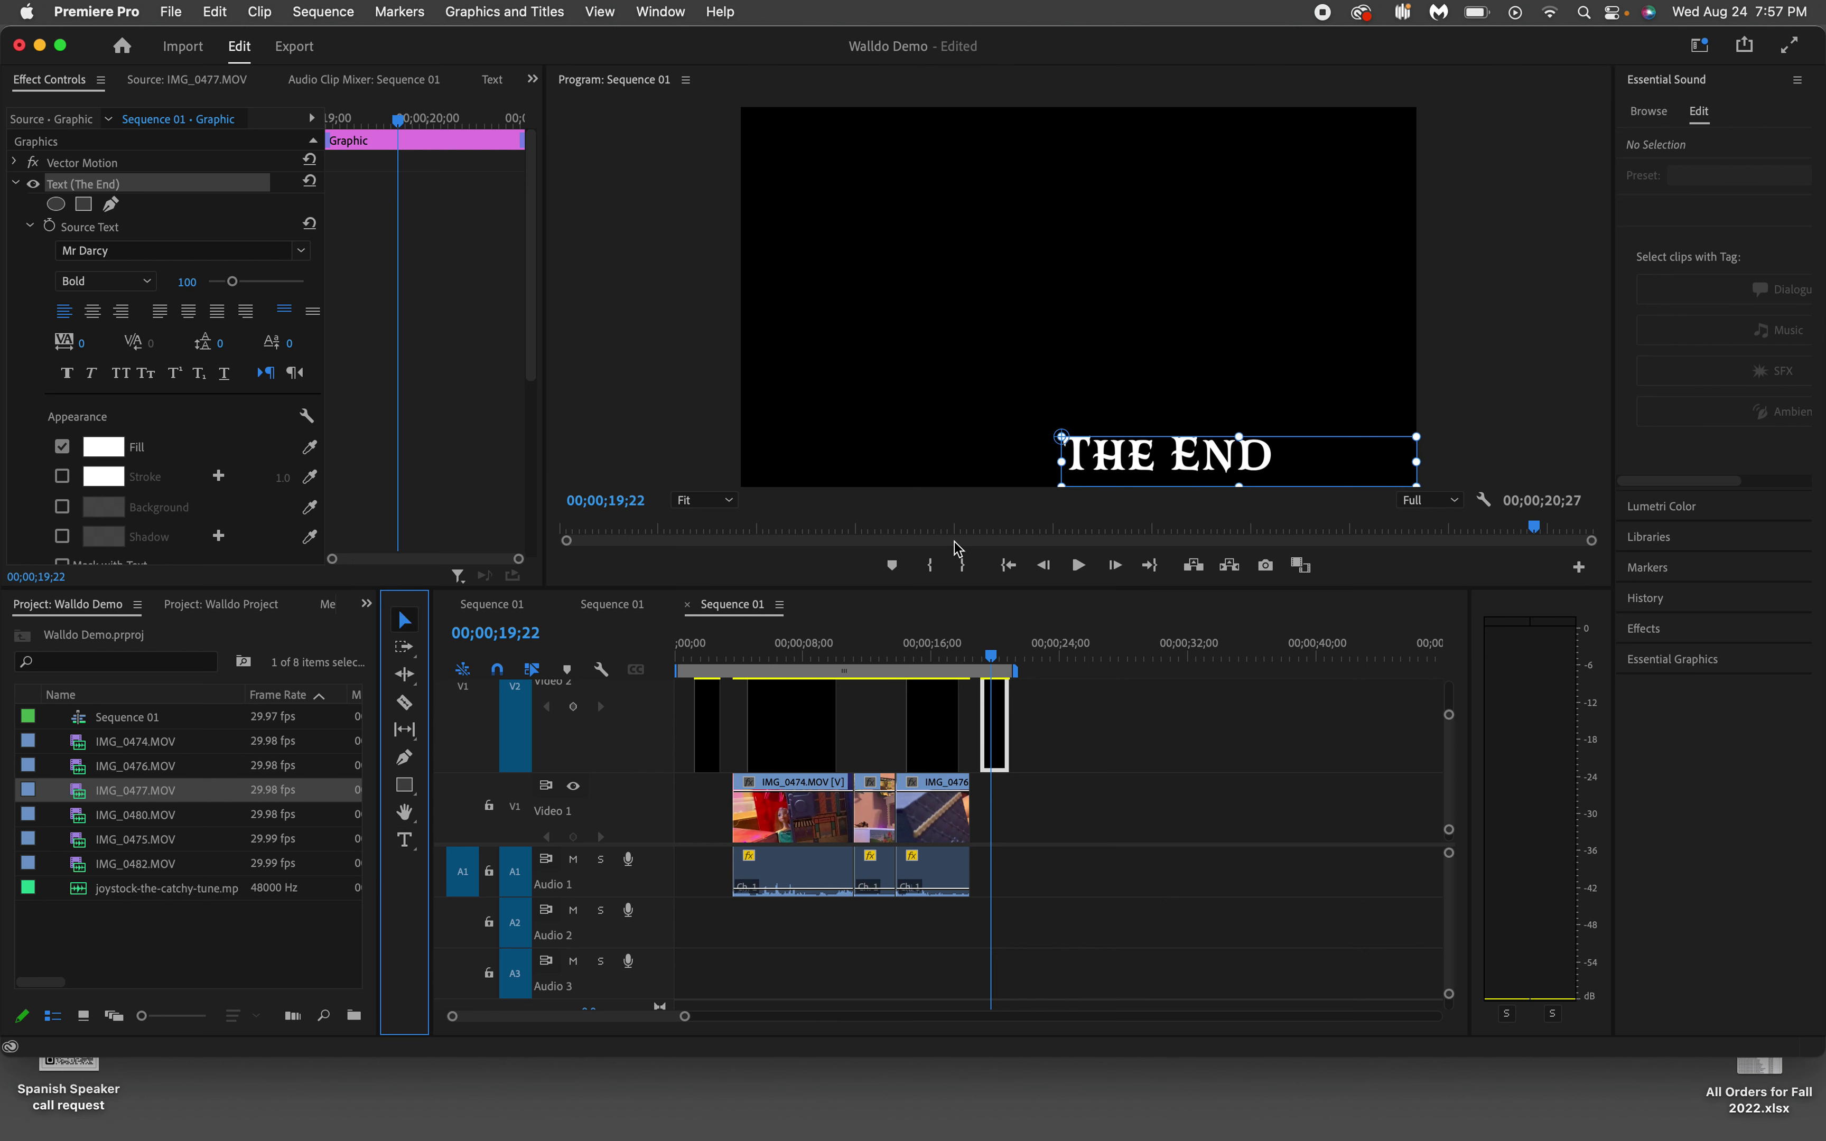
{"action": "left_click_drag", "start_coordinate": [1146, 465], "coordinate": [1039, 315]}
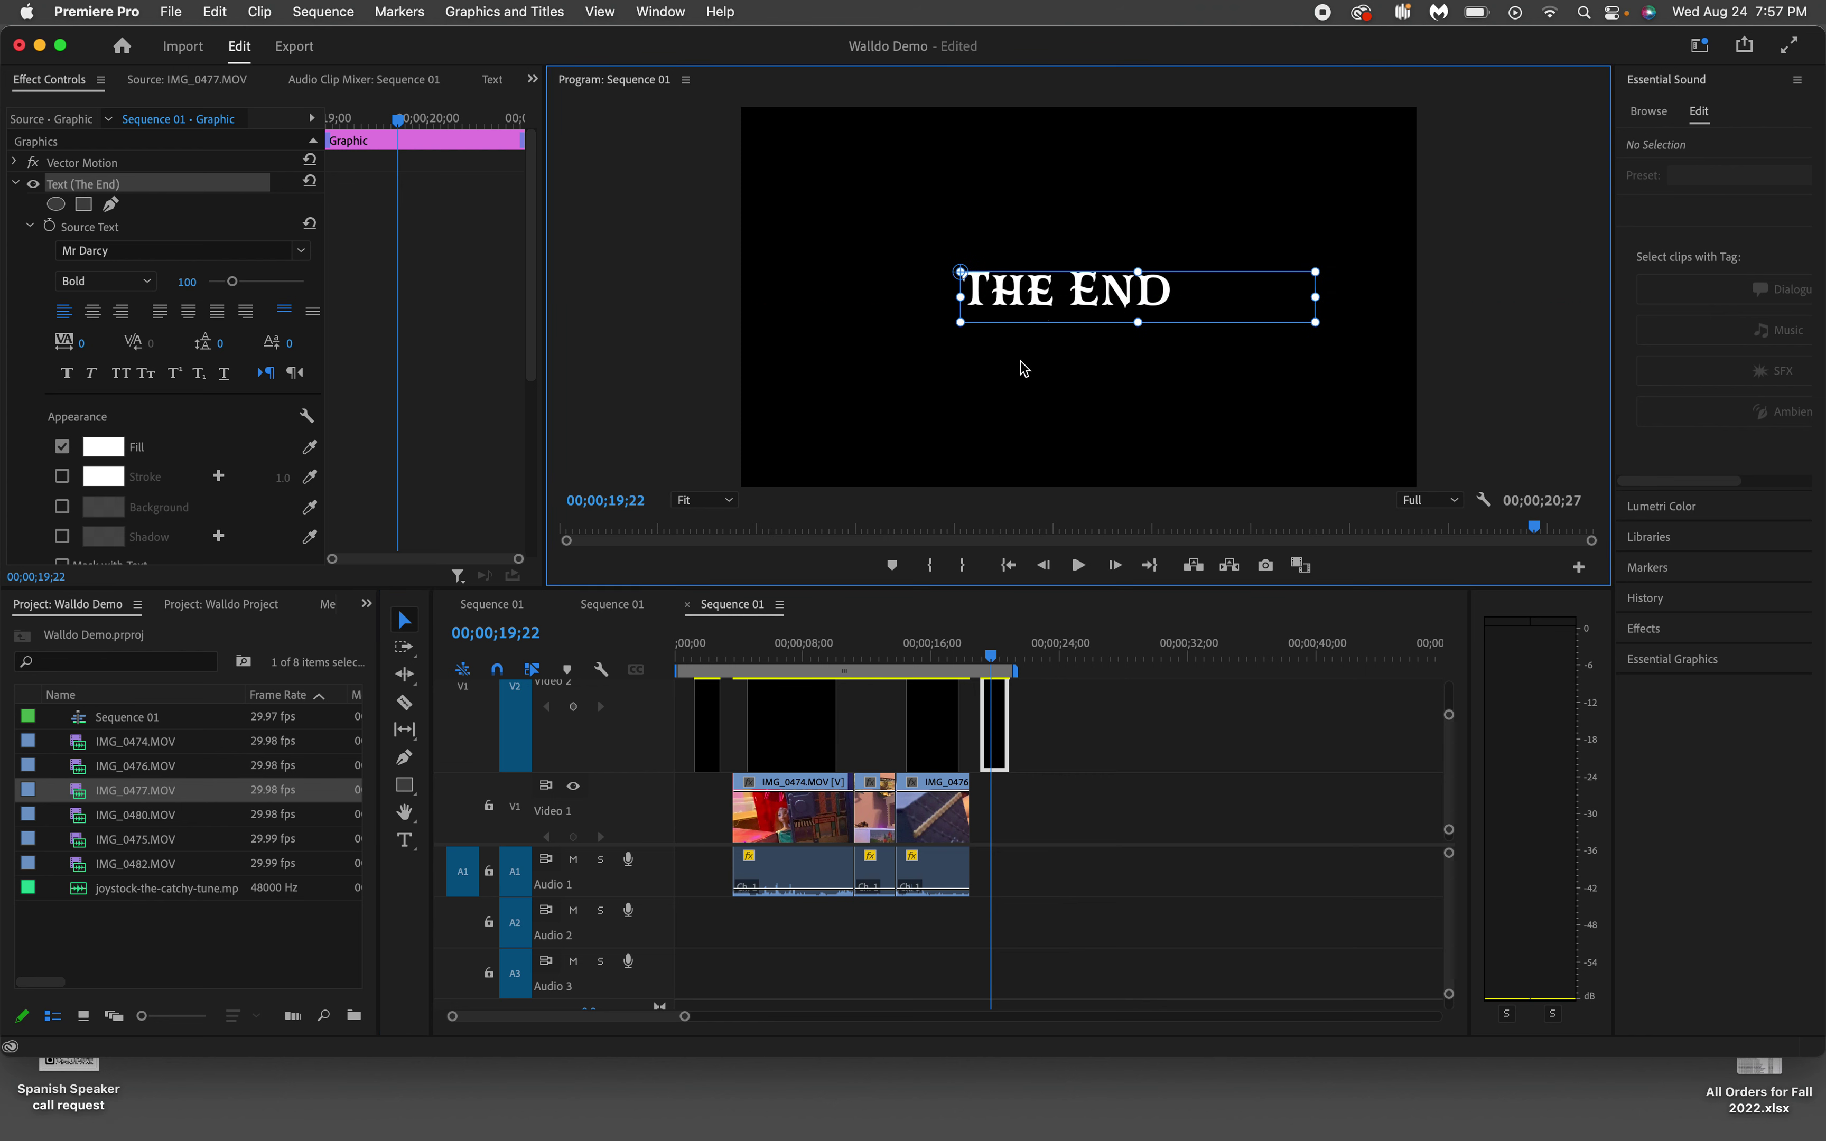
{"action": "left_click_drag", "start_coordinate": [992, 654], "coordinate": [950, 647]}
{"action": "key", "text": "space"}
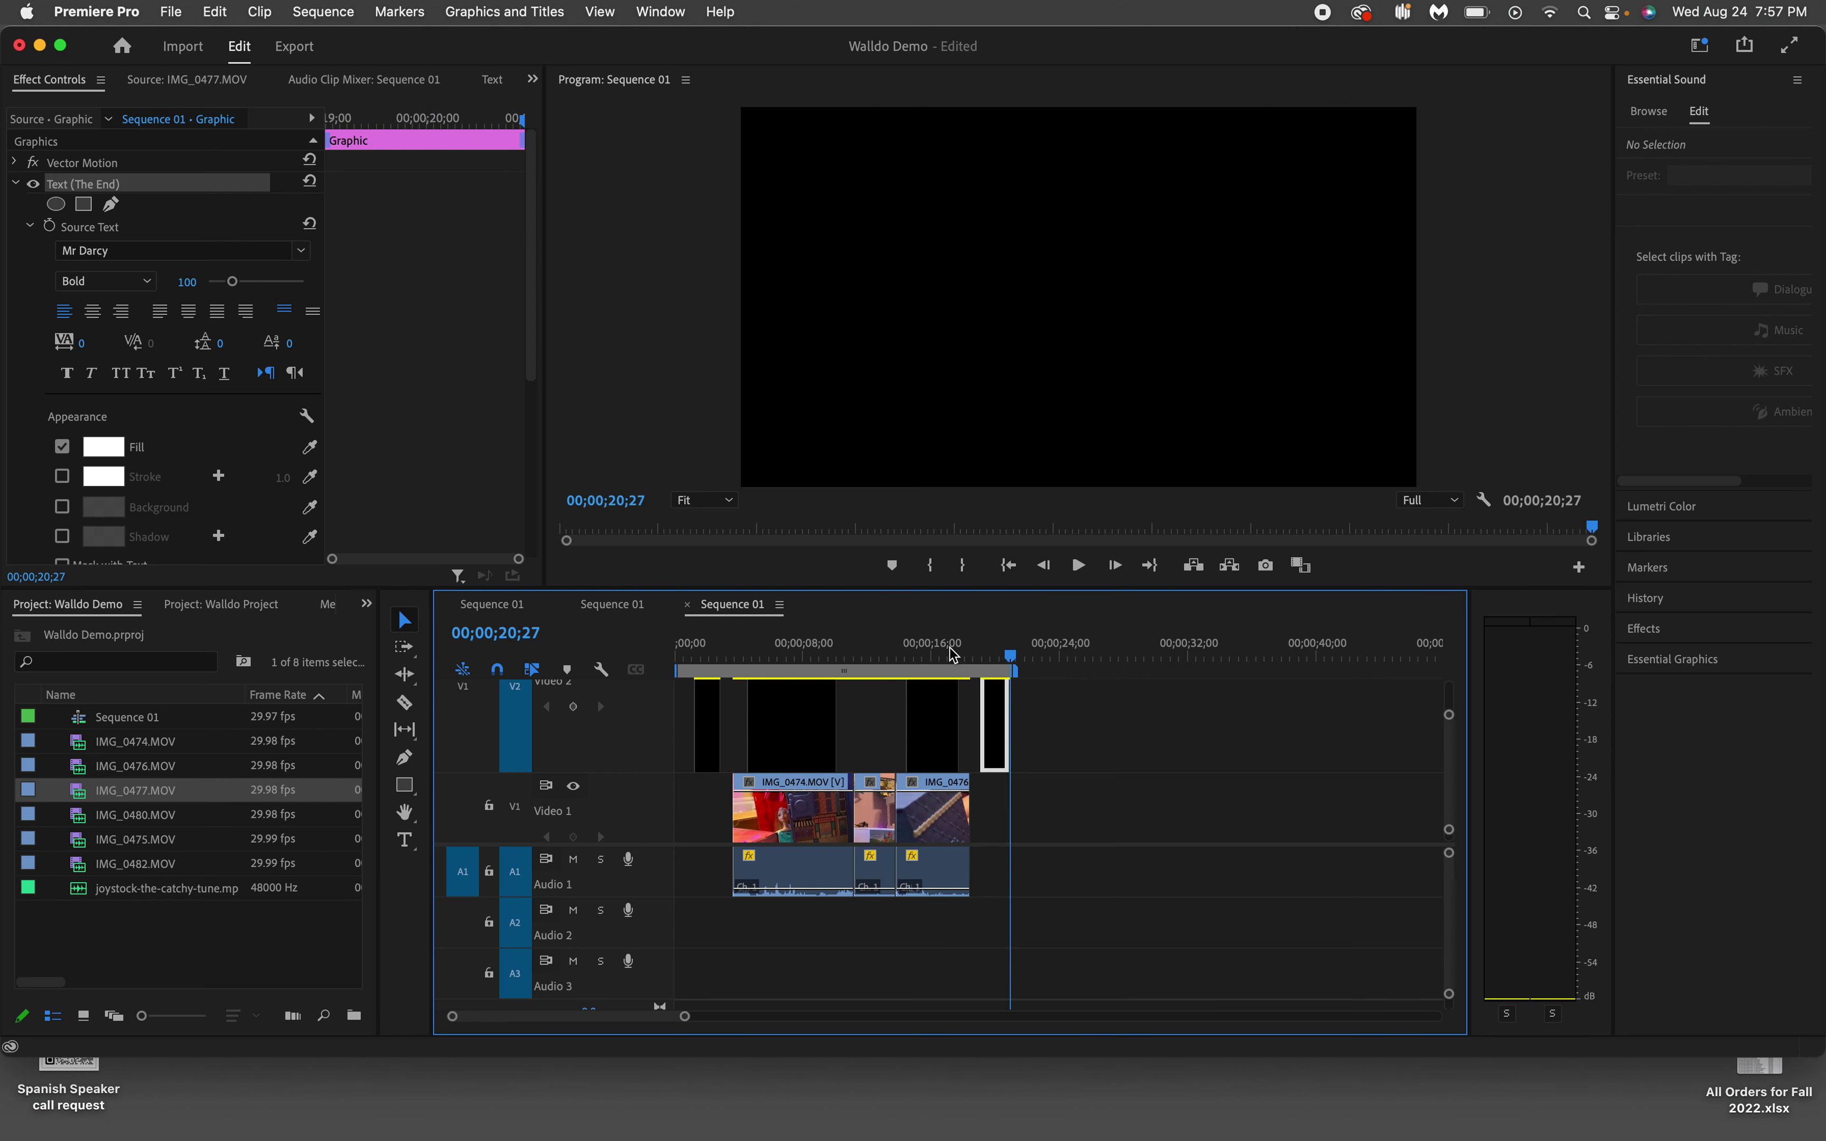
Step: Play the sequence and scrub from its end back through the LINKING SHOT and intro clips
{"action": "key", "text": "space"}
{"action": "key", "text": "space"}
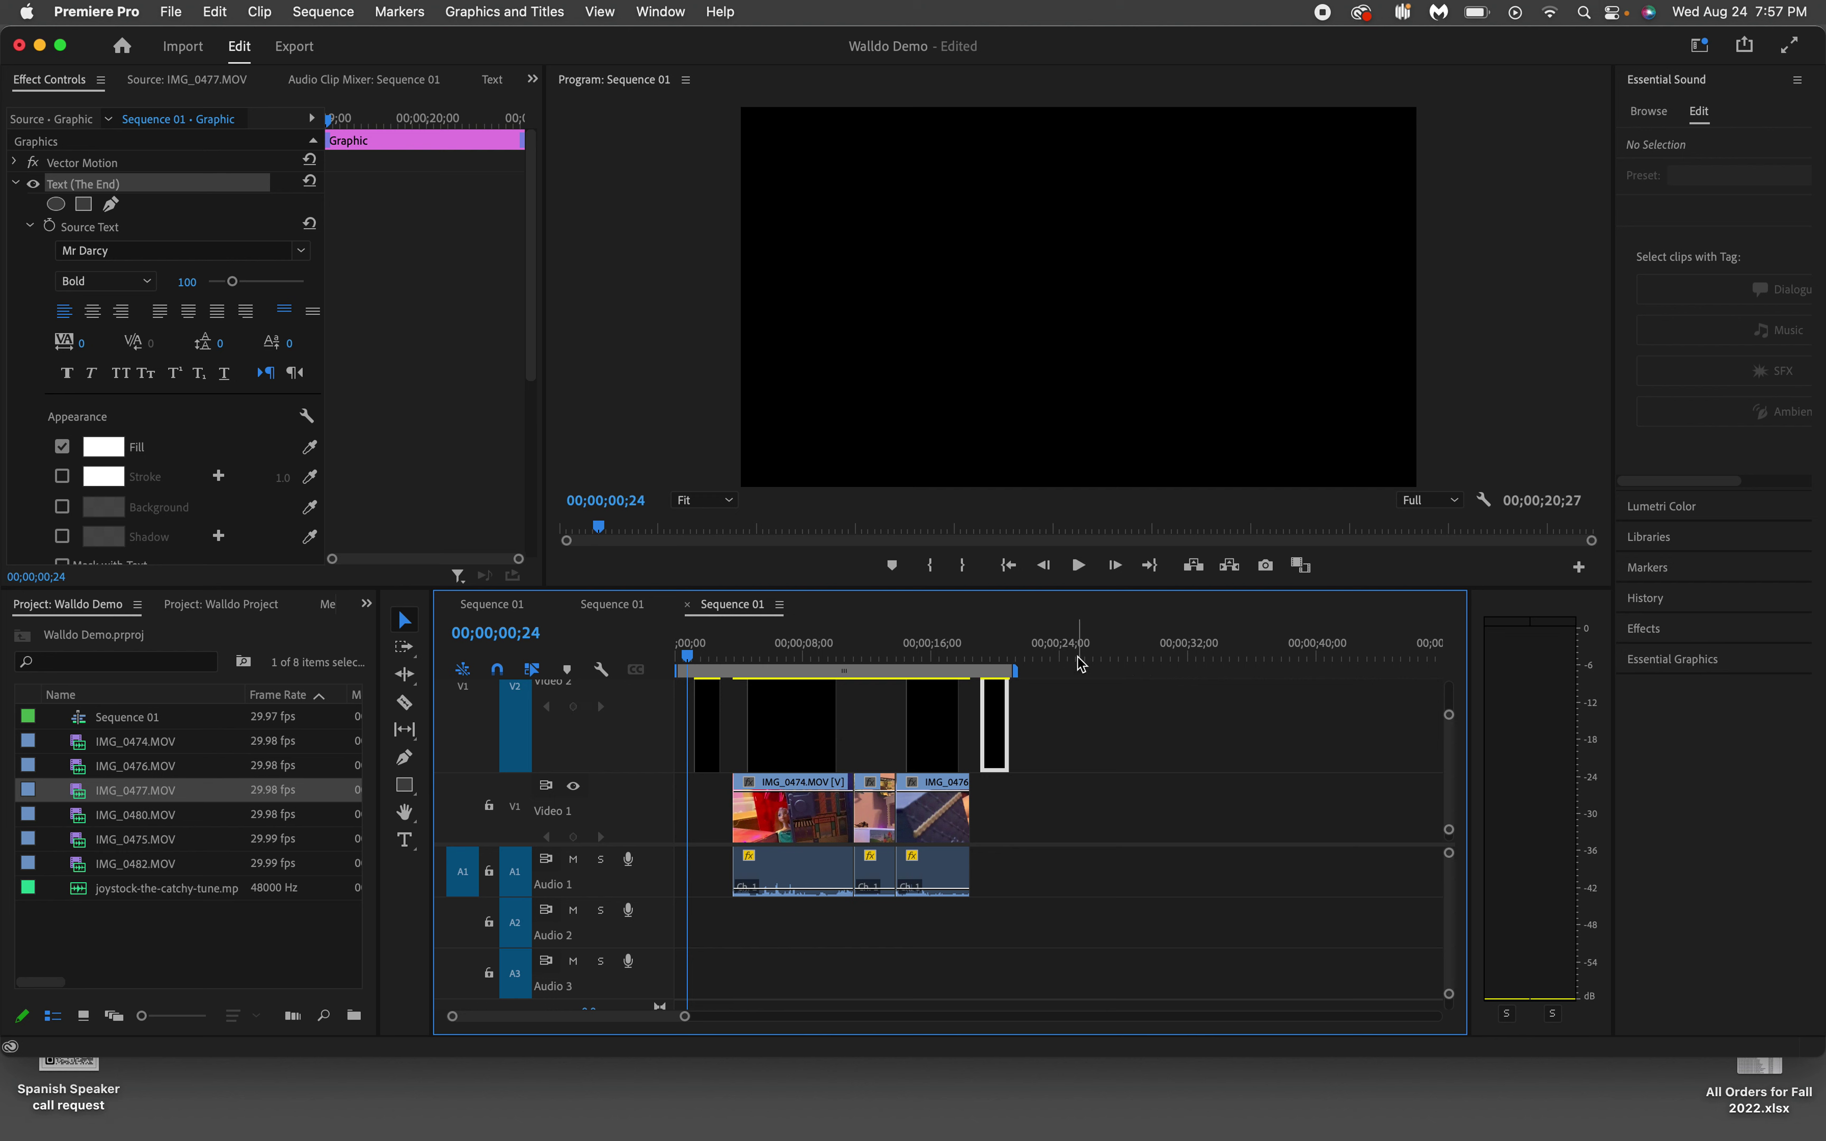
{"action": "left_click_drag", "start_coordinate": [1020, 676], "coordinate": [1033, 672]}
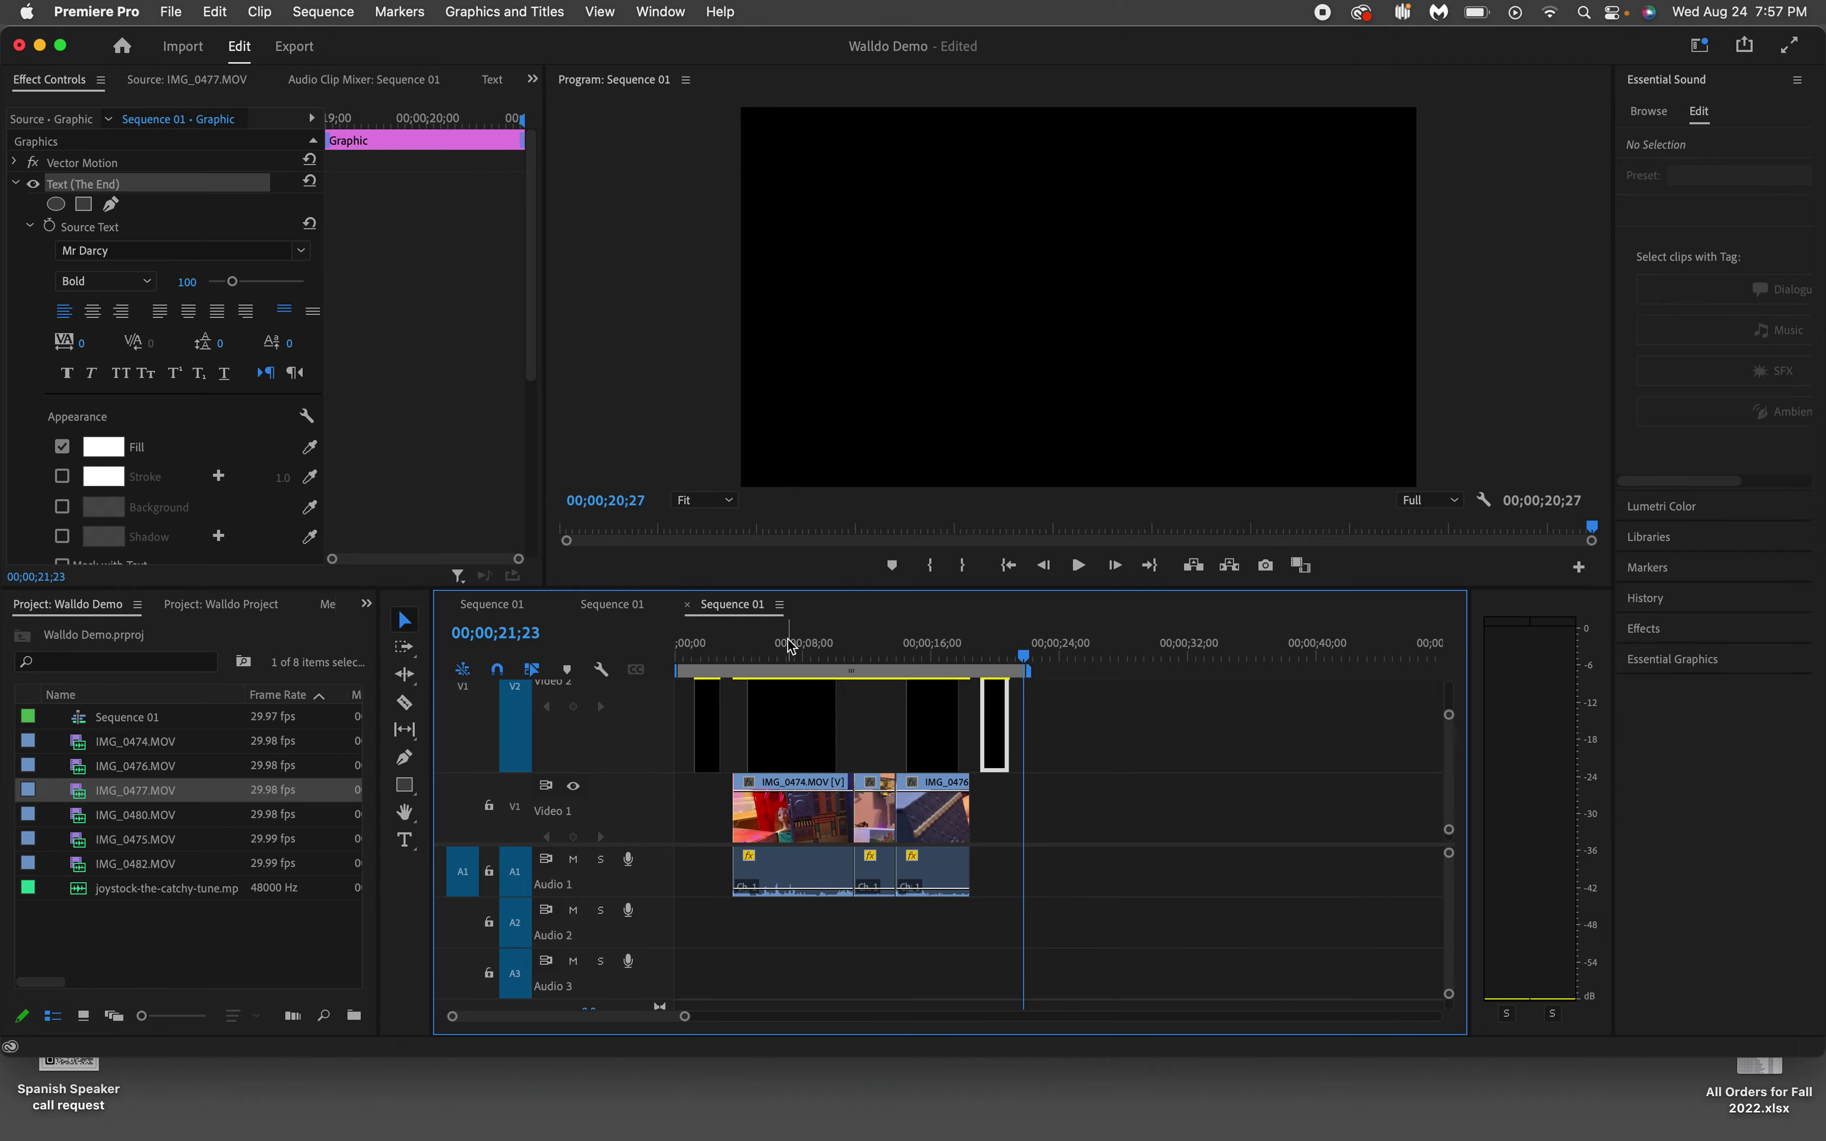
{"action": "left_click", "coordinate": [785, 658]}
{"action": "left_click_drag", "start_coordinate": [787, 662], "coordinate": [685, 722]}
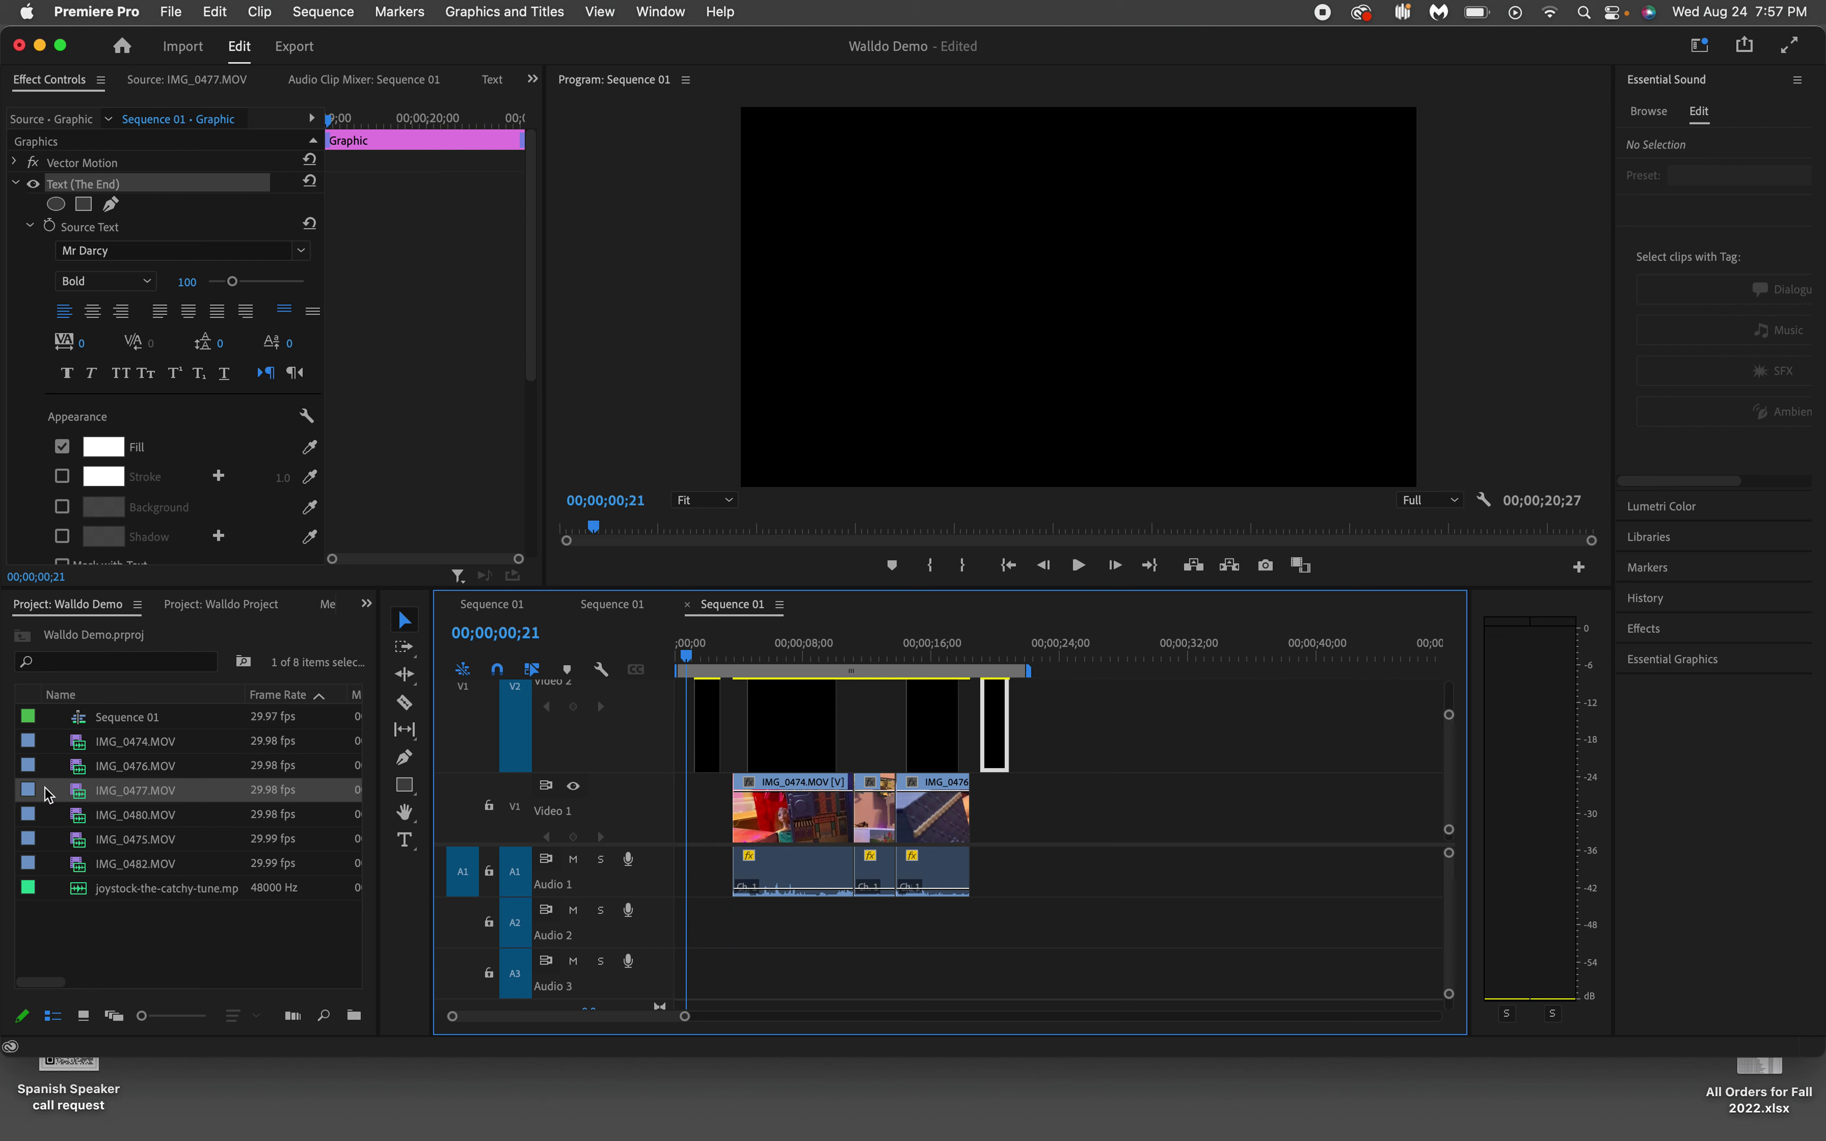
Step: Place joystick-the-catchy-tune.mp3 on Audio 2 and scrub forward to the INTRO title
{"action": "left_click", "coordinate": [85, 896]}
{"action": "left_click_drag", "start_coordinate": [83, 897], "coordinate": [690, 936]}
{"action": "left_click", "coordinate": [692, 658]}
{"action": "left_click_drag", "start_coordinate": [692, 661], "coordinate": [1103, 664]}
Step: Zoom out and use the Remix tool to shorten the music clip to about 00;00;21;23
{"action": "scroll", "coordinate": [1071, 916], "scroll_direction": "down", "scroll_amount": 3}
{"action": "scroll", "coordinate": [1074, 919], "scroll_direction": "down", "scroll_amount": 2}
{"action": "scroll", "coordinate": [1073, 920], "scroll_direction": "up", "scroll_amount": 5}
{"action": "left_click_drag", "start_coordinate": [684, 1017], "coordinate": [952, 1015]}
{"action": "left_click", "coordinate": [406, 674]}
{"action": "left_click_drag", "start_coordinate": [406, 674], "coordinate": [468, 755]}
{"action": "left_click_drag", "start_coordinate": [1269, 893], "coordinate": [750, 894]}
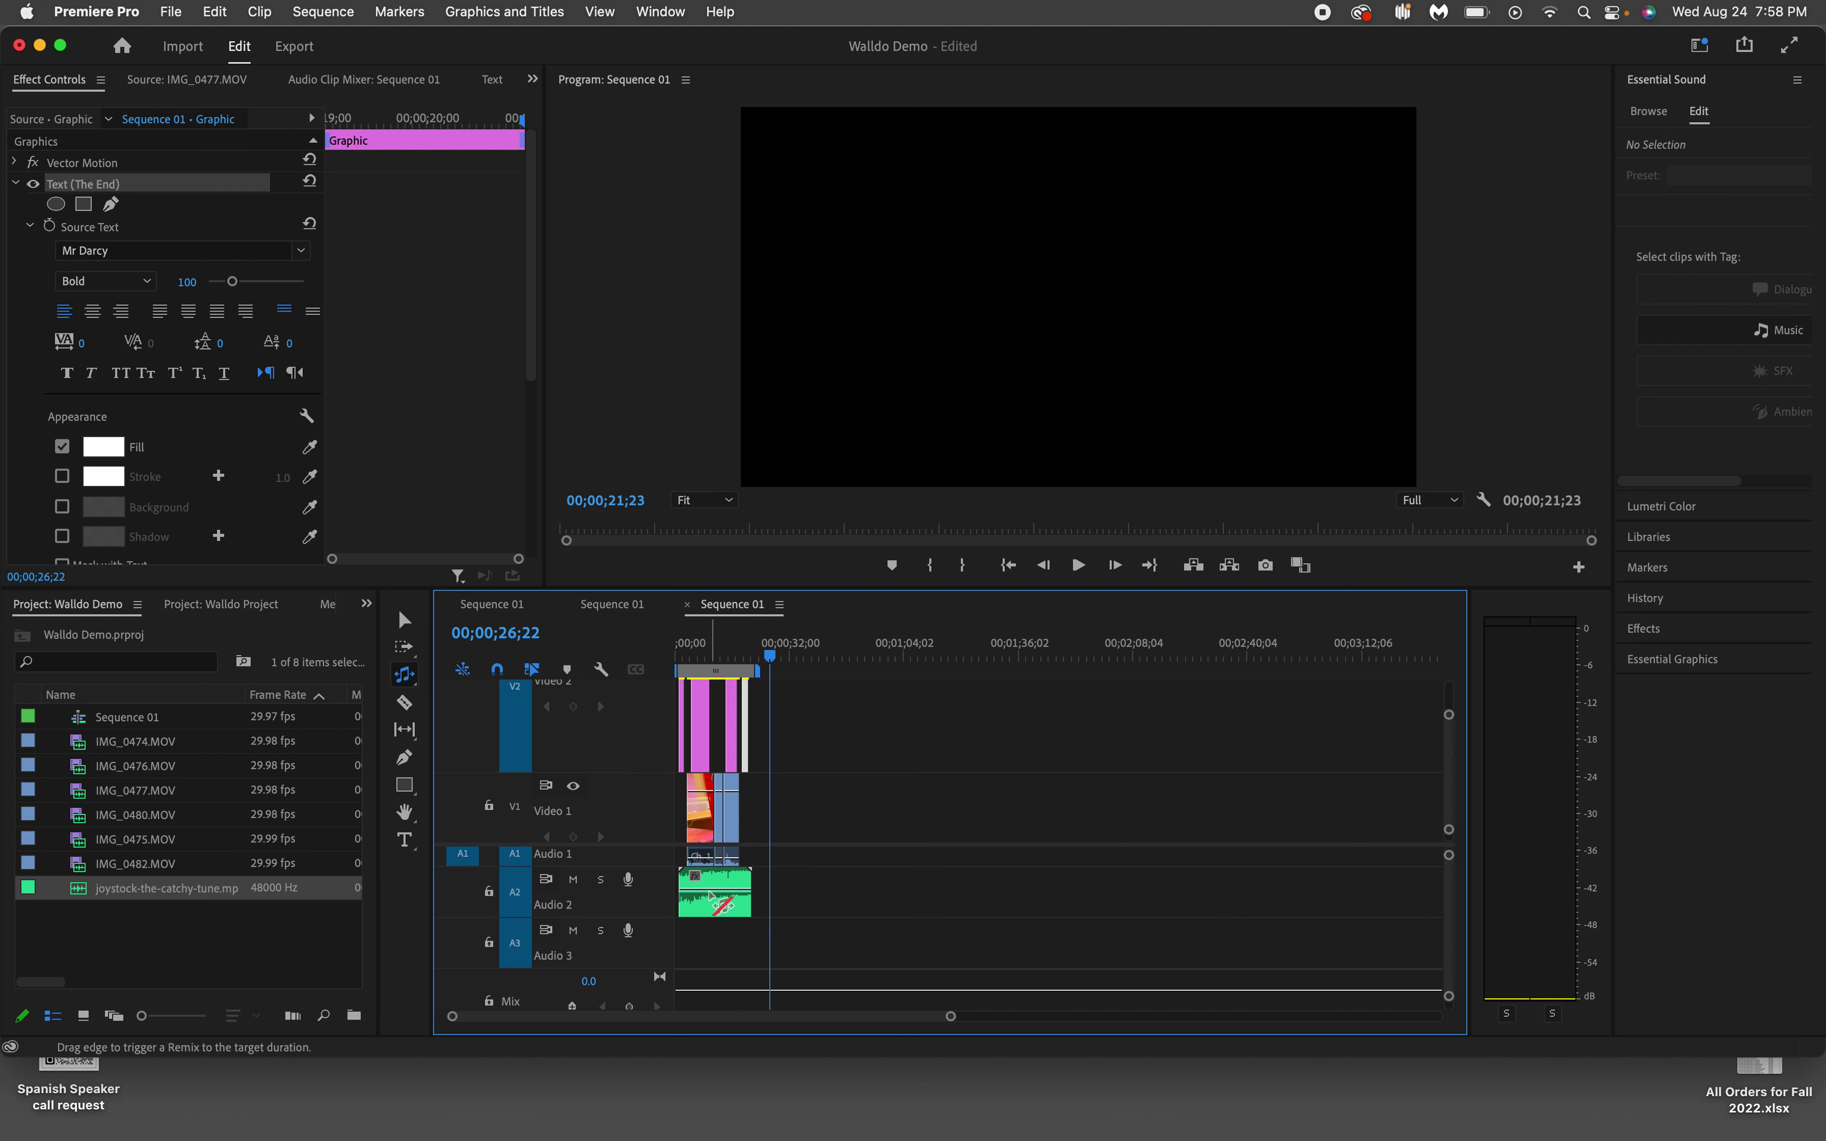
Step: Try remixing the music to end five seconds sooner, then undo that remix
{"action": "left_click_drag", "start_coordinate": [950, 1020], "coordinate": [789, 1011]}
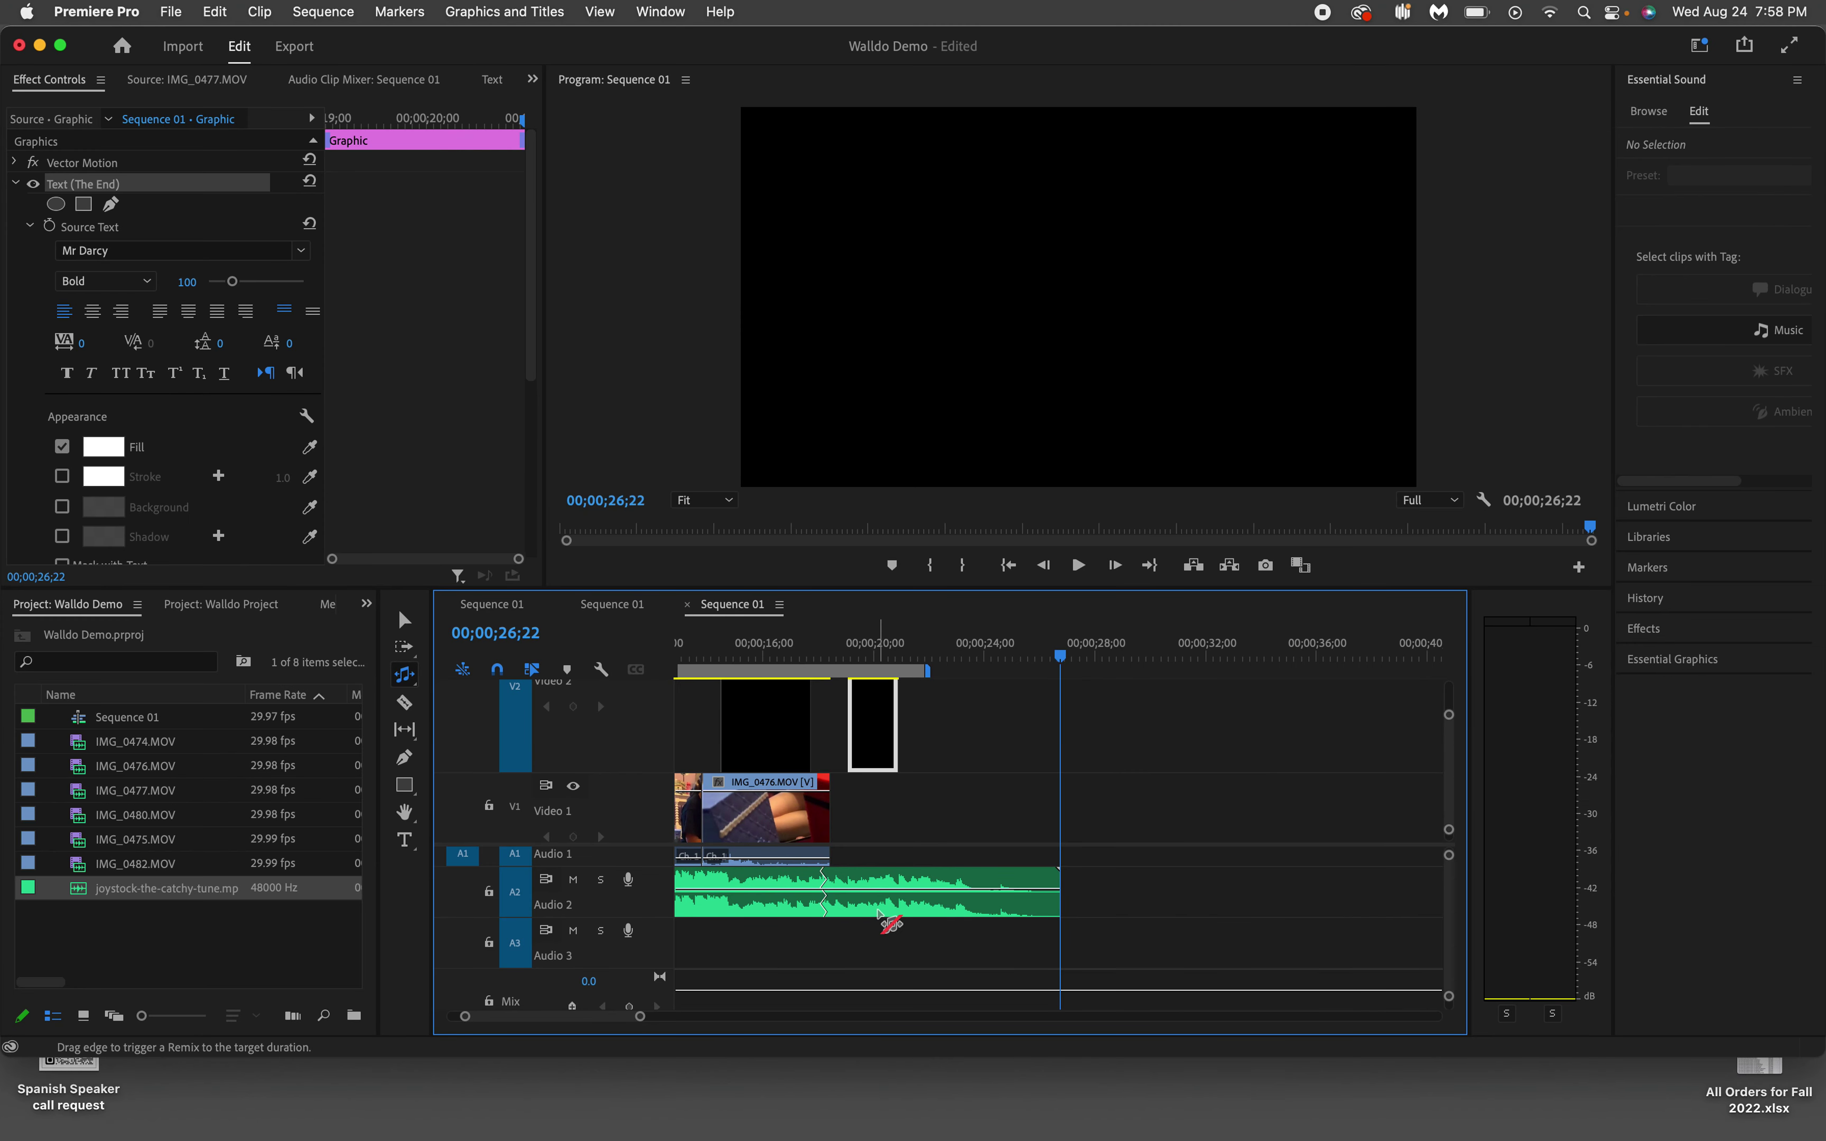
{"action": "scroll", "coordinate": [1060, 917], "scroll_direction": "left", "scroll_amount": 5}
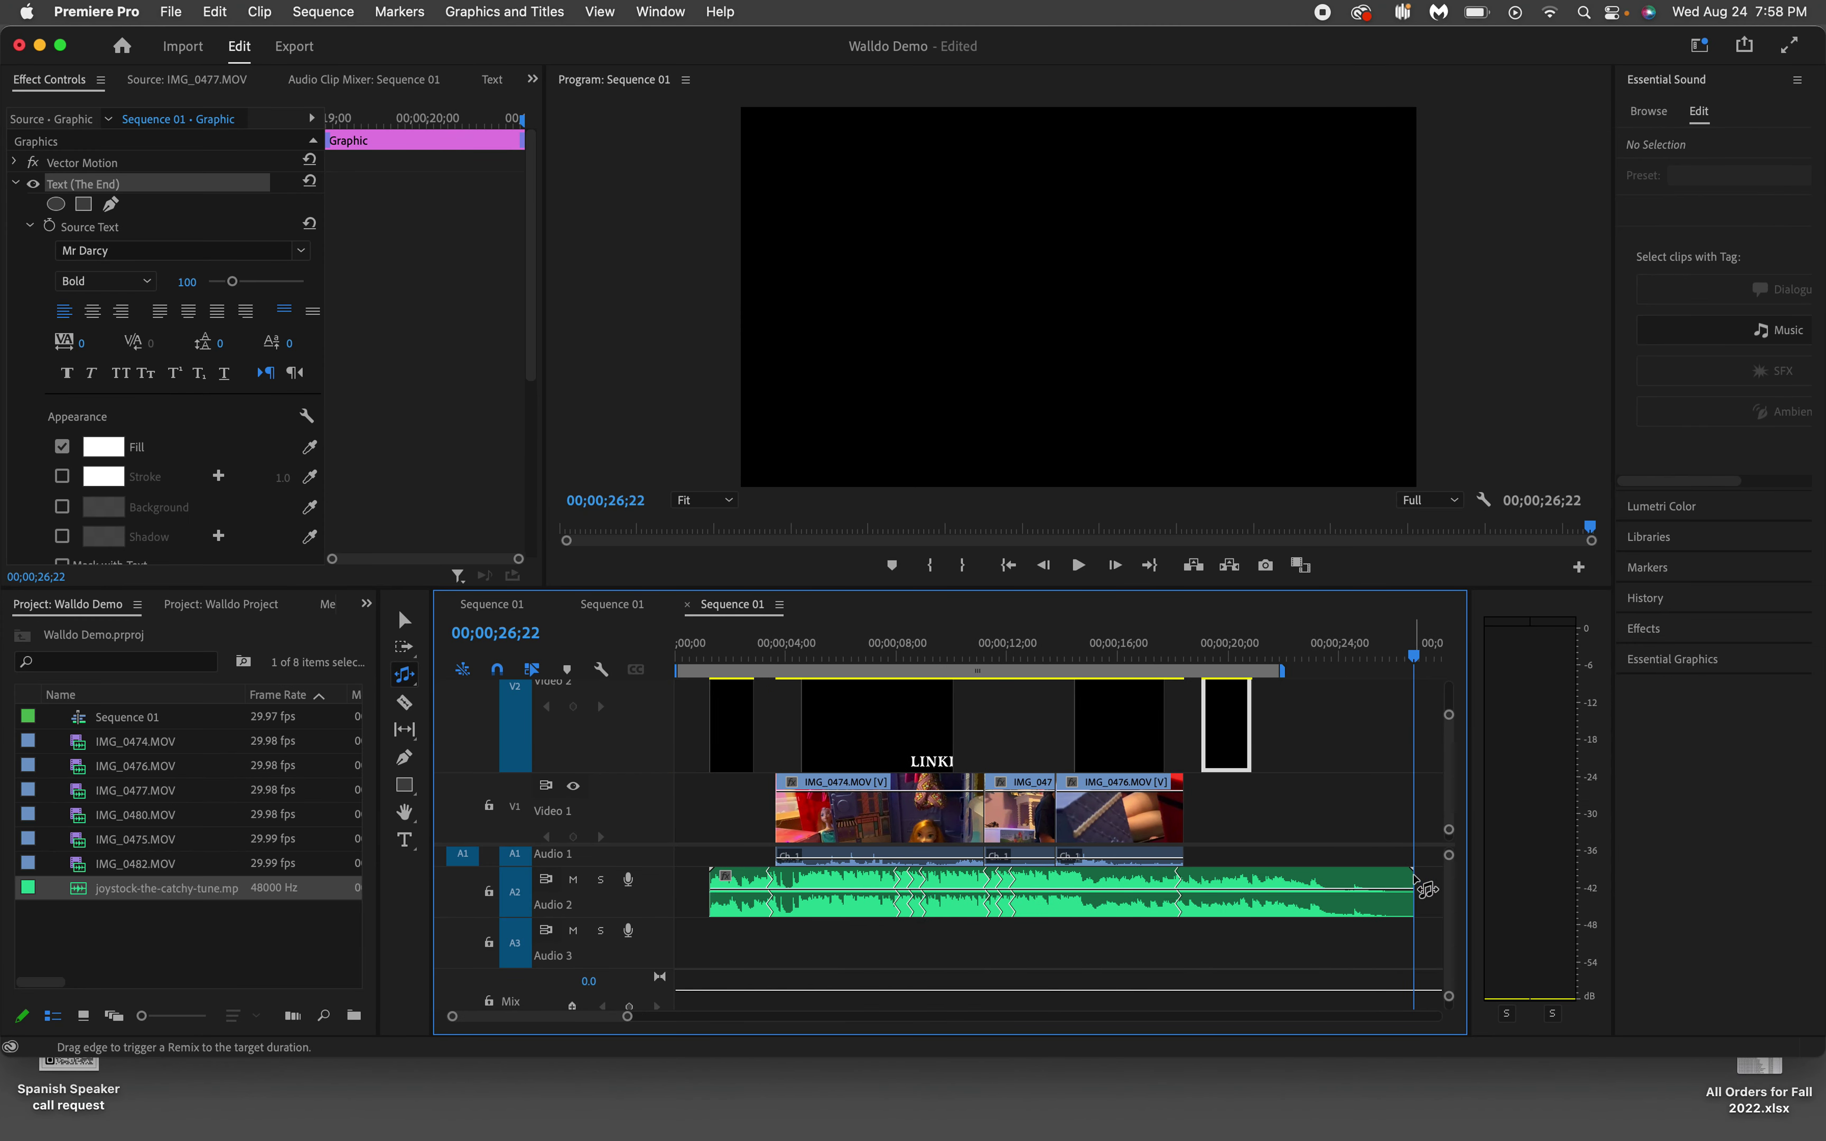
{"action": "left_click_drag", "start_coordinate": [1412, 878], "coordinate": [1285, 886]}
{"action": "scroll", "coordinate": [1211, 906], "scroll_direction": "right", "scroll_amount": 5}
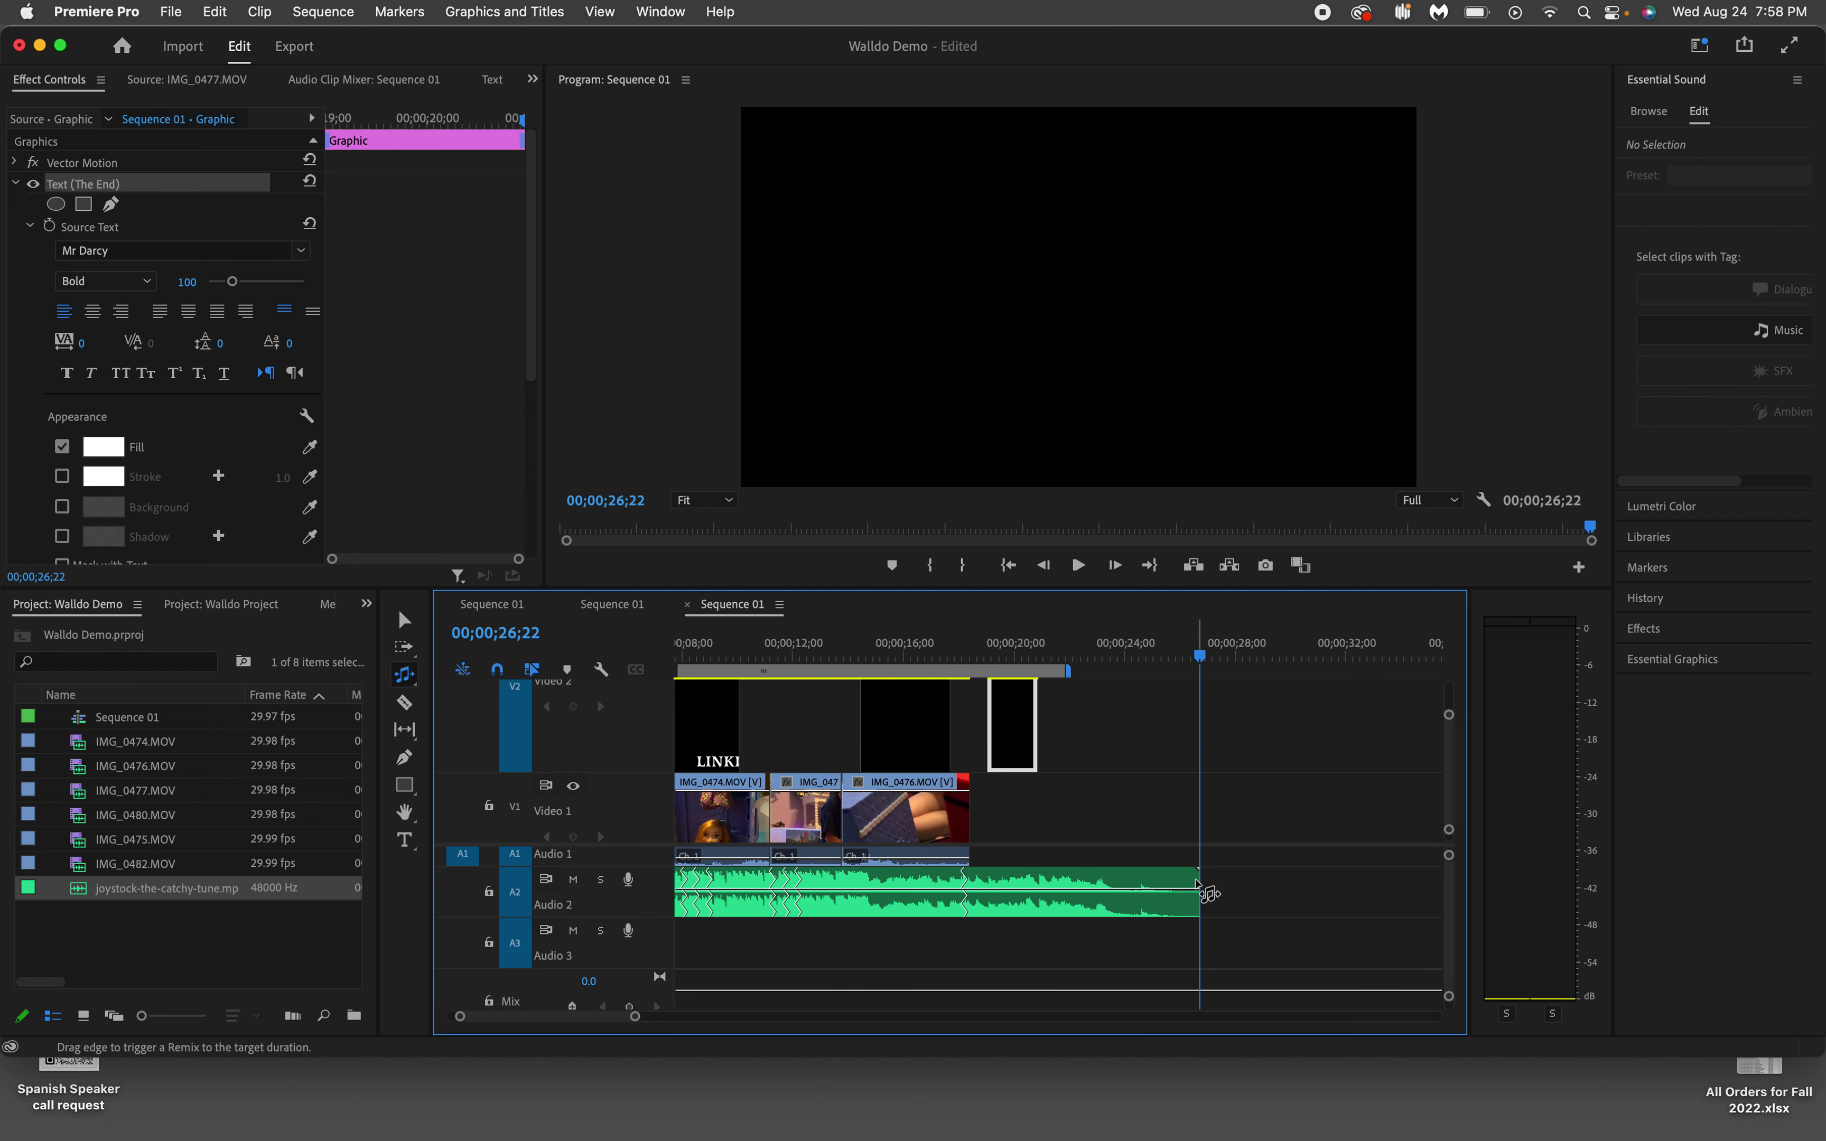
{"action": "left_click_drag", "start_coordinate": [1205, 885], "coordinate": [1074, 891]}
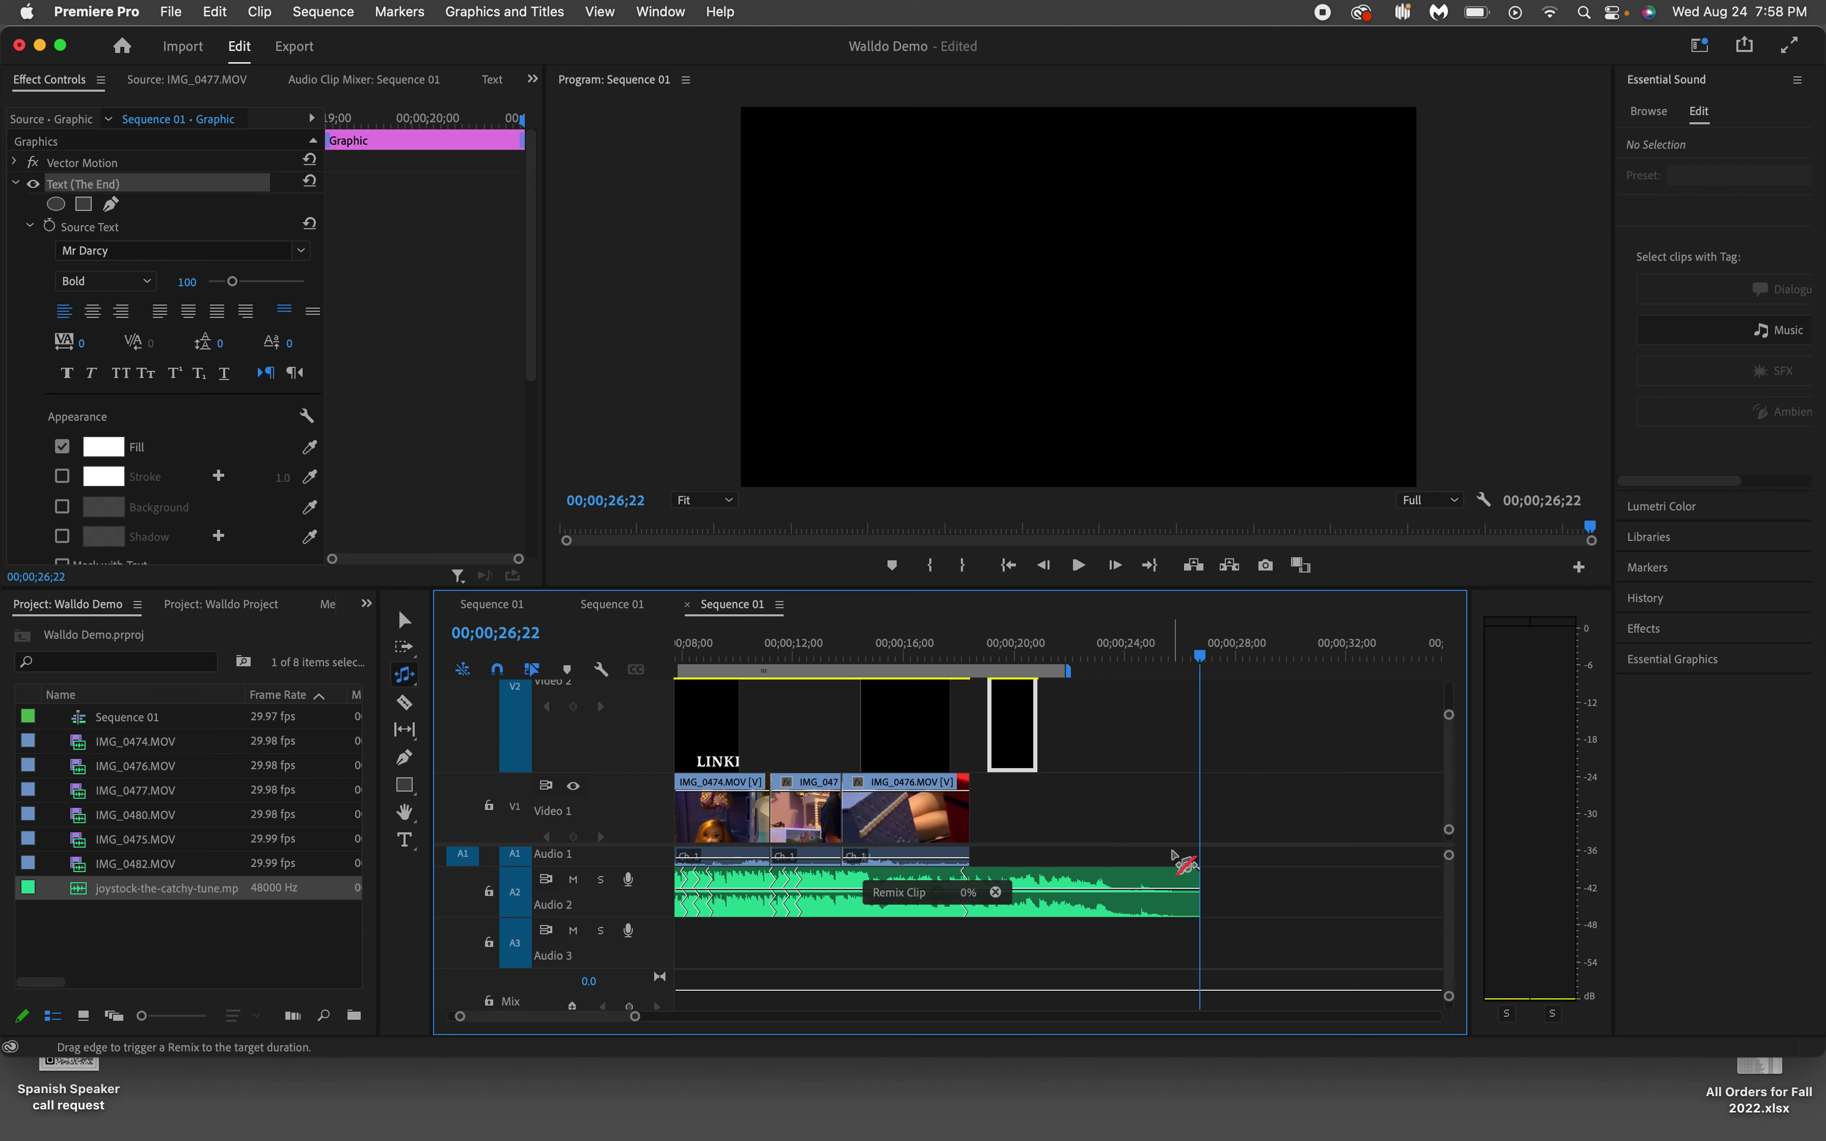
{"action": "key", "text": "super+z"}
Step: Remix the music so it ends with the video around 00;00;26;22
{"action": "scroll", "coordinate": [1222, 898], "scroll_direction": "right", "scroll_amount": 15}
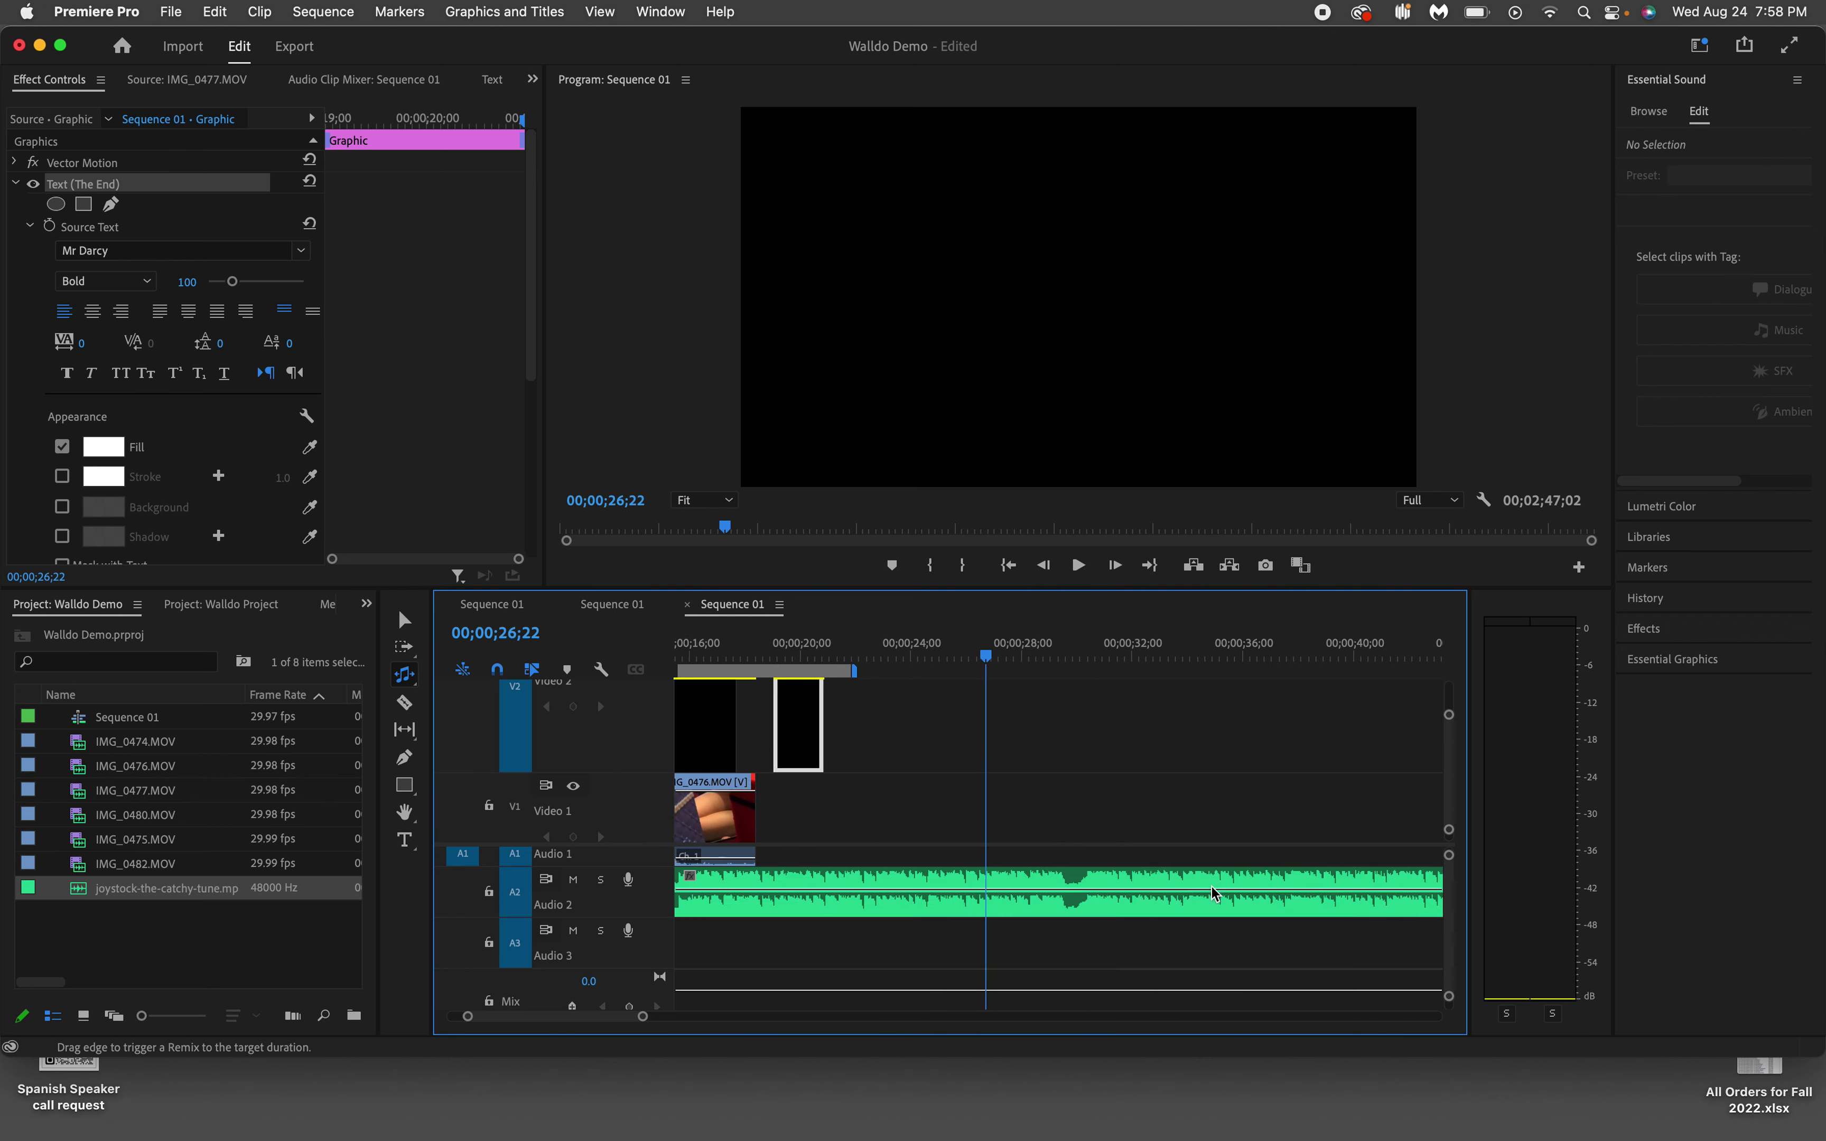
{"action": "scroll", "coordinate": [1215, 895], "scroll_direction": "right", "scroll_amount": 15}
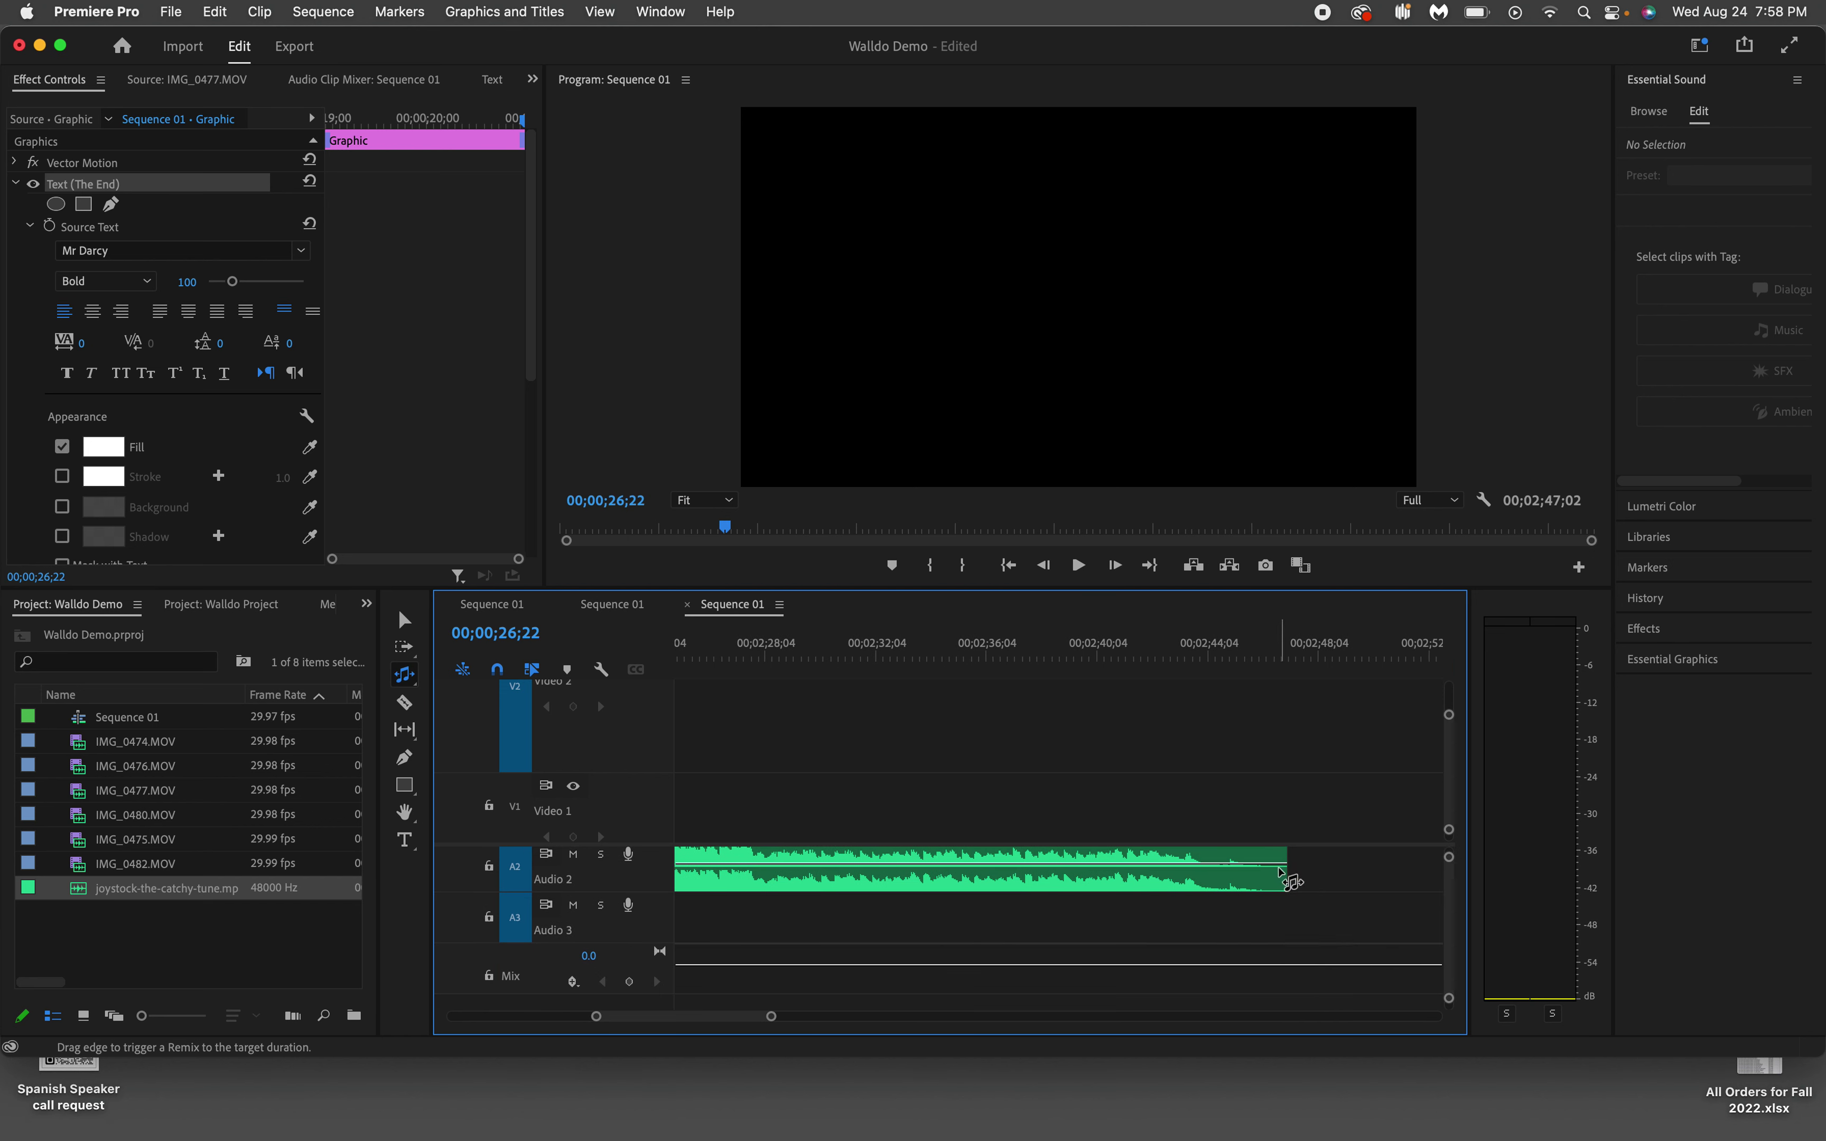
{"action": "left_click_drag", "start_coordinate": [796, 887], "coordinate": [721, 885]}
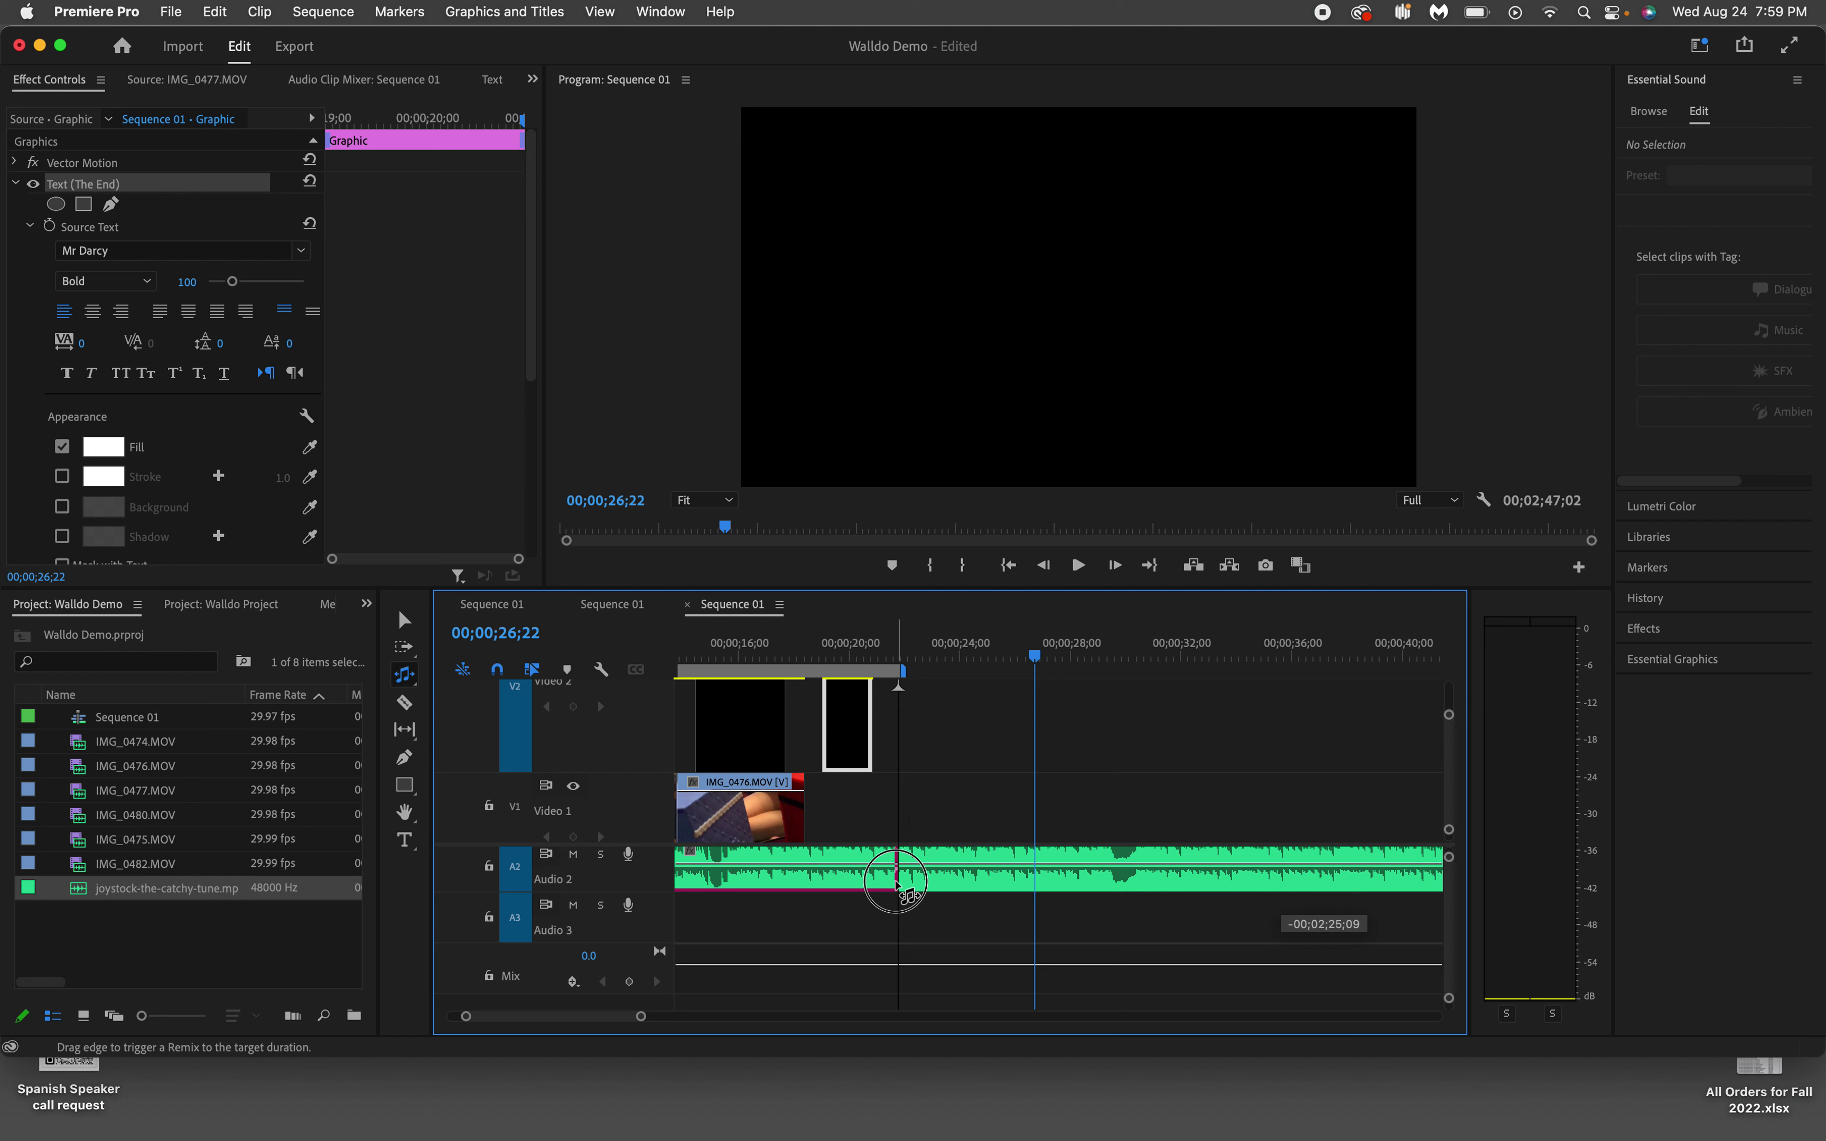
{"action": "left_click_drag", "start_coordinate": [896, 880], "coordinate": [890, 880]}
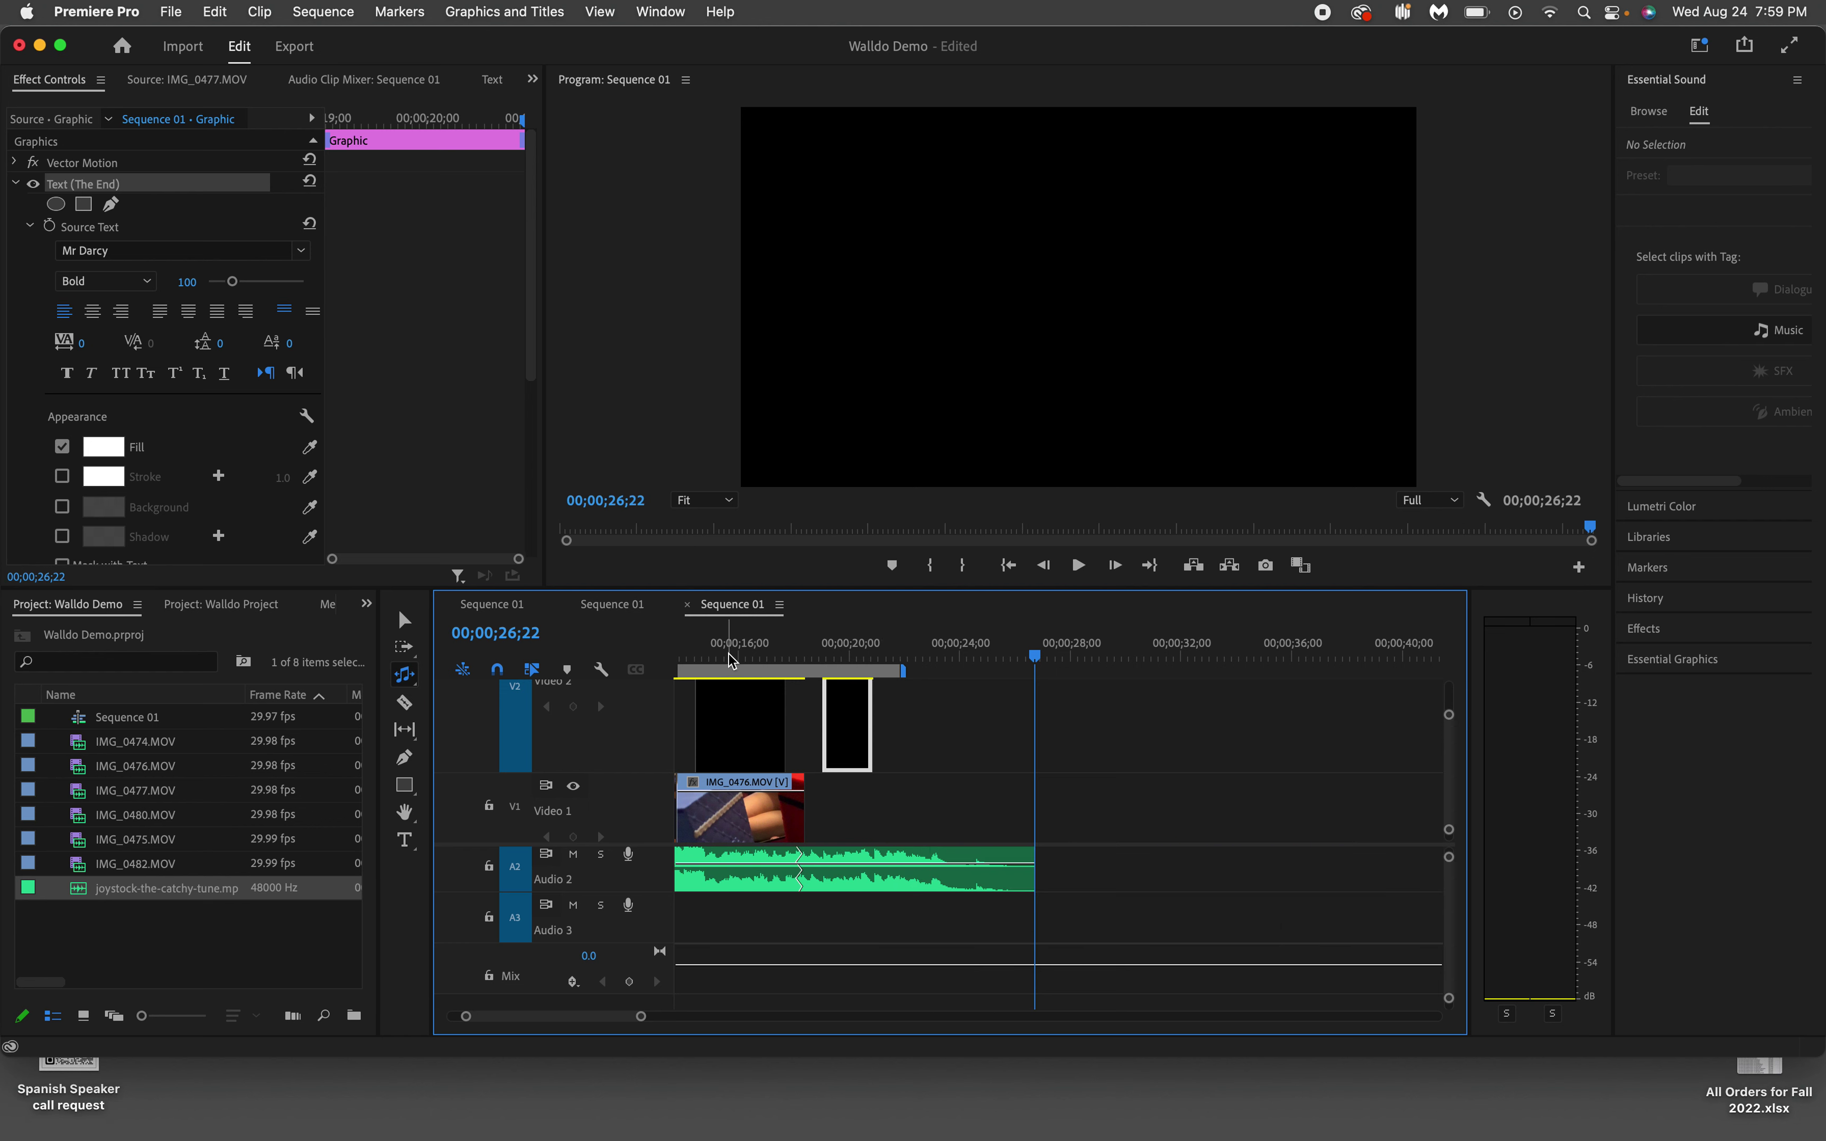
{"action": "scroll", "coordinate": [730, 660], "scroll_direction": "left", "scroll_amount": 5}
Step: Play the sequence from the start, then lower the Audio 2 music volume to -14.0 dB
{"action": "left_click", "coordinate": [688, 657]}
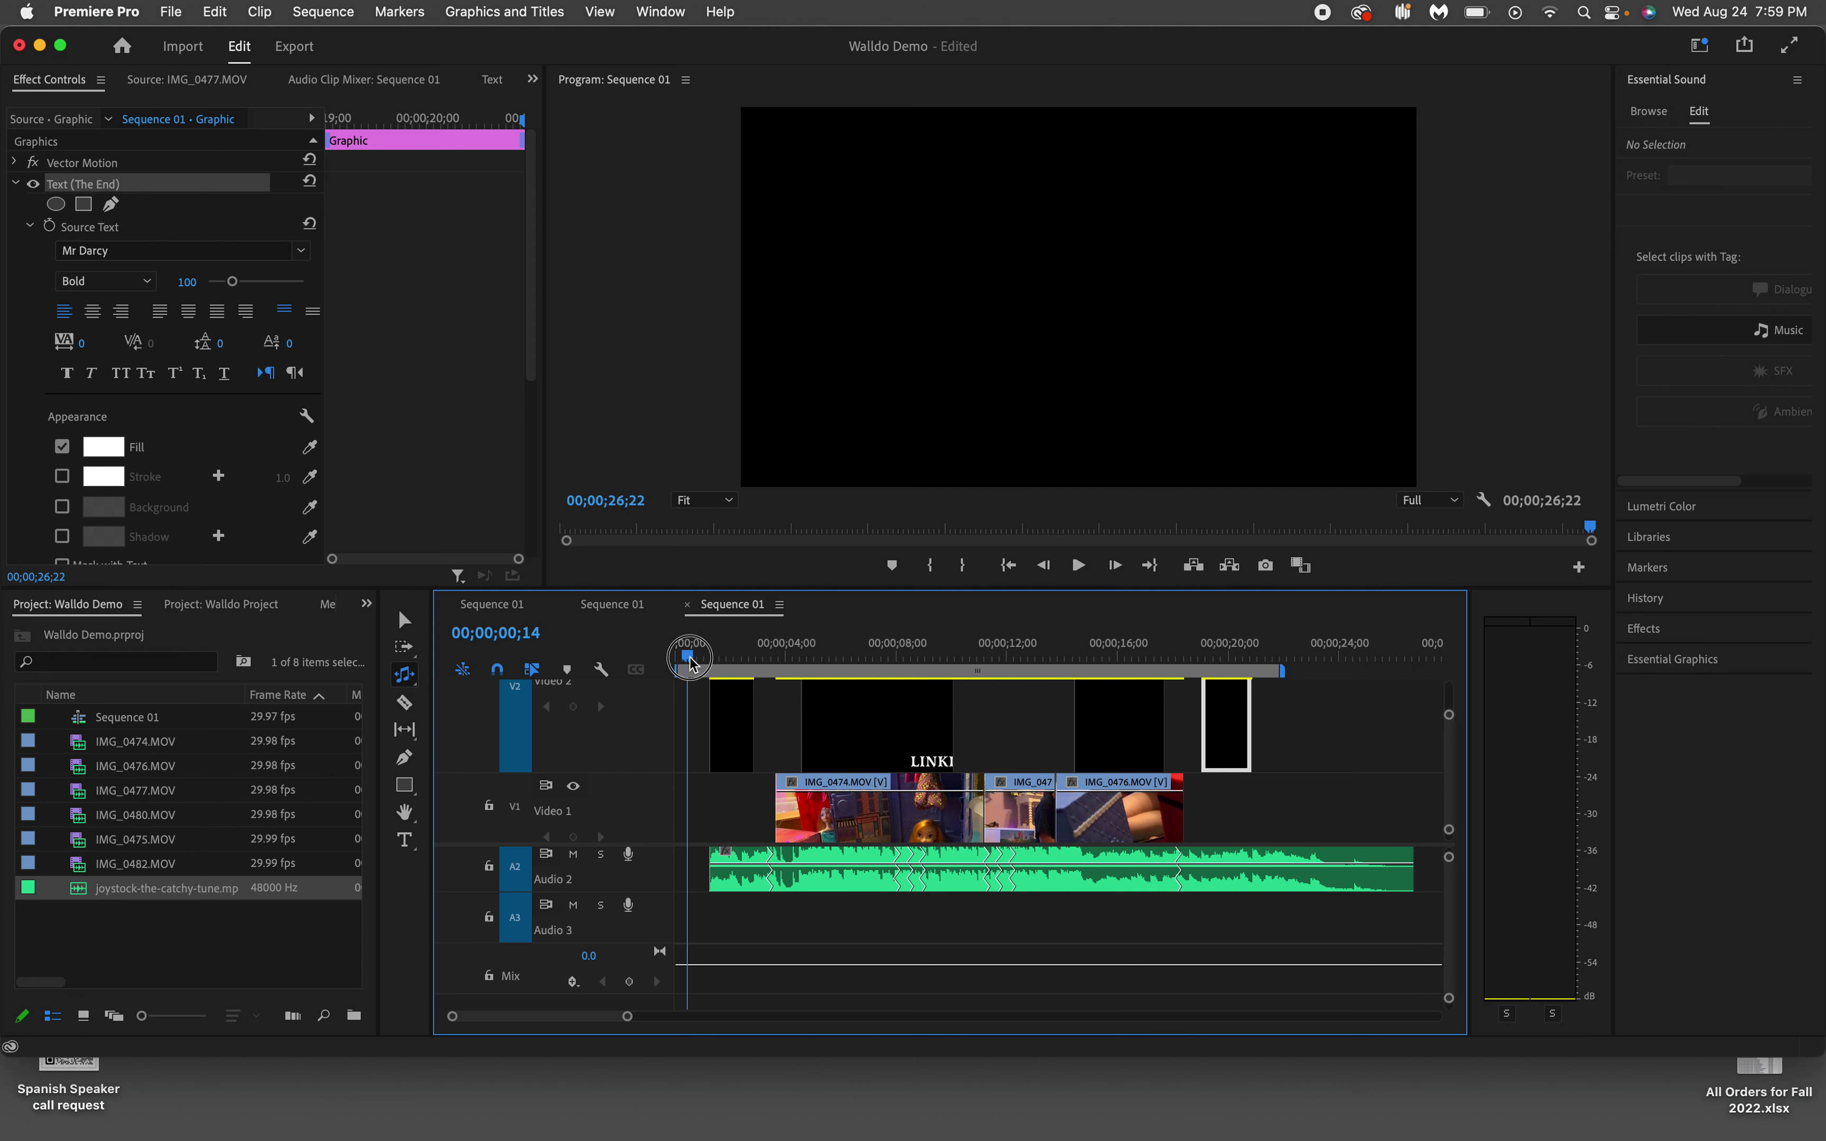
{"action": "left_click_drag", "start_coordinate": [693, 661], "coordinate": [636, 658]}
{"action": "key", "text": "space"}
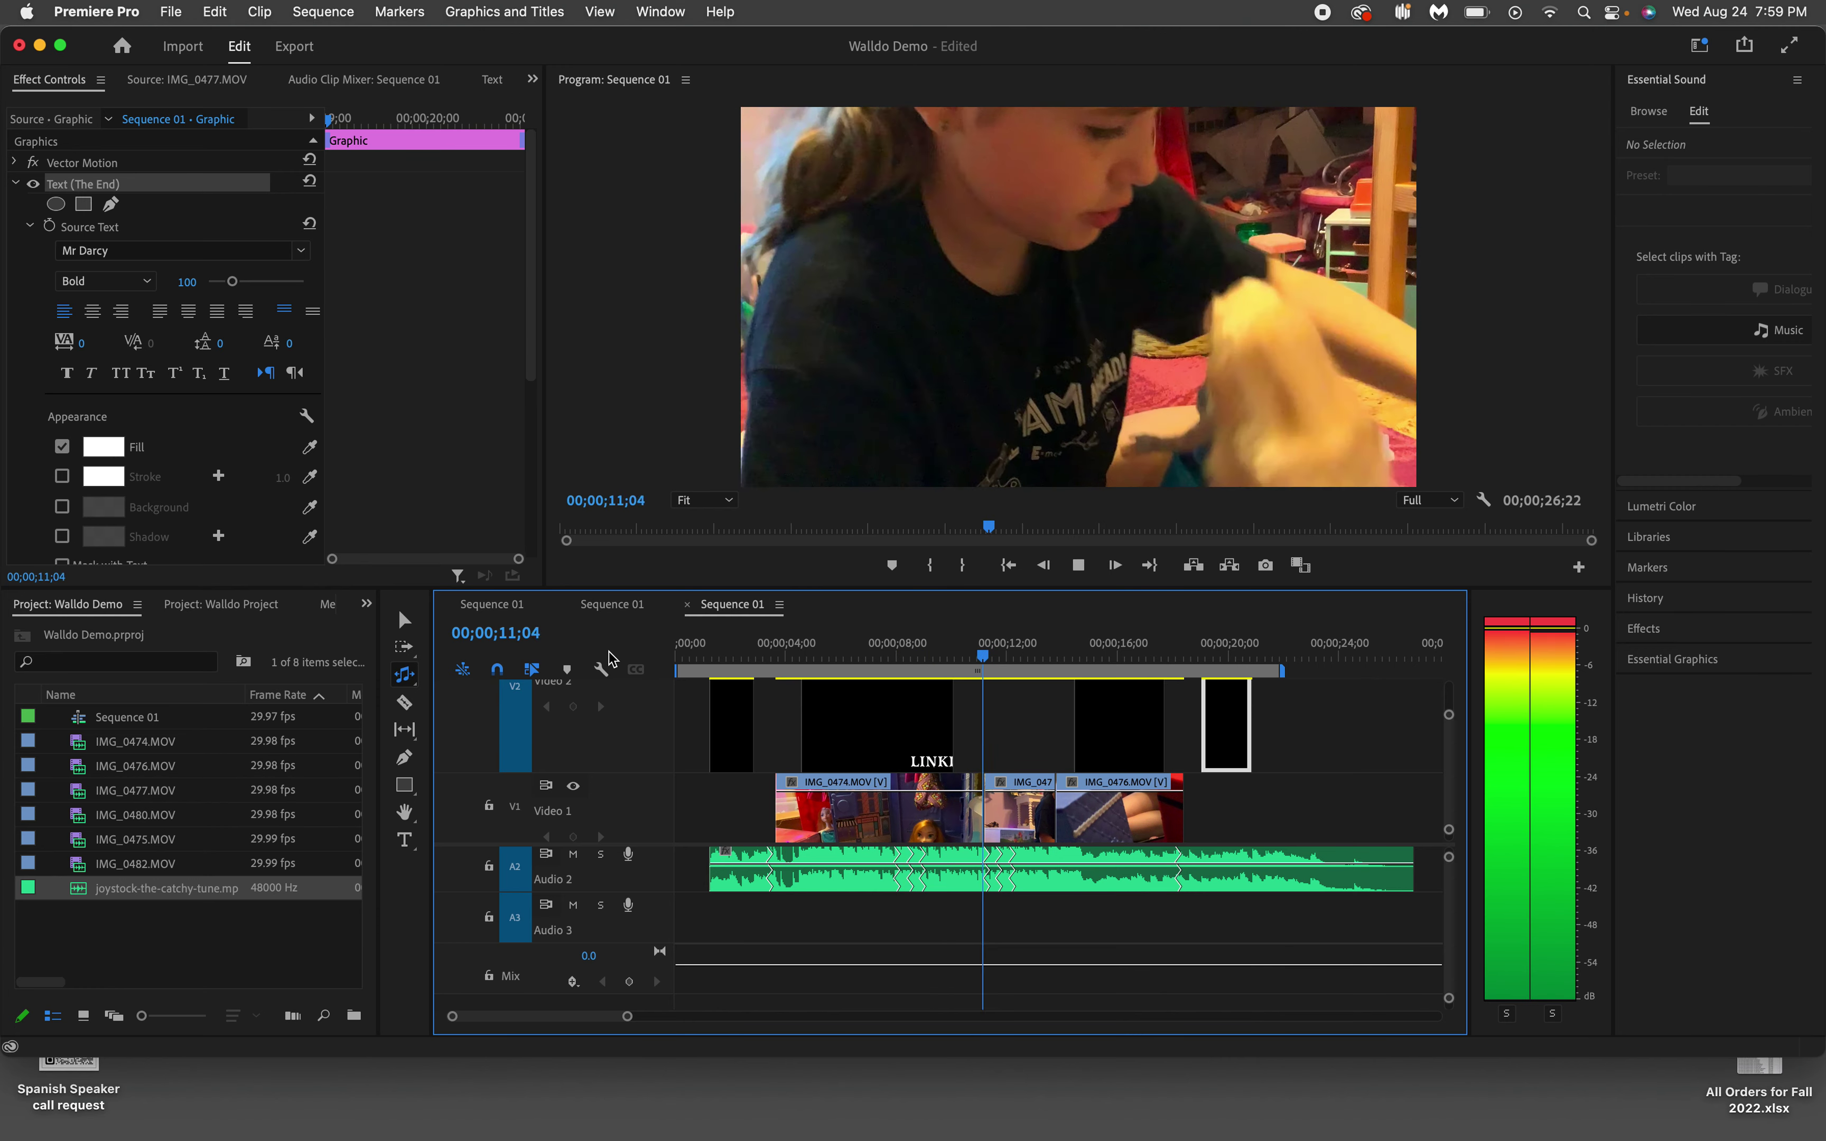
{"action": "key", "text": "space"}
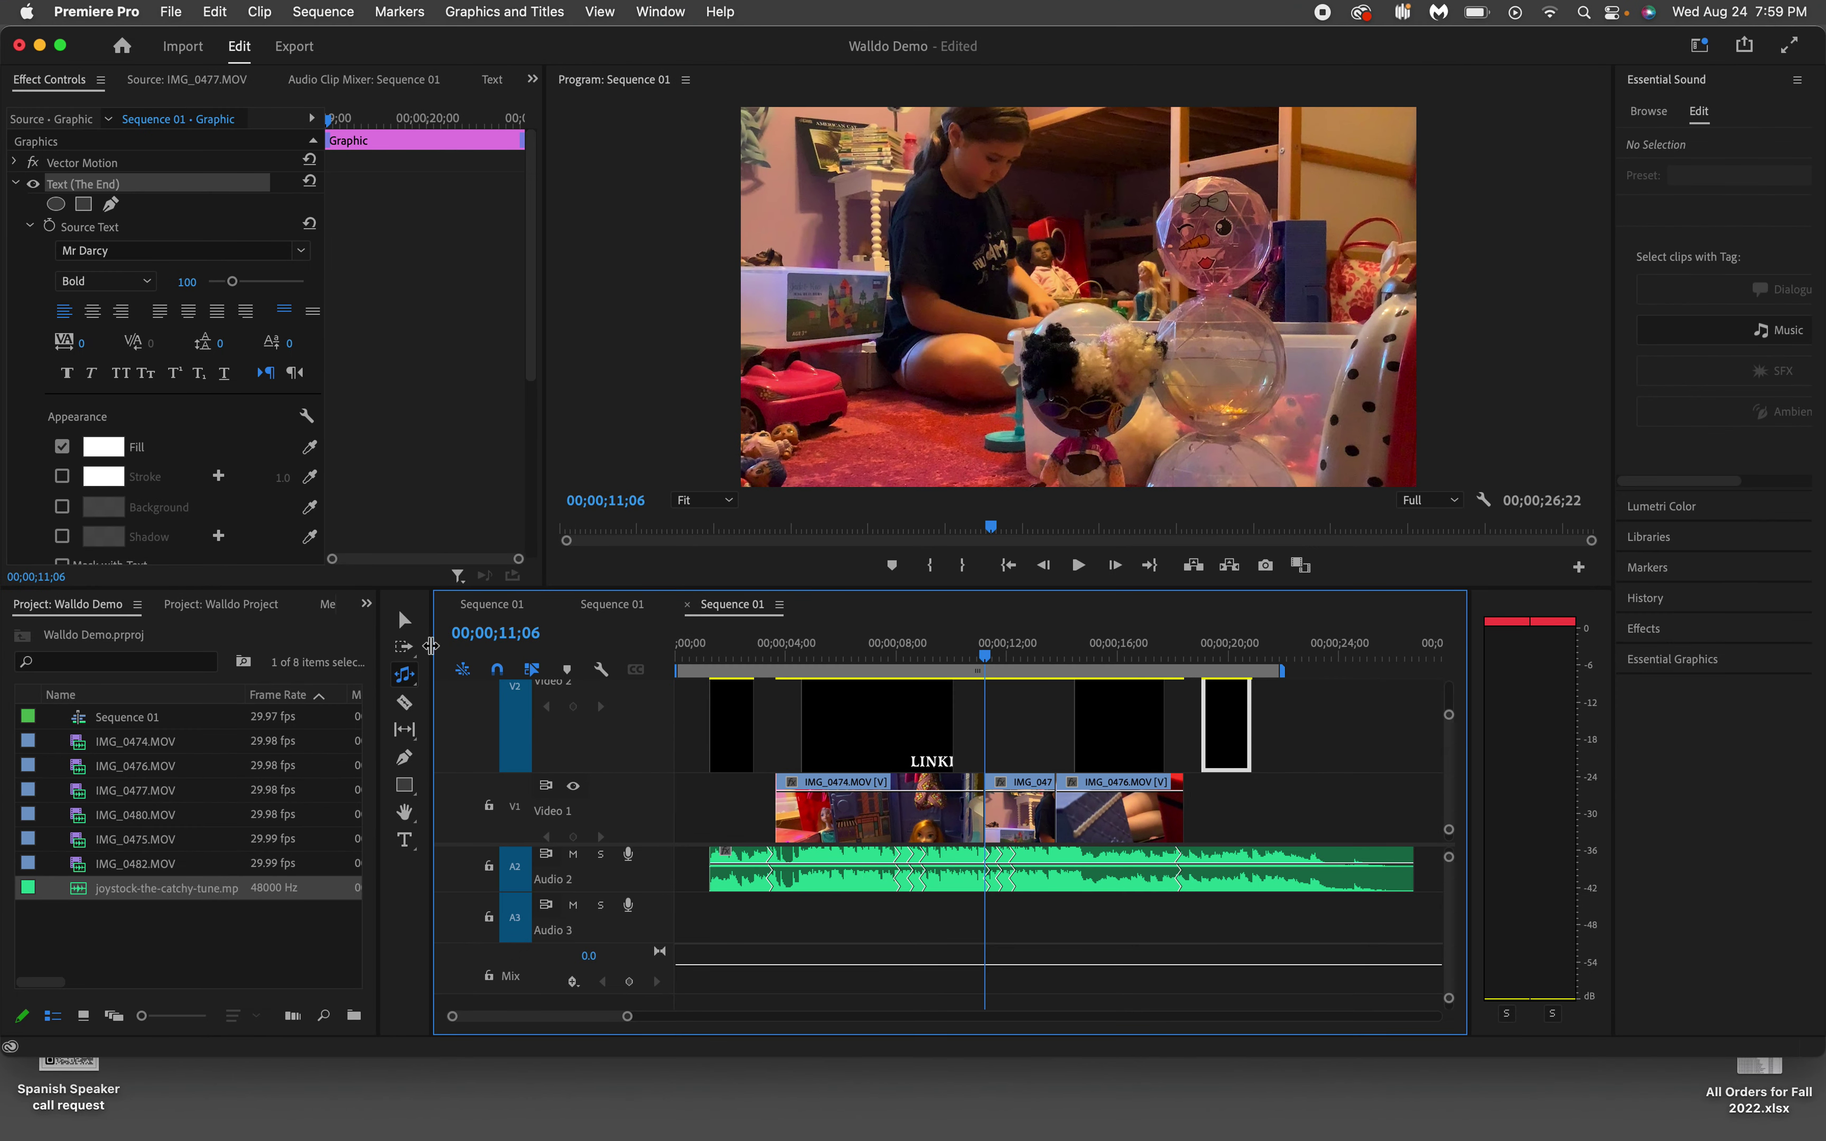
{"action": "left_click", "coordinate": [404, 620]}
{"action": "left_click_drag", "start_coordinate": [1007, 866], "coordinate": [1007, 873]}
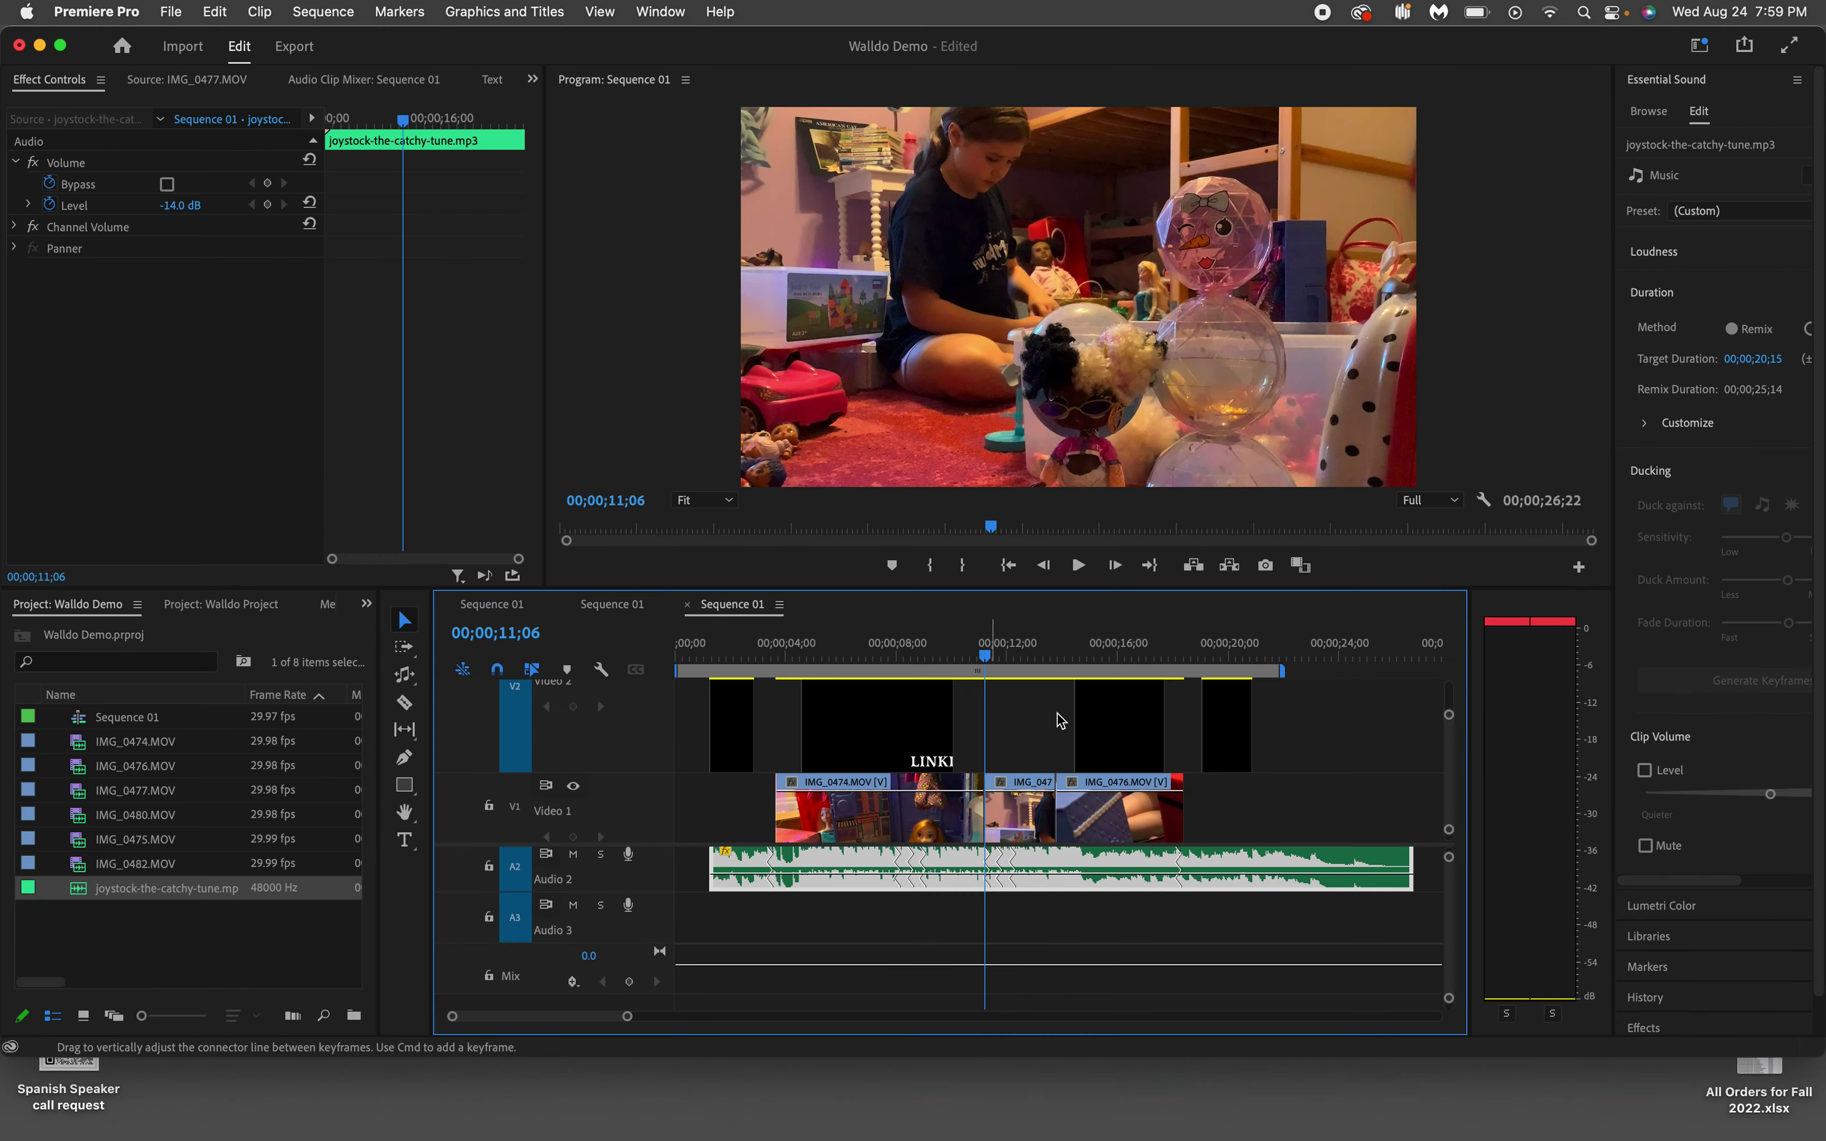
Step: Raise the music volume to -9.0 dB and play through to the end card to check
{"action": "key", "text": "space"}
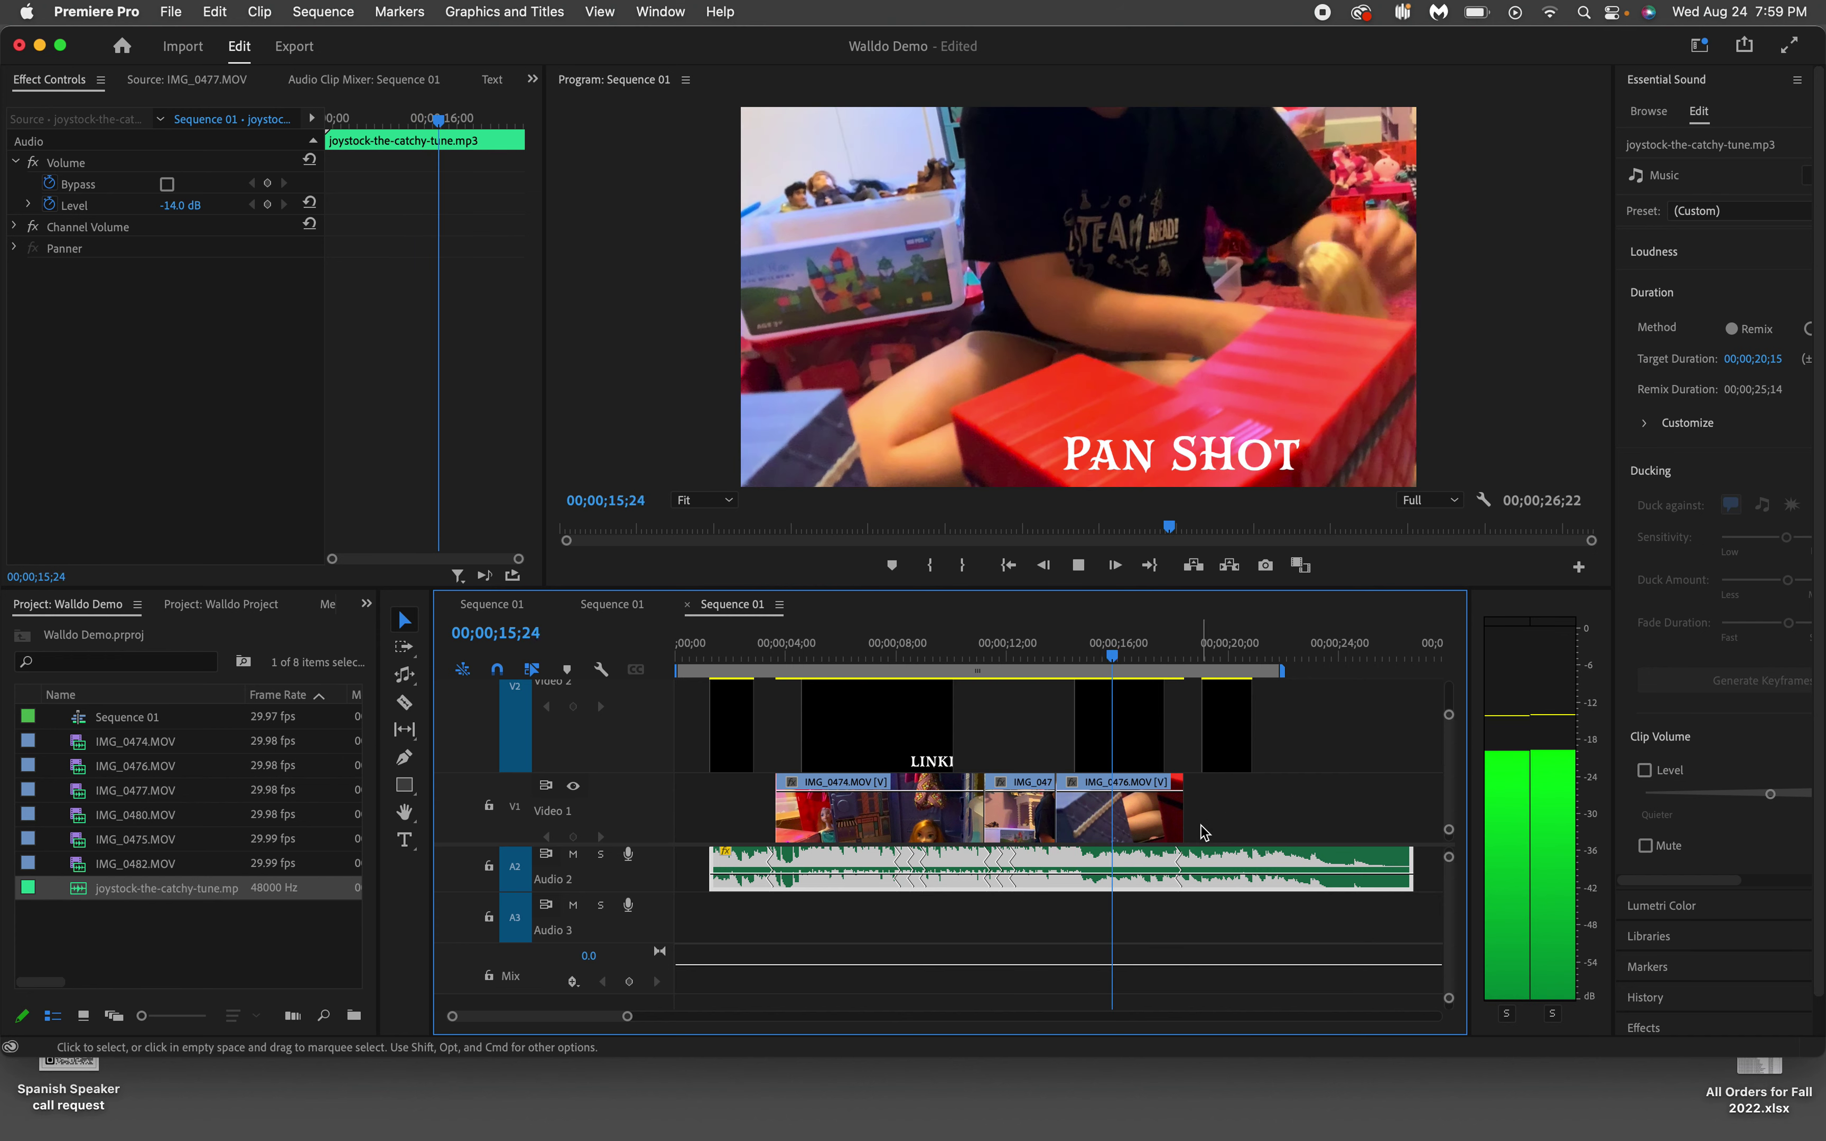
{"action": "key", "text": "space"}
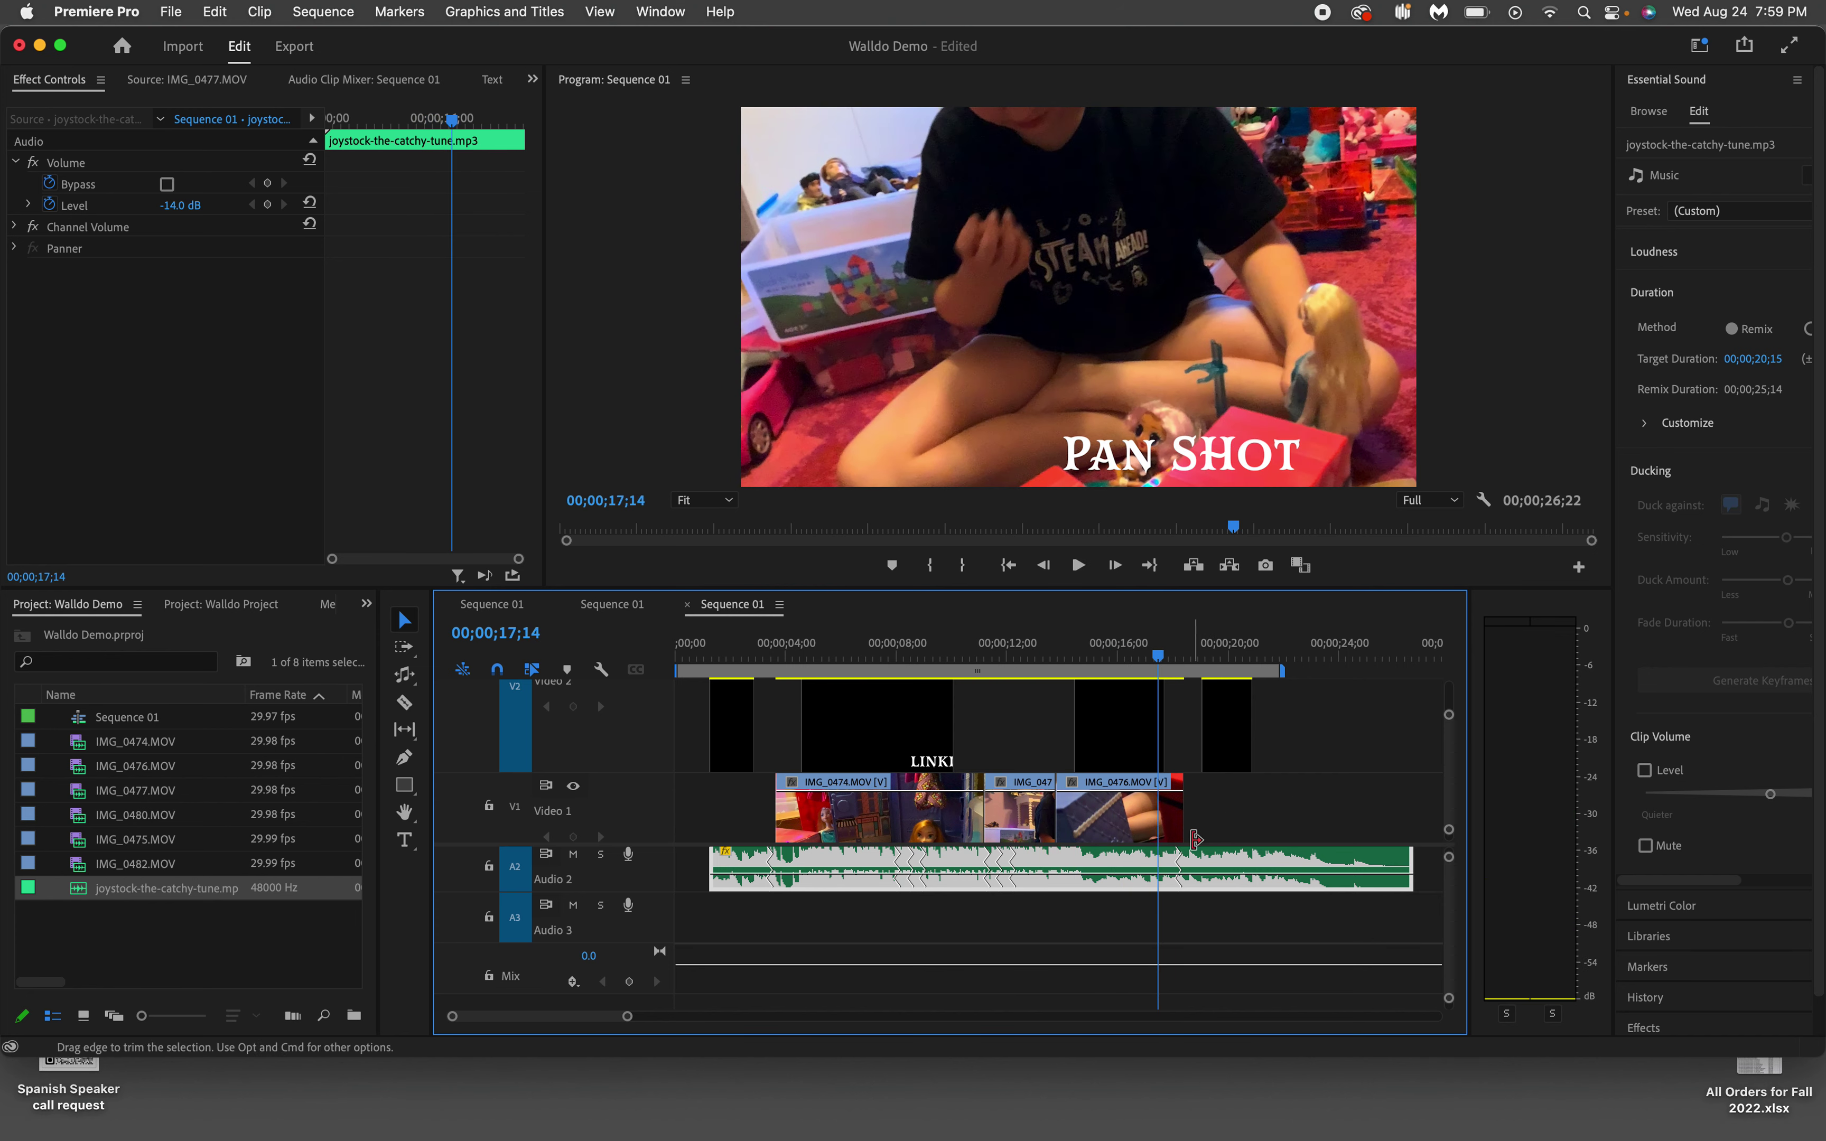
{"action": "left_click_drag", "start_coordinate": [1184, 875], "coordinate": [1185, 881]}
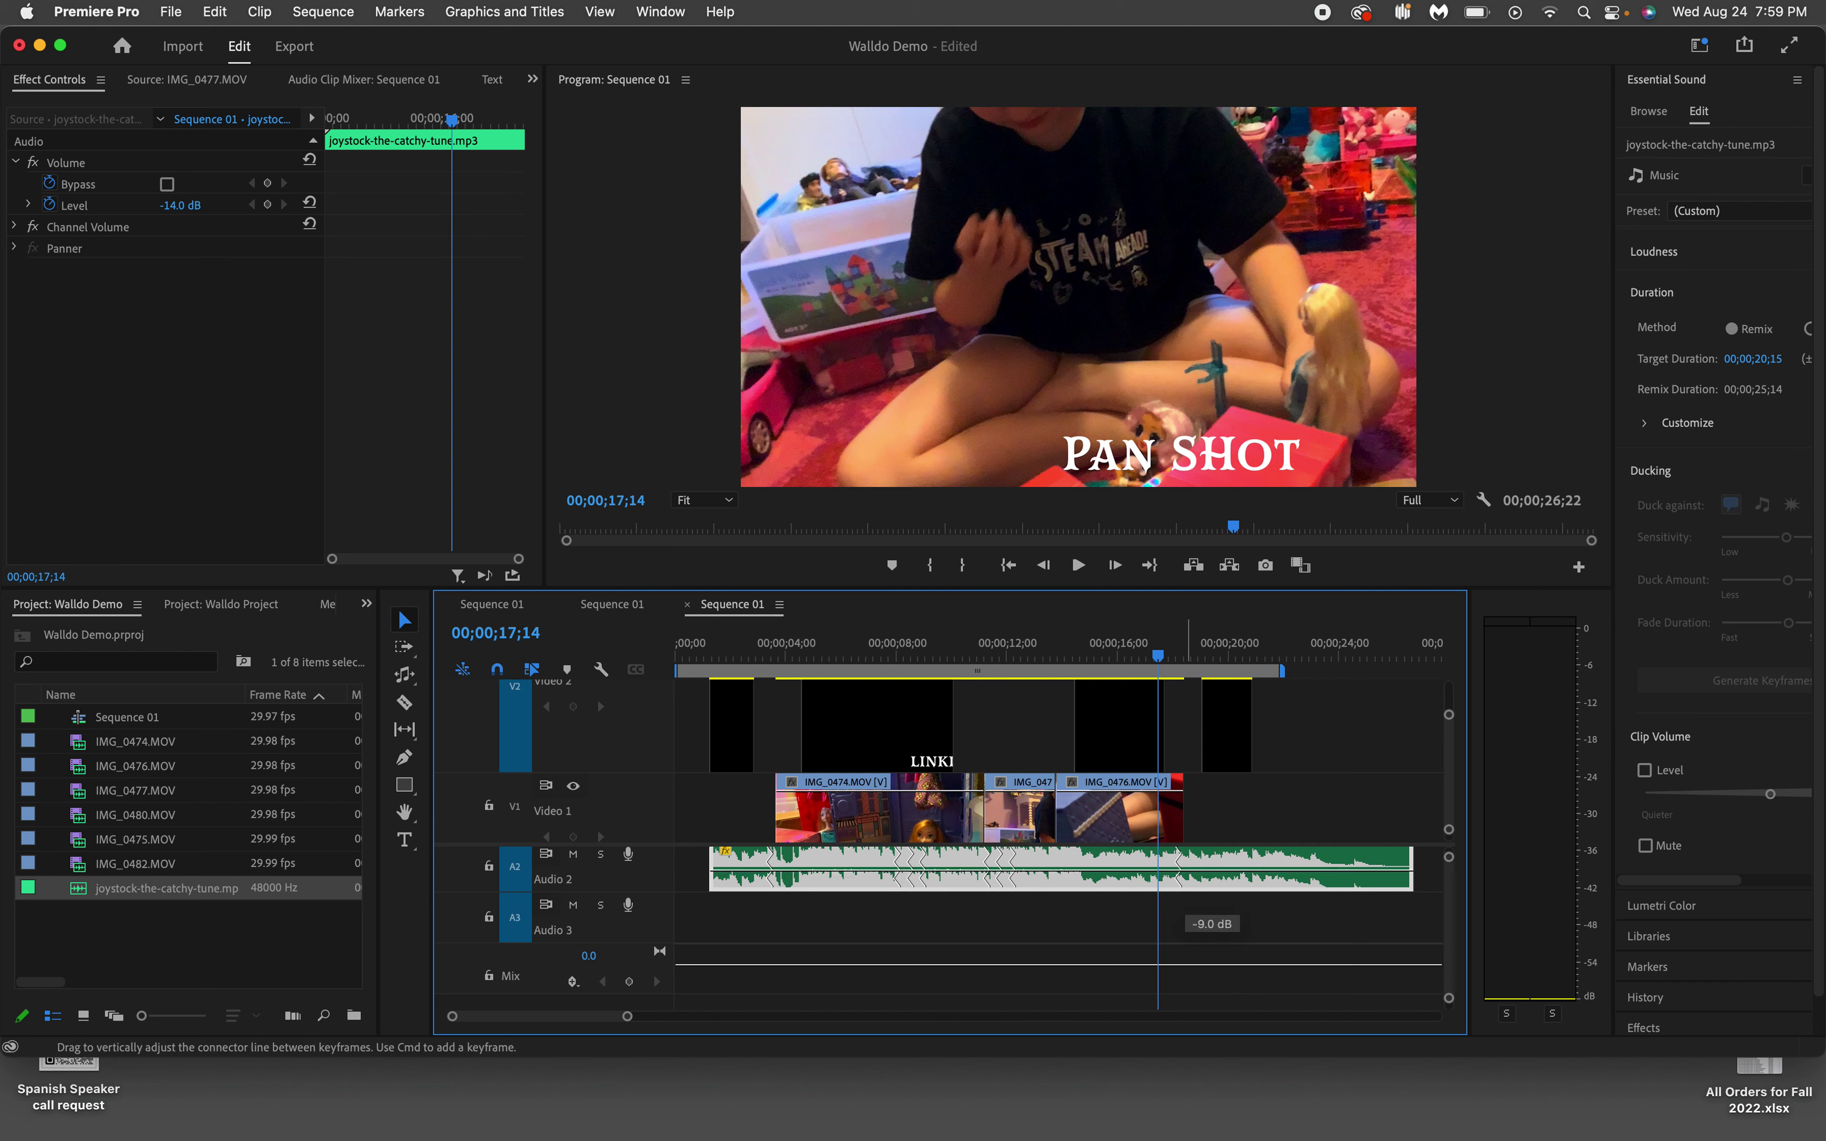
{"action": "key", "text": "space"}
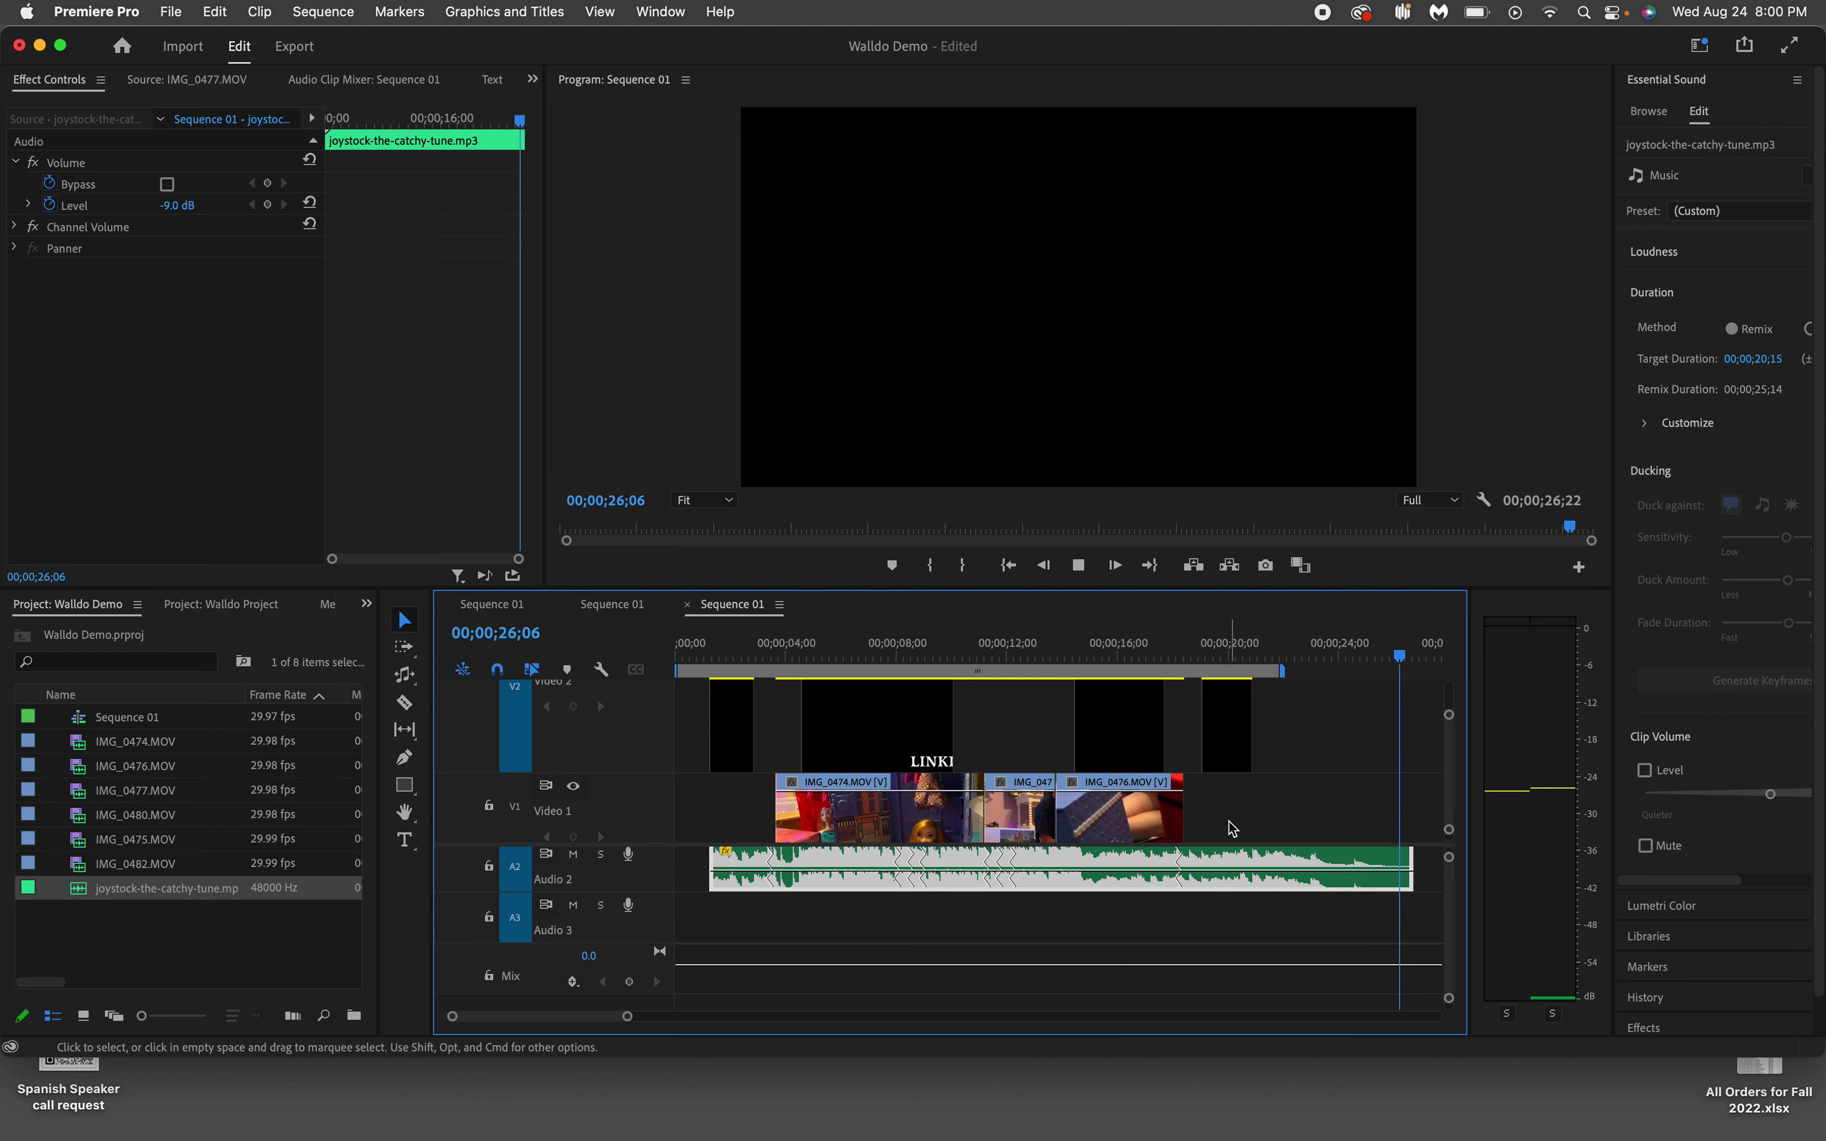
Step: Extend the work area to the sequence end near 26 seconds and zoom the timeline to fit
{"action": "scroll", "coordinate": [798, 770], "scroll_direction": "up", "scroll_amount": 5}
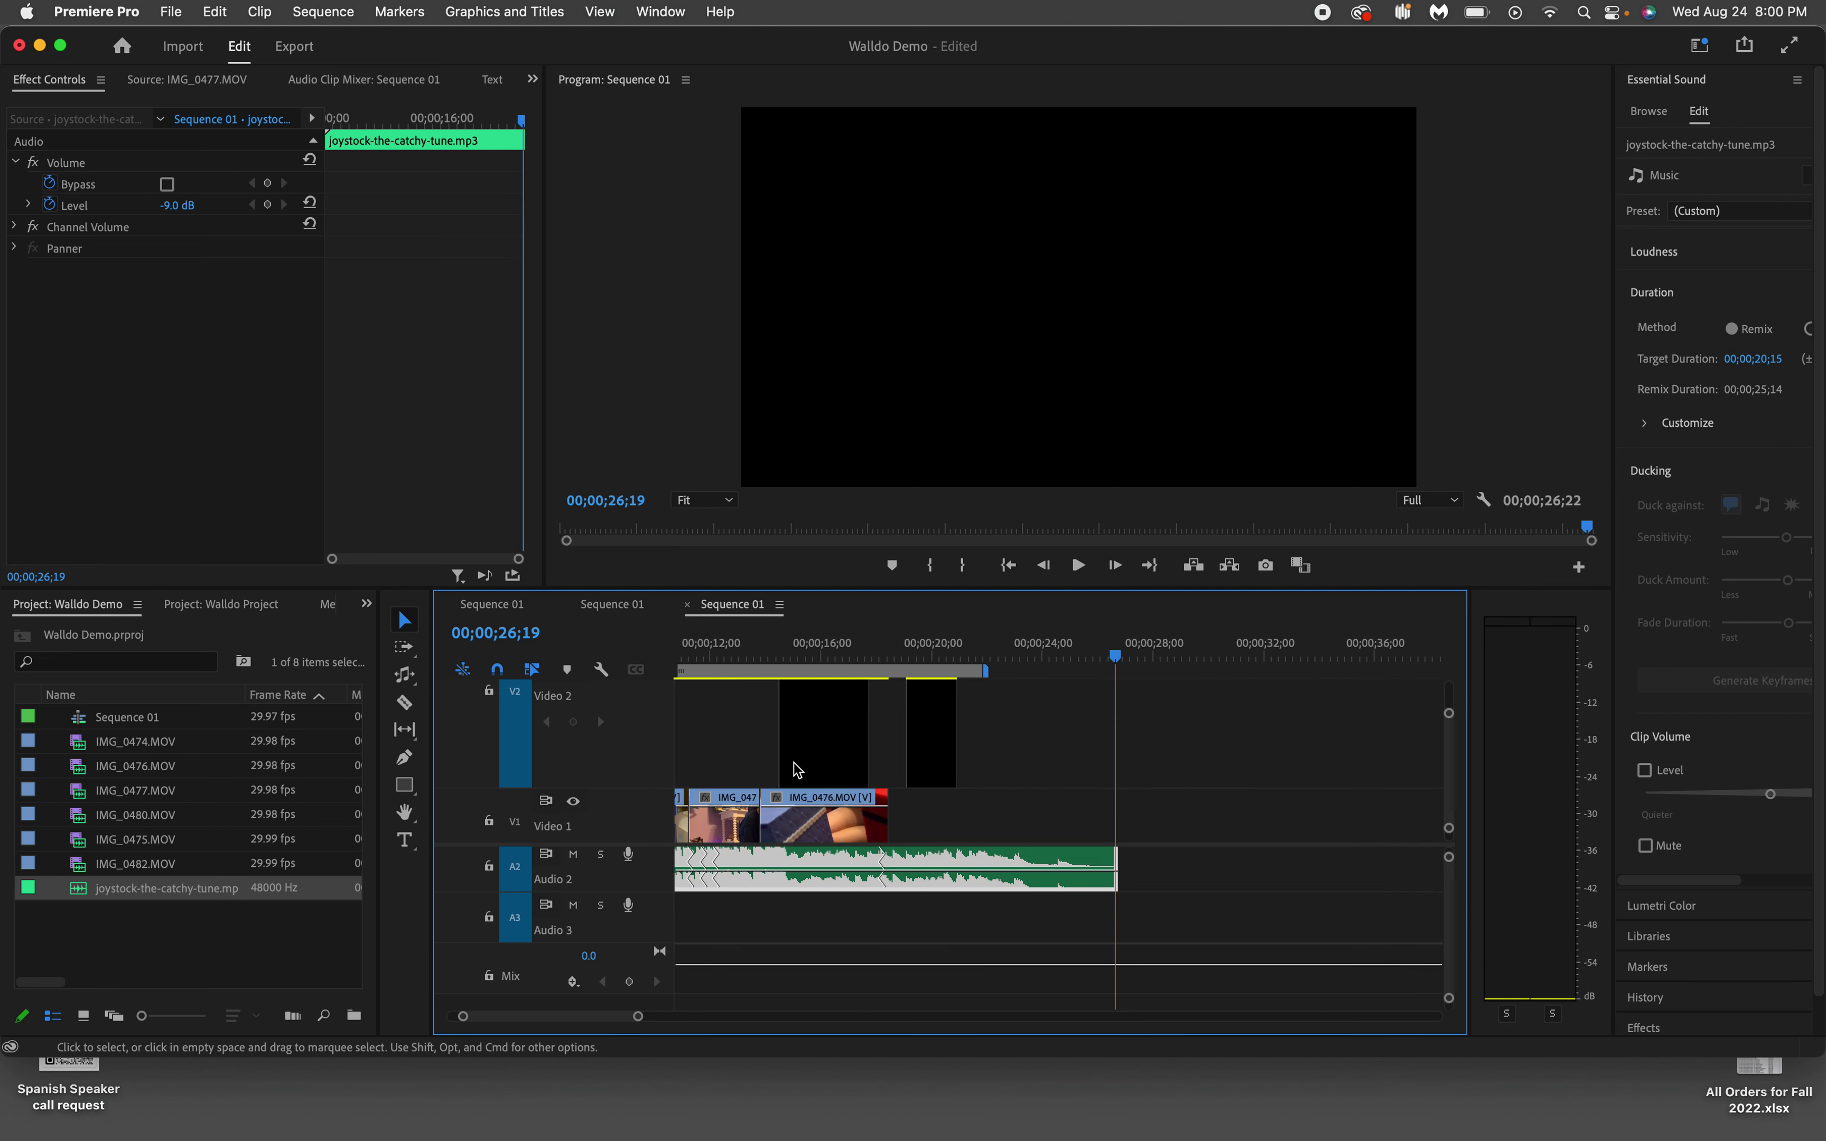
{"action": "left_click", "coordinate": [987, 671]}
{"action": "left_click_drag", "start_coordinate": [988, 675], "coordinate": [1100, 682]}
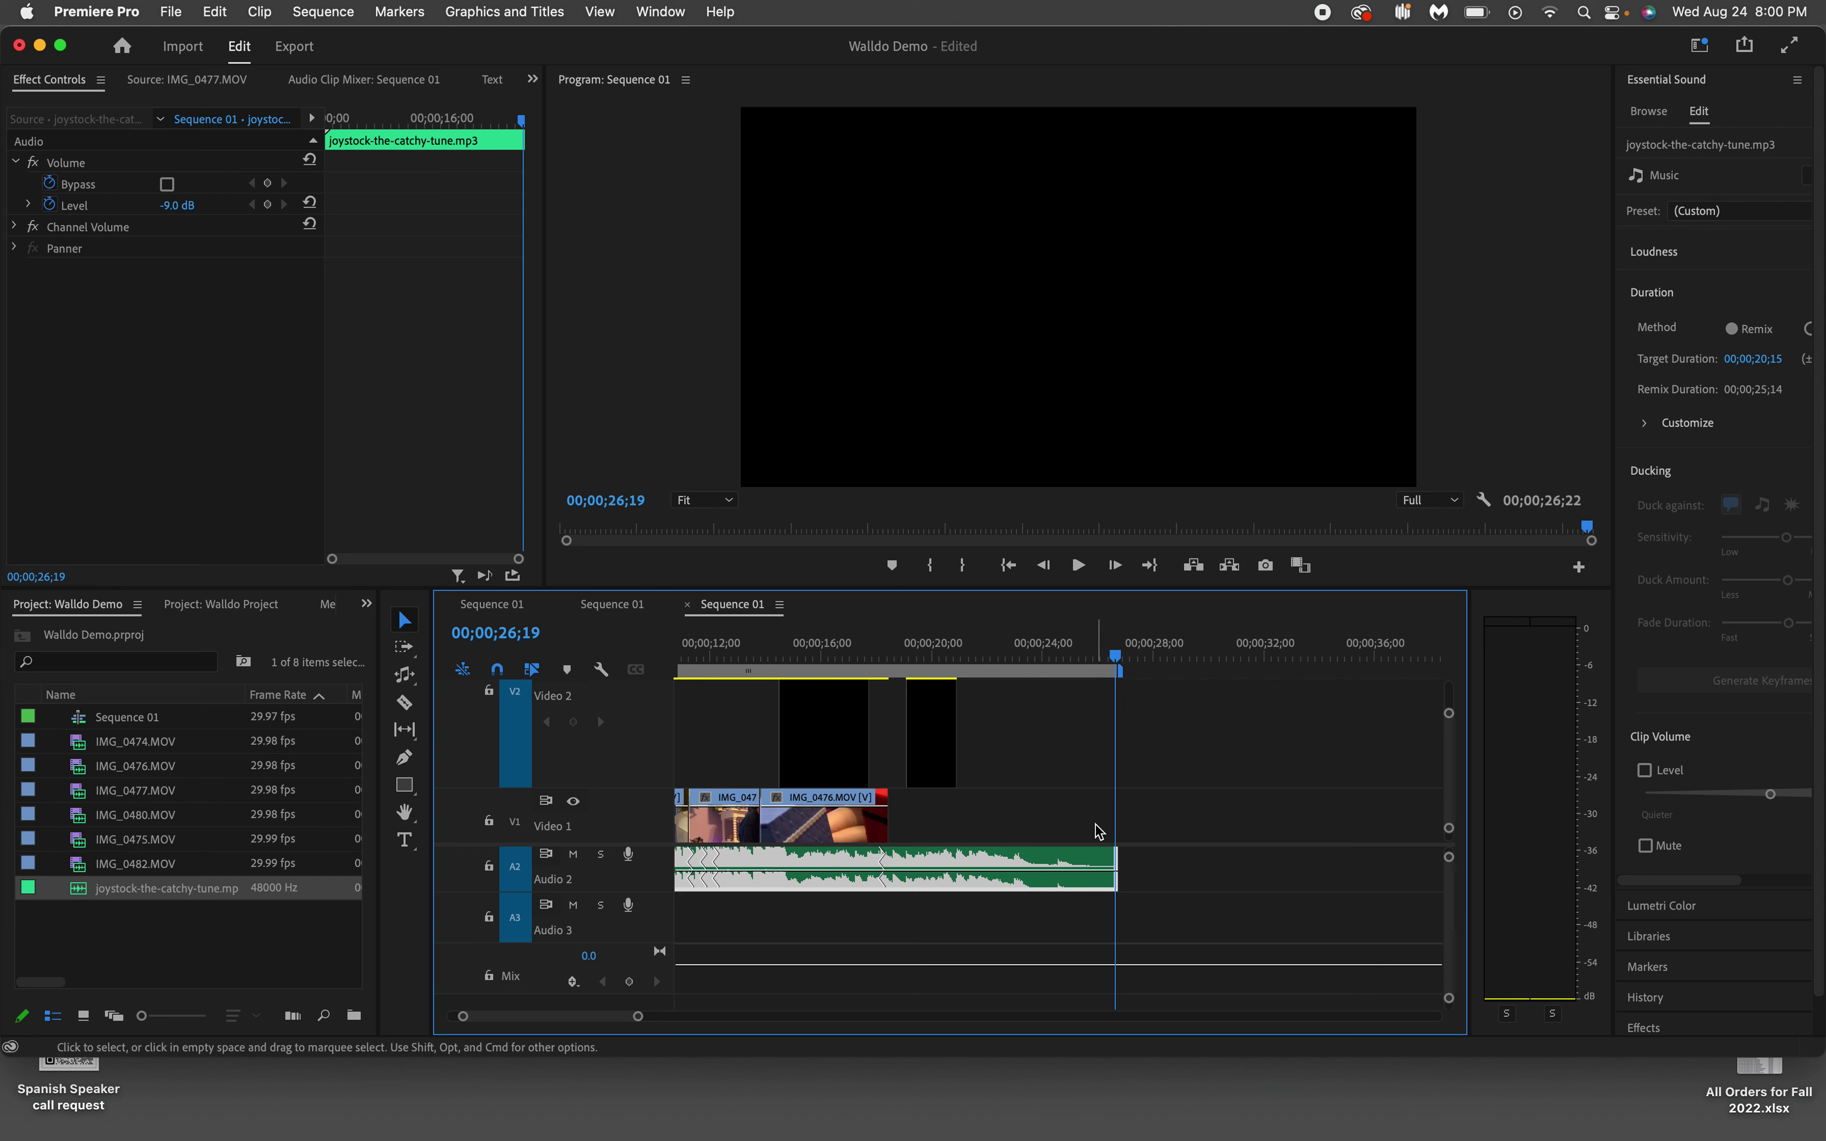
{"action": "key", "text": "backslash"}
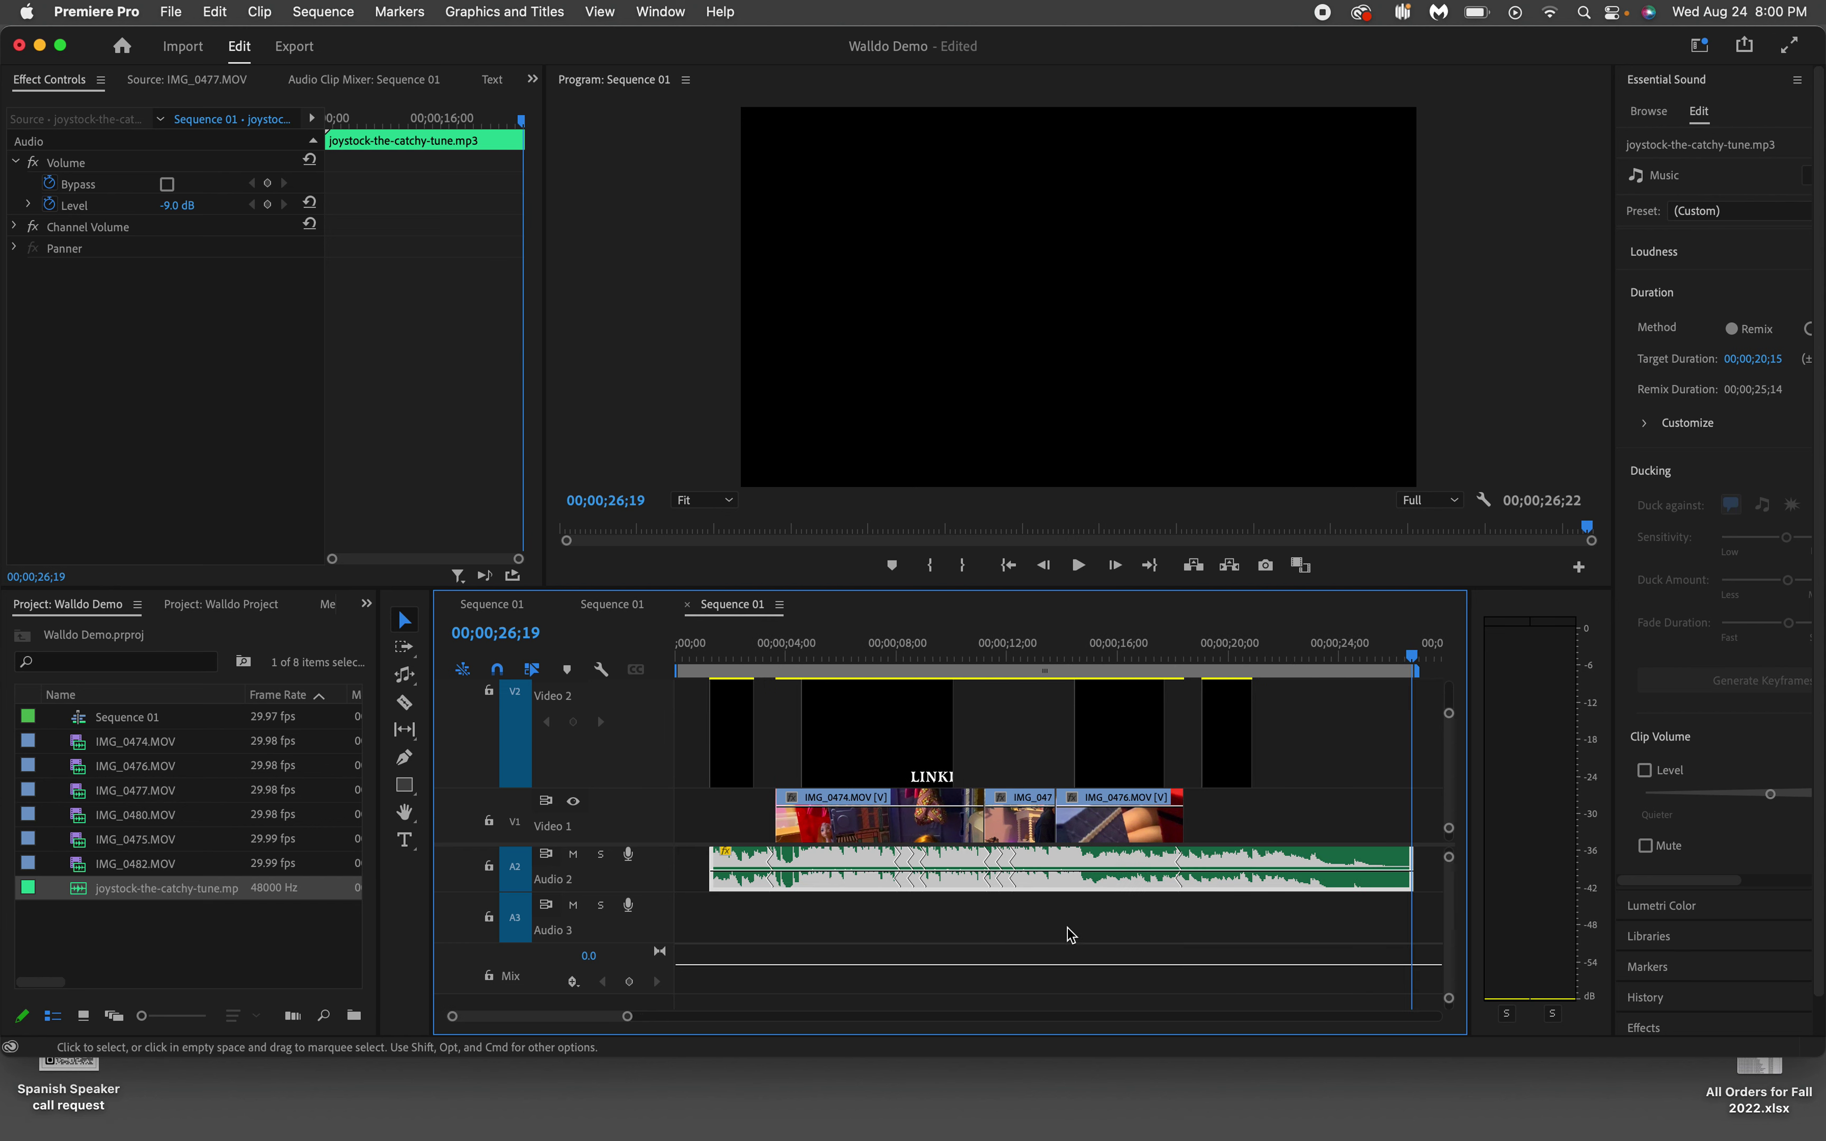